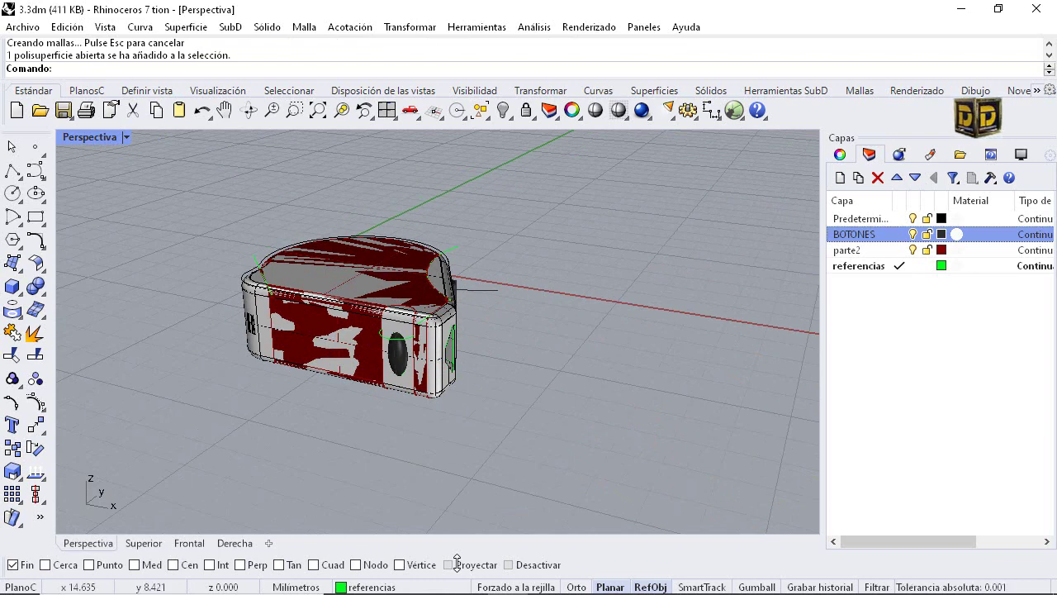
Hide the BOTONES layer and the default layer, leaving the parte2 body and the reference curves displayed
left_click(913, 235)
left_click(913, 219)
right_click_drag(330, 289, 401, 330)
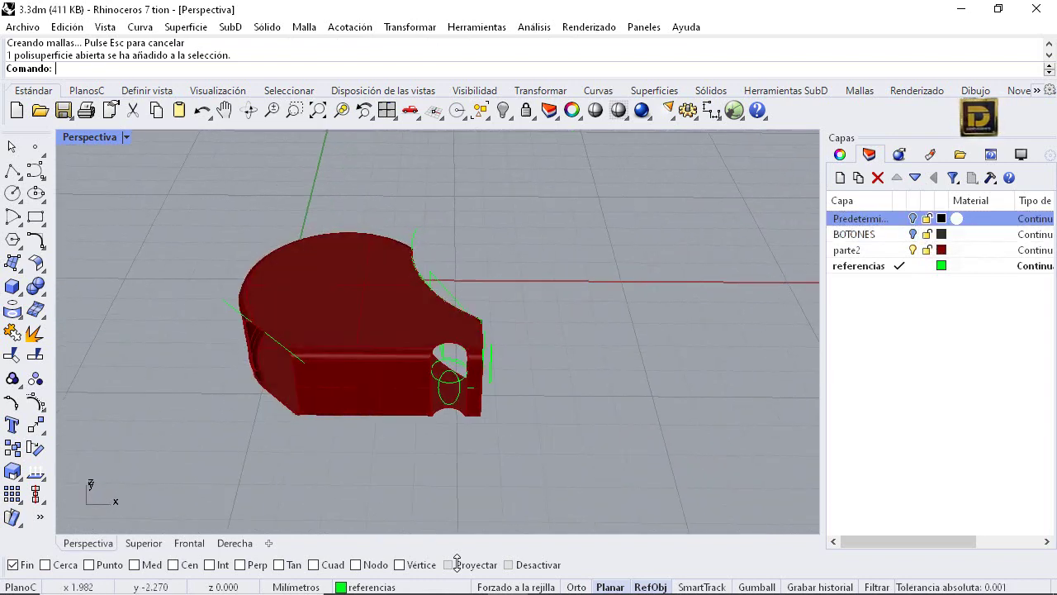
Draw a 0.8 mm vertical polyline across the upper part of the body's curved rim in the top view
key("ctrl+m")
right_click_drag(222, 202, 231, 237)
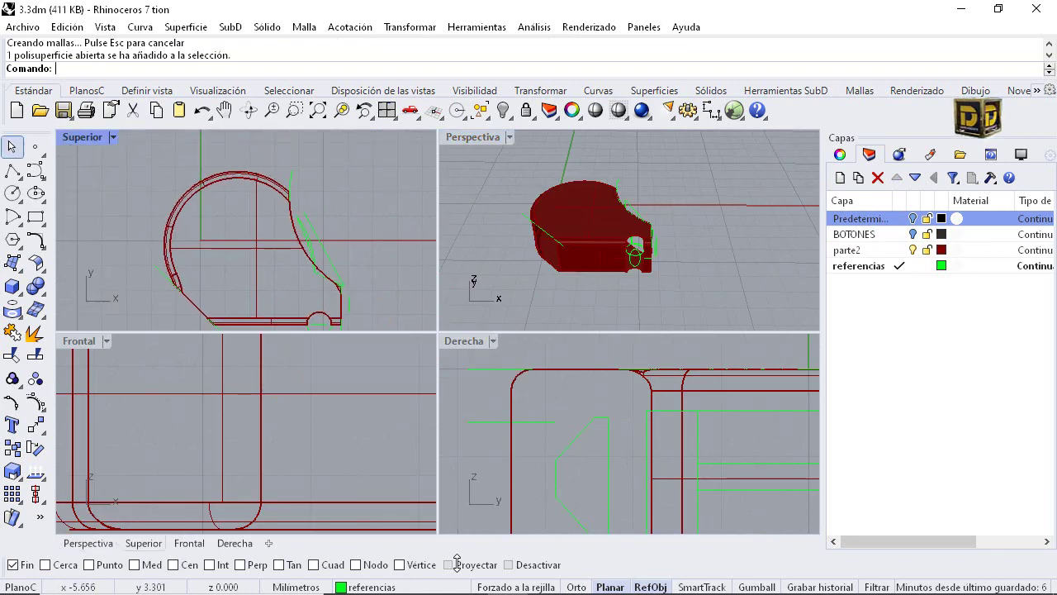
left_click(13, 171)
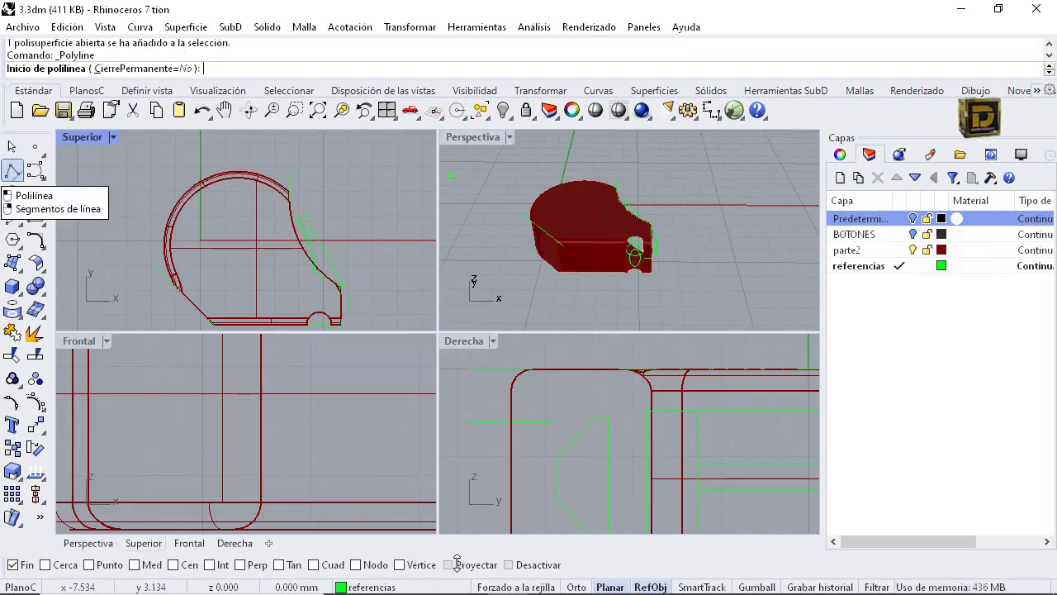
scroll(280, 171, "down", 3)
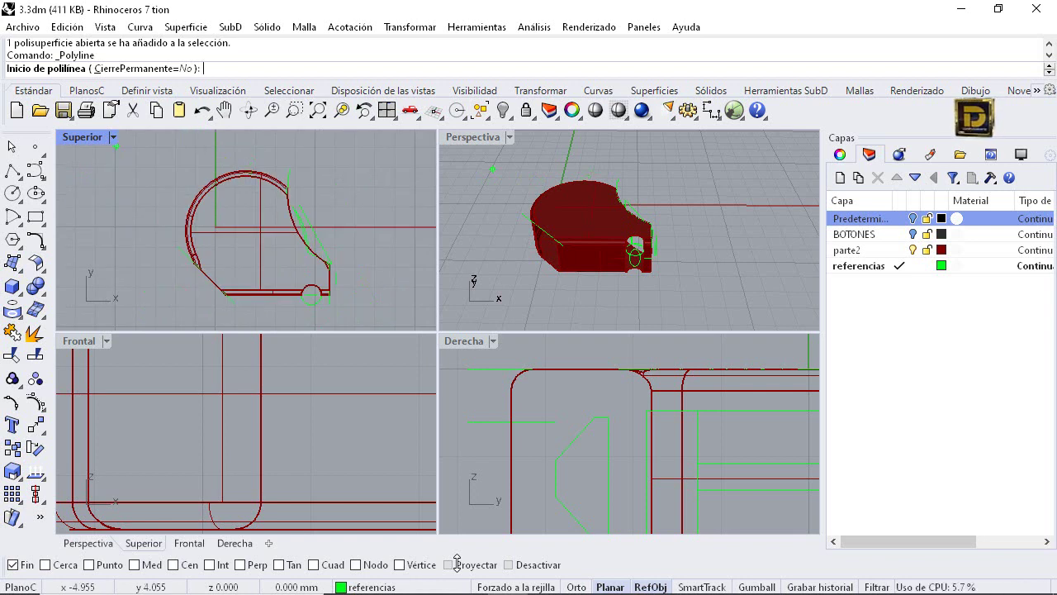
key("ctrl+m")
left_click(450, 196)
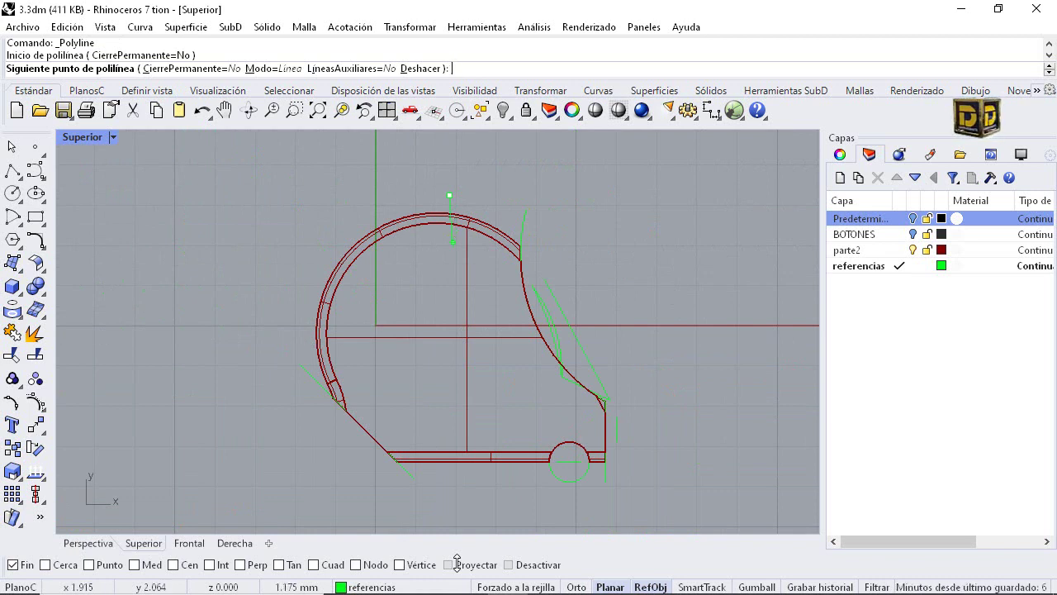
type(".8")
key("Return")
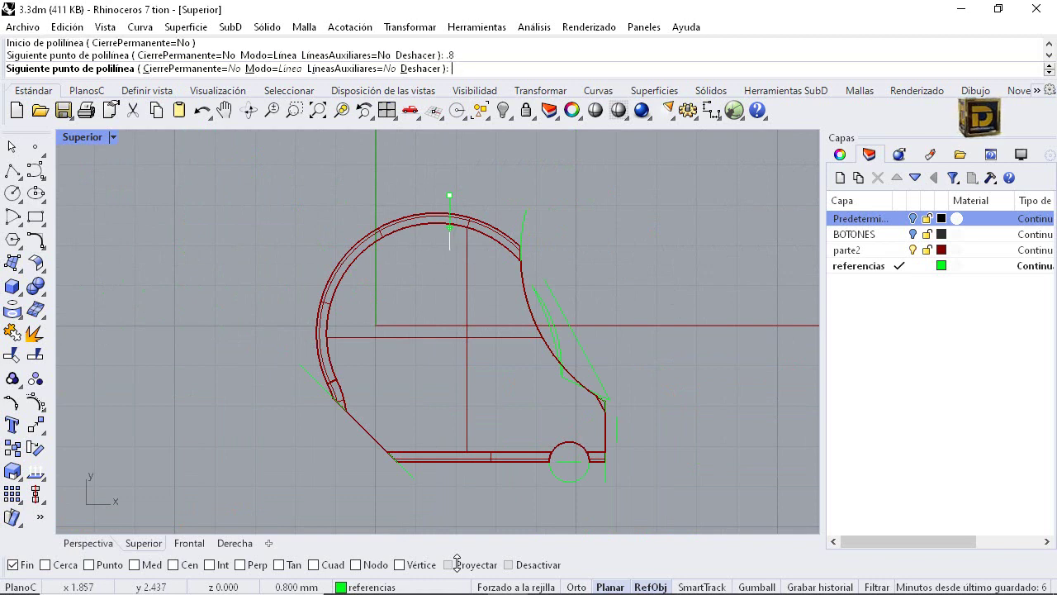
left_click(449, 250)
key("Return")
Copy the vertical line 0.5 mm horizontally toward negative X
left_click(449, 197)
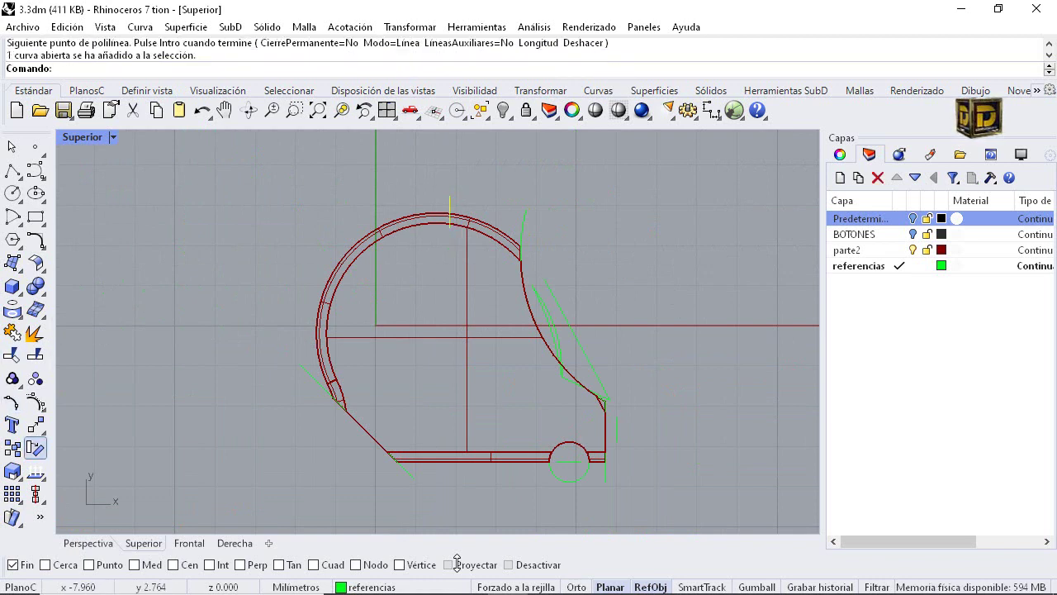
left_click(12, 447)
left_click(456, 240)
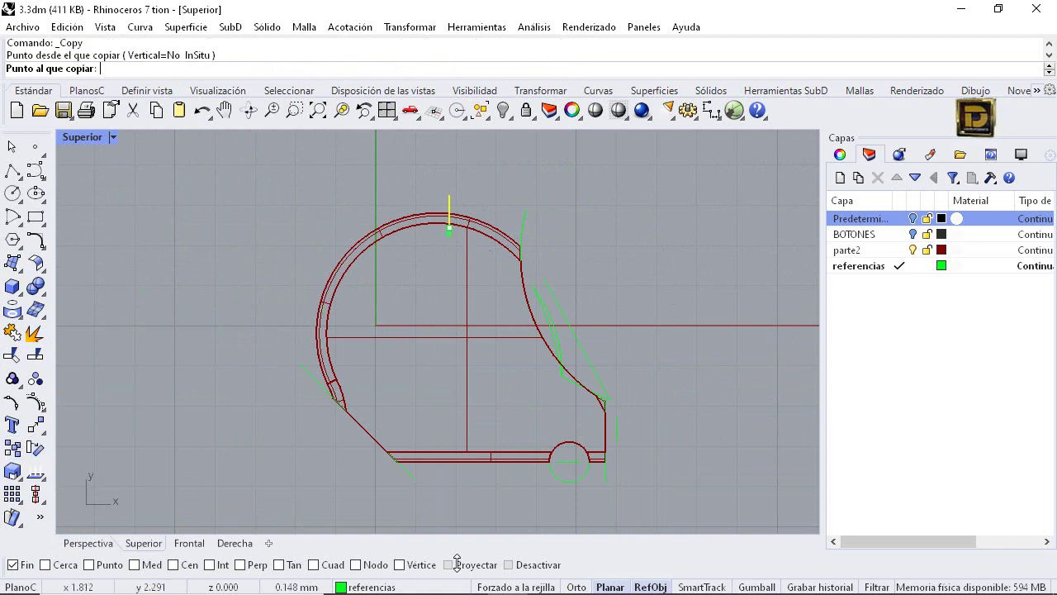
type(".5")
key("Return")
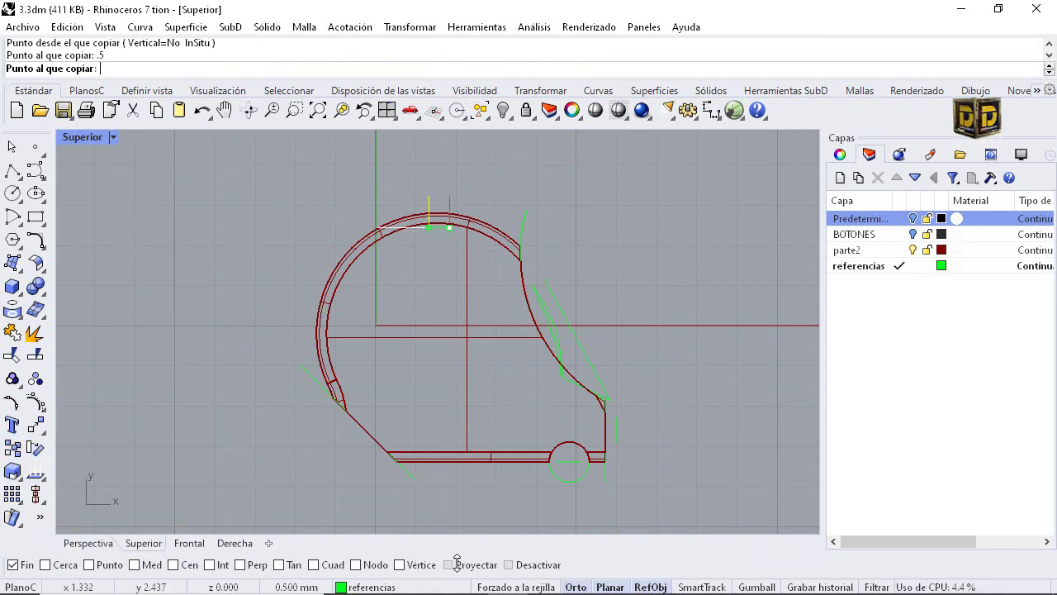
left_click(431, 225)
key("Return")
Connect the upper ends of the two vertical lines with a straight polyline segment
left_click(12, 171)
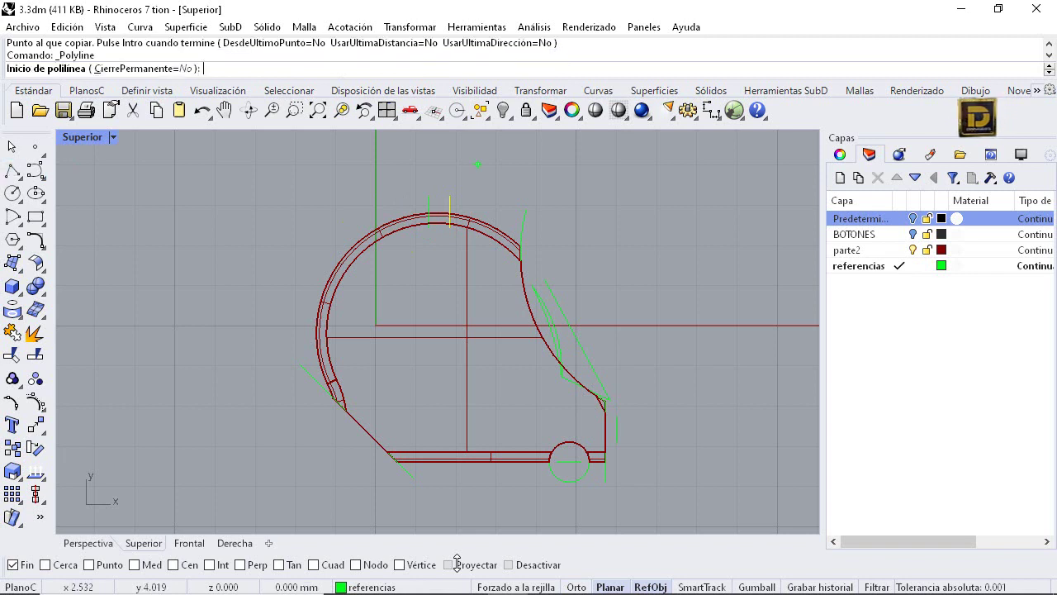
left_click(429, 196)
left_click(450, 196)
key("Return")
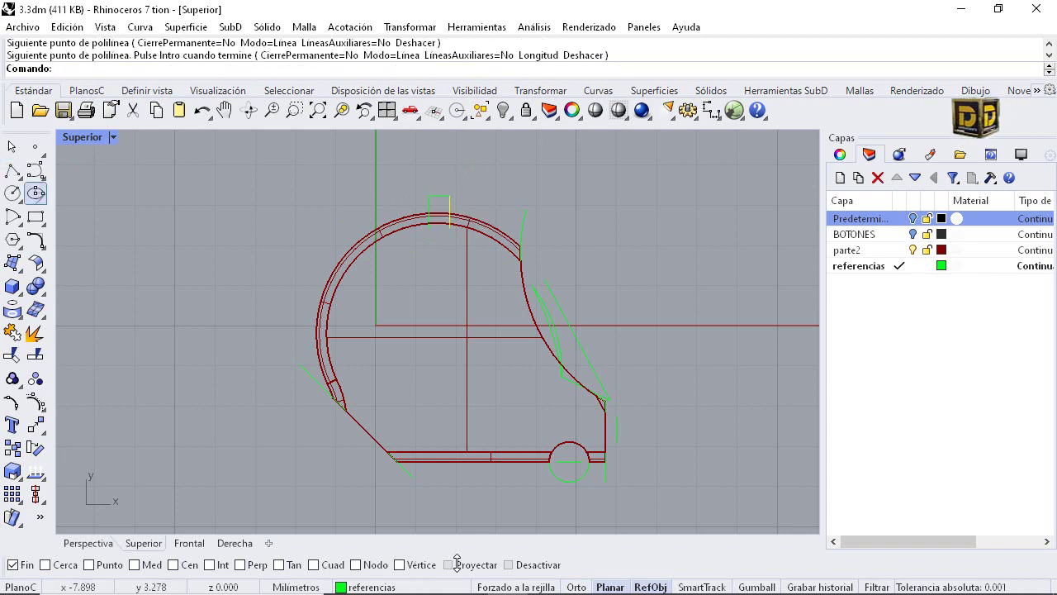
Connect the lower ends of the two vertical lines with an arc blend, keeping trimming off
left_click_drag(53, 245, 50, 245)
left_click(36, 239)
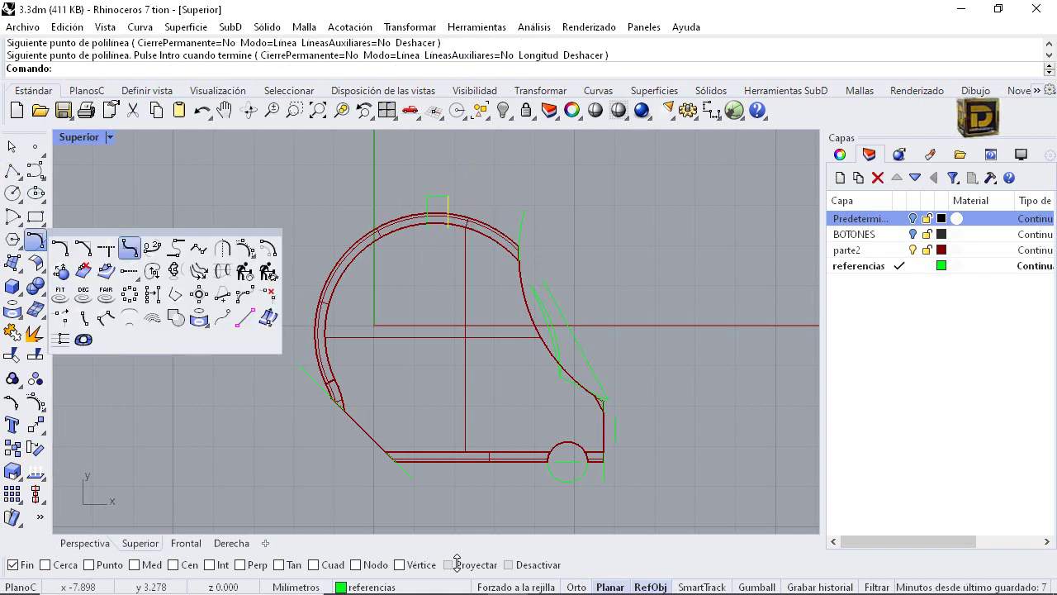
left_click(176, 248)
scroll(440, 230, "up", 16)
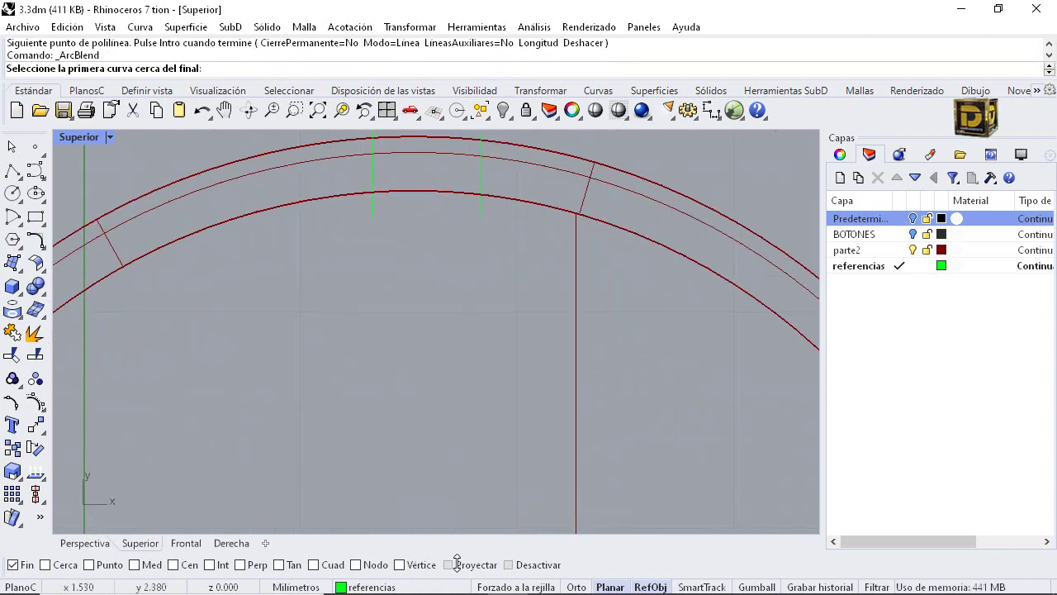
left_click(371, 215)
left_click(481, 211)
key("Return")
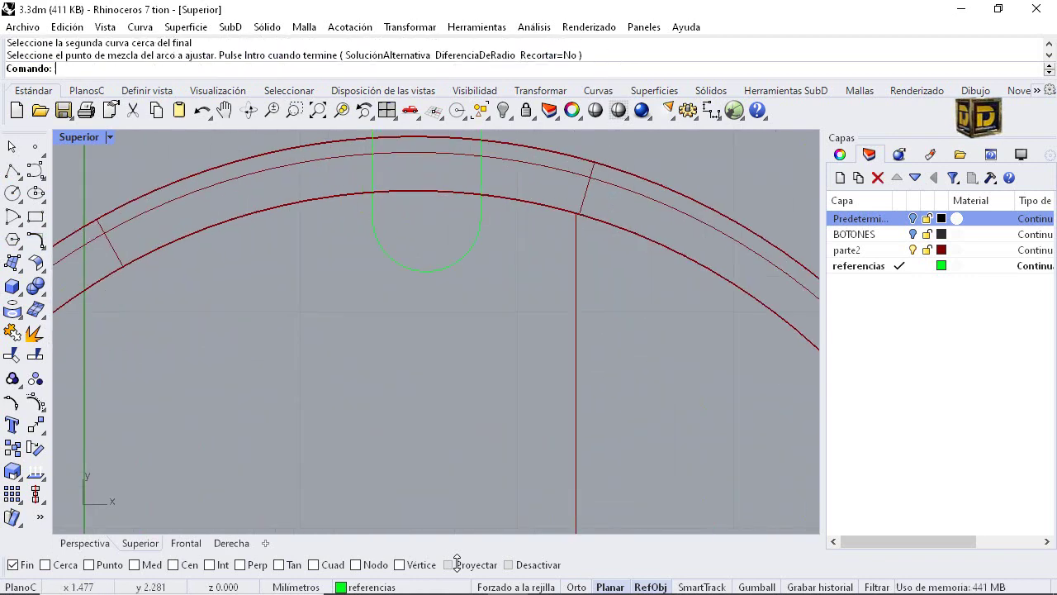
Join the four curves of the round-ended slot outline into one closed curve
scroll(430, 287, "down", 8)
left_click_drag(368, 156, 474, 267)
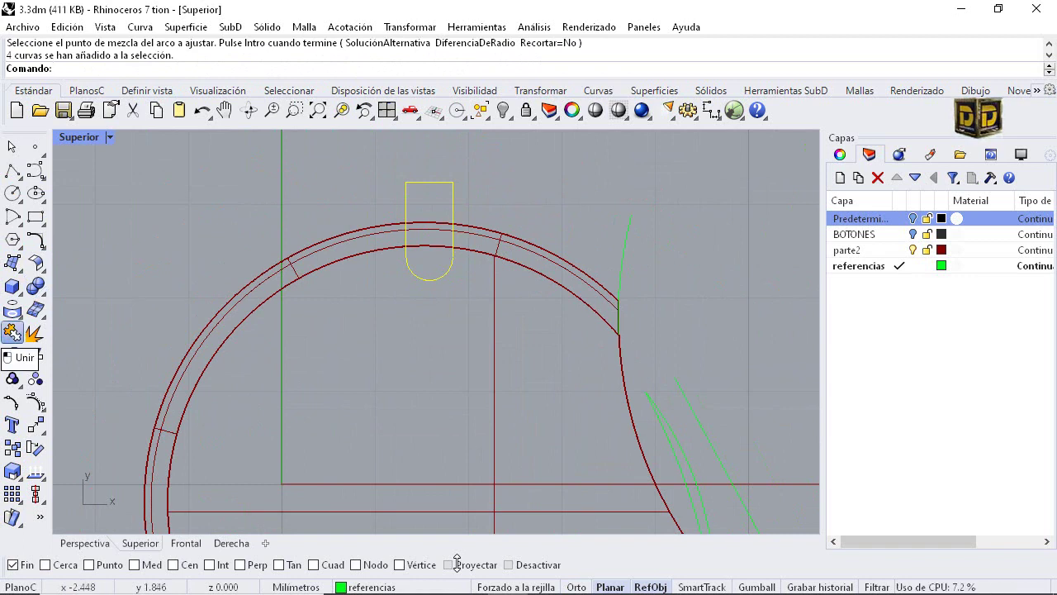
left_click(12, 332)
Move the closed slot outline inward over the body's rim and slightly above its top face, using the right view
double_click(80, 139)
scroll(644, 411, "down", 15)
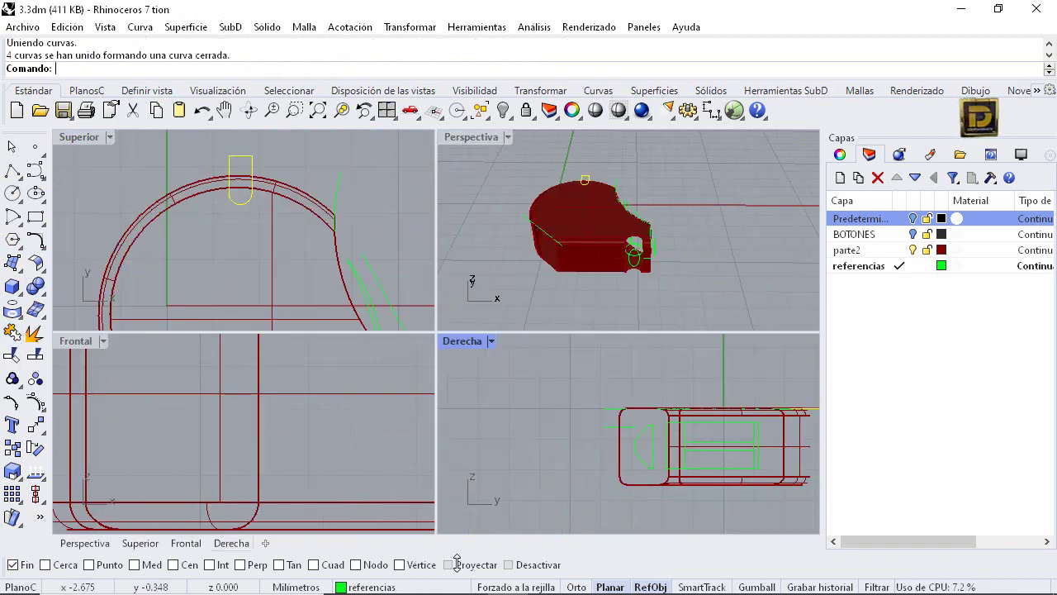
scroll(706, 411, "up", 6)
scroll(708, 417, "up", 3)
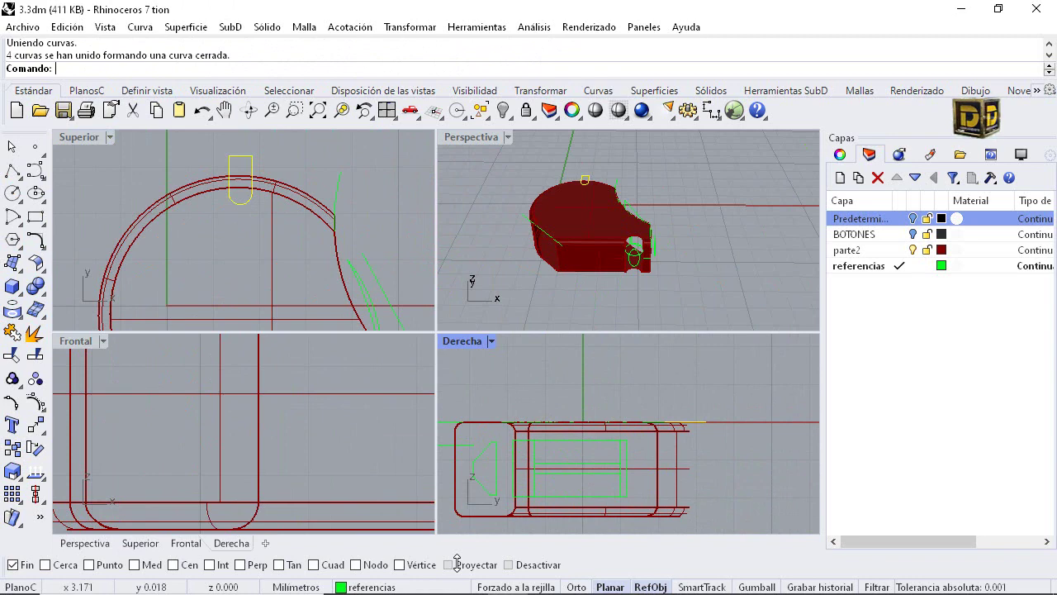
left_click_drag(694, 422, 693, 407)
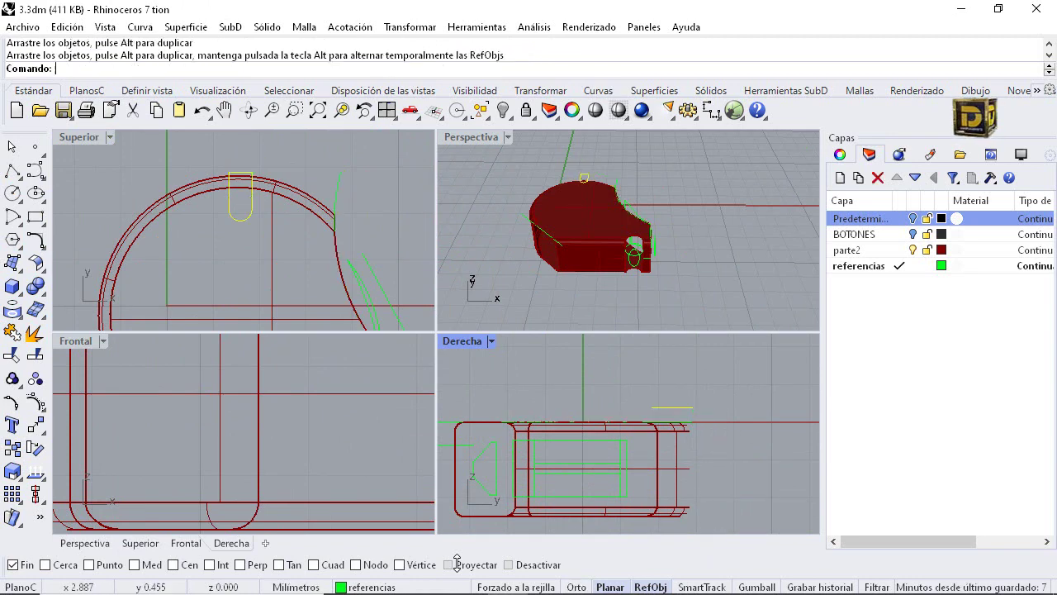
key("ctrl+x")
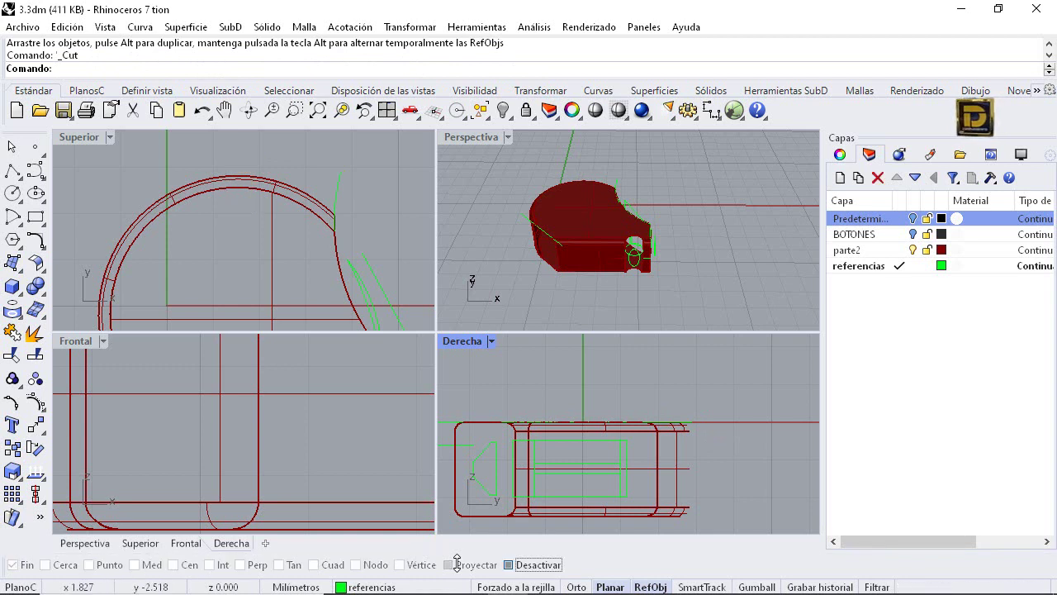
key("ctrl+z")
scroll(690, 407, "up", 6)
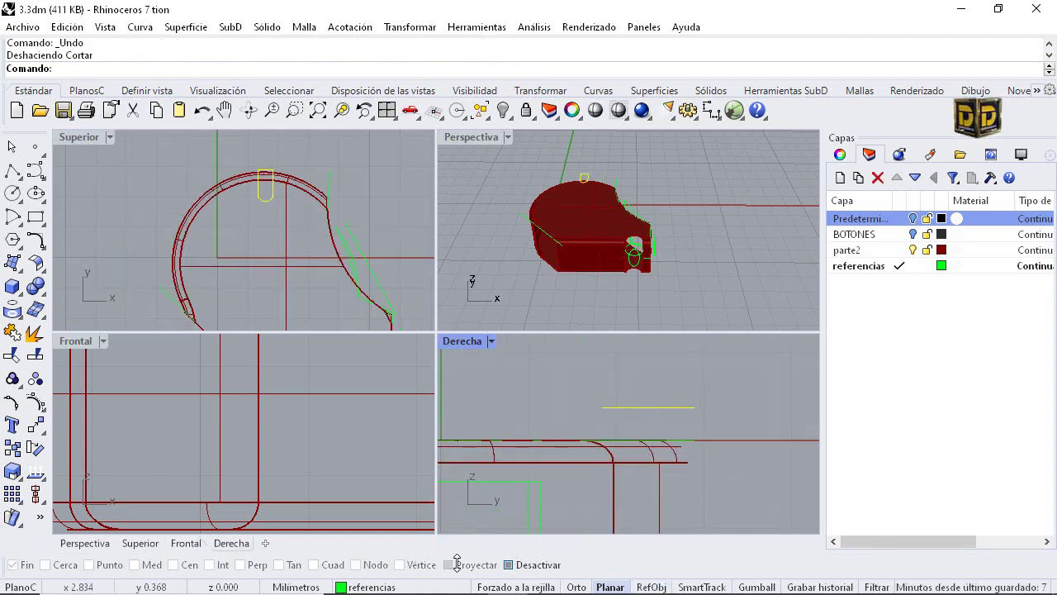
left_click_drag(694, 407, 694, 428, "shift")
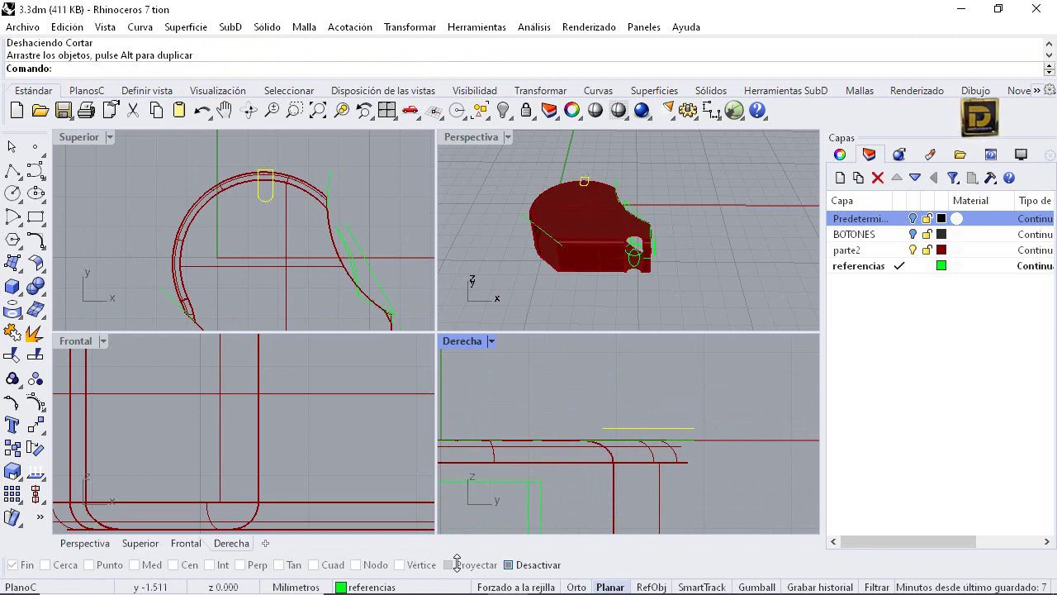
Bend the outer half of the slot outline downward in the right view to follow the body's rounded edge
left_click(36, 426)
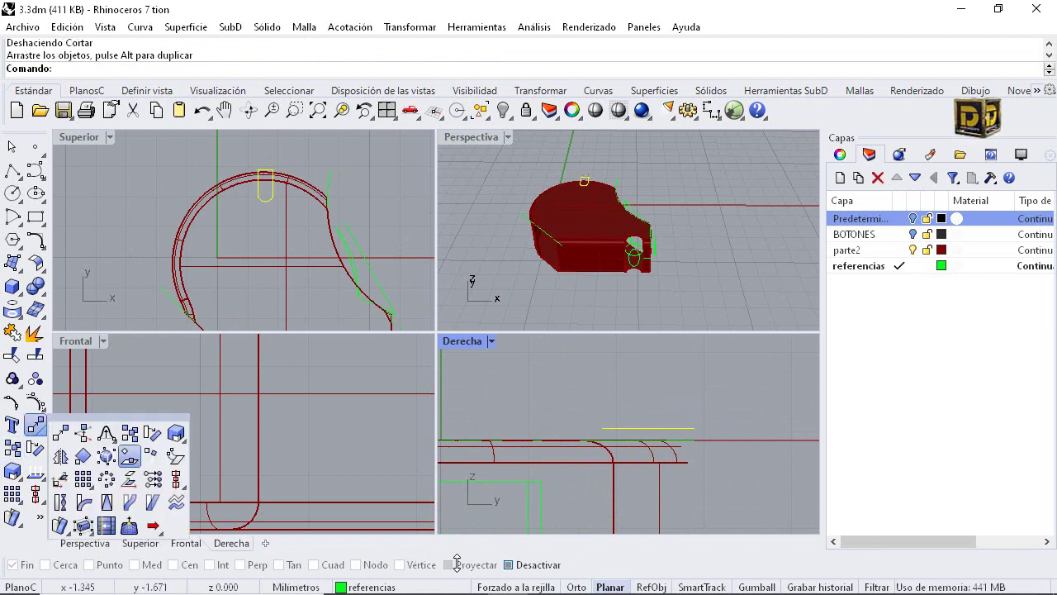
left_click(83, 502)
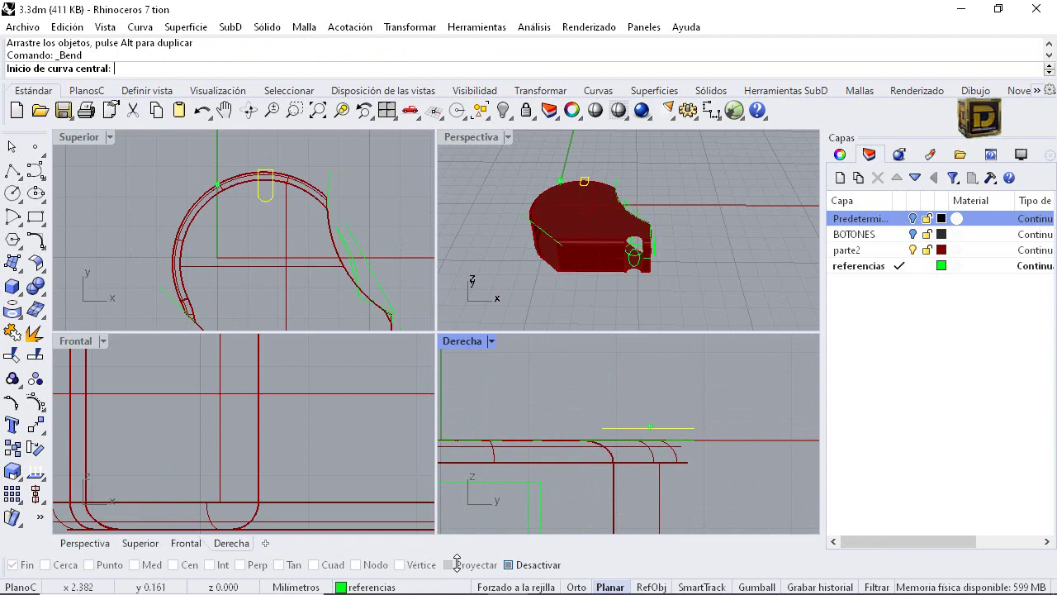
left_click(649, 427)
left_click(710, 425)
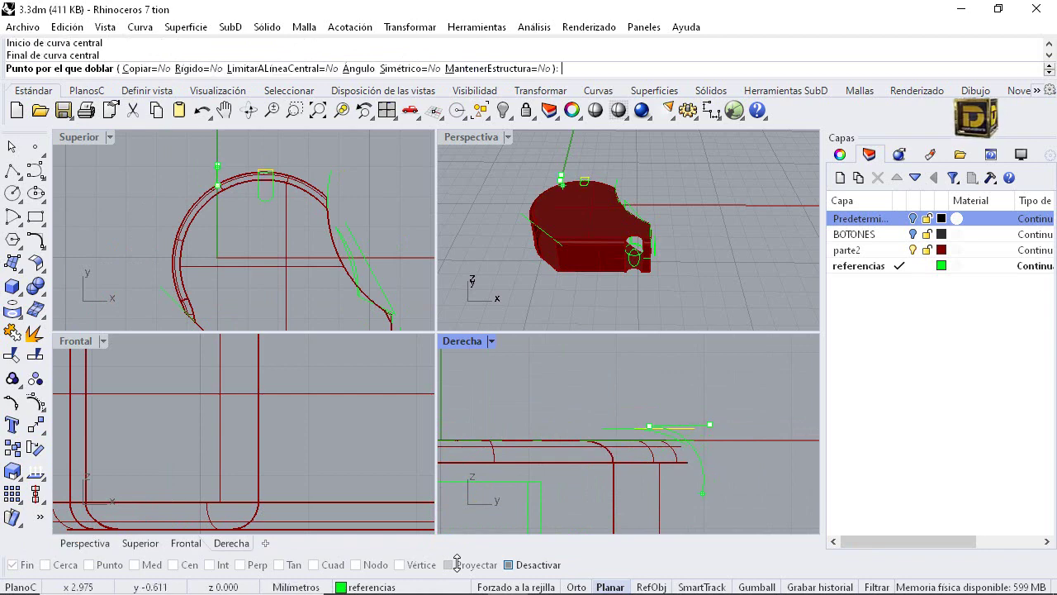
left_click(702, 497)
mouse_move(702, 232)
right_mouse_down()
mouse_move(645, 256)
mouse_move(570, 231)
mouse_move(562, 236)
mouse_move(685, 240)
mouse_move(562, 269)
mouse_move(557, 235)
right_mouse_up()
scroll(595, 223, "up", 6)
scroll(706, 233, "up", 5)
scroll(578, 231, "down", 4)
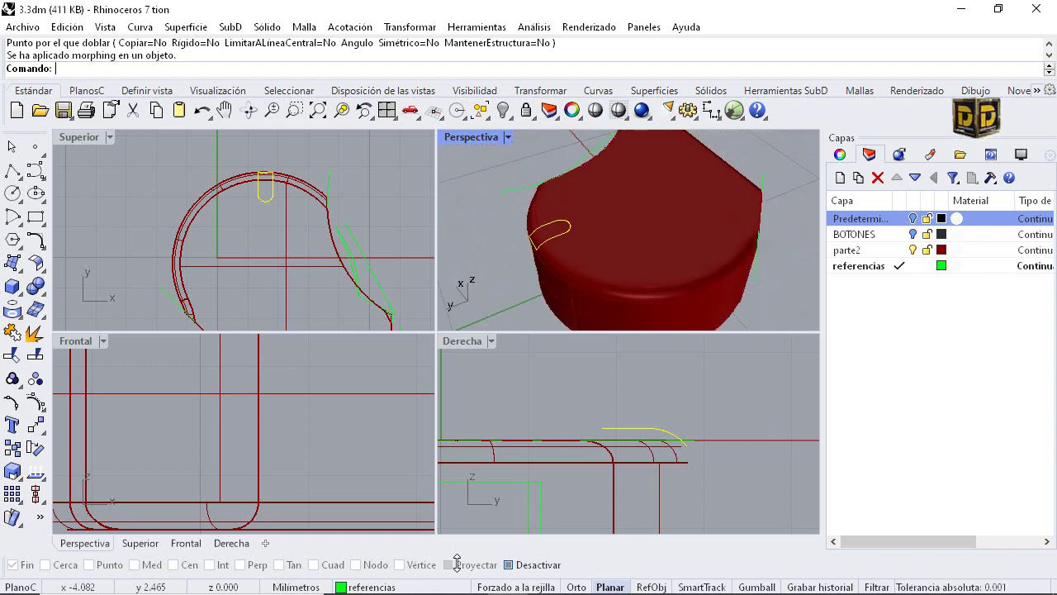
Draw a 90° arc outside the body's curved rim in the top view, snapping its centre to the rim's centre
left_click(12, 216)
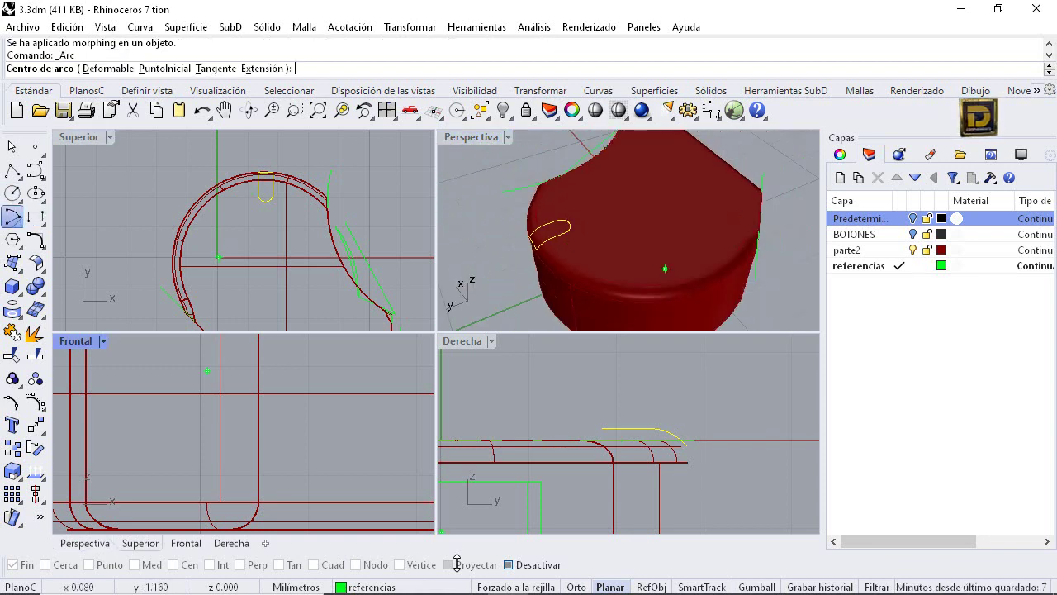
left_click(509, 565)
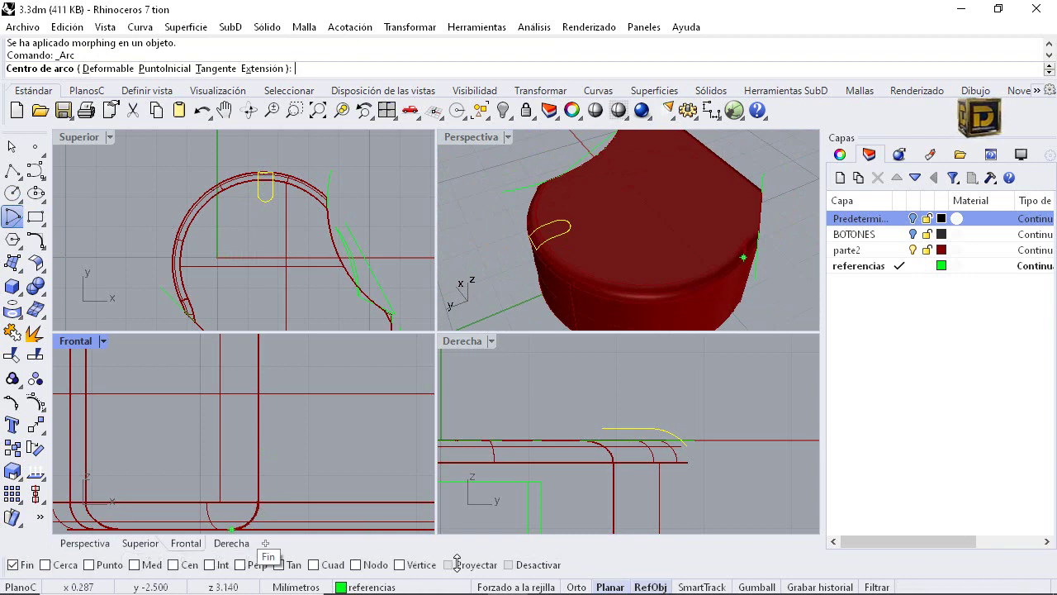
right_click(174, 565)
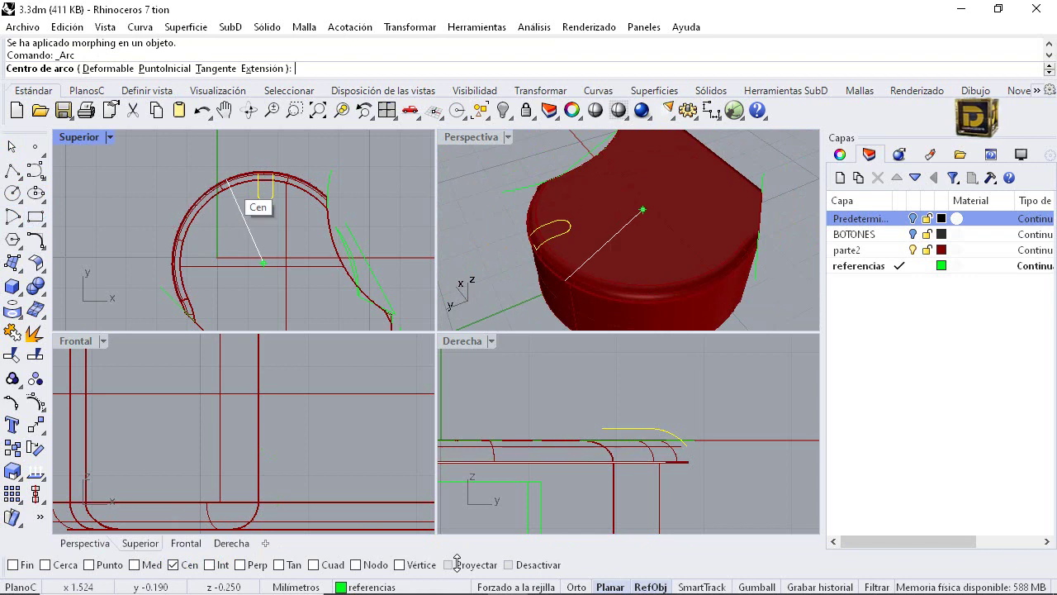
left_click(242, 198)
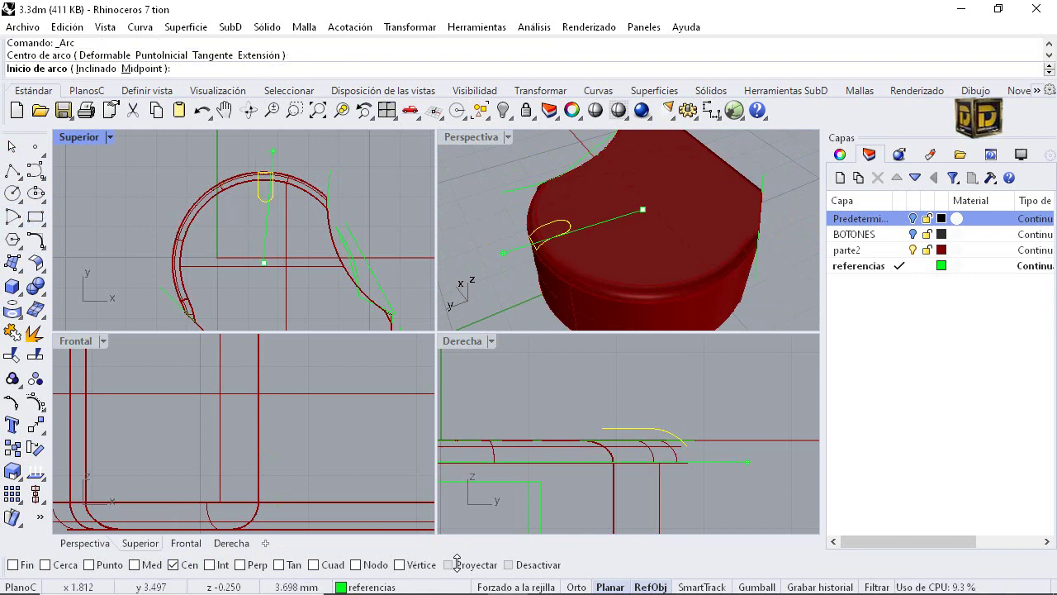
key("F8")
left_click(264, 138)
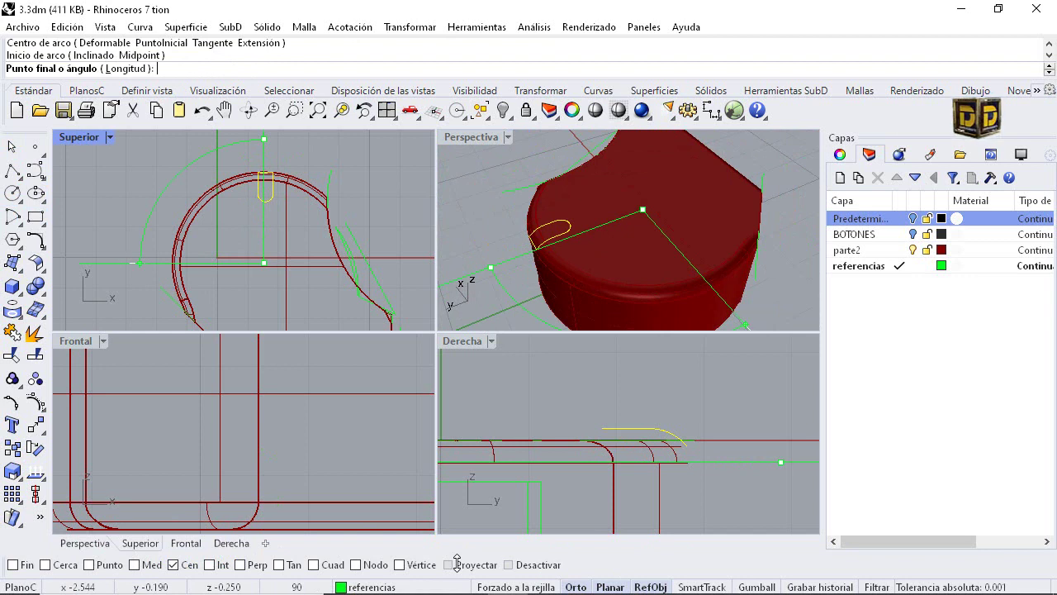
key("Escape")
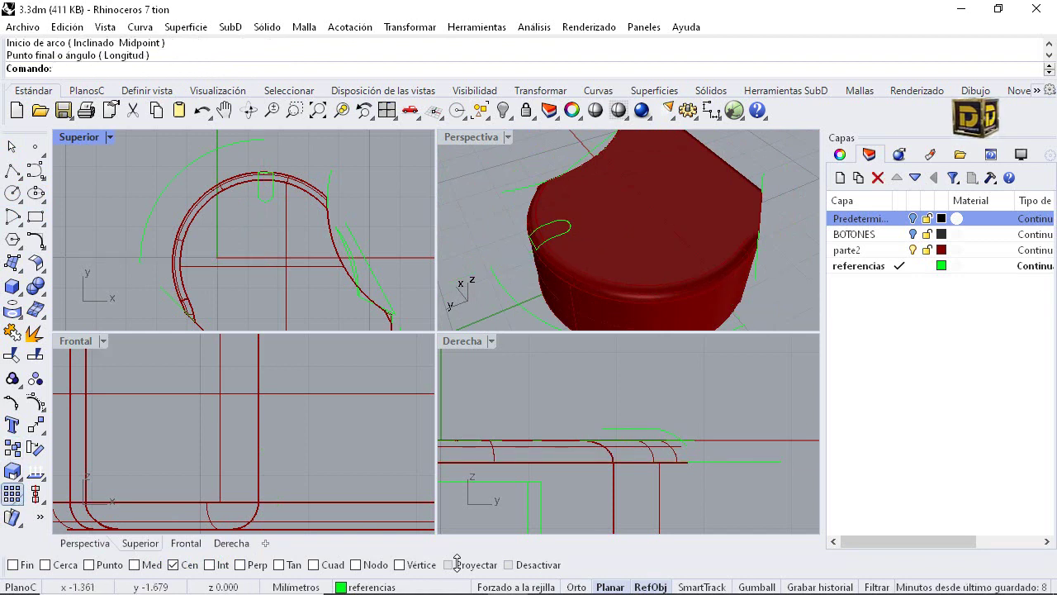
Array the bent slot outline along the 90° arc with 3 elements and FormaLibre orientation
left_click(14, 495)
left_click(260, 199)
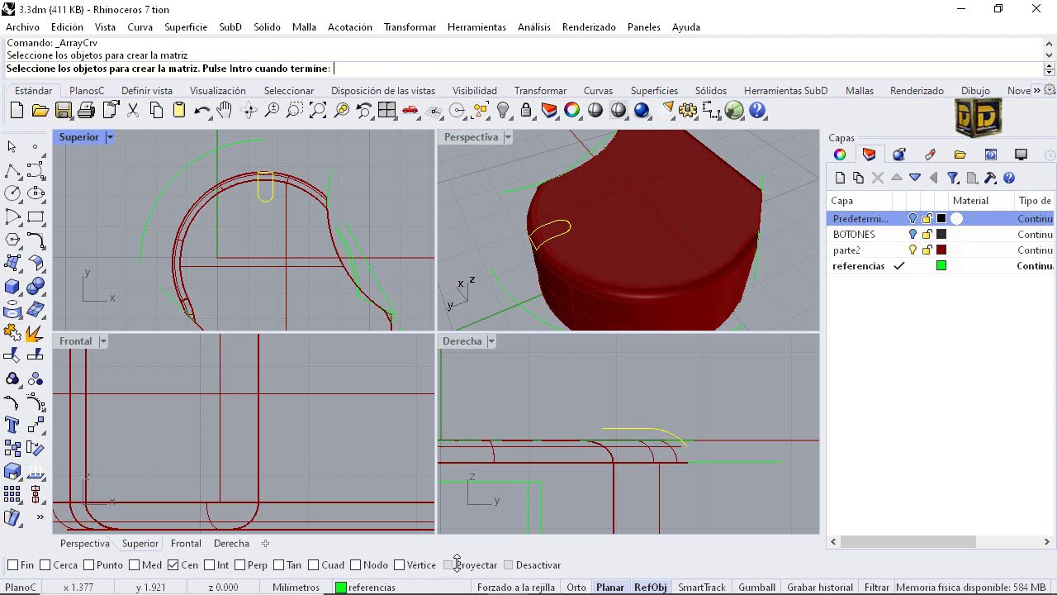
key("Return")
left_click(181, 165)
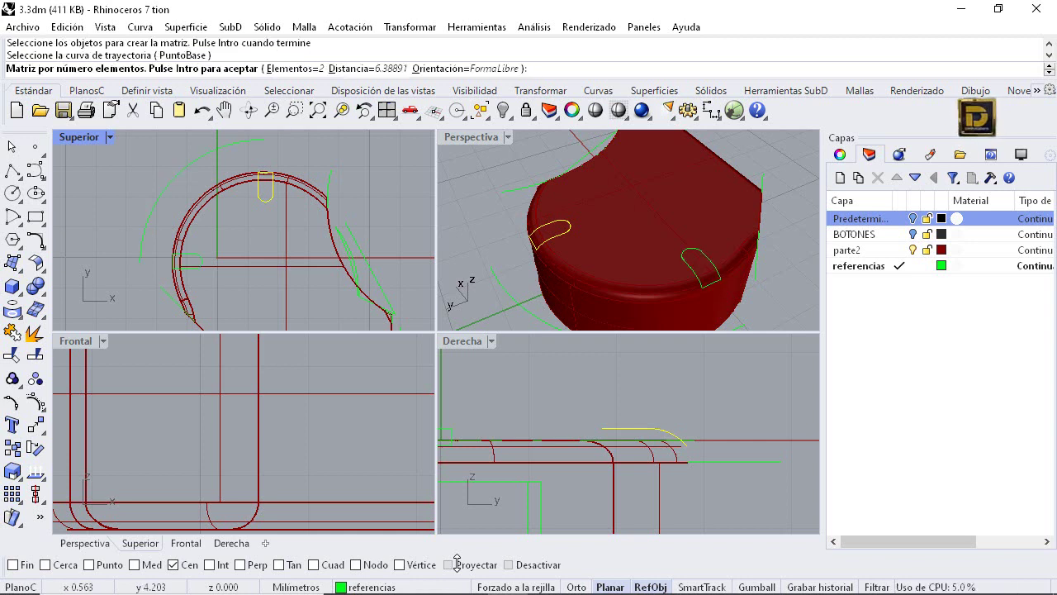
type("e")
key("Return")
type("3")
key("Return")
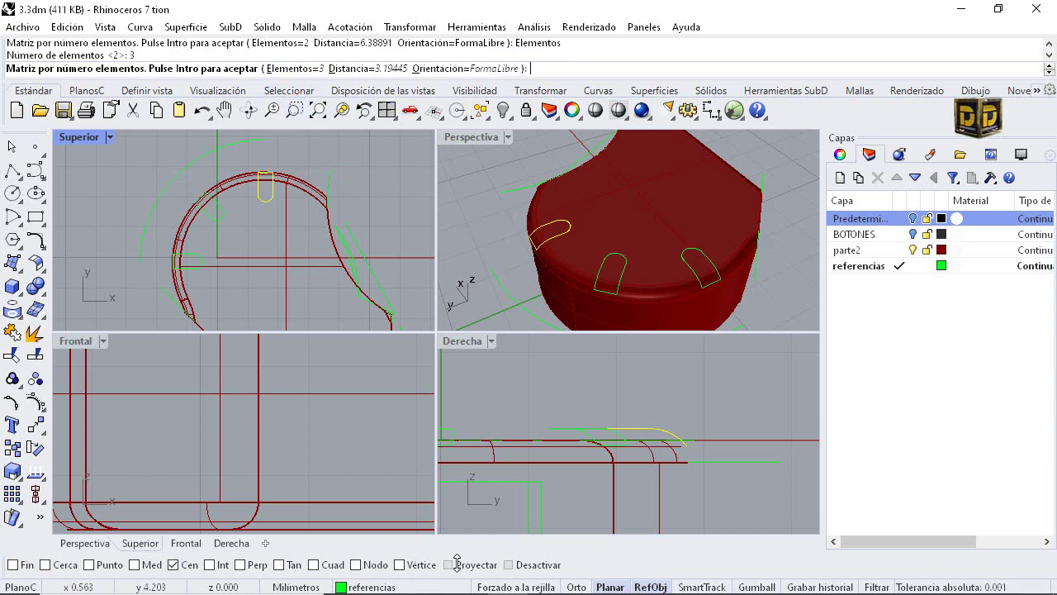
key("Return")
mouse_move(632, 239)
right_mouse_down()
mouse_move(541, 241)
mouse_move(499, 216)
mouse_move(472, 250)
right_mouse_up()
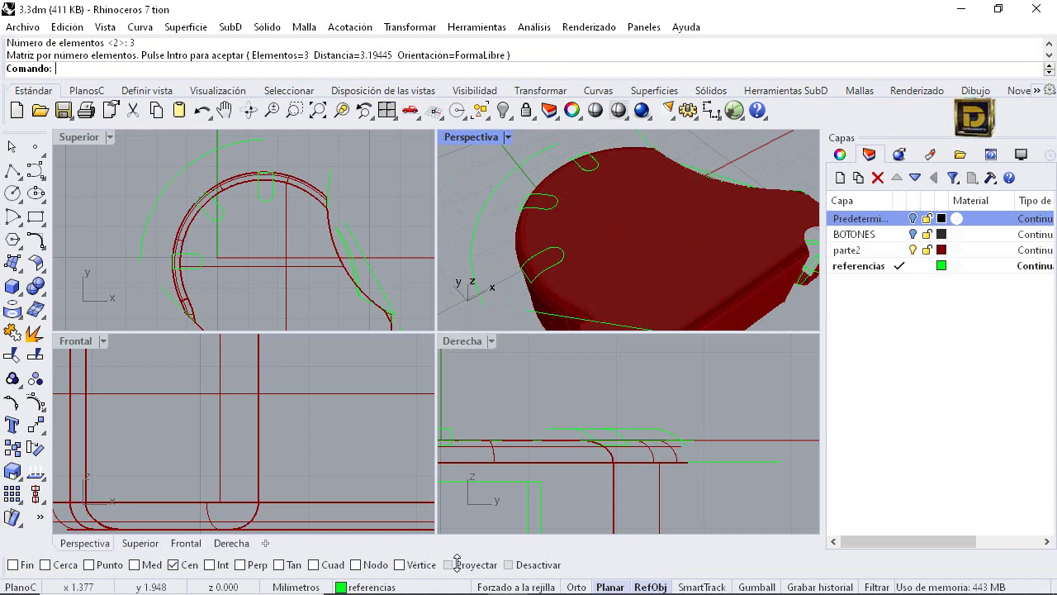
Mirror the three bent slot outlines to the body's underside in the front view, across a horizontal plane through the body's mid-height, keeping the originals
left_click(258, 187)
left_click(224, 215, "shift")
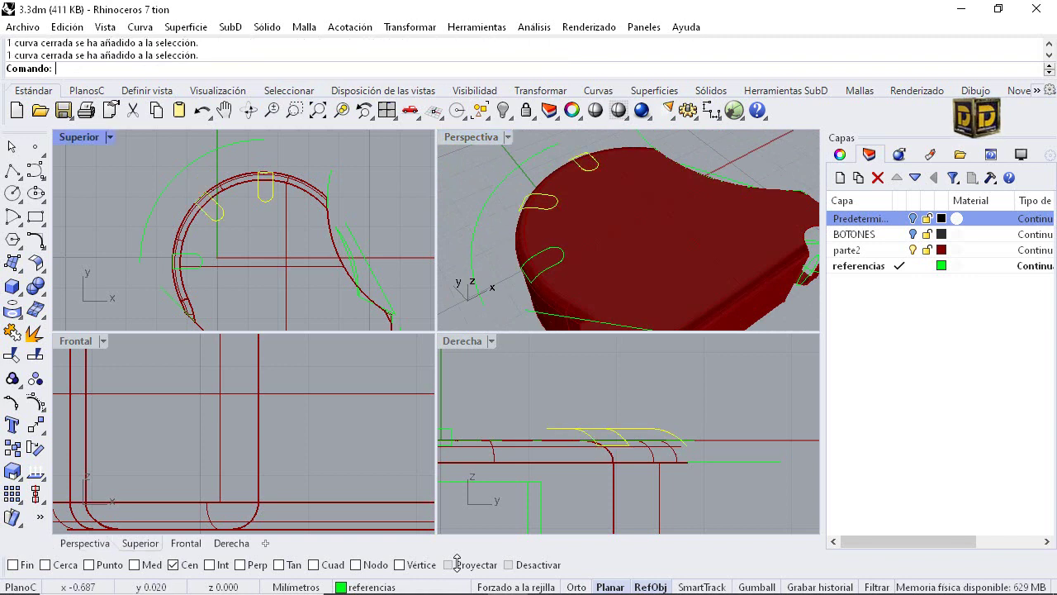
left_click(197, 257, "shift")
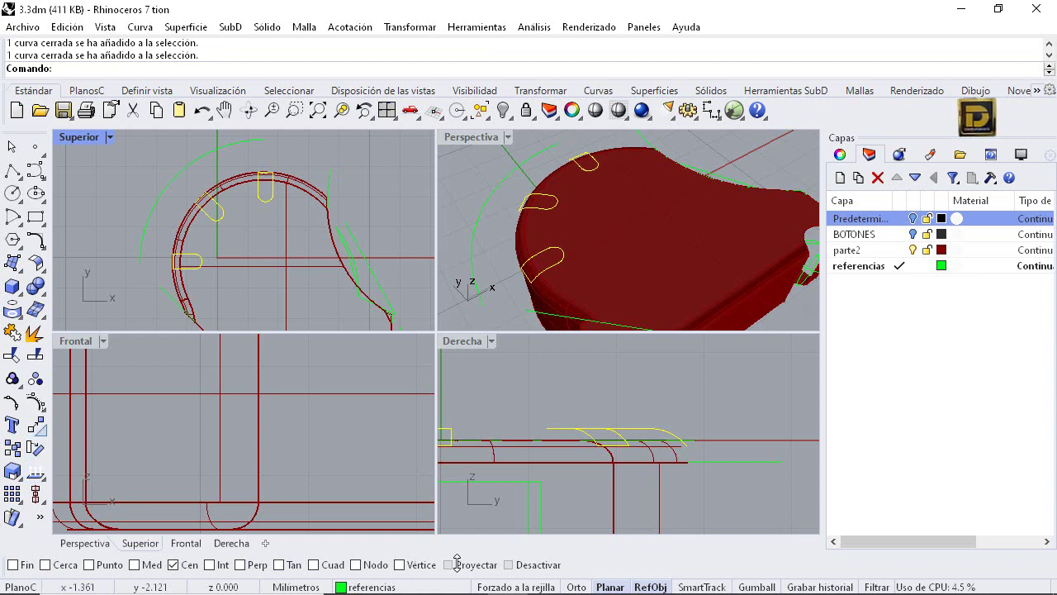
left_click(36, 424)
left_click(61, 455)
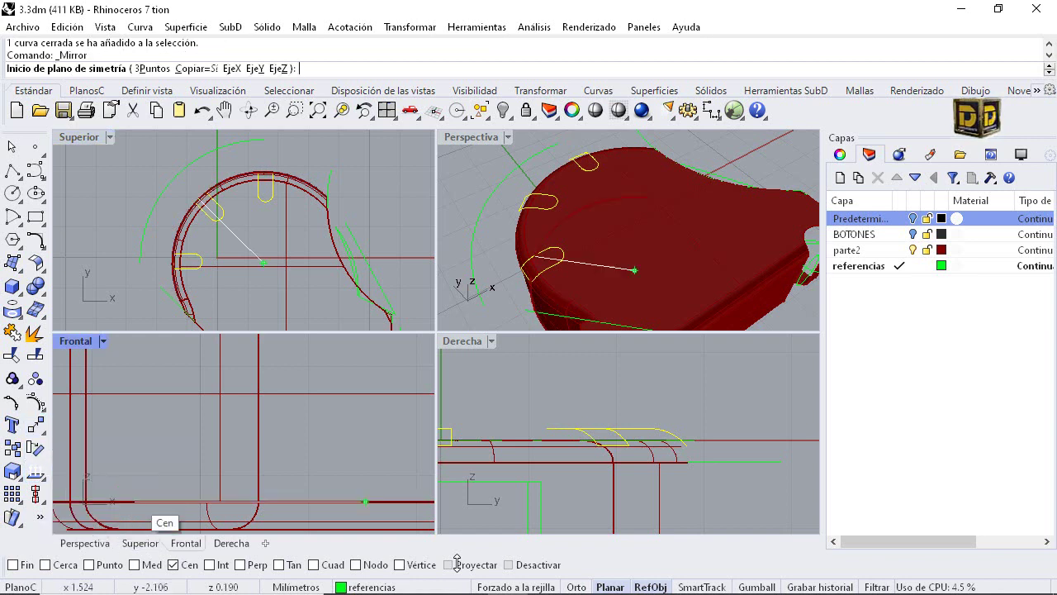
left_click(134, 564)
scroll(190, 404, "down", 4)
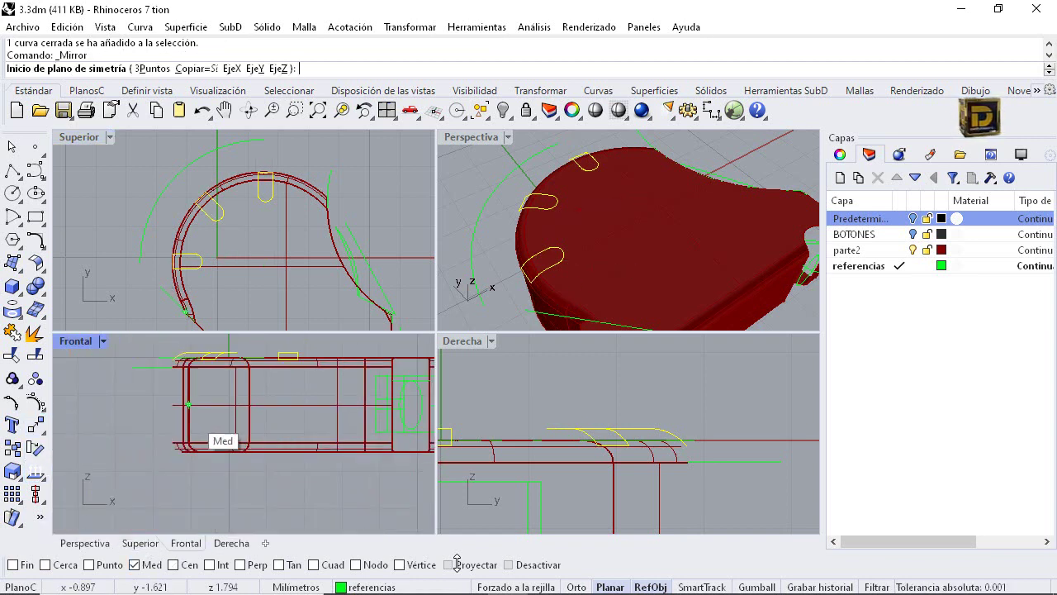
left_click(187, 405)
key("shift")
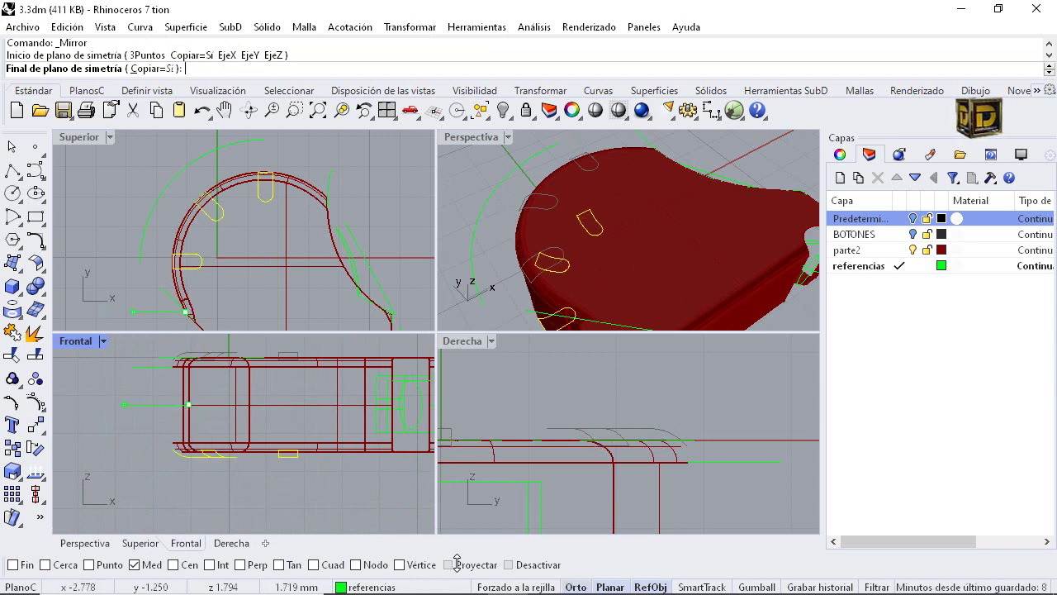
left_click(110, 405)
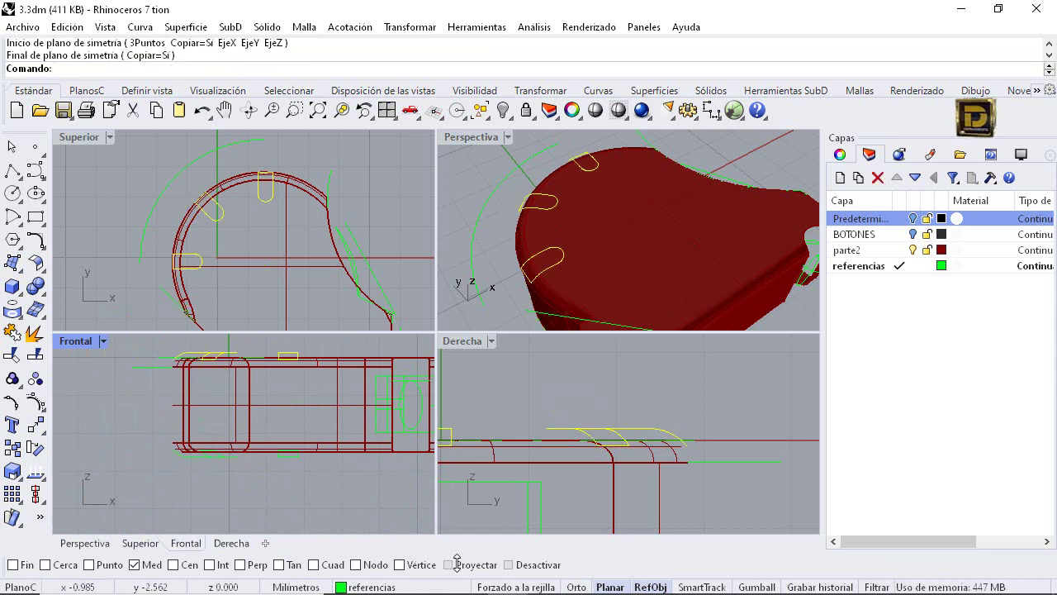
Add the three mirrored slot outlines to the selection and maximise the perspective view
left_click_drag(153, 425, 315, 494)
scroll(574, 213, "down", 5)
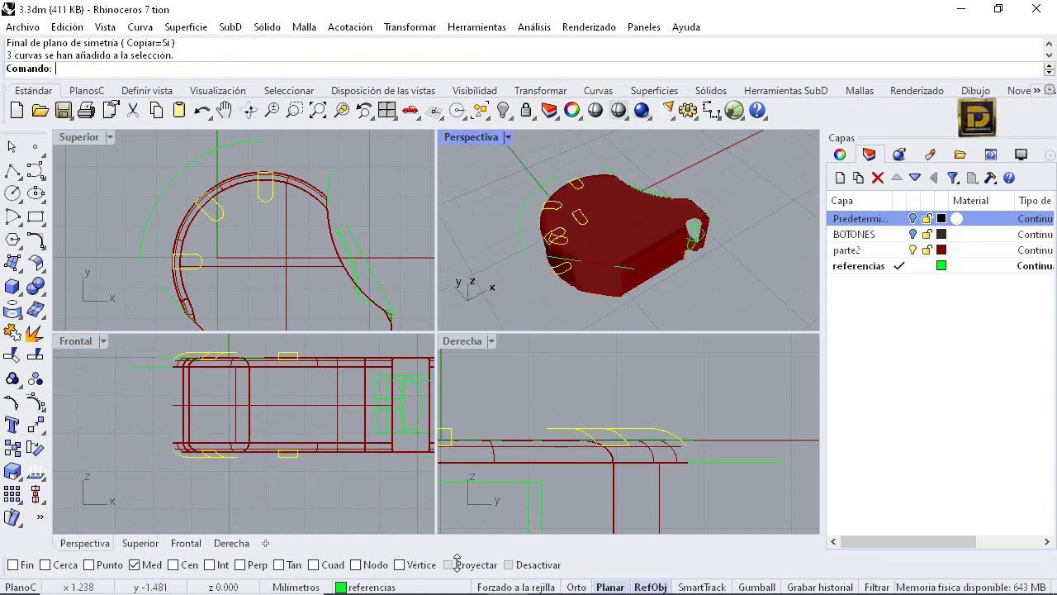
mouse_move(578, 217)
right_mouse_down()
mouse_move(549, 168)
mouse_move(580, 223)
right_mouse_up()
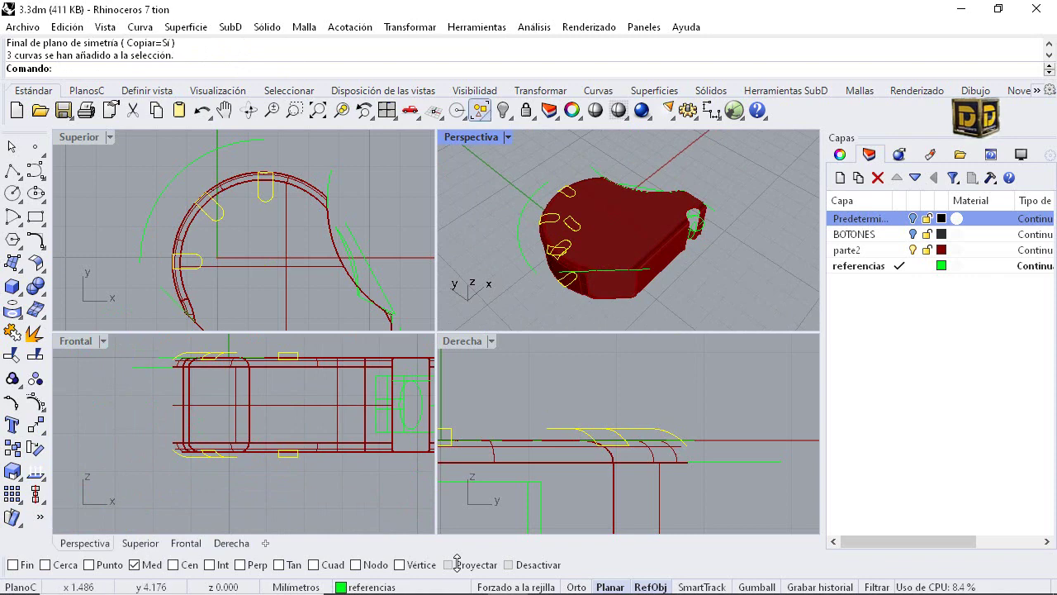
double_click(470, 137)
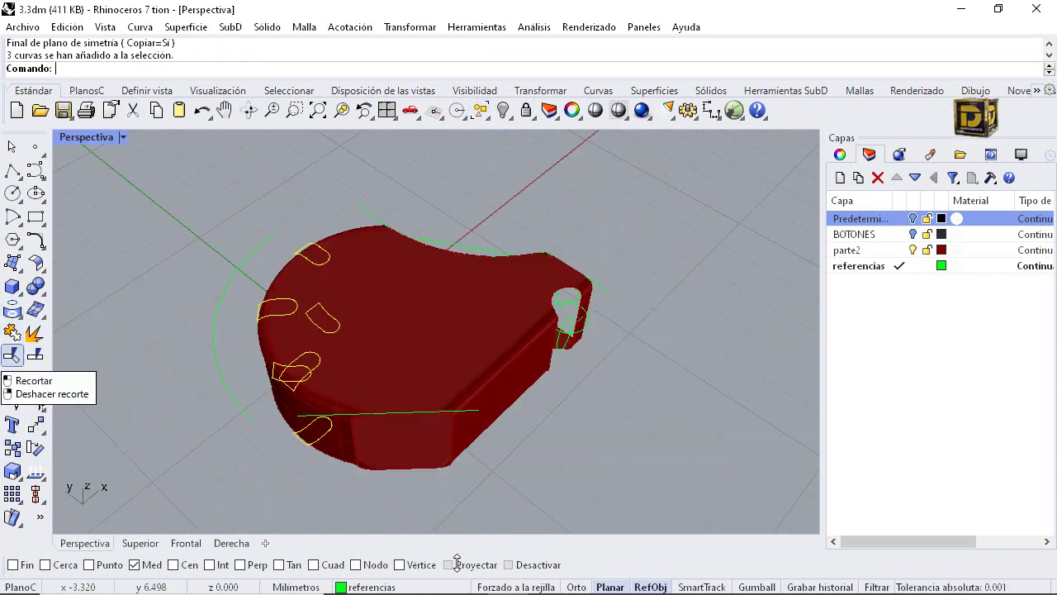
left_click(13, 355)
scroll(310, 314, "up", 4)
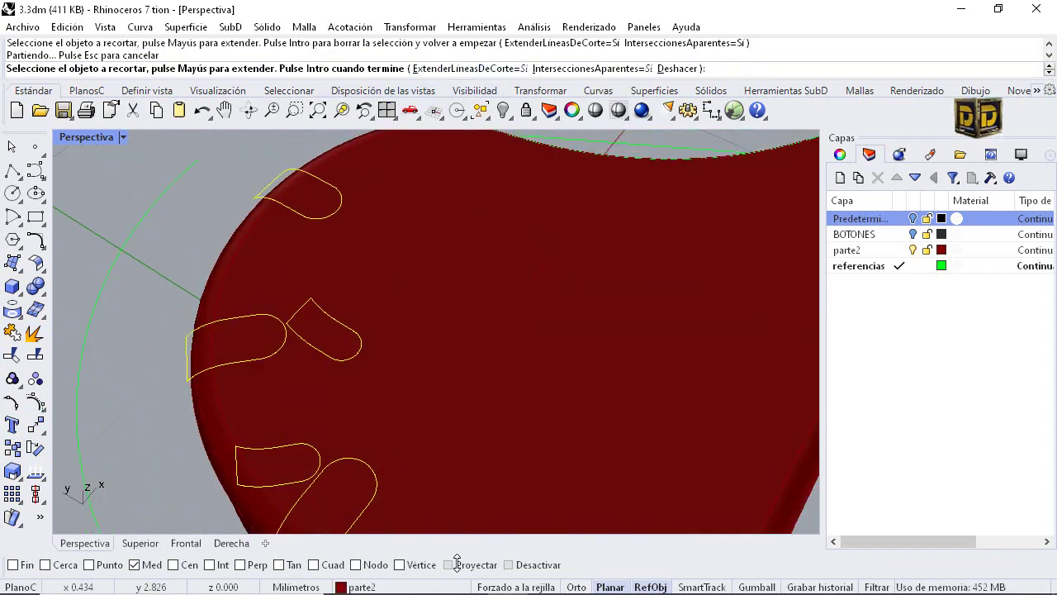
scroll(364, 330, "down", 5)
right_click_drag(413, 347, 322, 277)
scroll(280, 198, "up", 5)
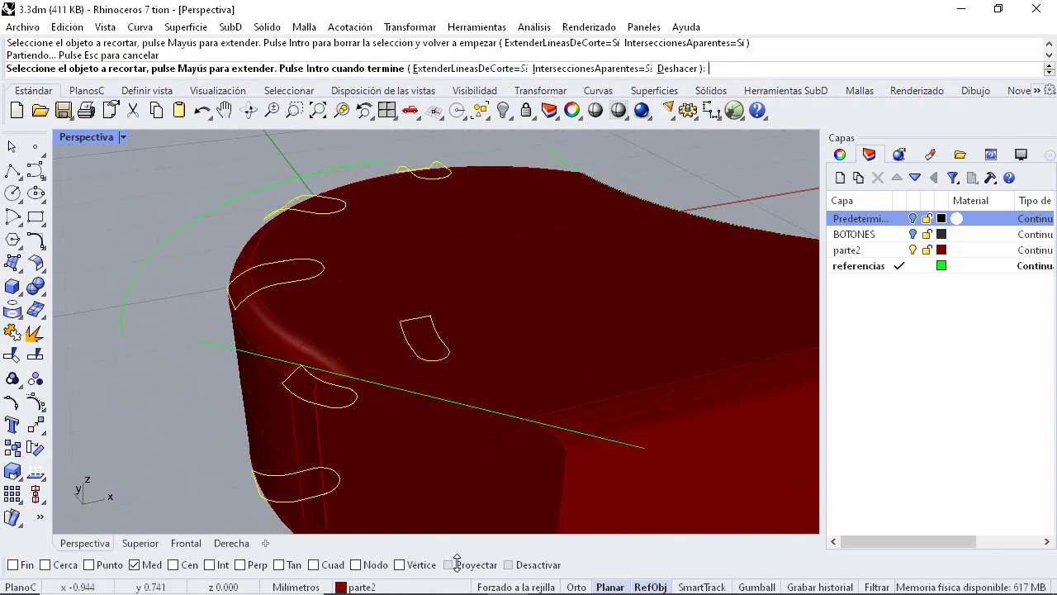
scroll(281, 276, "up", 4)
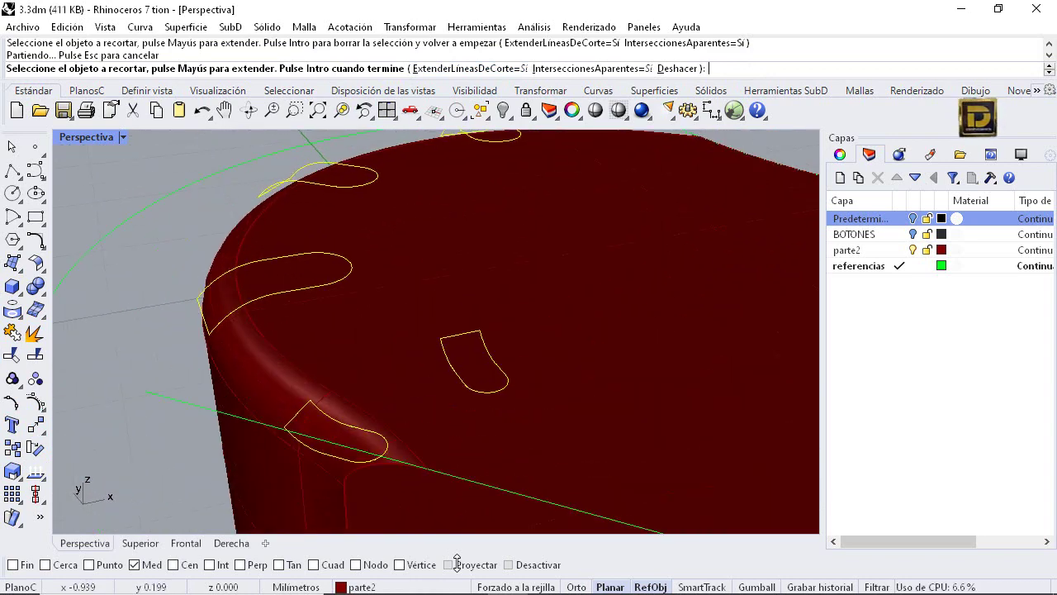
scroll(436, 330, "down", 3)
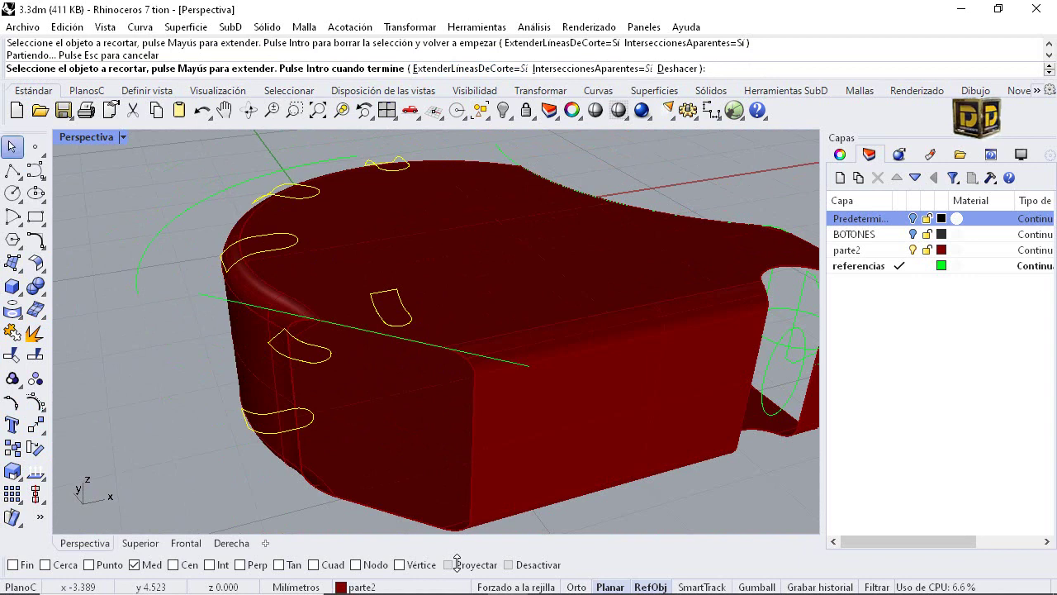
key("Escape")
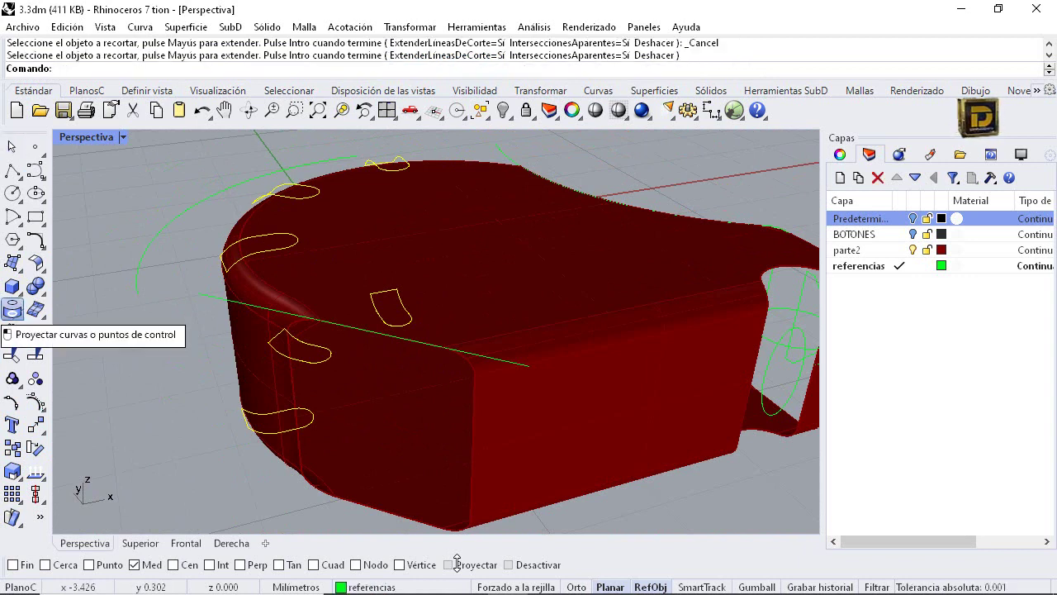
Pull the six slot outlines onto the body's top, underside, curved wall and rounded edges, with EliminarOriginal=Sí and Suelta=No
left_click(16, 311)
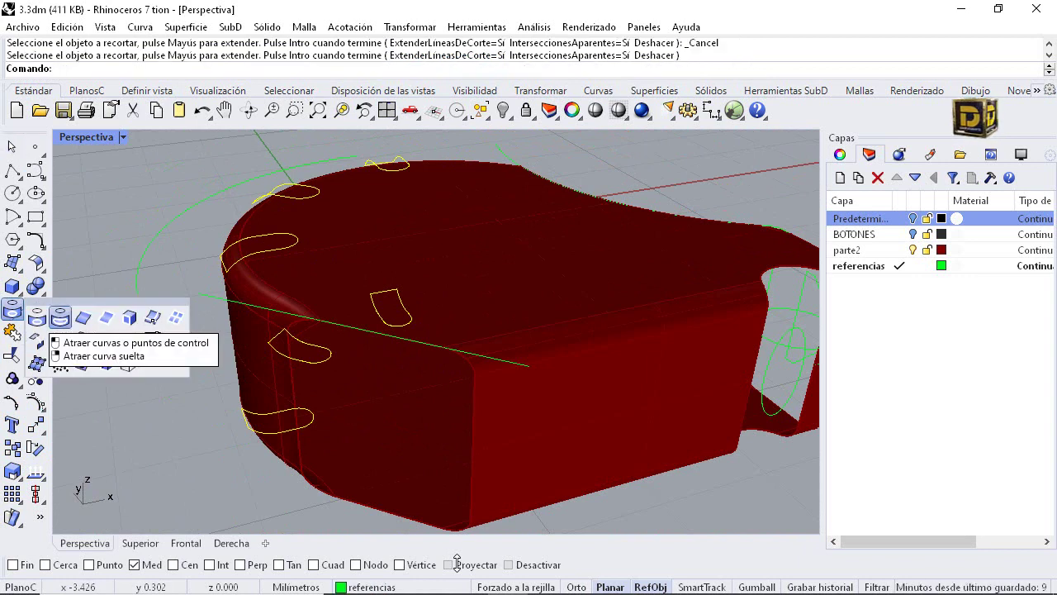
left_click(59, 317)
left_click(336, 264)
left_click(277, 291)
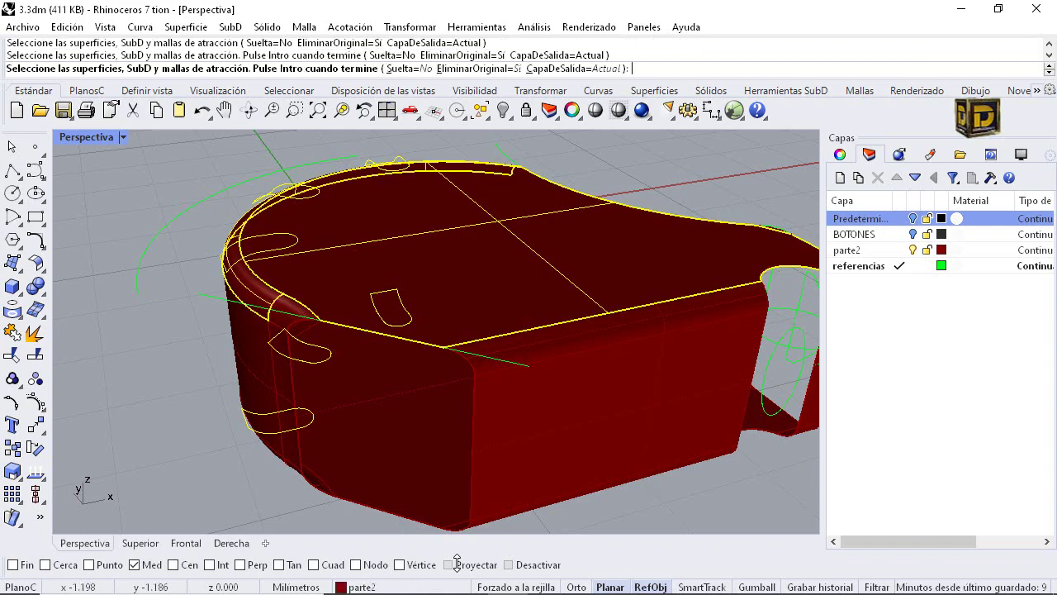
left_click(258, 367)
right_click_drag(272, 367, 421, 371)
left_click(413, 388)
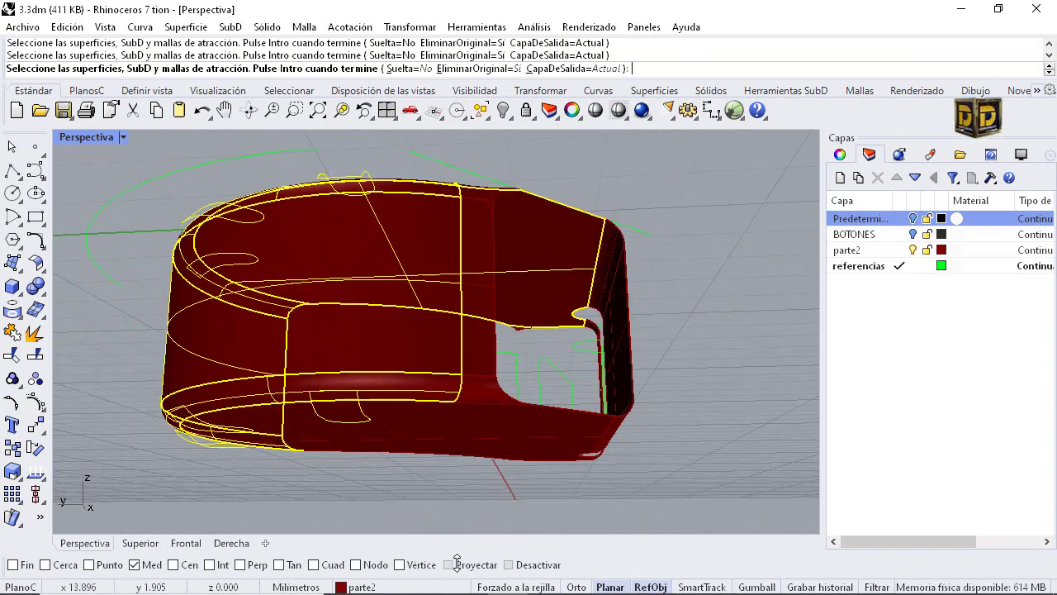
left_click(417, 424)
key("Return")
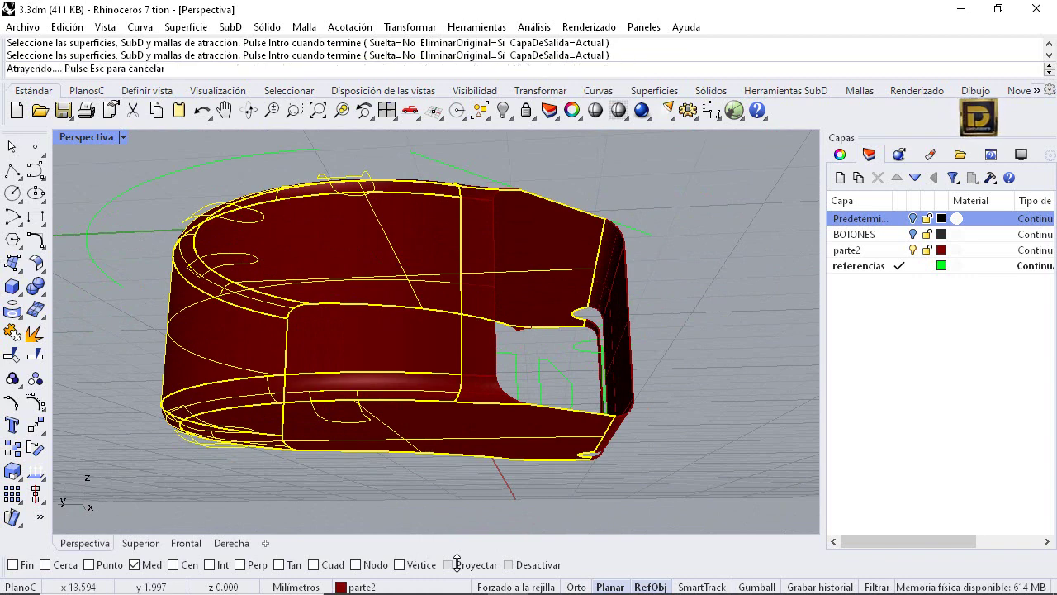
Trim away the parte2 surface inside the upper slot outlines, using the six pulled curves as cutting objects
right_click_drag(479, 289, 331, 413)
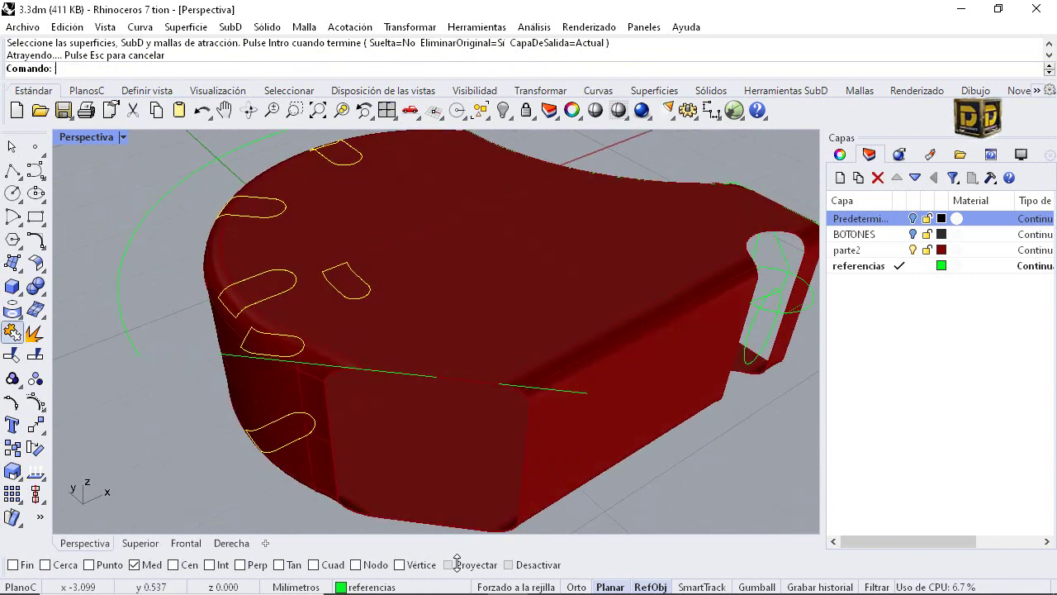
left_click(12, 355)
scroll(270, 289, "up", 4)
left_click(270, 289)
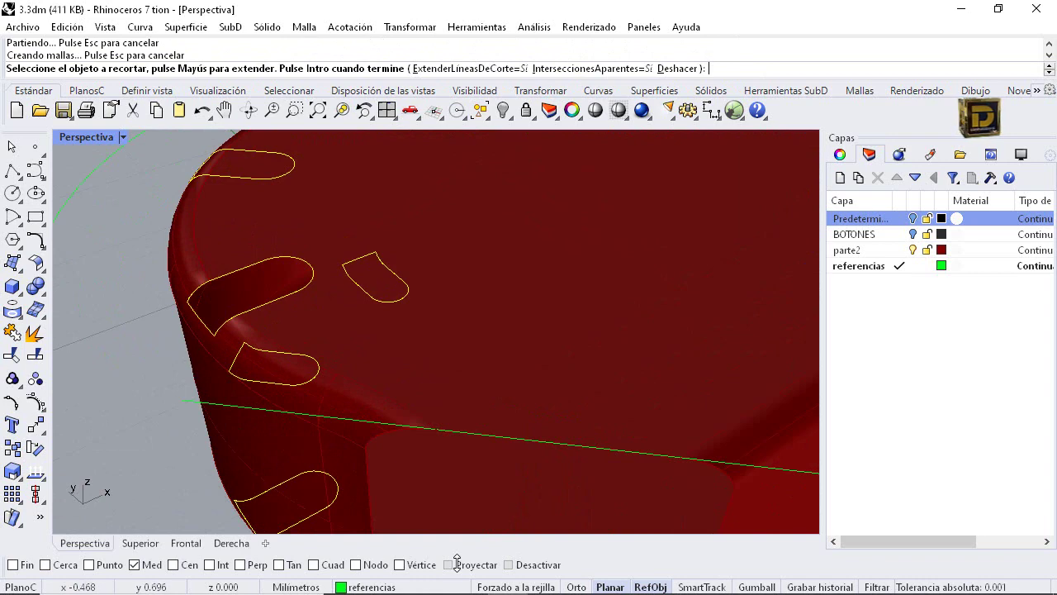
left_click(248, 165)
right_click_drag(330, 265, 512, 347)
scroll(384, 195, "down", 5)
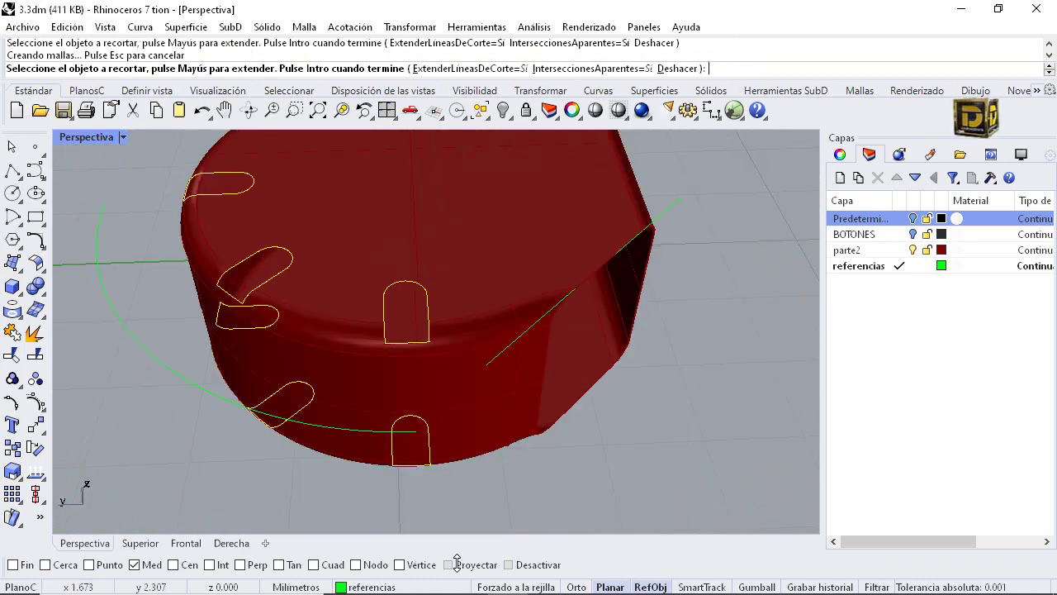
scroll(219, 179, "up", 5)
left_click(222, 187)
scroll(221, 174, "down", 9)
Trim away the parte2 surface inside the slot outlines on the body's underside and finish trimming
right_click_drag(331, 338, 351, 124)
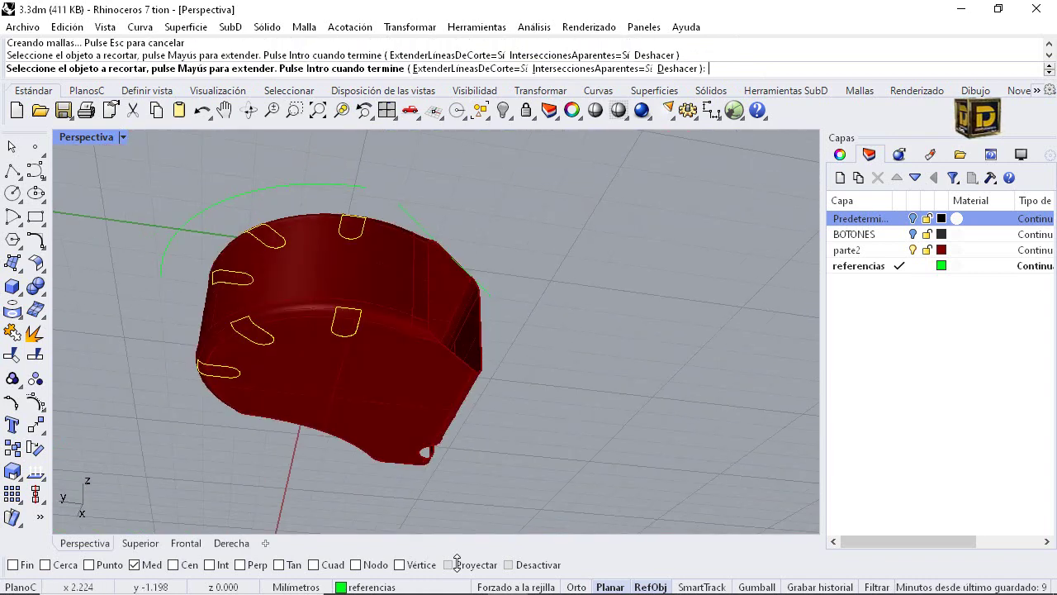
scroll(380, 311, "up", 6)
left_click(307, 337)
scroll(355, 322, "down", 7)
right_click_drag(355, 322, 454, 318)
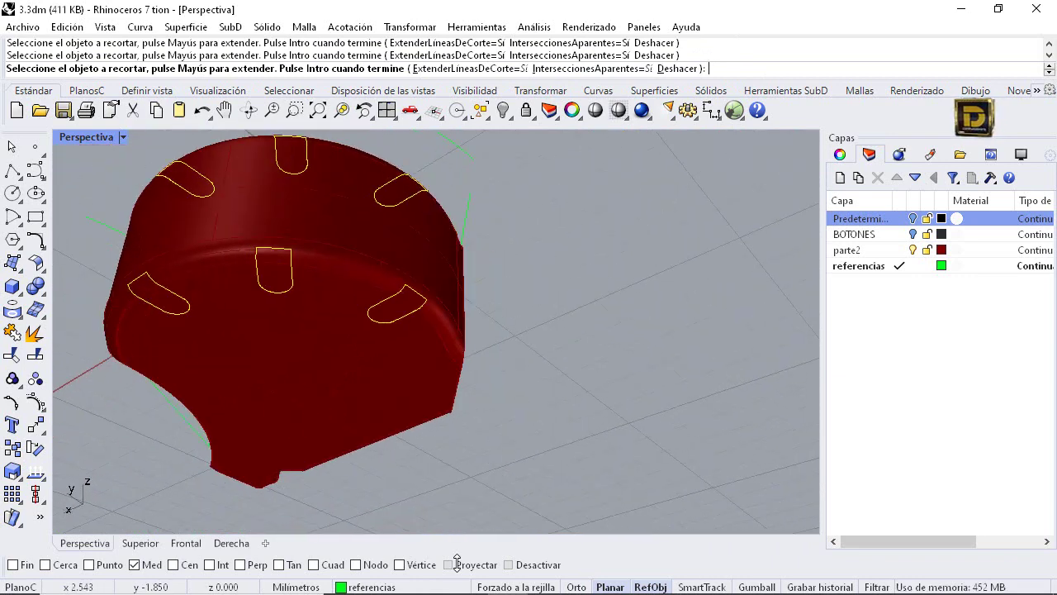
scroll(158, 300, "up", 7)
left_click(160, 289)
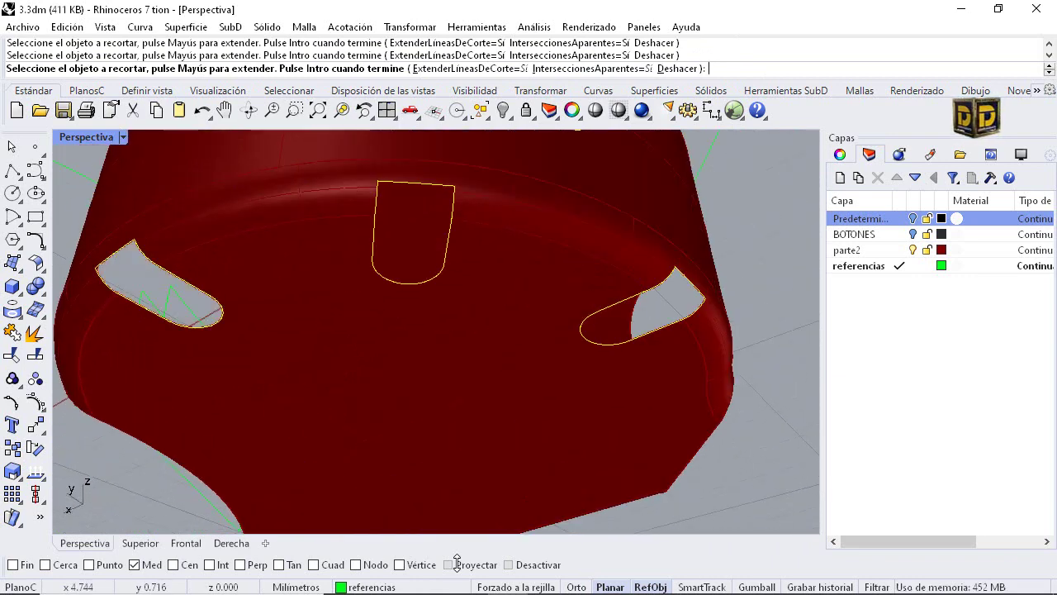
scroll(271, 293, "down", 12)
key("Return")
Turn on the default and BOTONES layers and save the 3.3dm model
right_click_drag(289, 306, 429, 339)
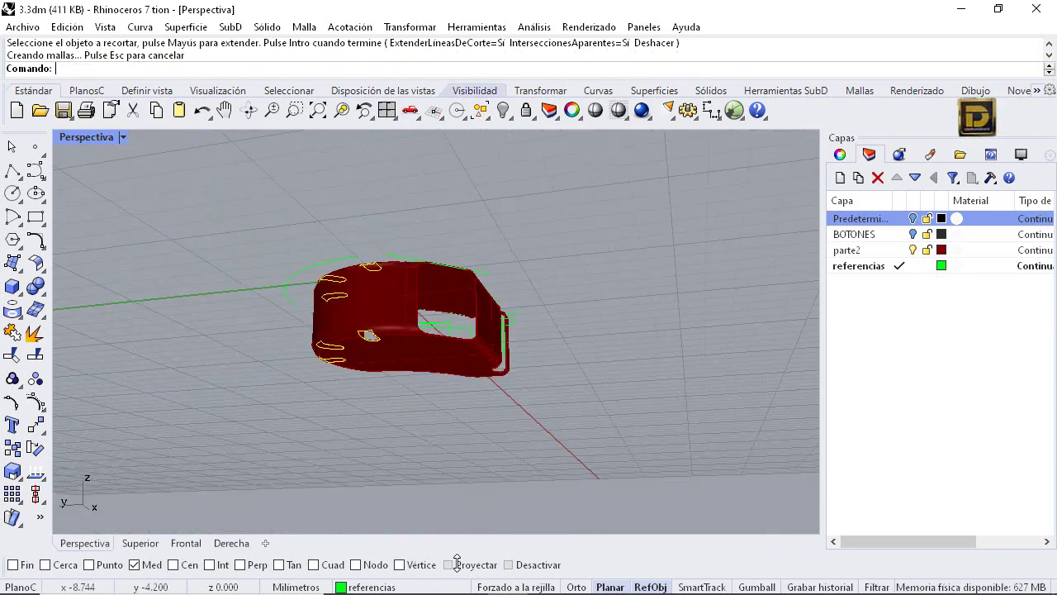
left_click(913, 219)
left_click(913, 235)
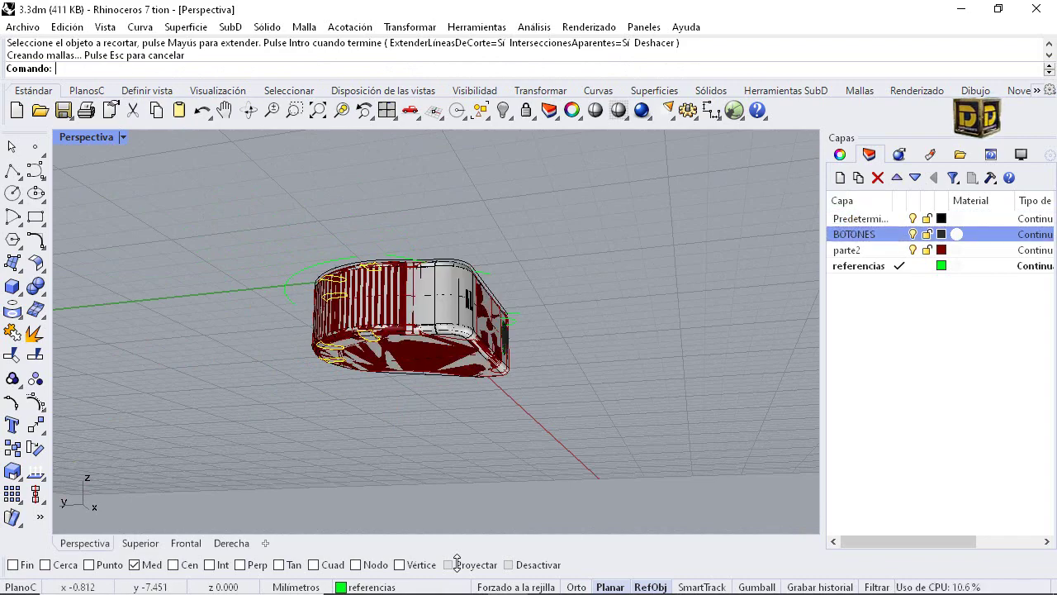
right_click_drag(462, 273, 404, 396)
left_click(22, 27)
left_click(45, 106)
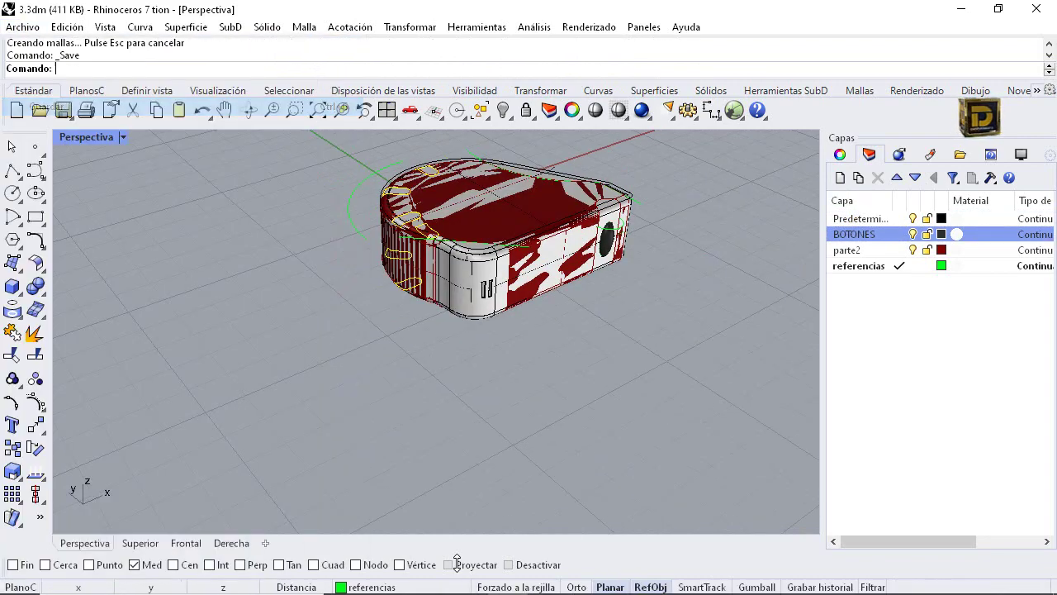
Examine the slotted parte2 body together with the inner casing and buttons in the perspective view
scroll(570, 223, "up", 5)
right_click_drag(545, 306, 471, 297)
key("Left")
key("Left")
key("Left")
key("Left")
key("Left")
key("Left")
key("Left")
key("Left")
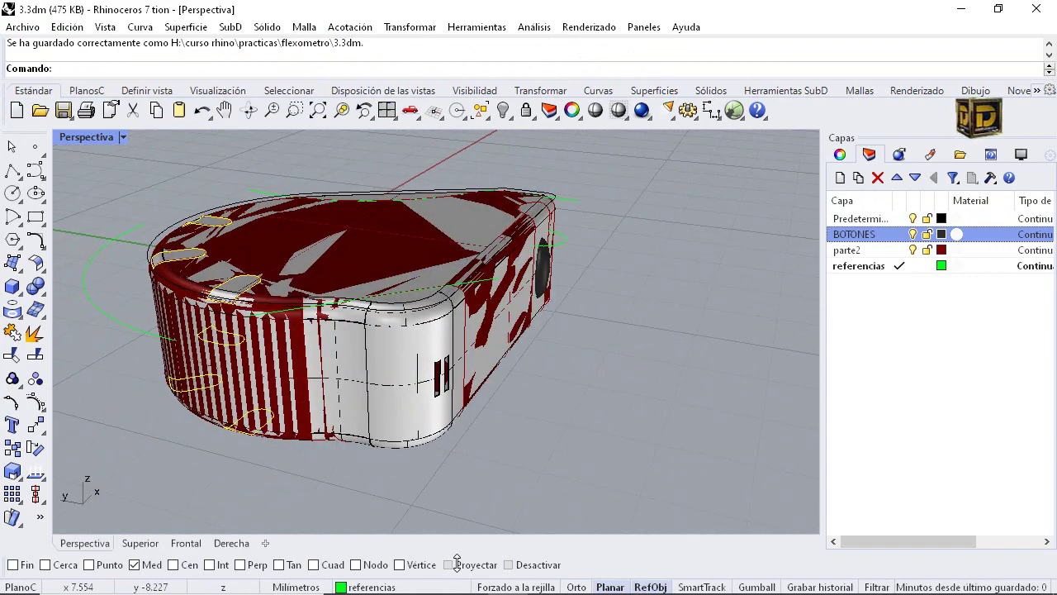
Hide the BOTONES and default layers, restore the four-view layout and deselect the slot outlines
left_click(913, 234)
left_click(912, 219)
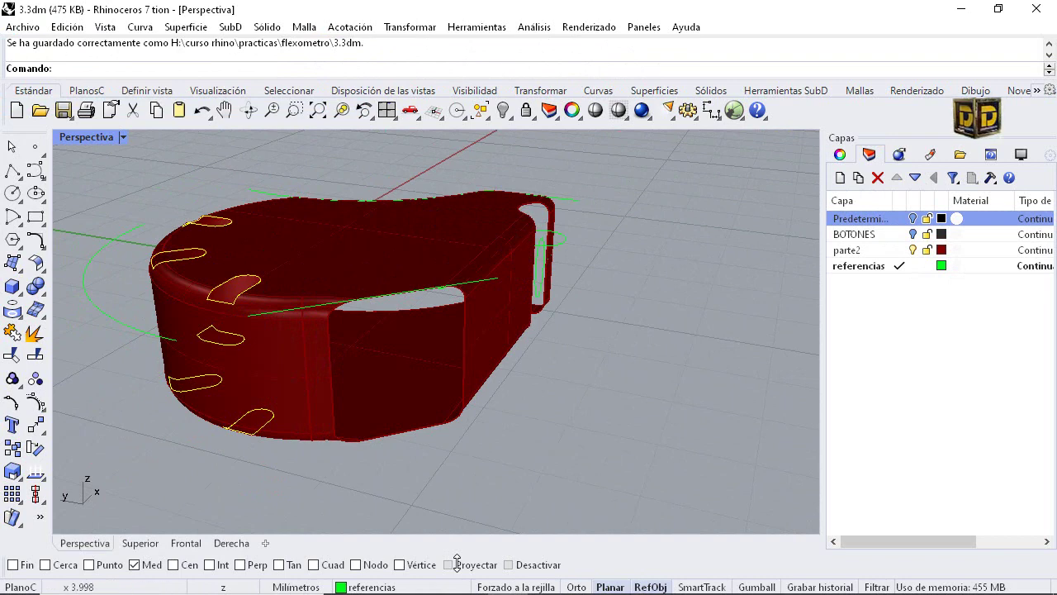
right_click_drag(496, 281, 297, 347)
double_click(86, 137)
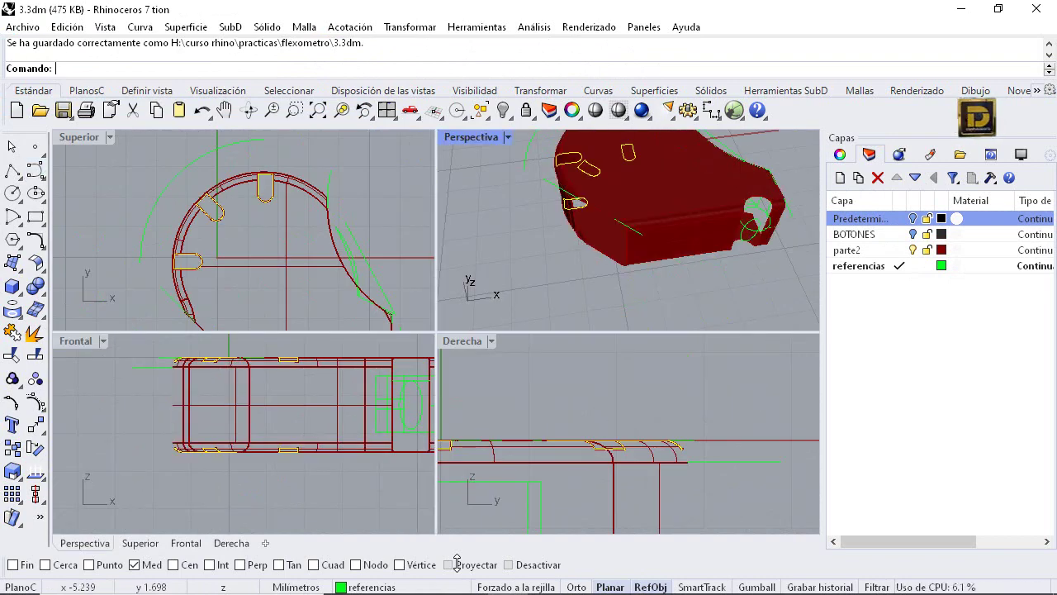
left_click(102, 179)
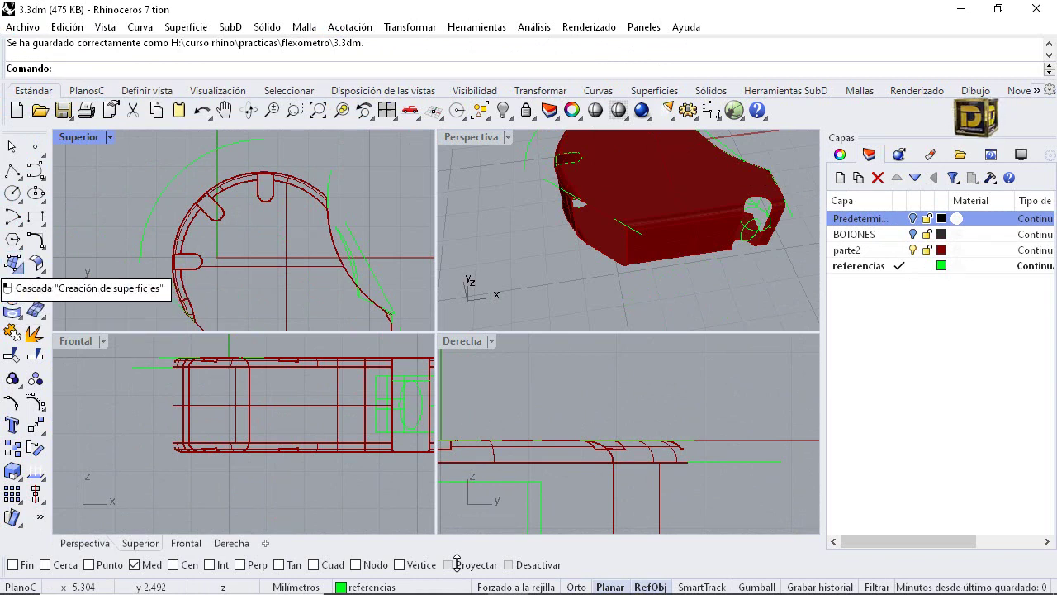
Make parte2 the current layer and place a 3 mm diameter cylinder base at the curved rim's centre
left_click(19, 271)
left_click(20, 295)
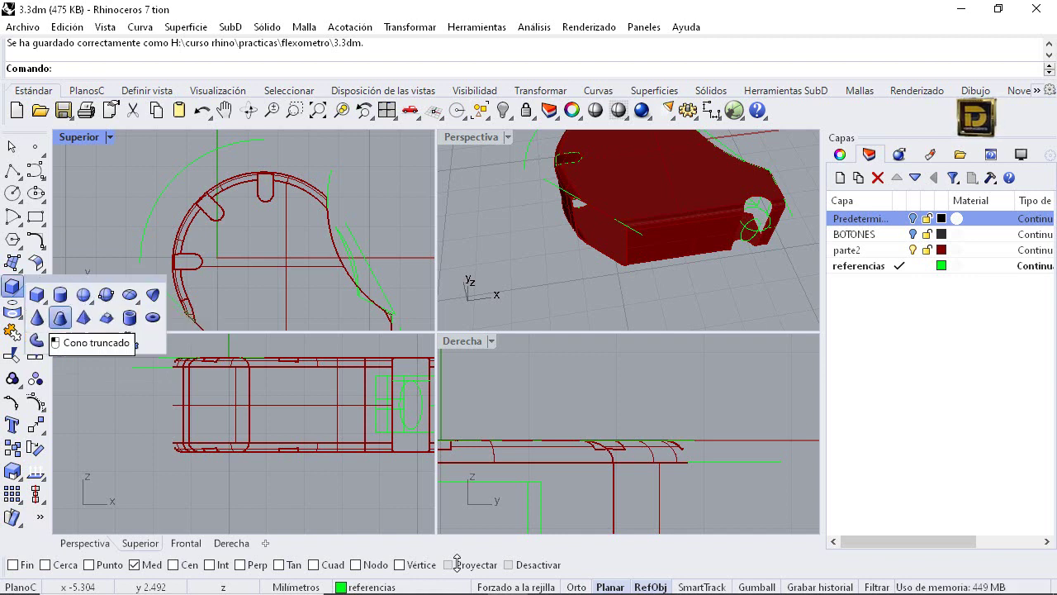
left_click(59, 294)
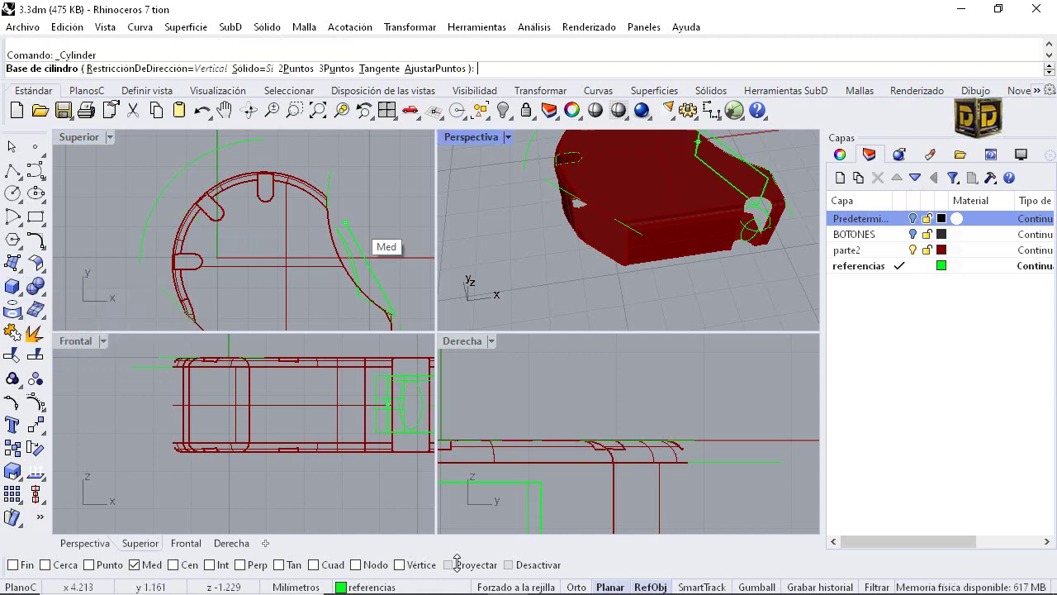
left_click(899, 250)
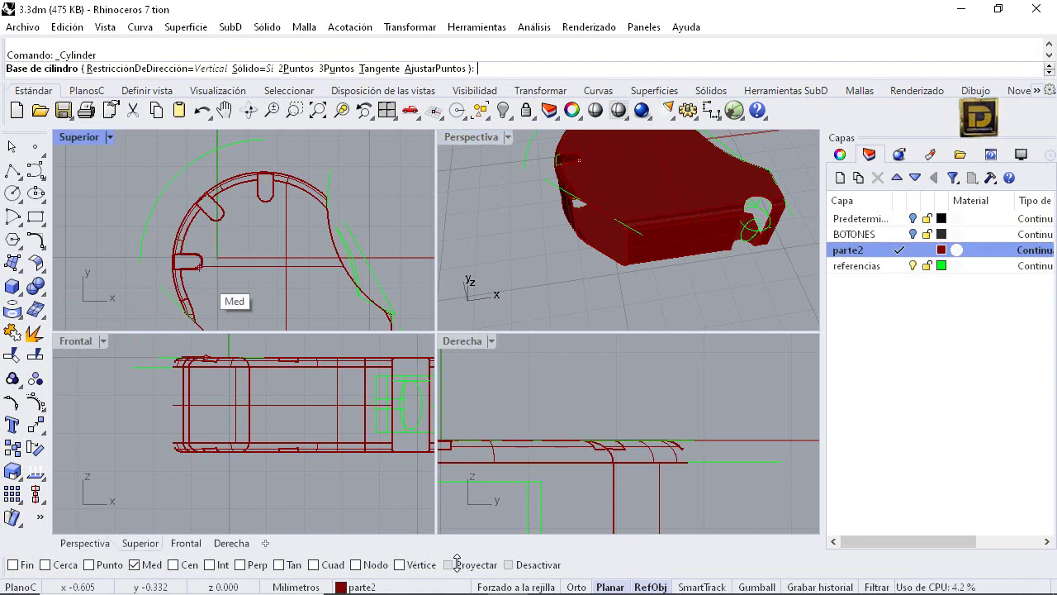
right_click(175, 565)
left_click(264, 262)
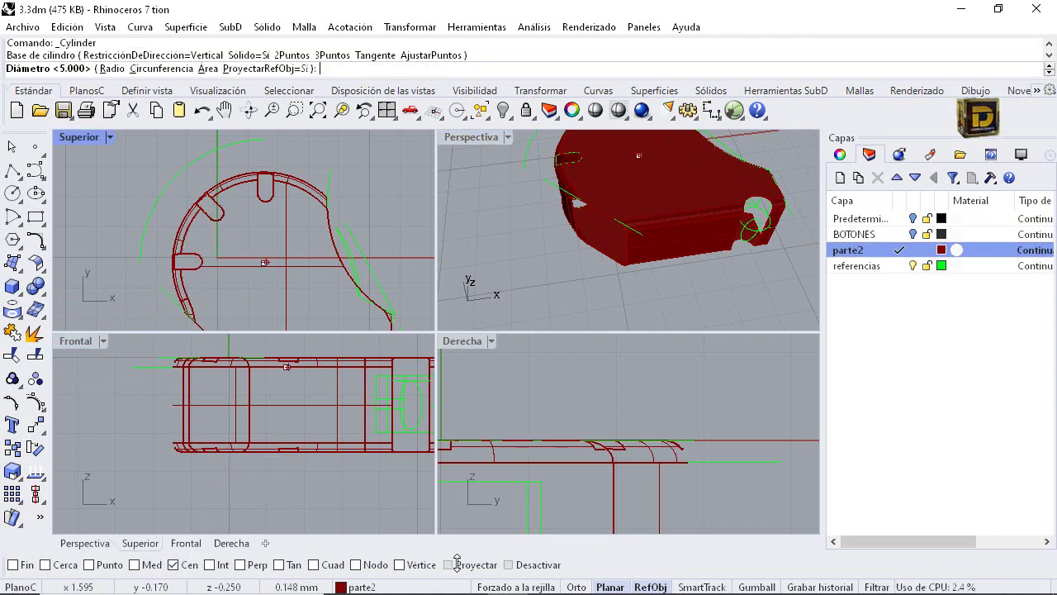
type("3")
key("Return")
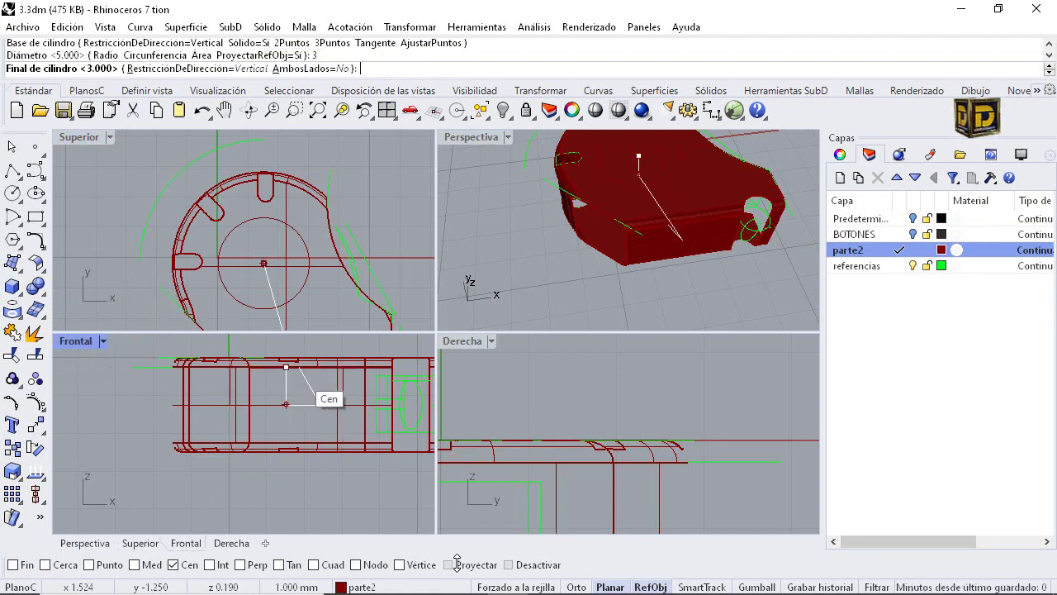
Set the cylinder's height to 0.12 mm, extending upward from its base
right_click_drag(286, 365, 277, 428)
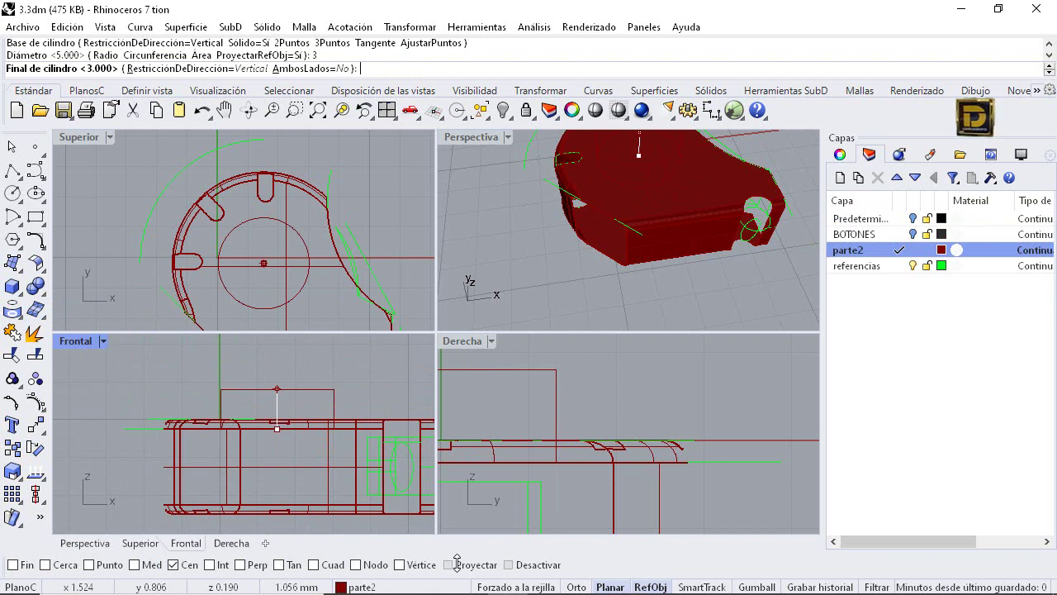
type("1.2")
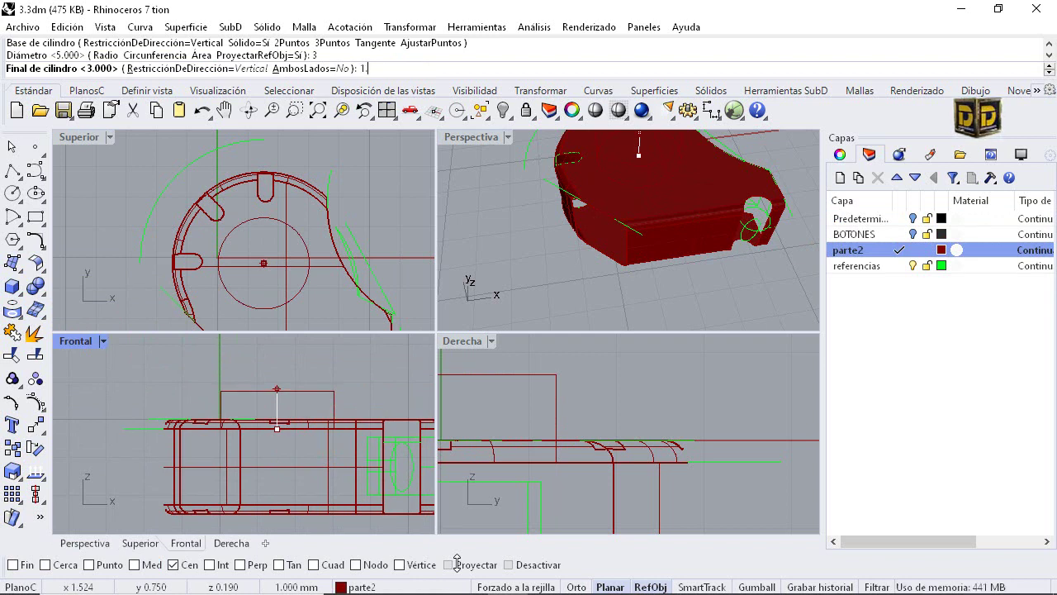
key("BackSpace")
key("BackSpace")
key("BackSpace")
type(".12")
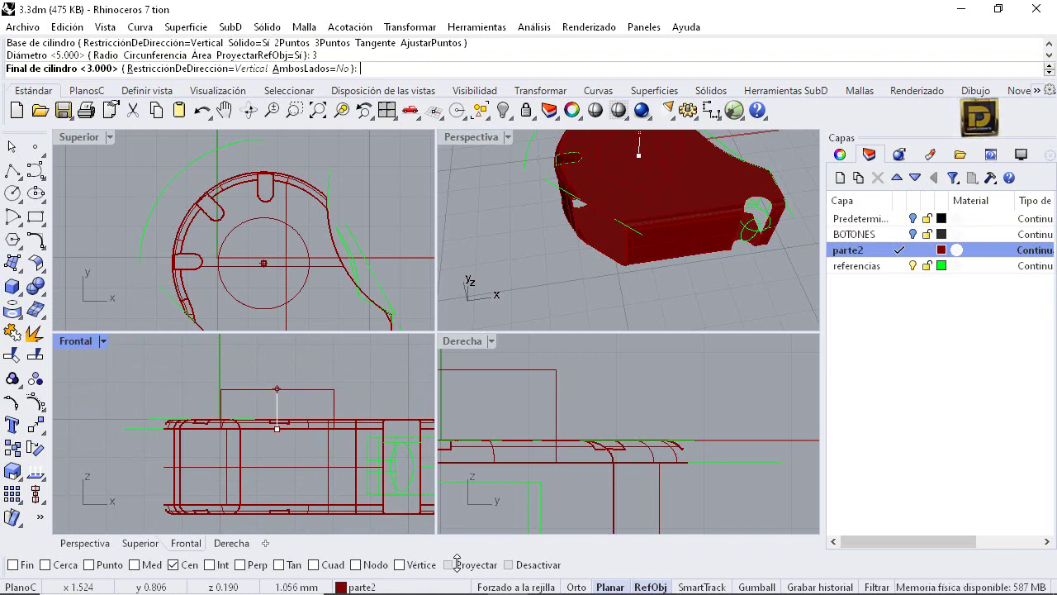
key("Return")
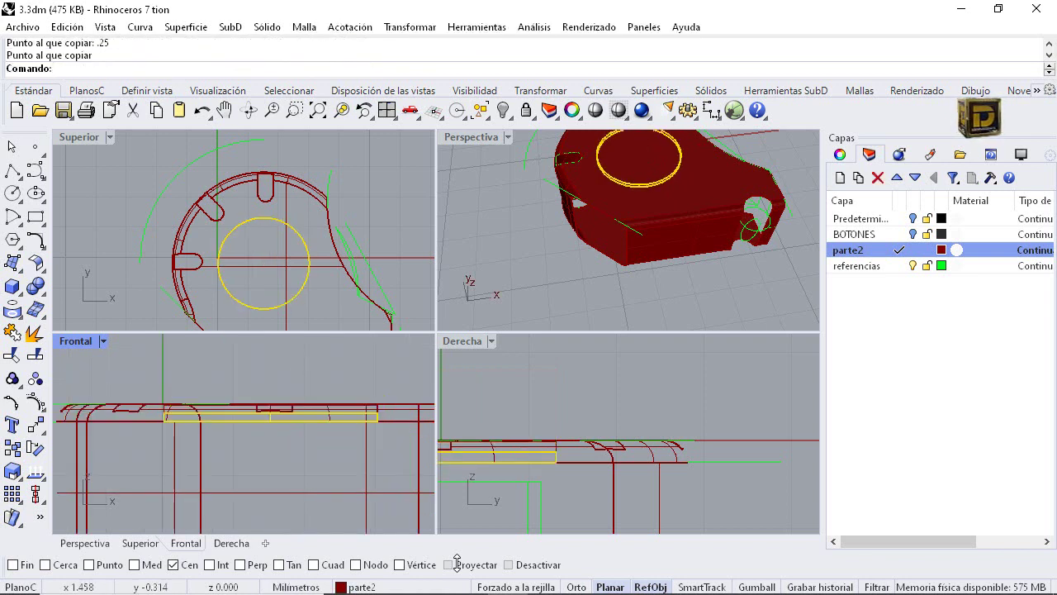
key("Return")
left_click(271, 421)
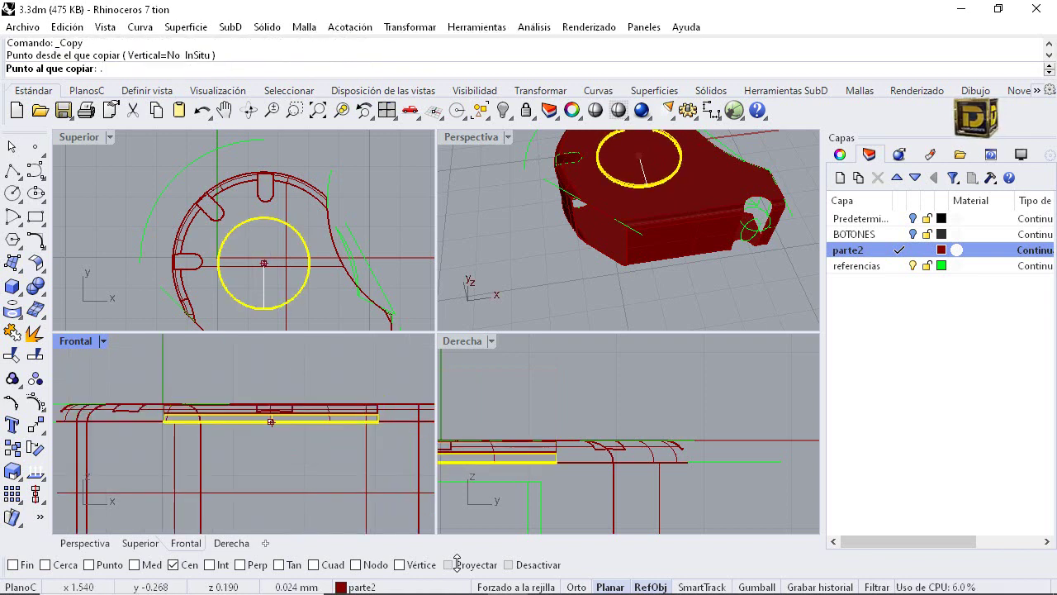
type("..25")
key("Return")
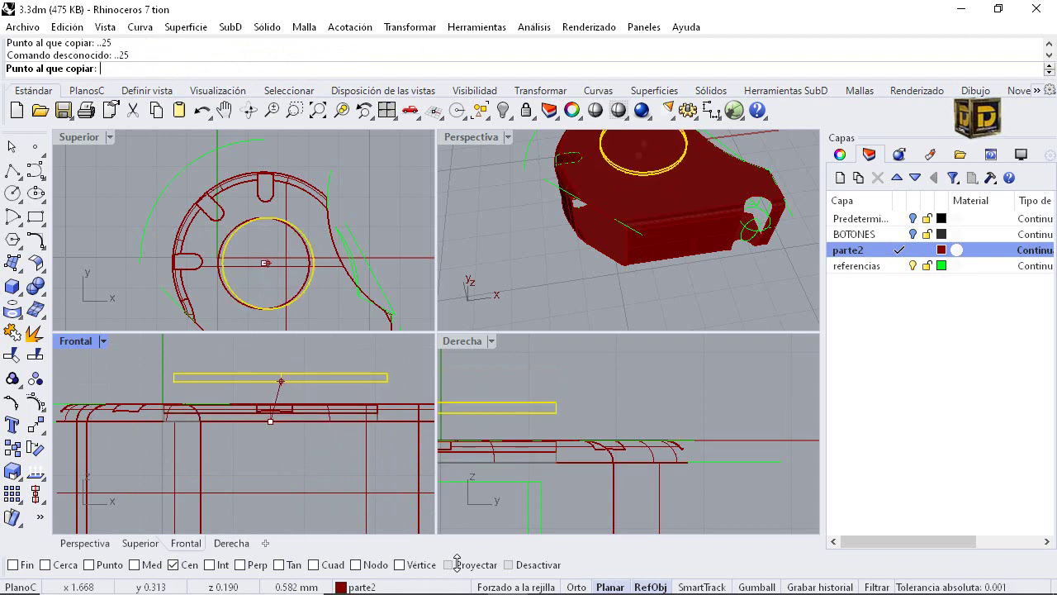
key("Escape")
Move the selected 3 mm cylinder vertically up by 0.25 mm and deselect it
left_click(36, 424)
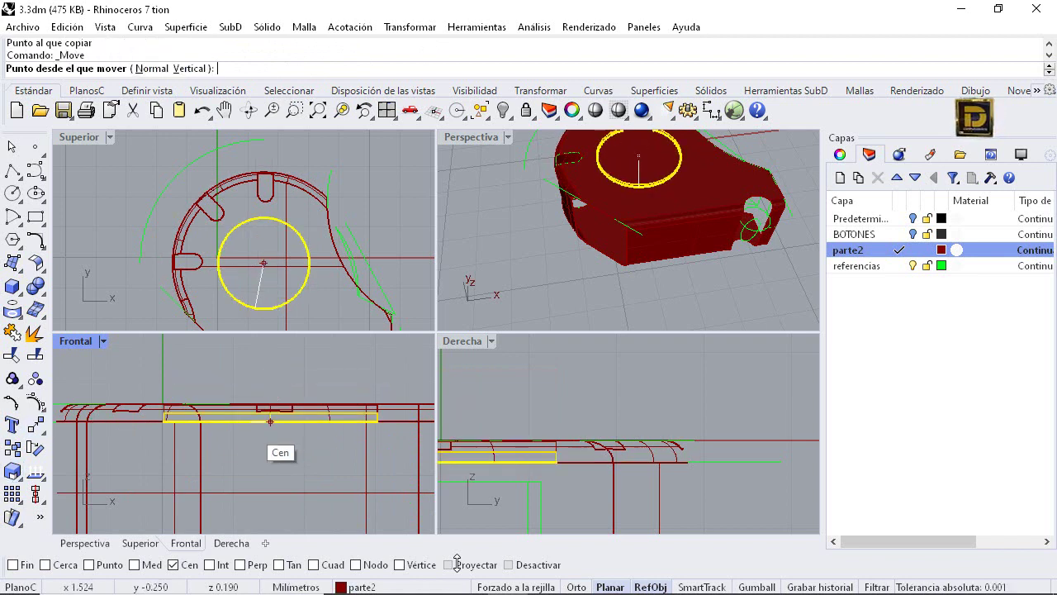
left_click(270, 422)
type(".25")
key("Return")
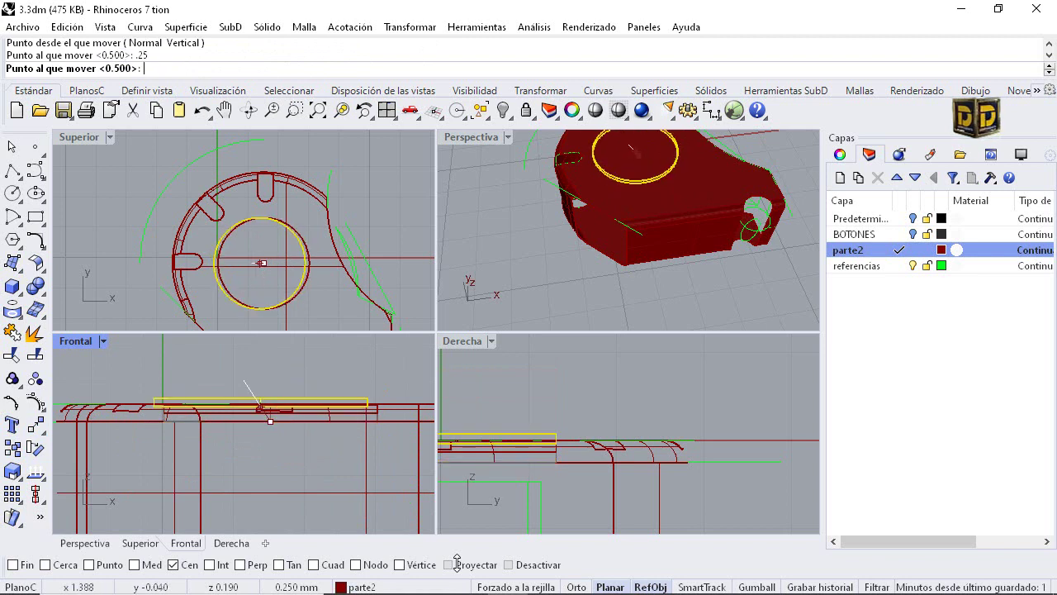
key("F8")
left_click(270, 365, "shift")
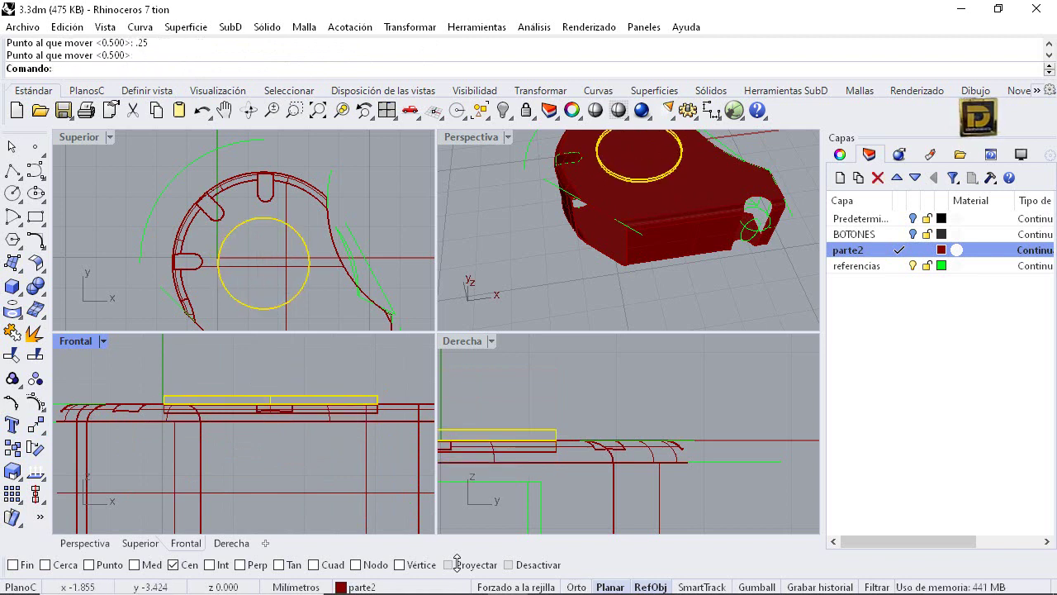
left_click(541, 167)
Build a concentric cylinder 2.4 mm in diameter and about 0.5 mm high on the raised disc's top face
right_click_drag(606, 174, 605, 155)
scroll(618, 154, "up", 3)
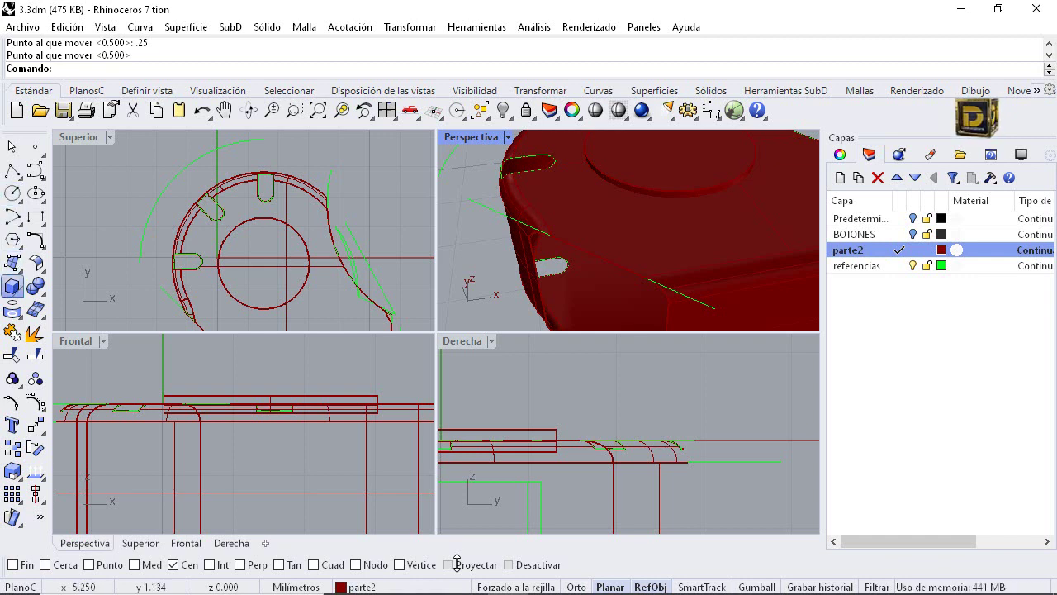
mouse_move(12, 286)
left_click(61, 293)
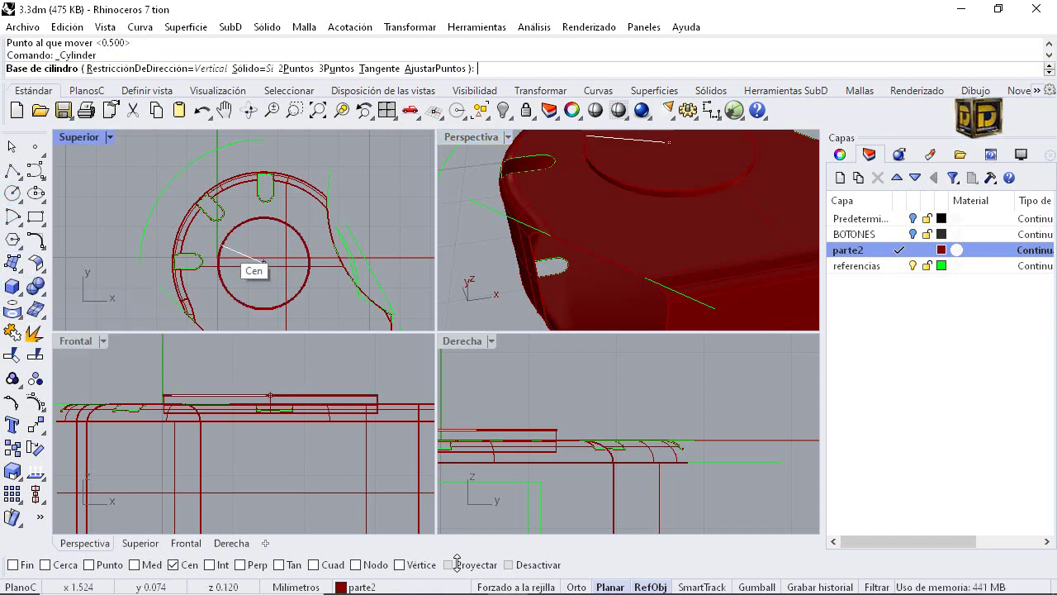
left_click(264, 262)
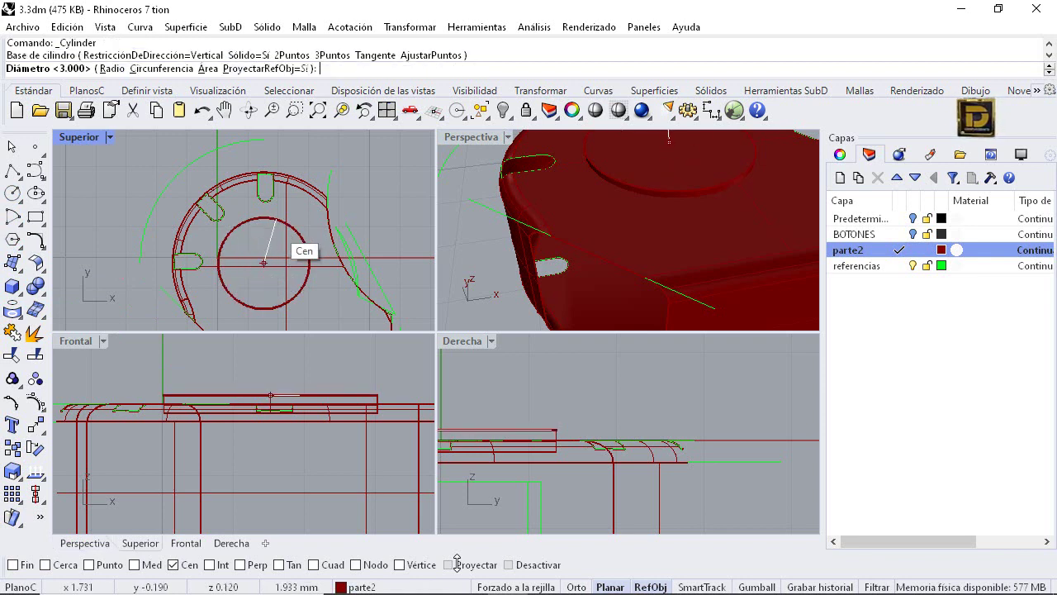
type("2")
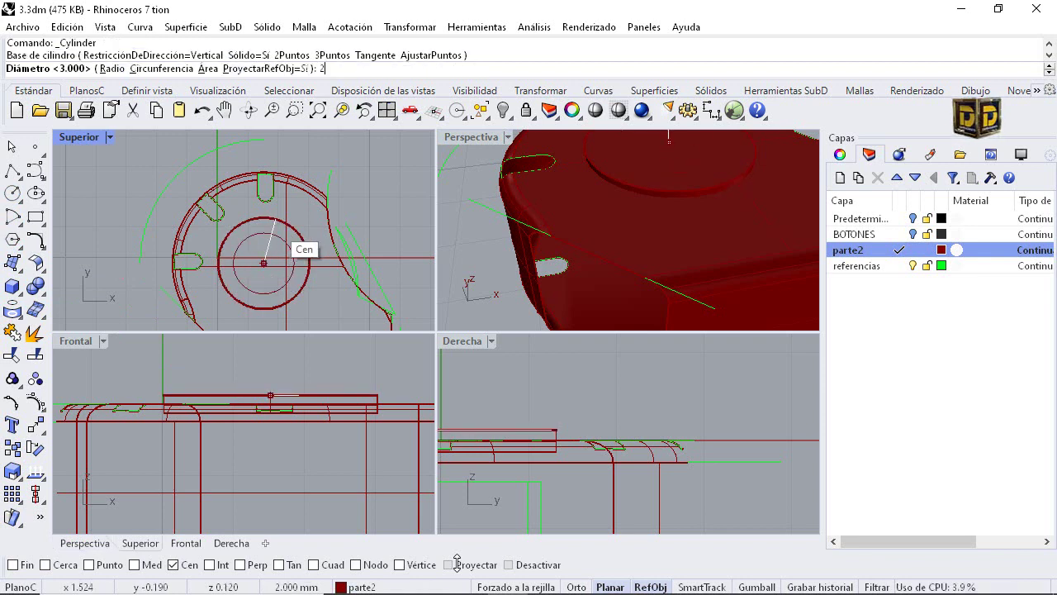
type(".4")
key("Return")
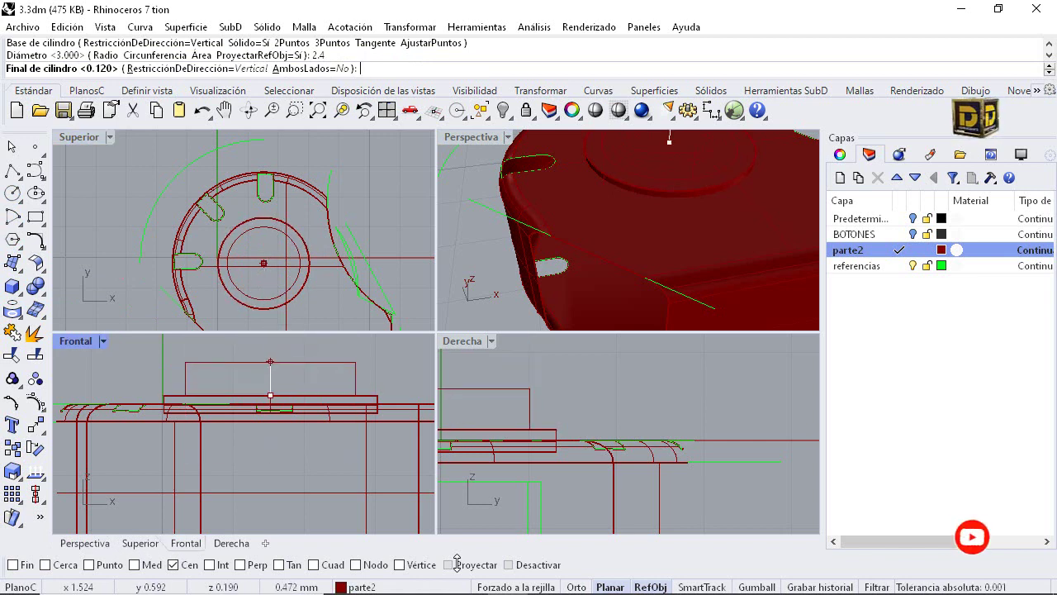
left_click(270, 358)
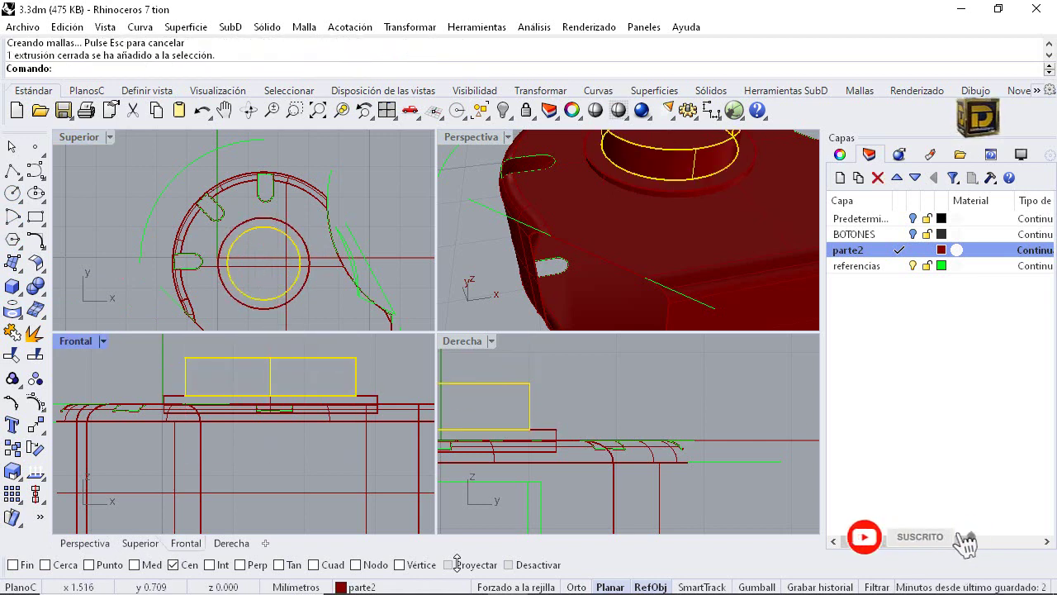
Move the 2.4 mm cylinder straight down by 0.06 mm so it sinks into the disc
scroll(262, 397, "up", 4)
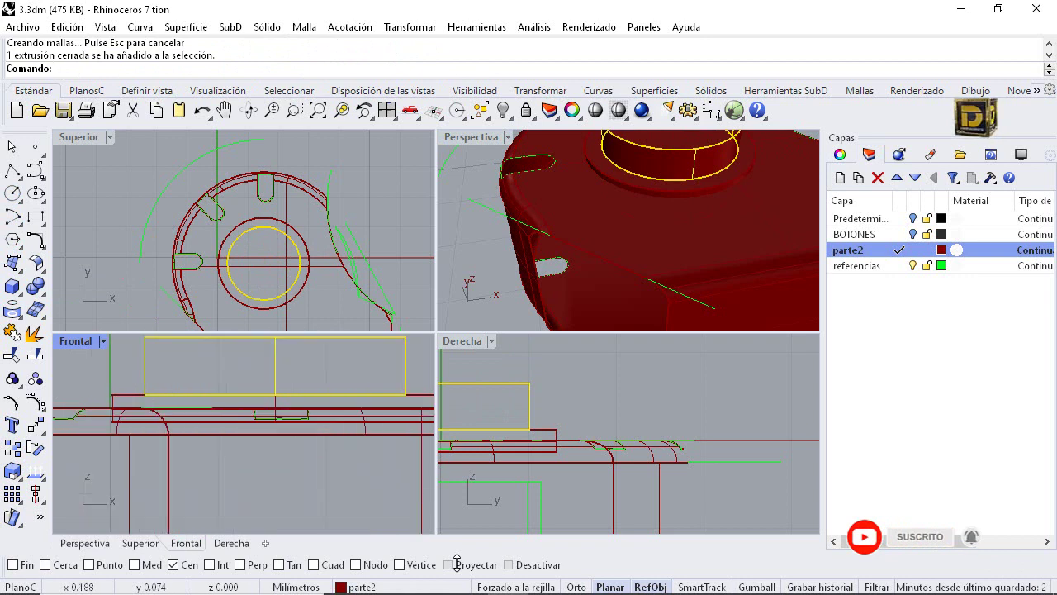
left_click(35, 425)
left_click(219, 376)
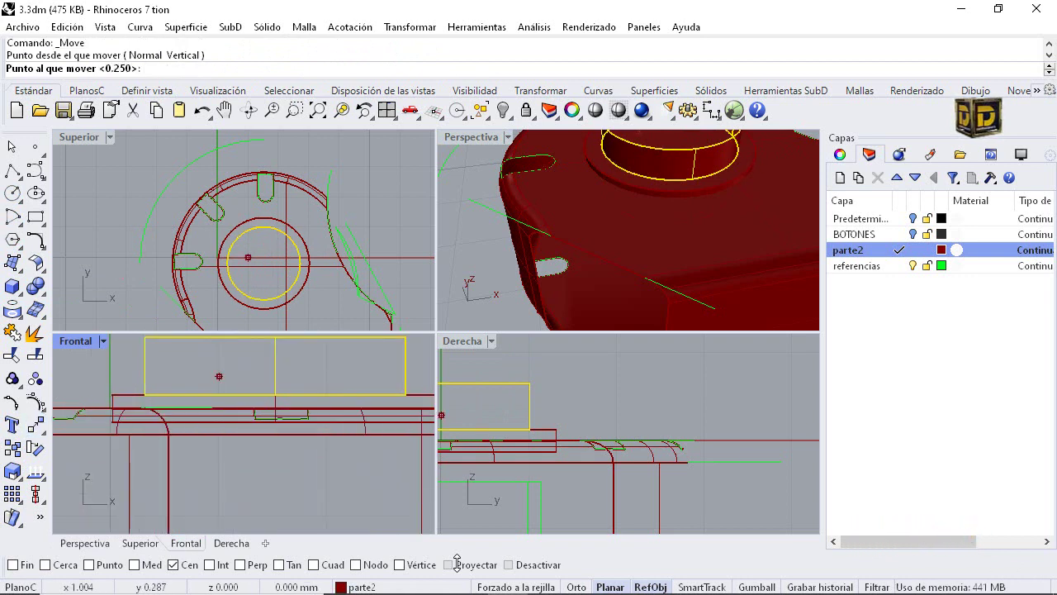
type(".06")
key("Return")
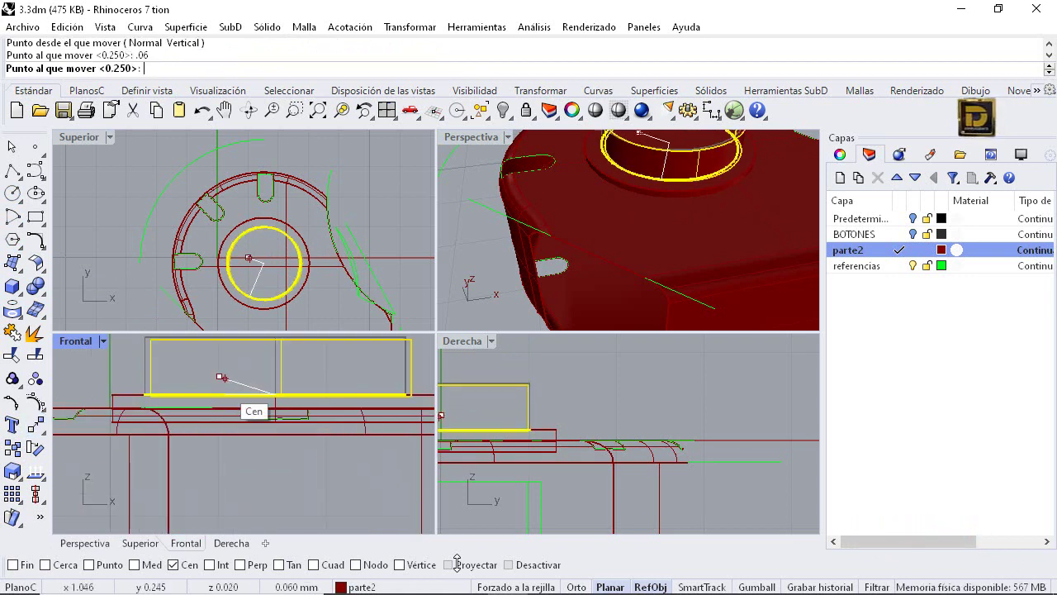
left_click(219, 460, "shift")
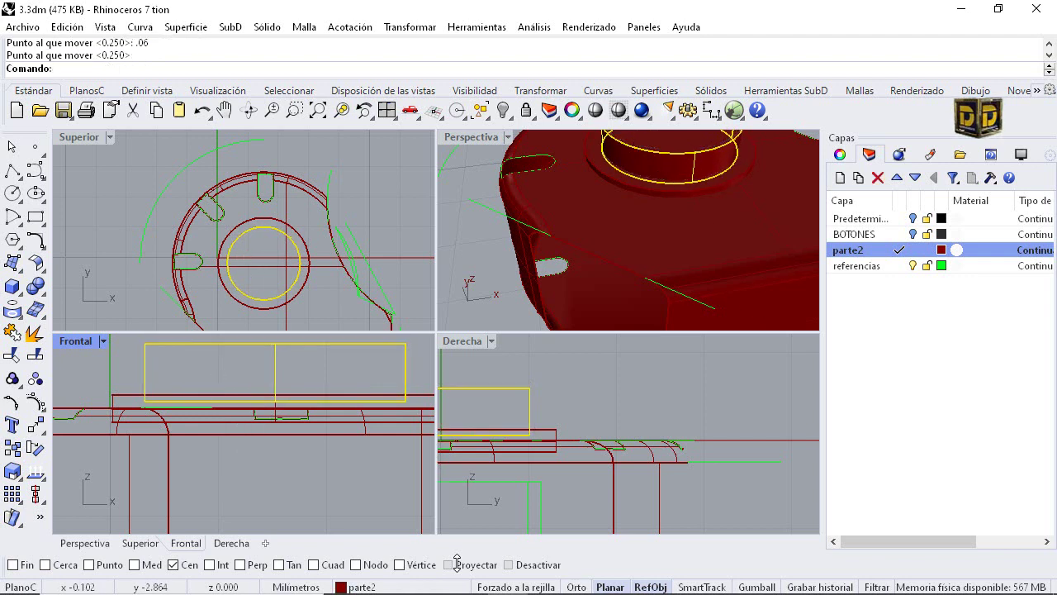
Disable object snaps and shift the 2.4 mm cylinder 0.2 mm horizontally in the negative X direction
scroll(486, 247, "down", 3)
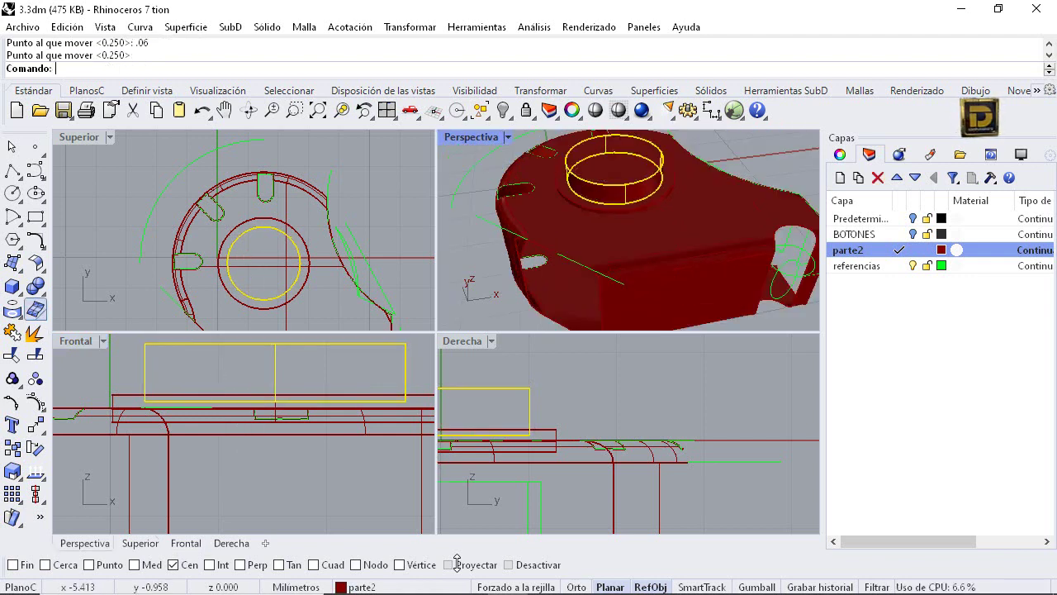
left_click(36, 424)
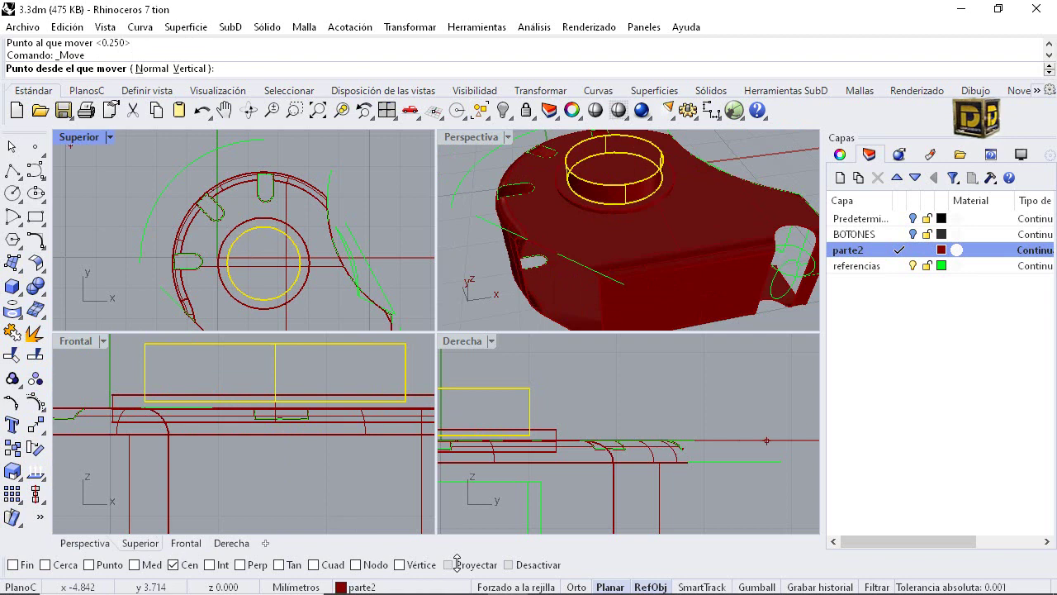
double_click(74, 138)
left_click(528, 373)
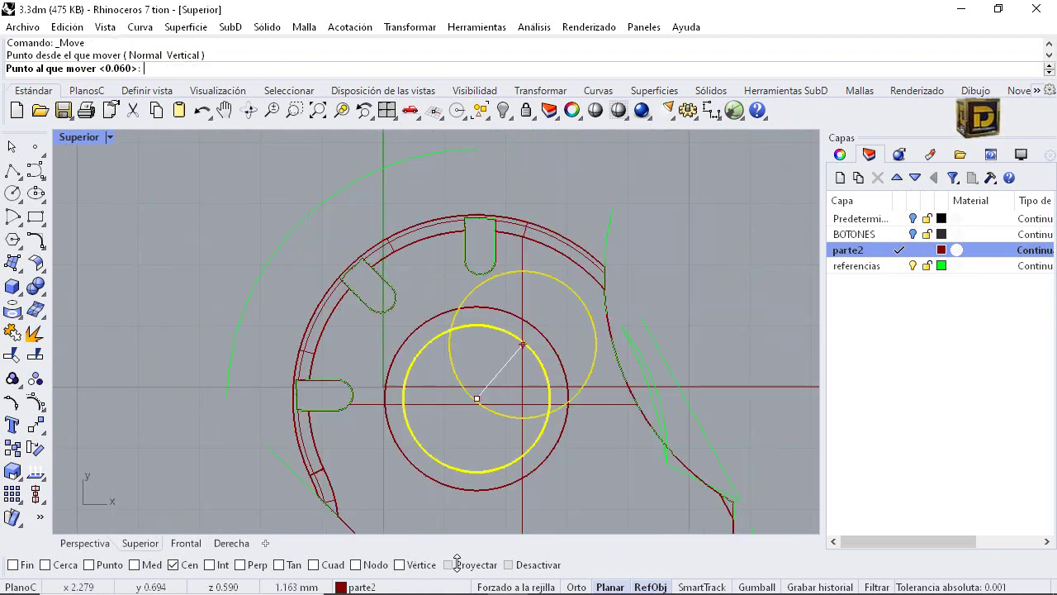
left_click(509, 565)
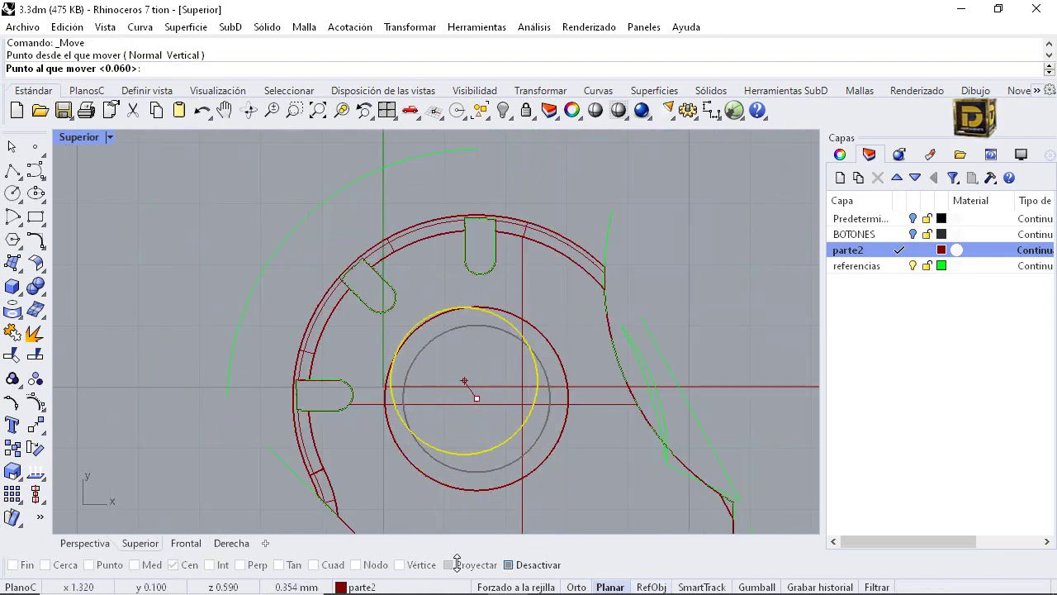
type(".2")
key("Return")
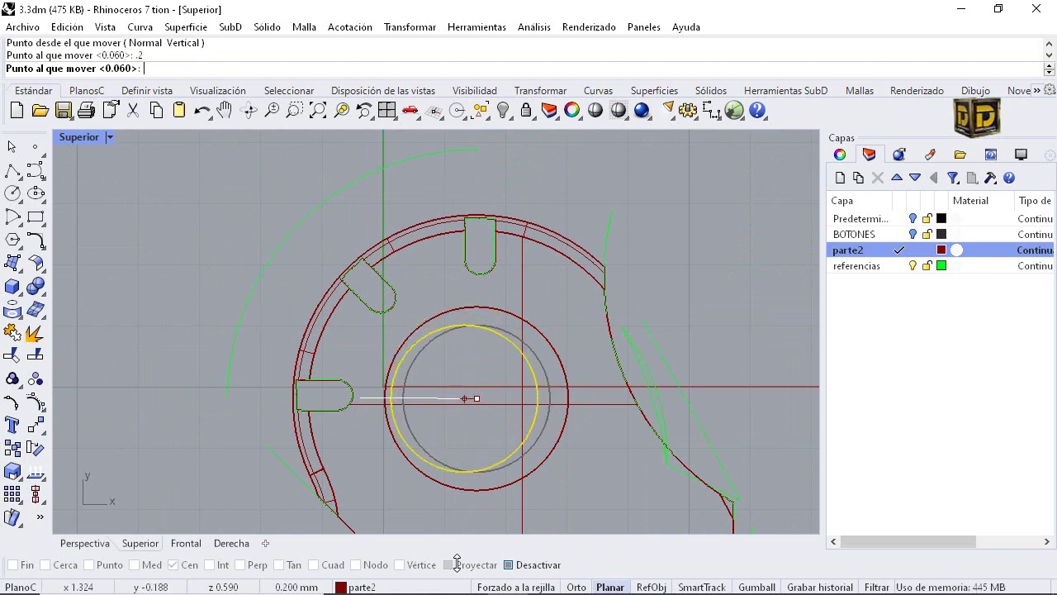
left_click(462, 398)
key("Return")
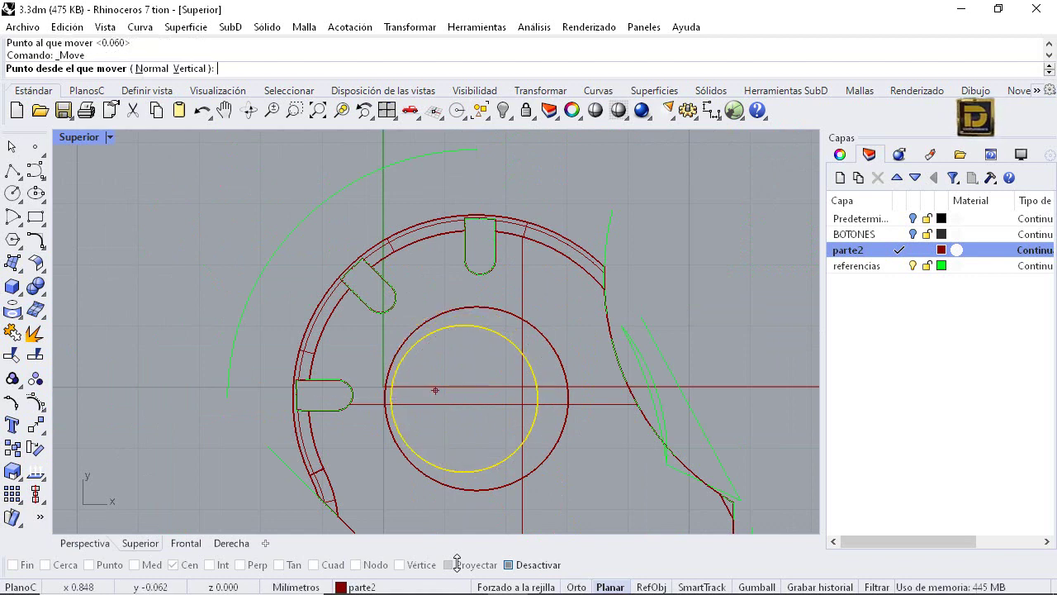
key("Escape")
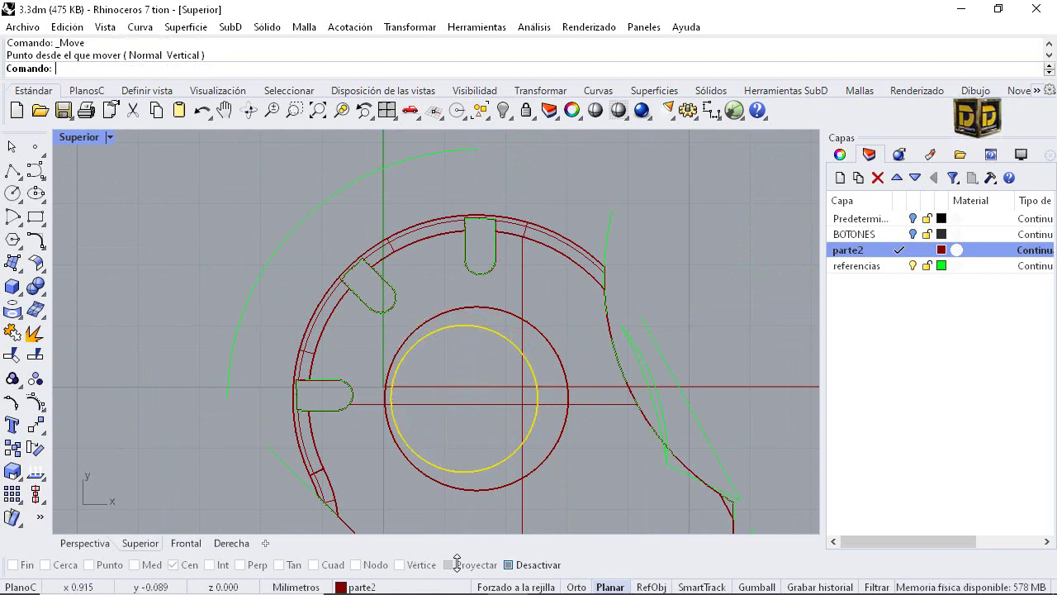
double_click(82, 138)
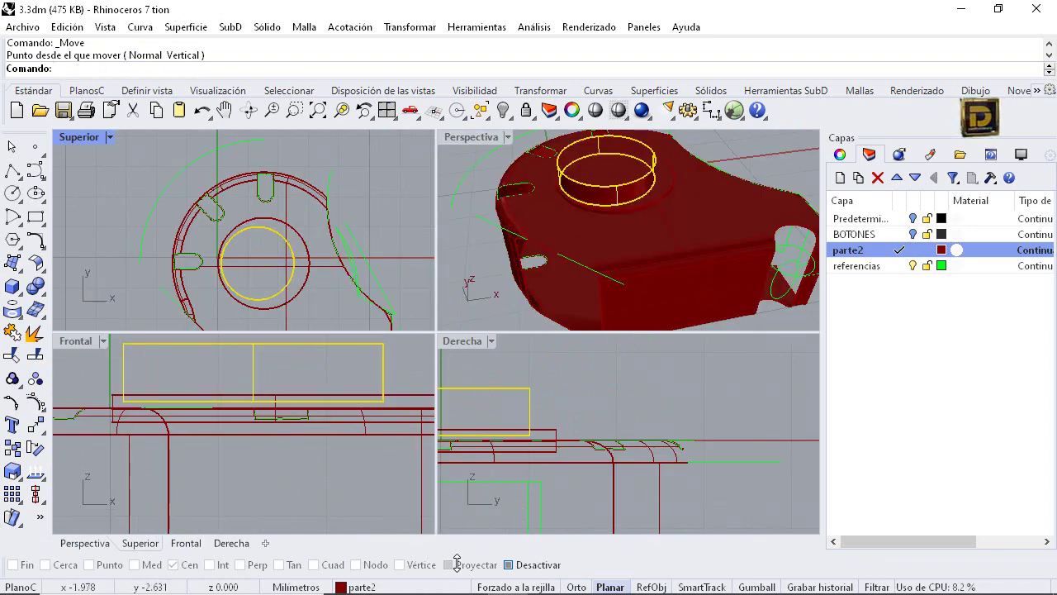
left_click(476, 273)
Subtract the offset 2.4 mm cylinder from the raised 3 mm disc with a Boolean difference
left_click(37, 287)
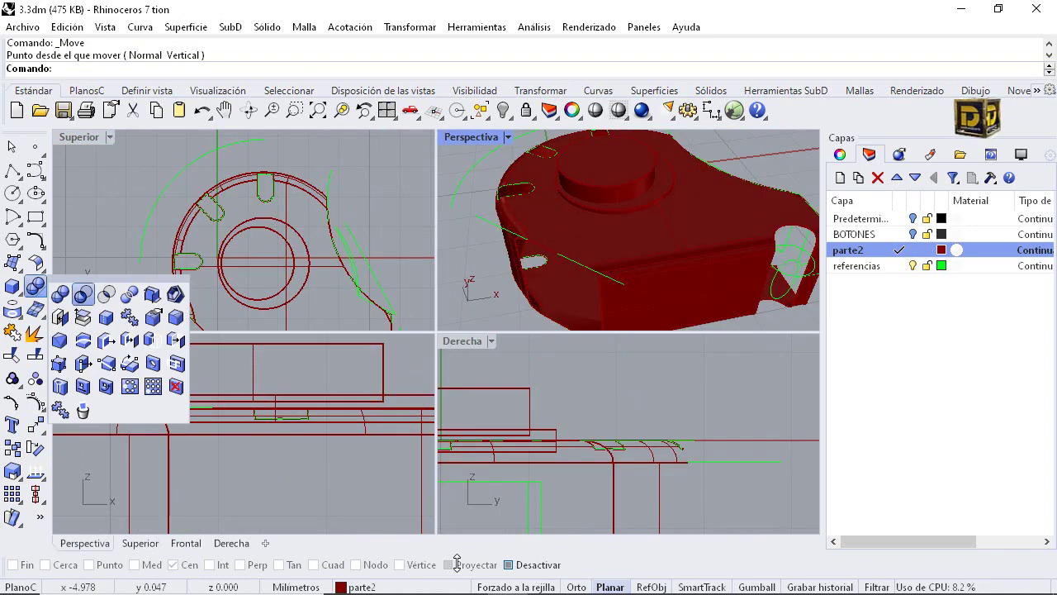
left_click(82, 295)
left_click(655, 199)
key("Return")
left_click(631, 178)
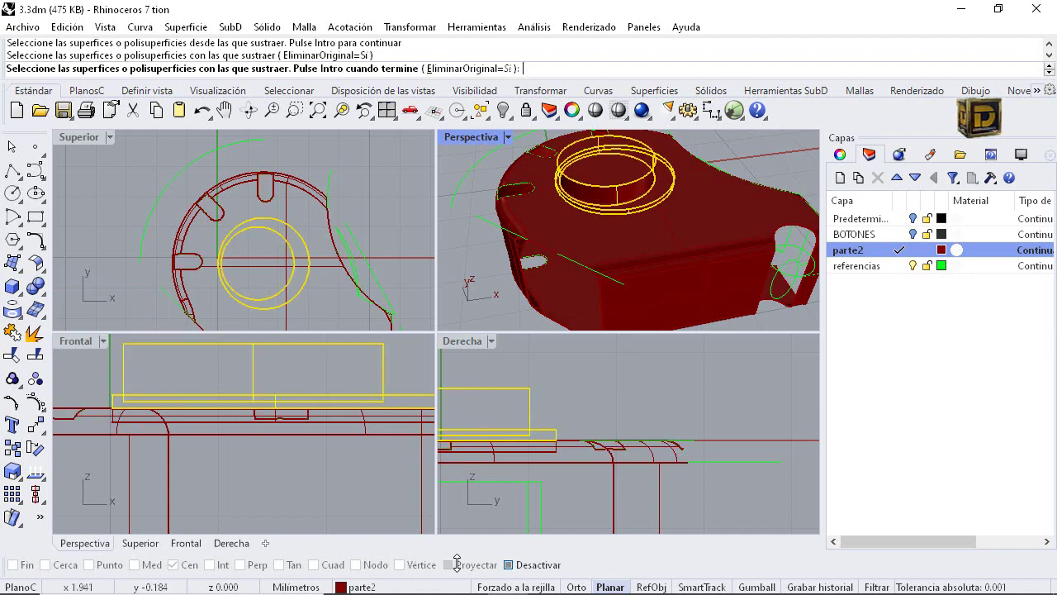
key("Return")
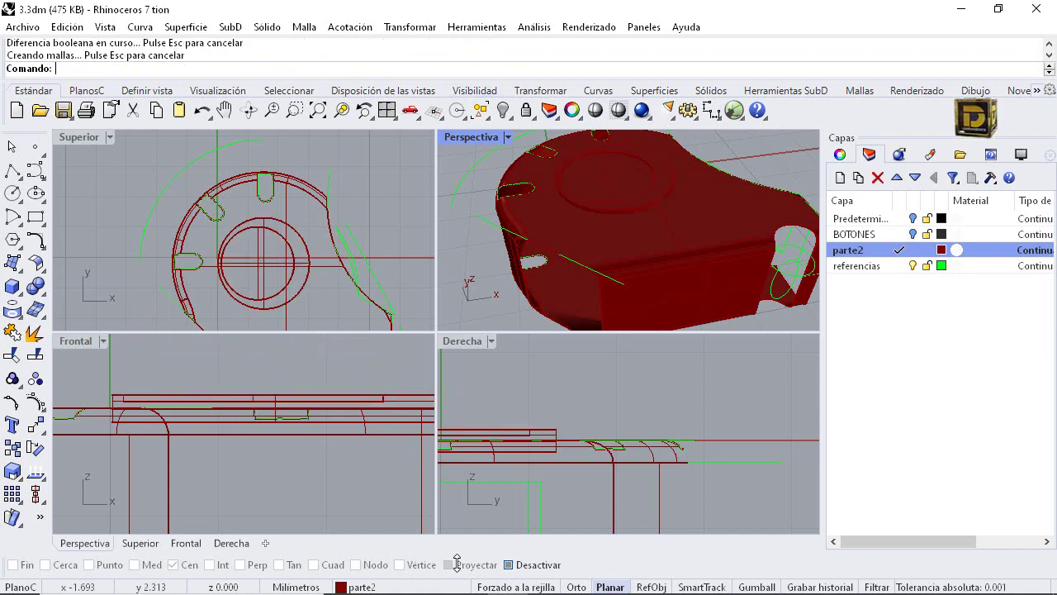
Re-enable object snaps and define a solid cylinder's base from the off-centre recess's centre out to its edge, using Centre and Quadrant snaps
double_click(471, 137)
right_click_drag(446, 190, 418, 281)
mouse_move(396, 206)
right_mouse_down("shift")
mouse_move(413, 400)
mouse_move(387, 341)
mouse_move(421, 279)
mouse_move(340, 388)
mouse_move(372, 305)
right_mouse_up("shift")
scroll(352, 301, "down", 9)
left_click(372, 330)
left_click(236, 296)
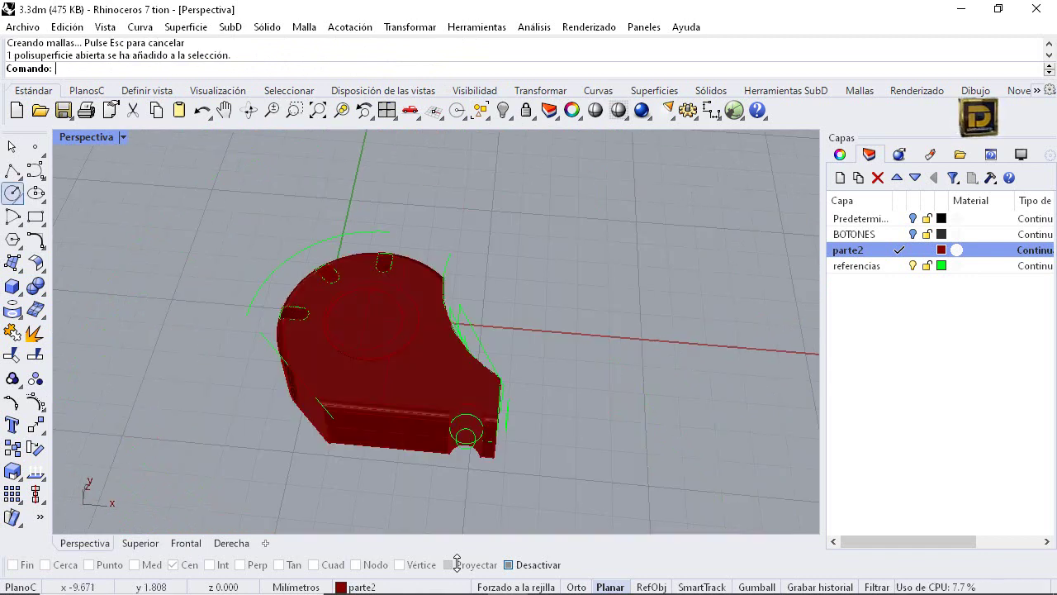
left_click(12, 285)
left_click(59, 295)
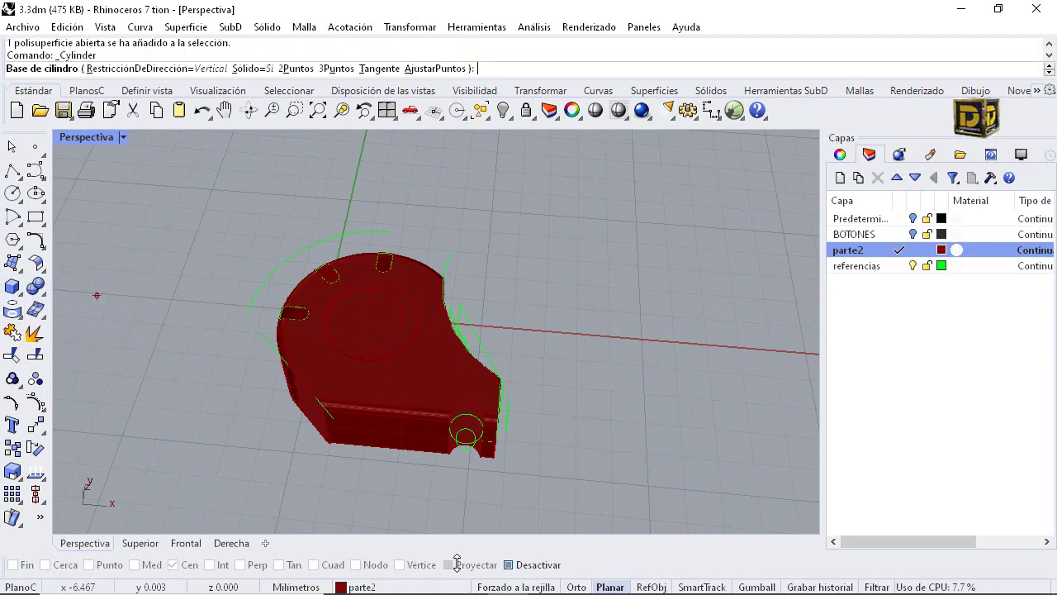
scroll(396, 331, "up", 4)
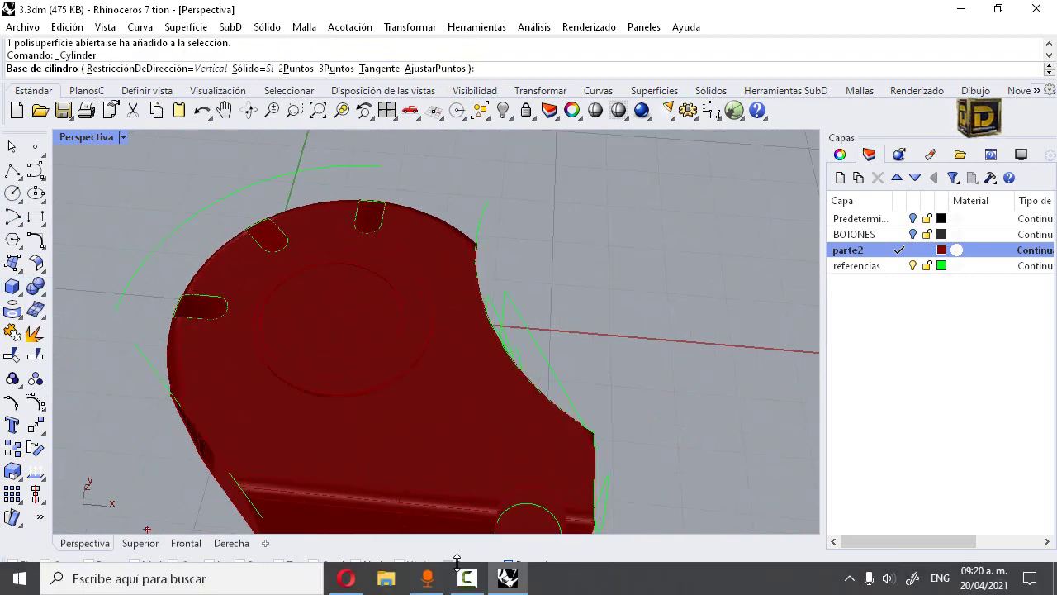
left_click(651, 587)
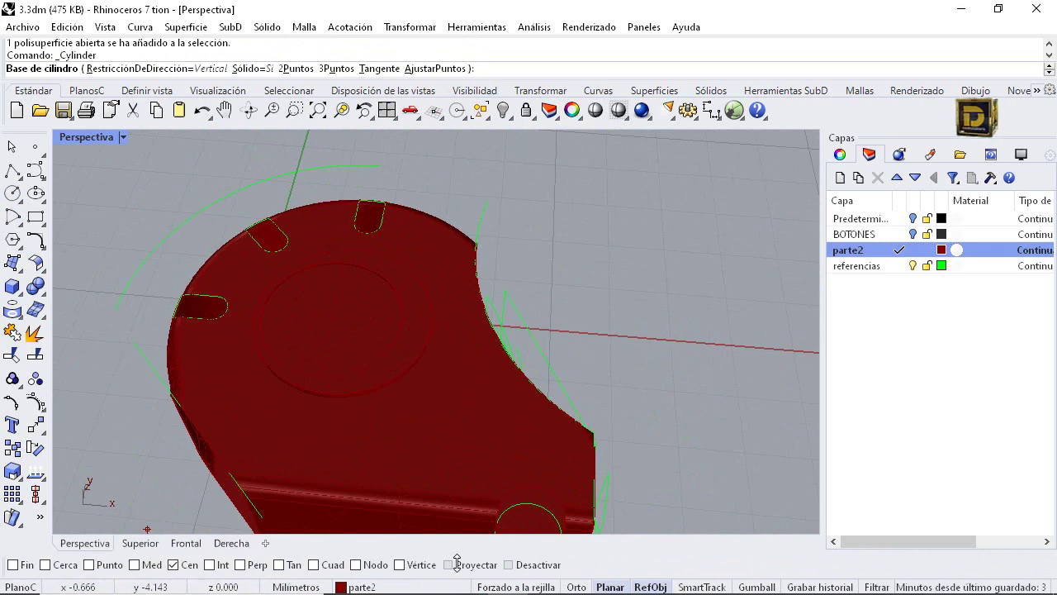
left_click(331, 317)
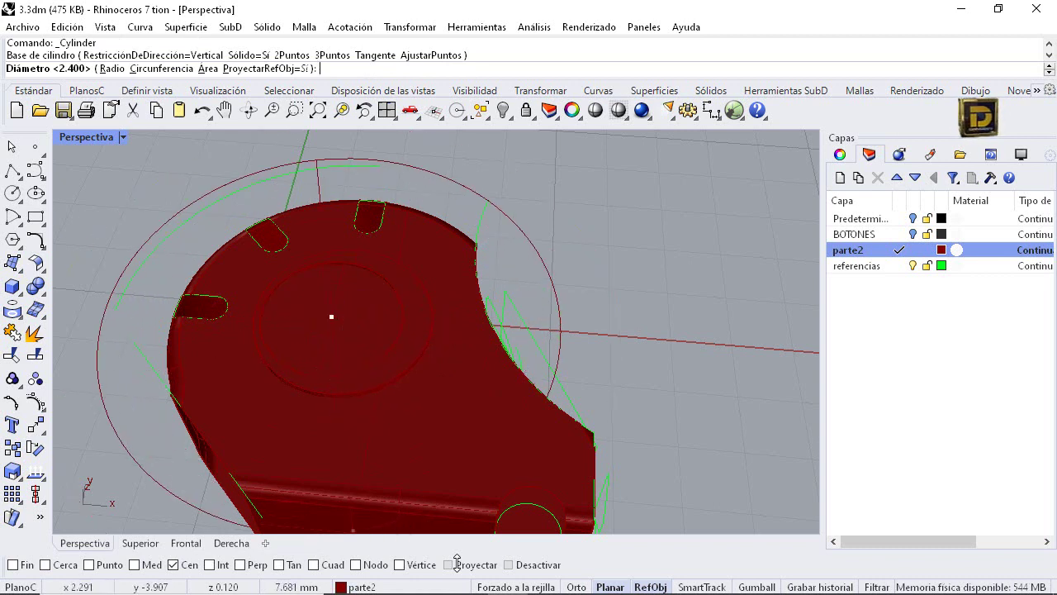
right_click(329, 565)
left_click(402, 322)
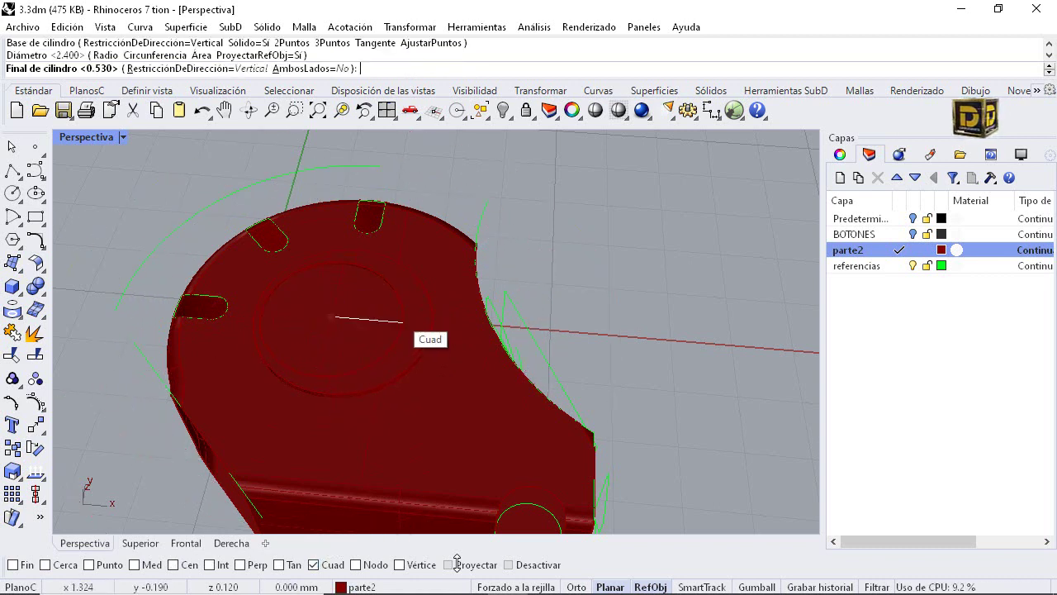
Extend the cylinder upward to a freehand height well above the raised disc
left_click(309, 192)
scroll(331, 285, "down", 7)
right_click_drag(330, 331, 345, 282)
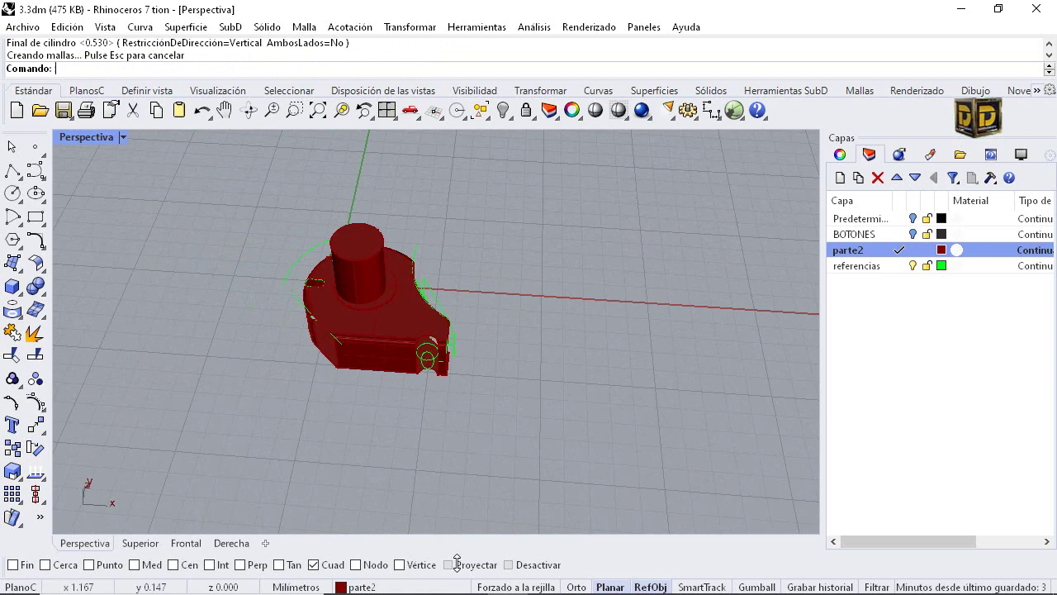
right_click_drag(359, 280, 418, 355)
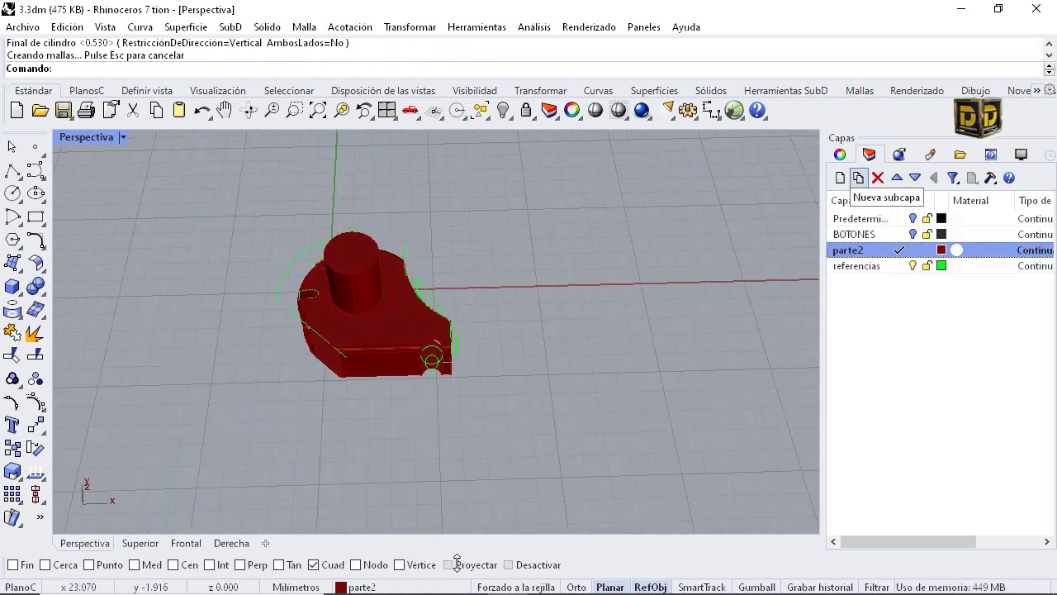
Create a new layer named METAL and set its colour to bright blue
left_click(840, 178)
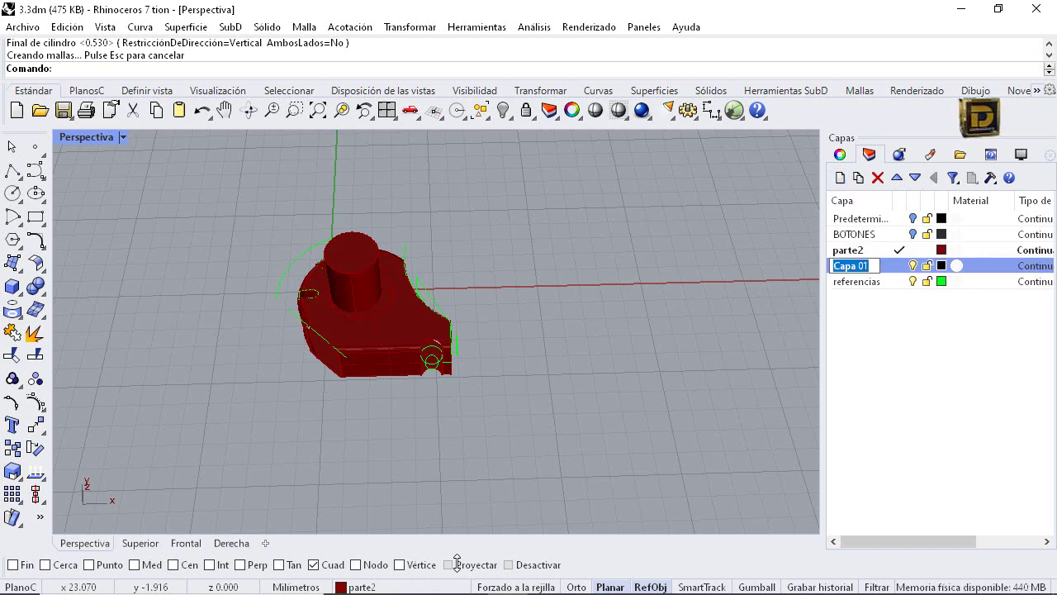
type("META")
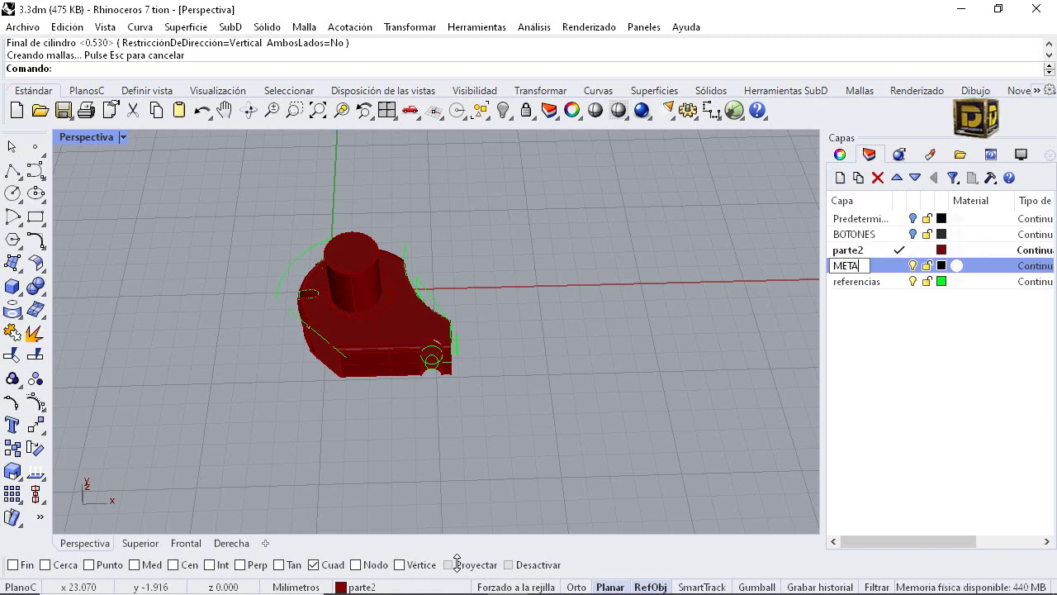
type("L")
key("Return")
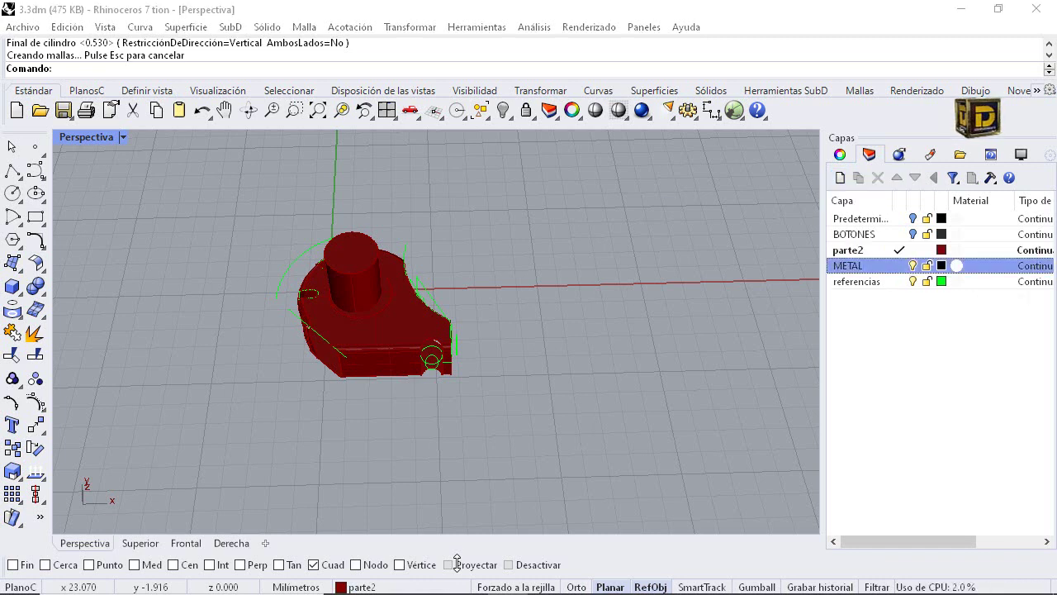
left_click(941, 265)
left_click(662, 355)
left_click(647, 473)
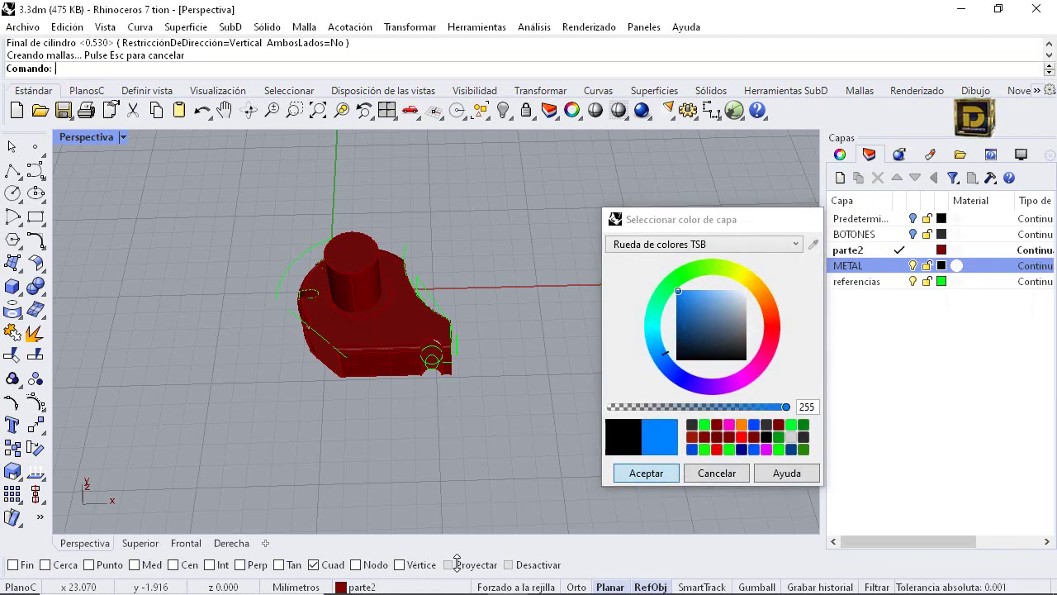
Hide the tall cylinder standing in the disc's recess
left_click(347, 264)
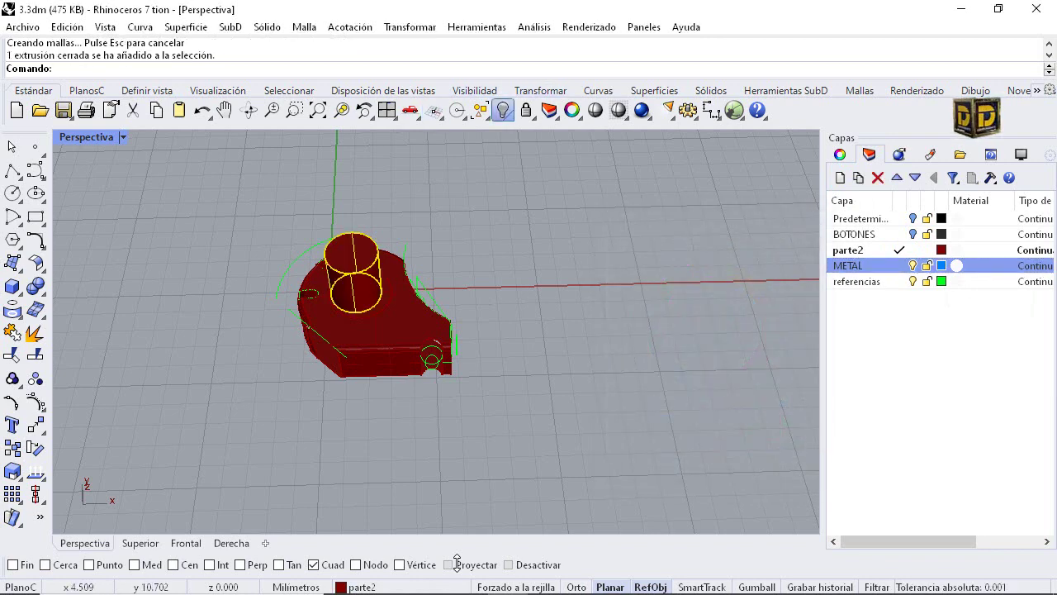
left_click(503, 110)
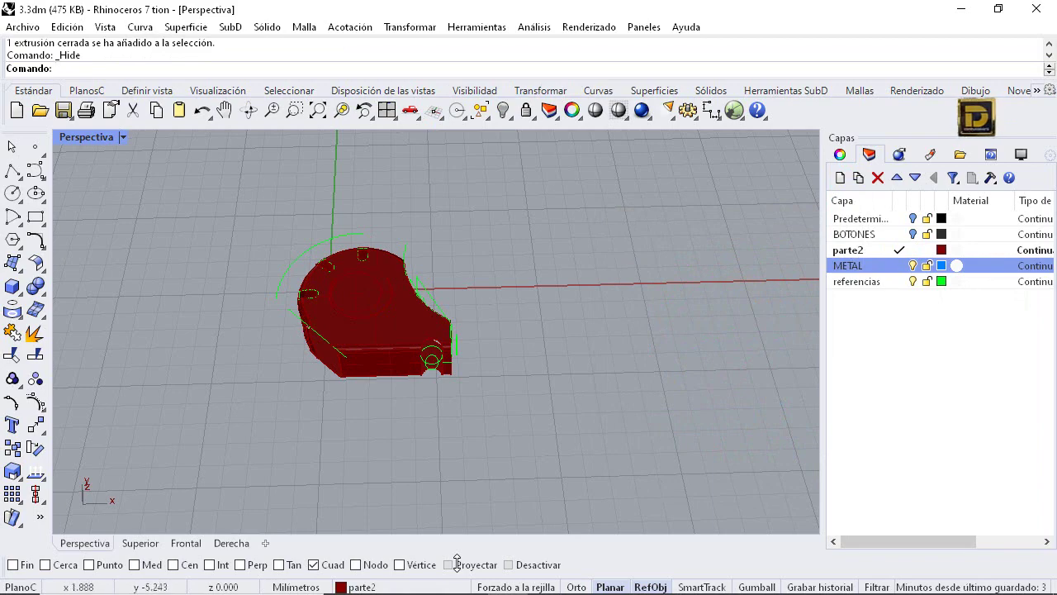
mouse_move(372, 361)
right_mouse_down()
mouse_move(374, 157)
mouse_move(377, 295)
right_mouse_up()
scroll(376, 295, "up", 6)
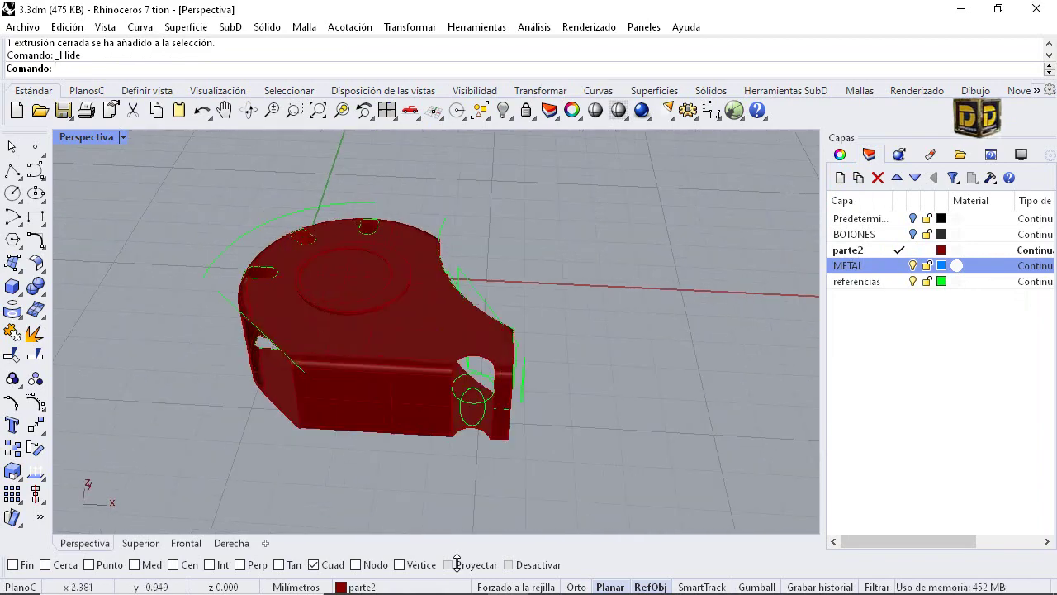
Mirror a copy of the recessed disc to the body's underside across the horizontal mid-plane in the front view, using the Midpoint snap
left_click(387, 297)
double_click(86, 138)
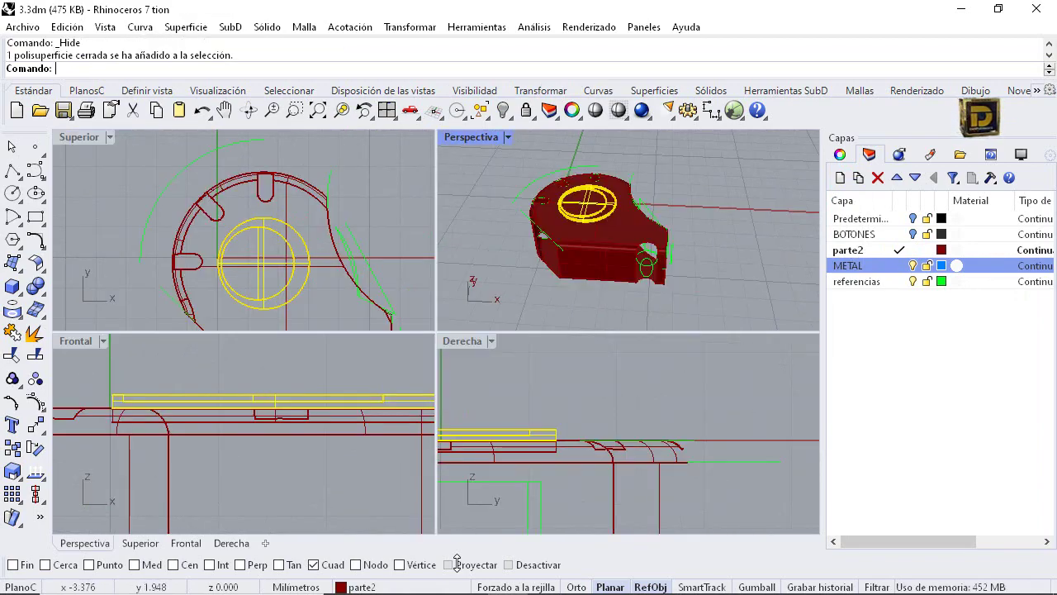
left_click(42, 432)
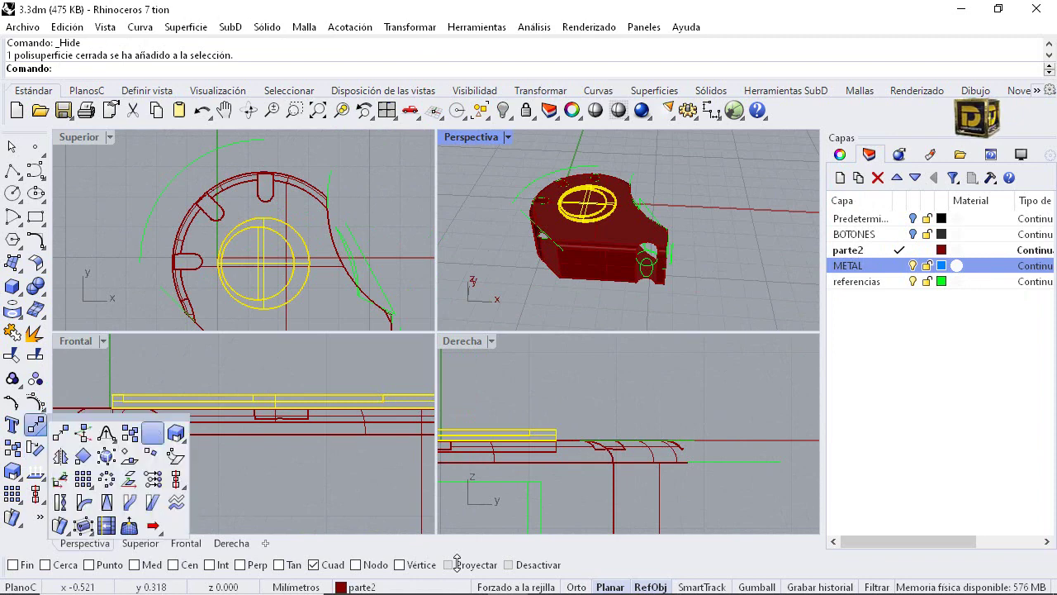
left_click(60, 456)
scroll(306, 406, "down", 10)
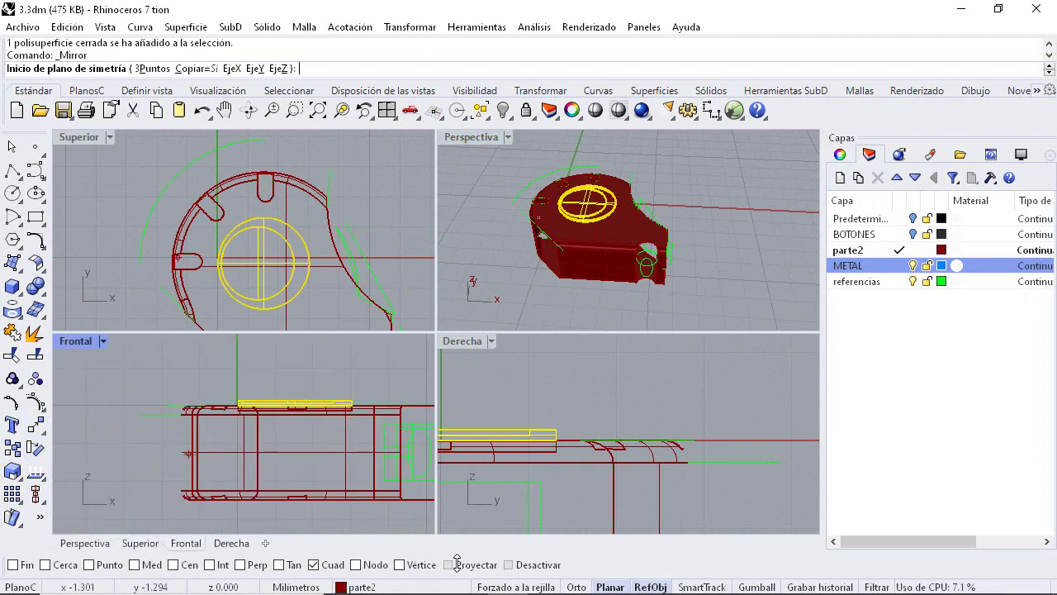
left_click(197, 452)
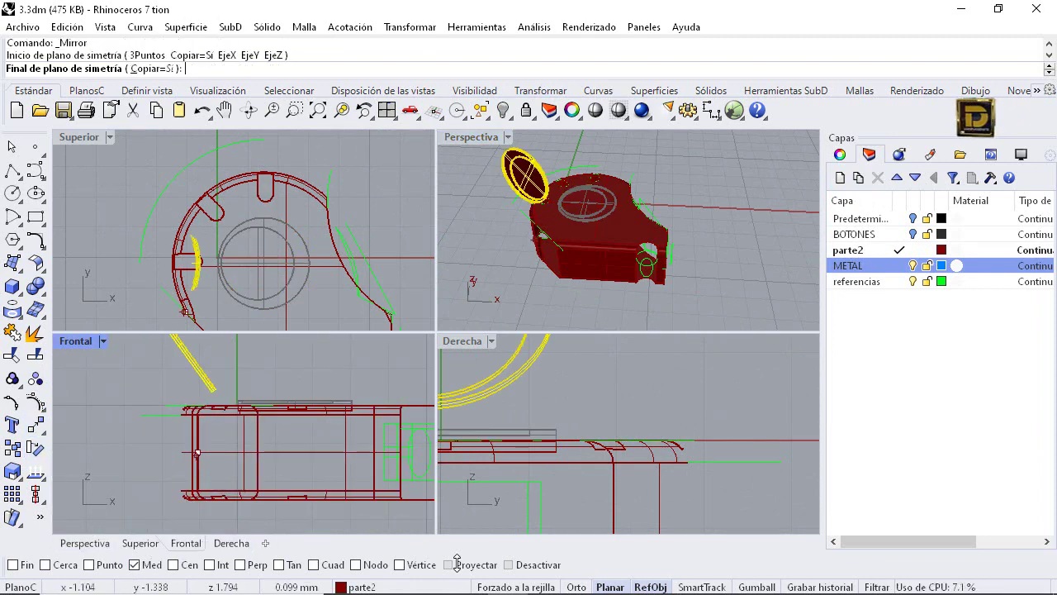
left_click(76, 453, "shift")
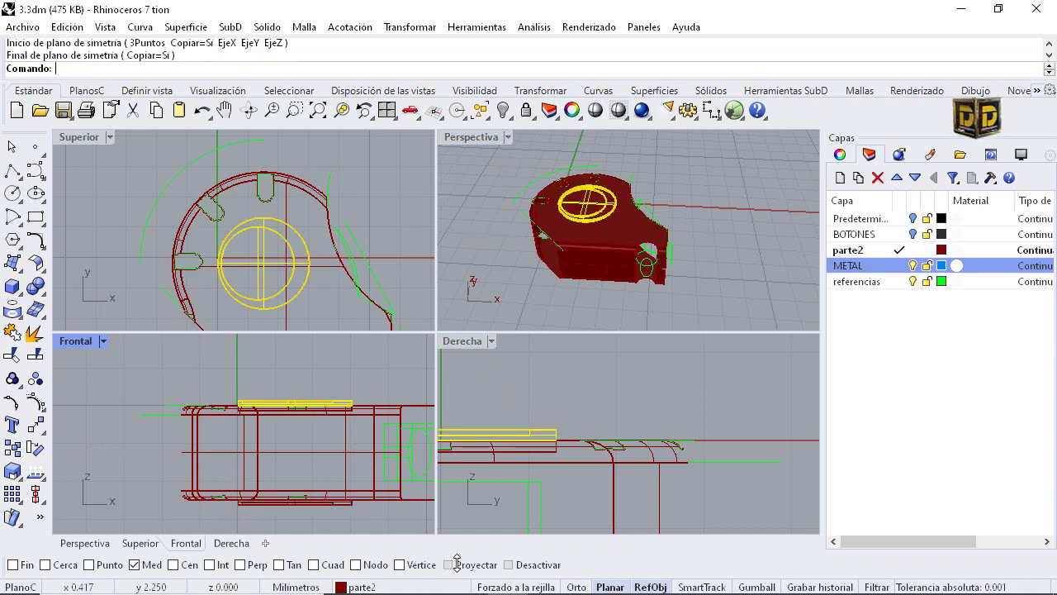
mouse_move(628, 285)
right_mouse_down()
mouse_move(630, 250)
mouse_move(609, 190)
mouse_move(632, 227)
mouse_move(581, 283)
right_mouse_up()
scroll(582, 240, "up", 3)
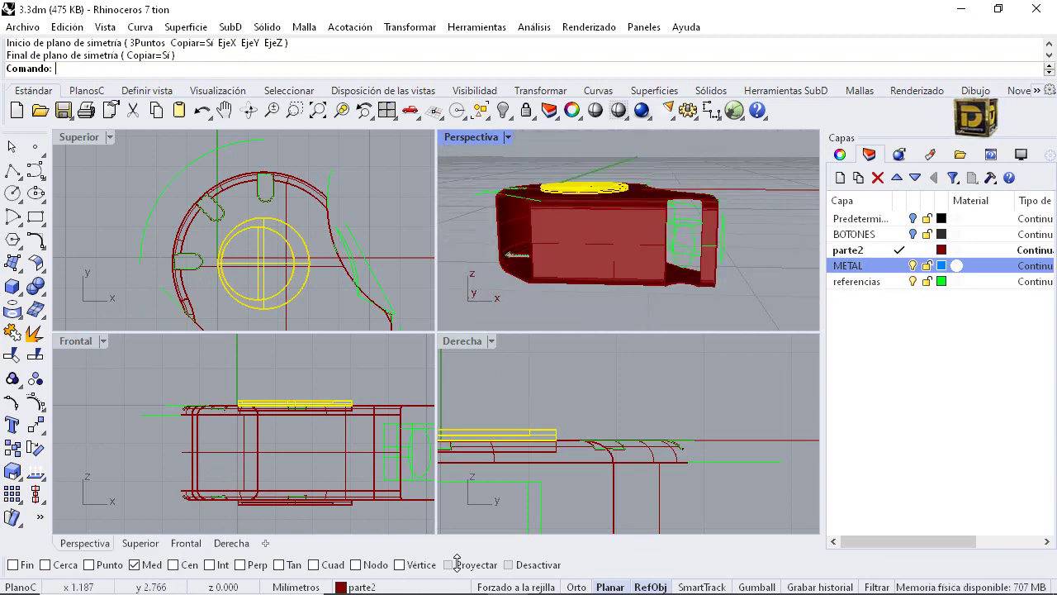
left_click(373, 225)
right_click_drag(561, 170, 570, 219)
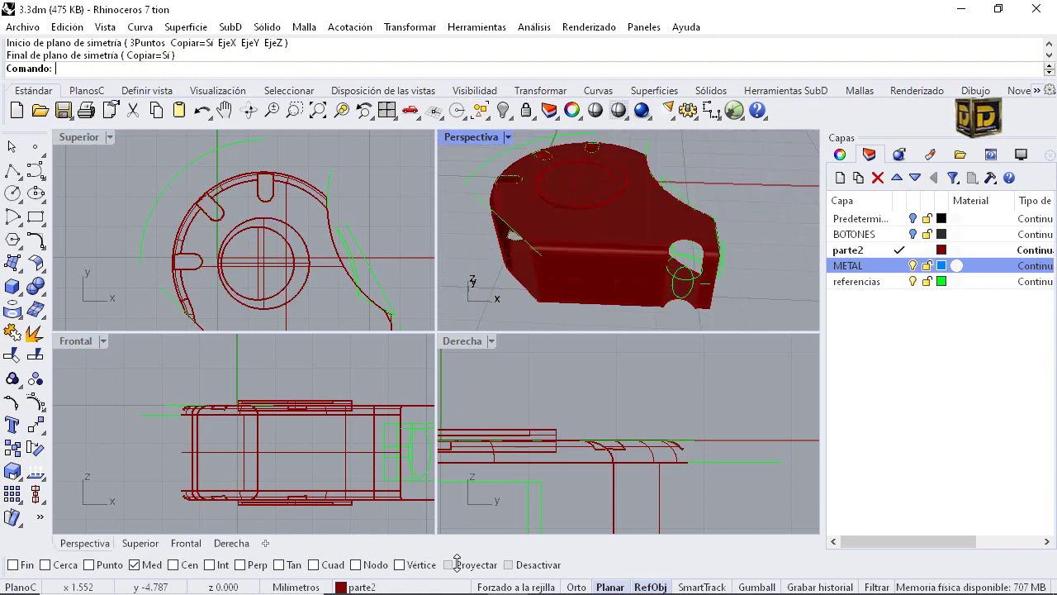
scroll(565, 217, "up", 4)
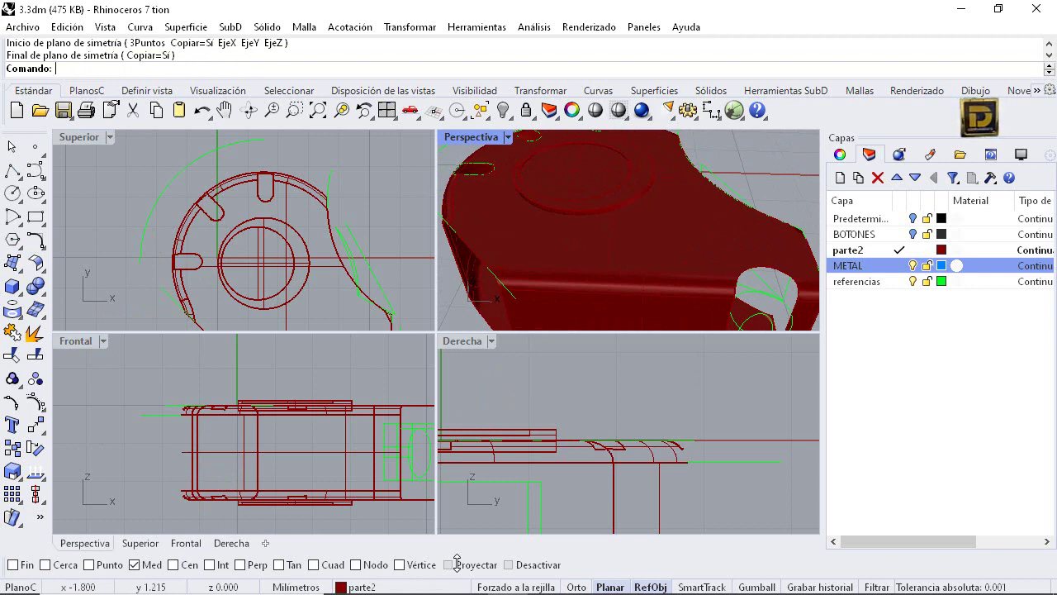
Make the referencias layer current and start a polyline at the centre of the disc's recess with the Centre snap
left_click(12, 170)
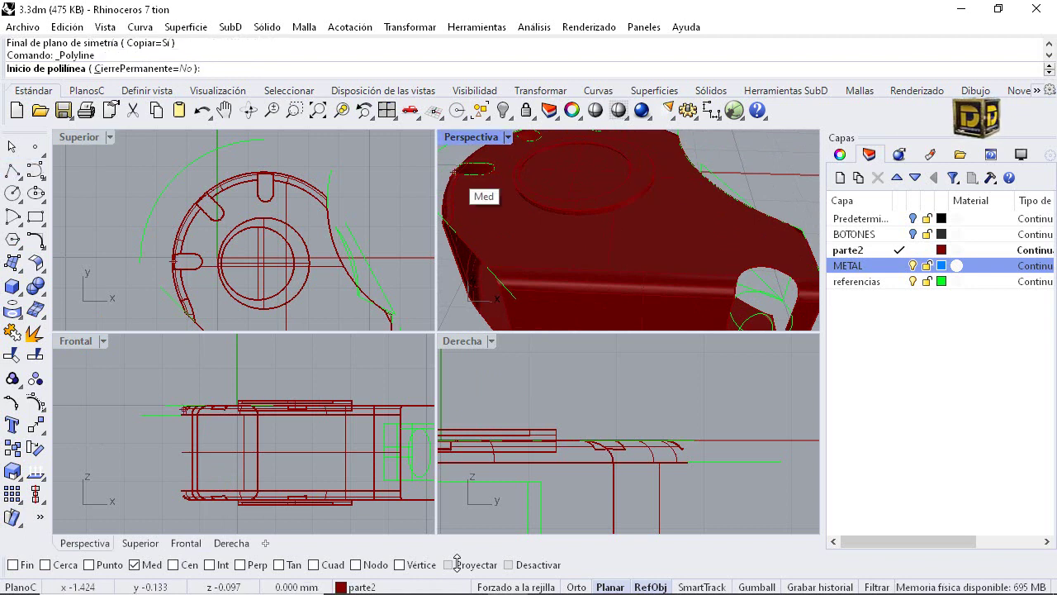
left_click(858, 281)
left_click(900, 281)
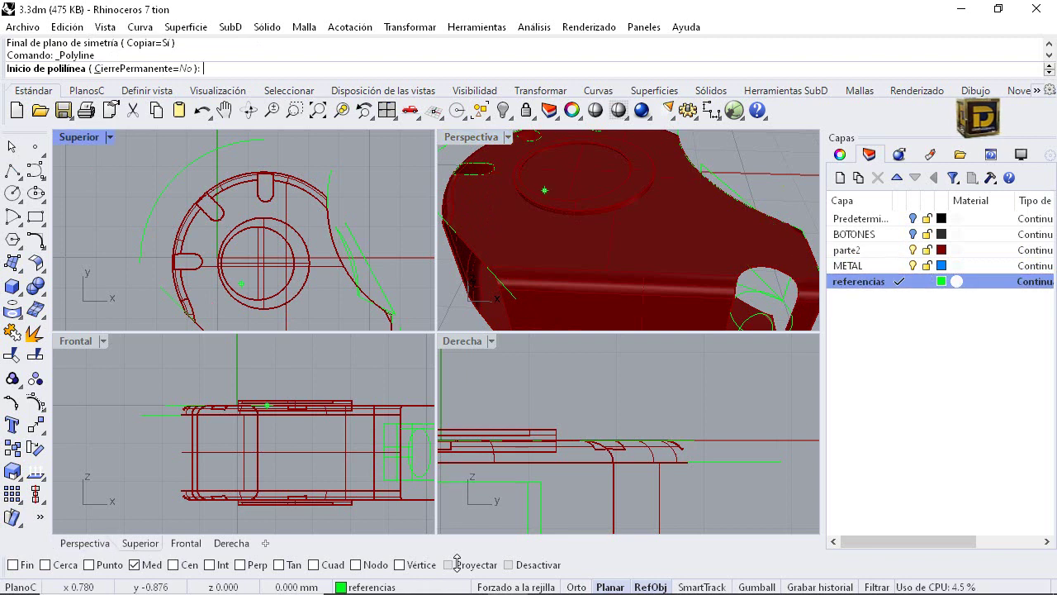
right_click(173, 565)
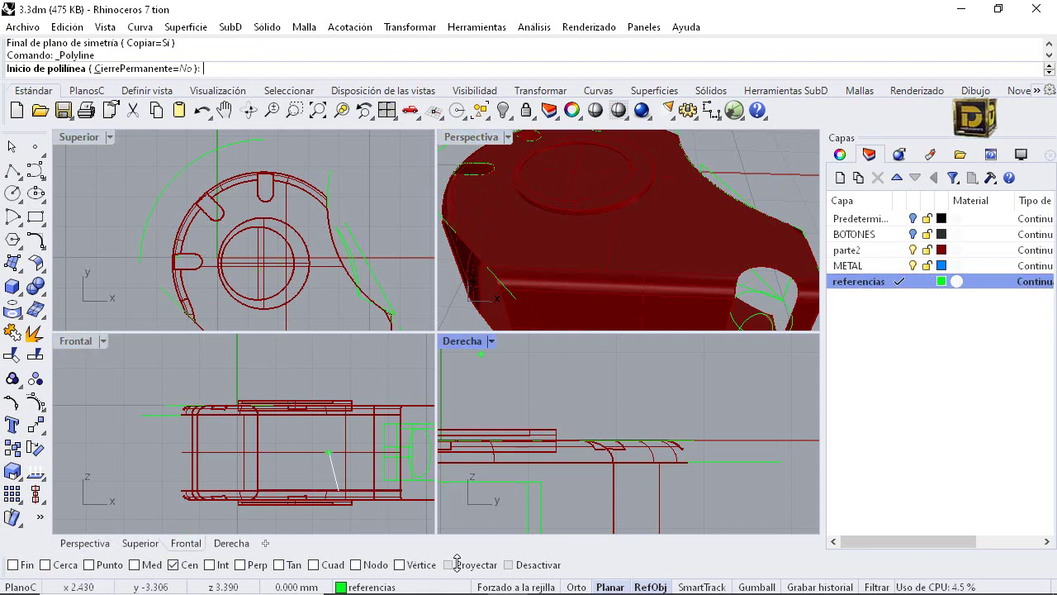
left_click(617, 190)
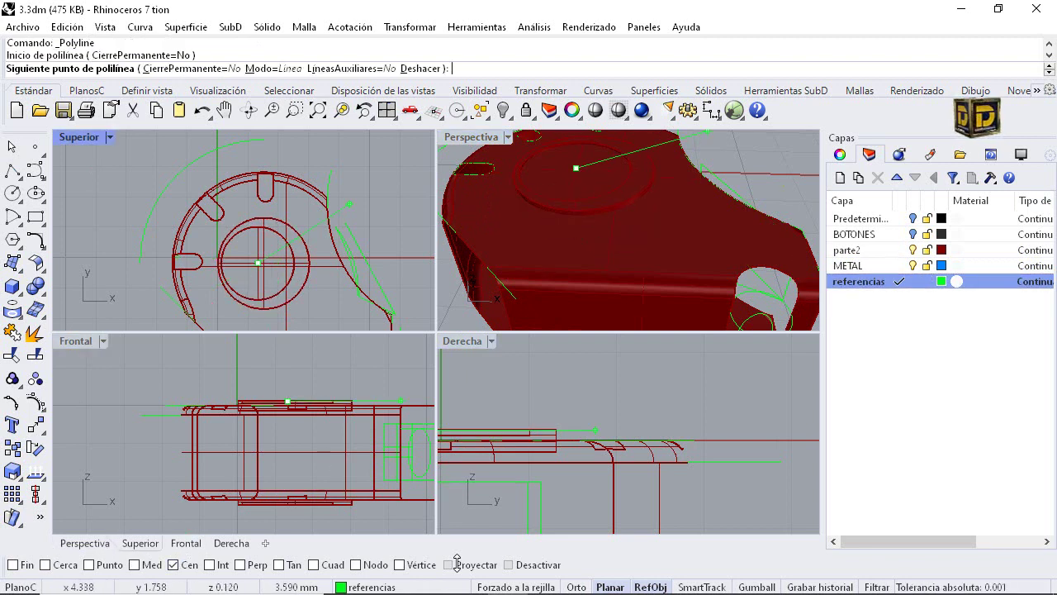
Finish the polyline as a single 1.2 mm segment in the positive Y direction from the recess centre, using Ortho
left_click(257, 290)
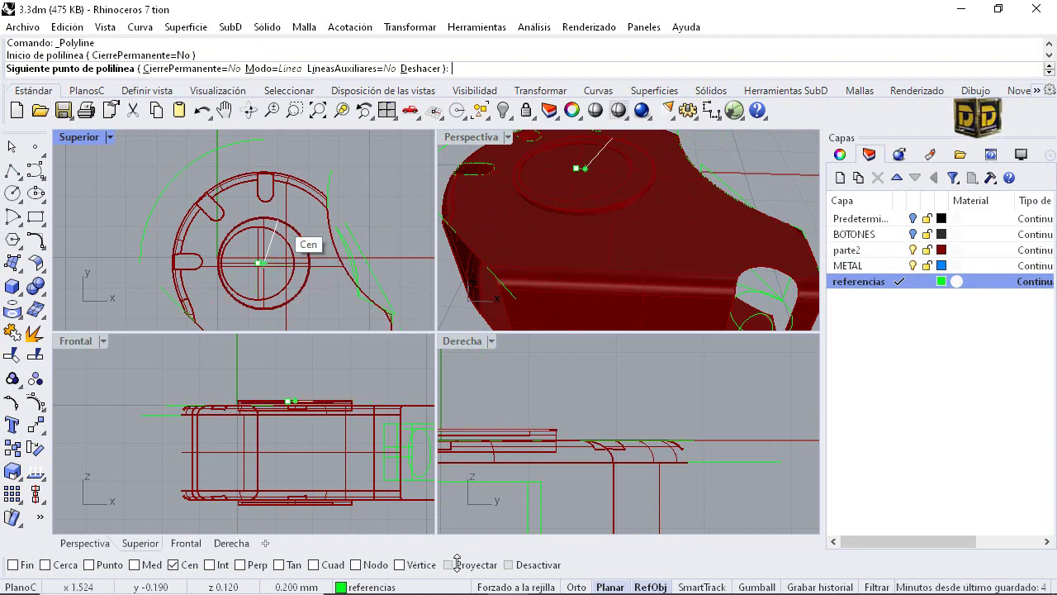
scroll(273, 252, "up", 2)
scroll(261, 245, "up", 1)
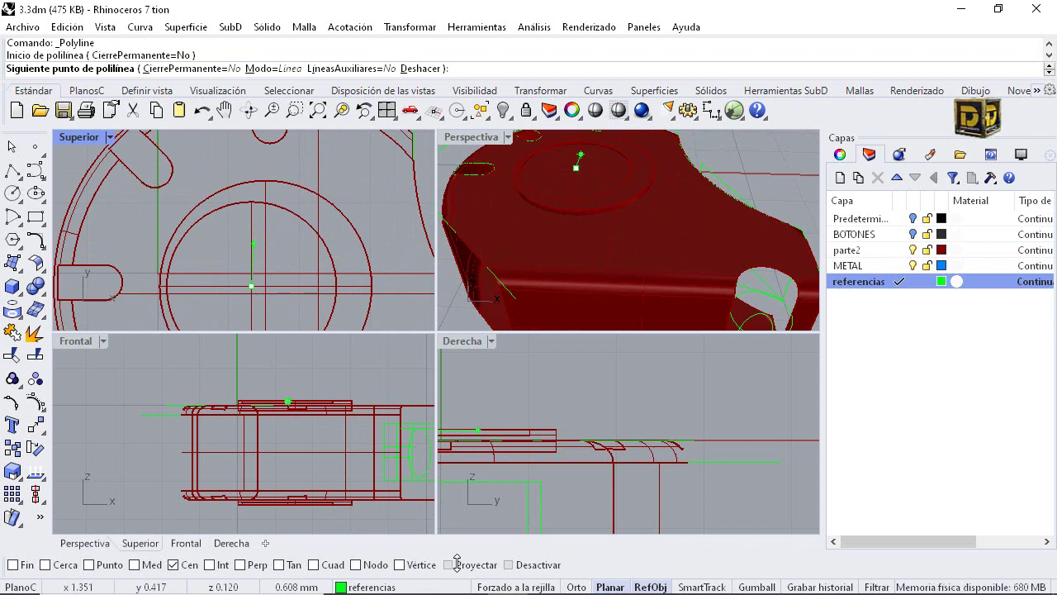
type("2")
key("Return")
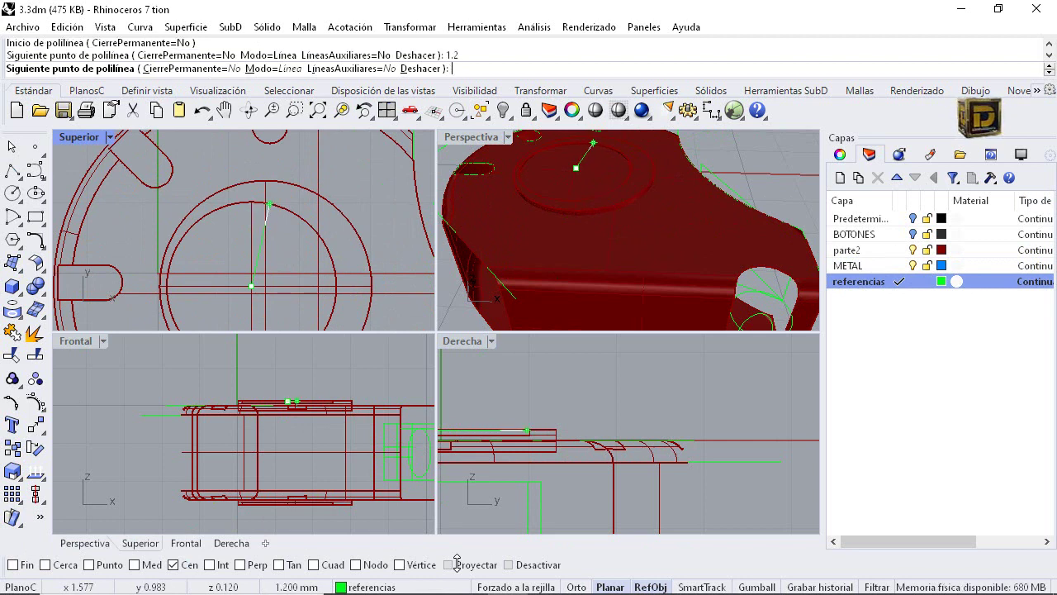
scroll(264, 219, "up", 2)
key("F8")
scroll(263, 163, "down", 6)
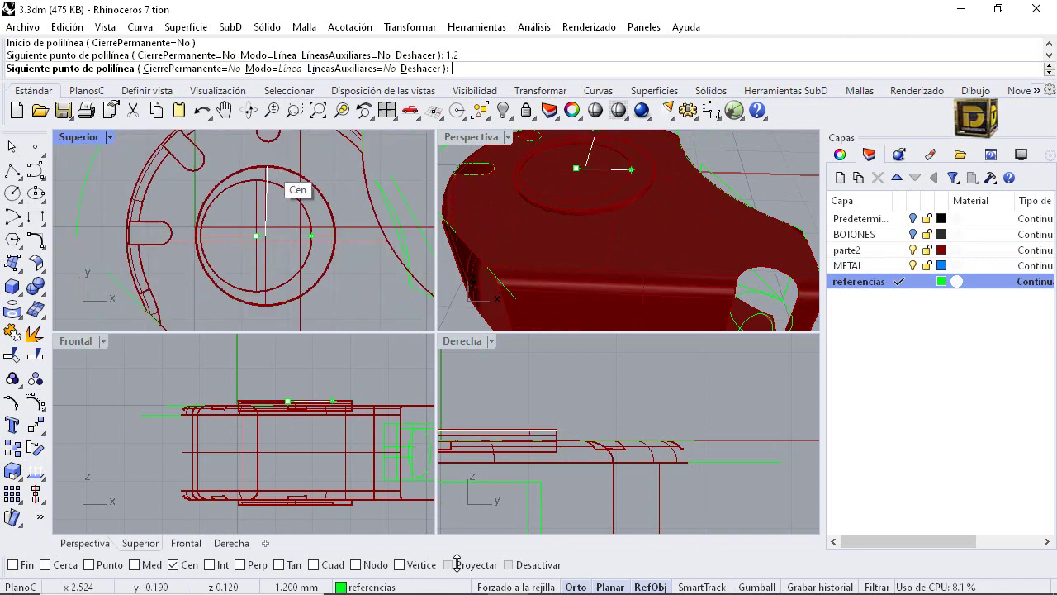
scroll(279, 149, "up", 2)
key("F8")
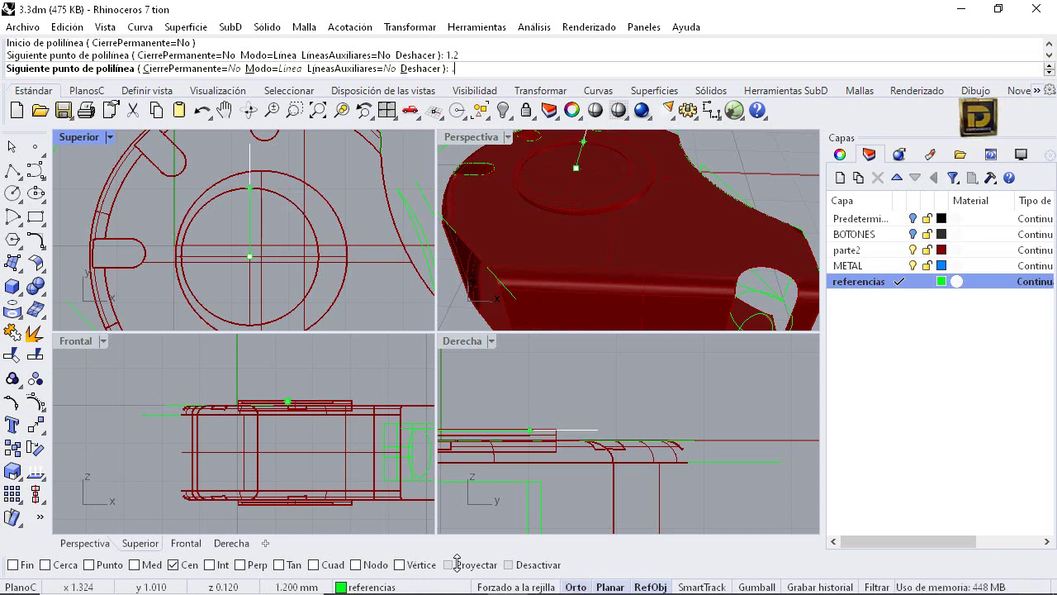
left_click(250, 145)
key("Return")
Move the vertical reference line in the recess 0.6 mm in the negative Y direction
left_click(250, 195)
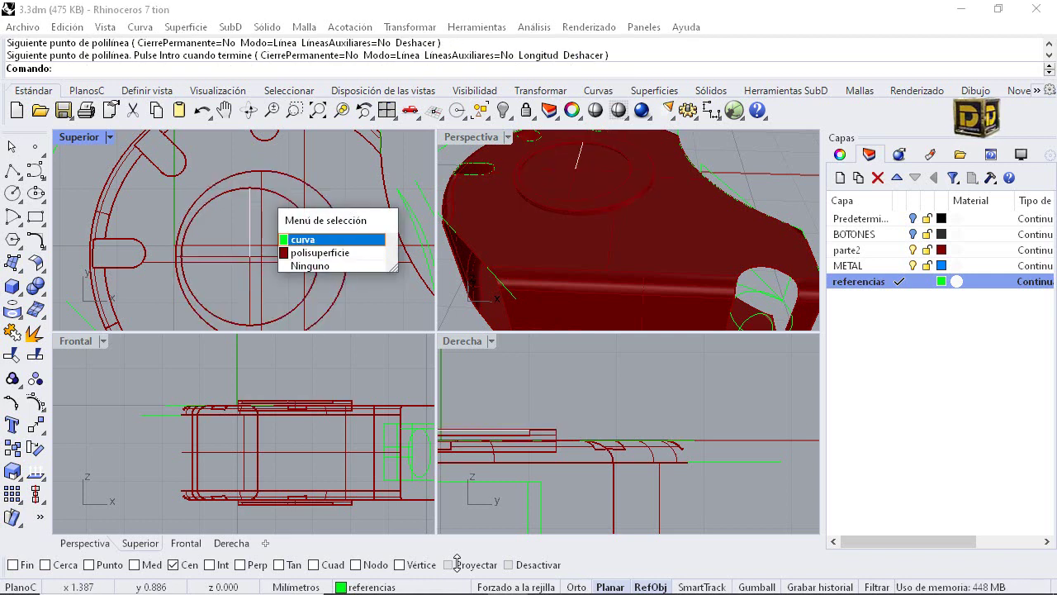
left_click(290, 239)
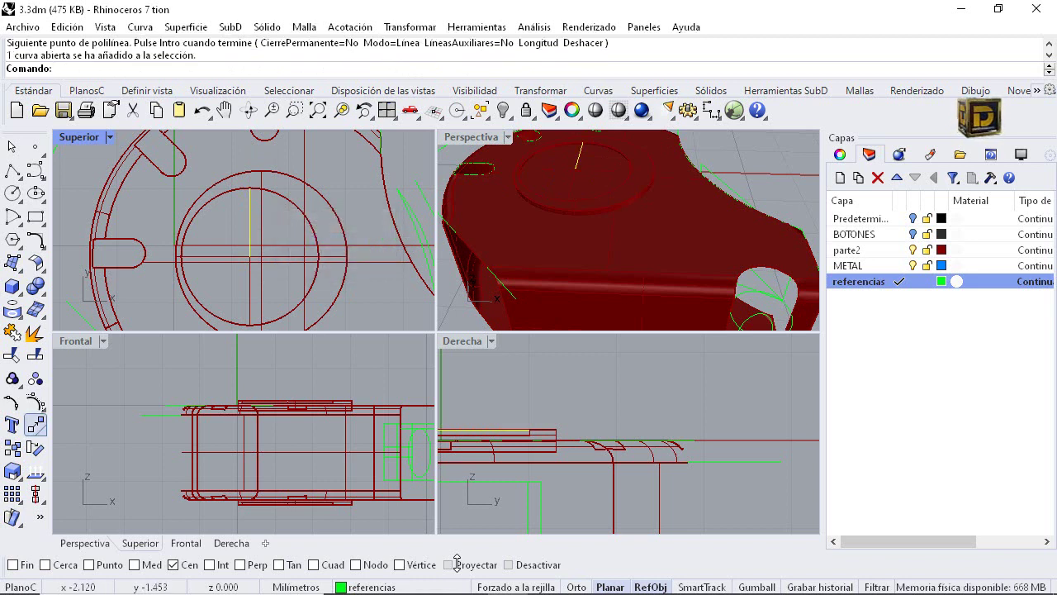
left_click(36, 425)
left_click(234, 249)
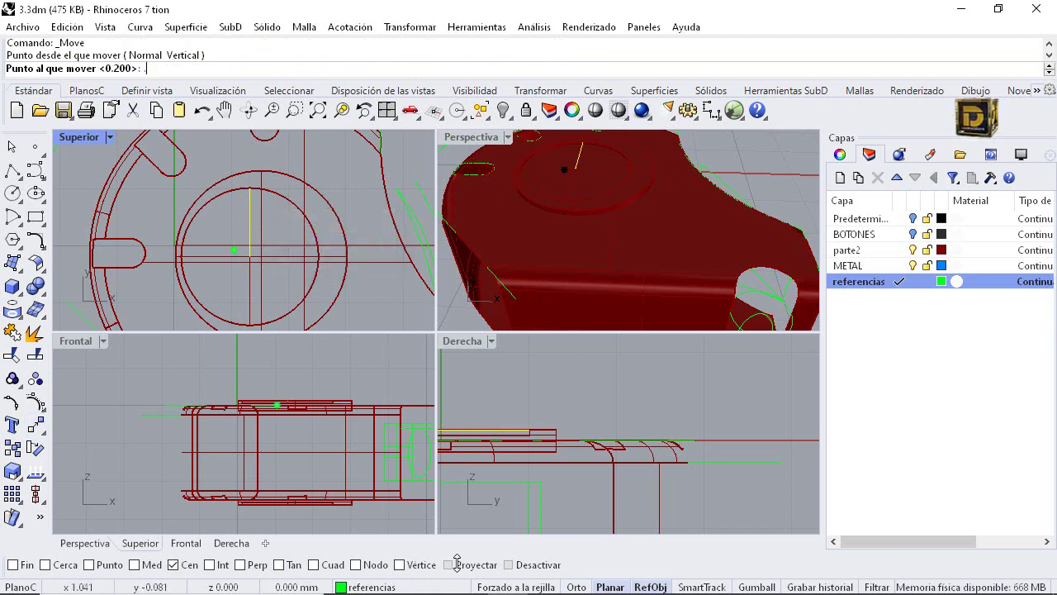
type(".6")
key("Return")
key("F8")
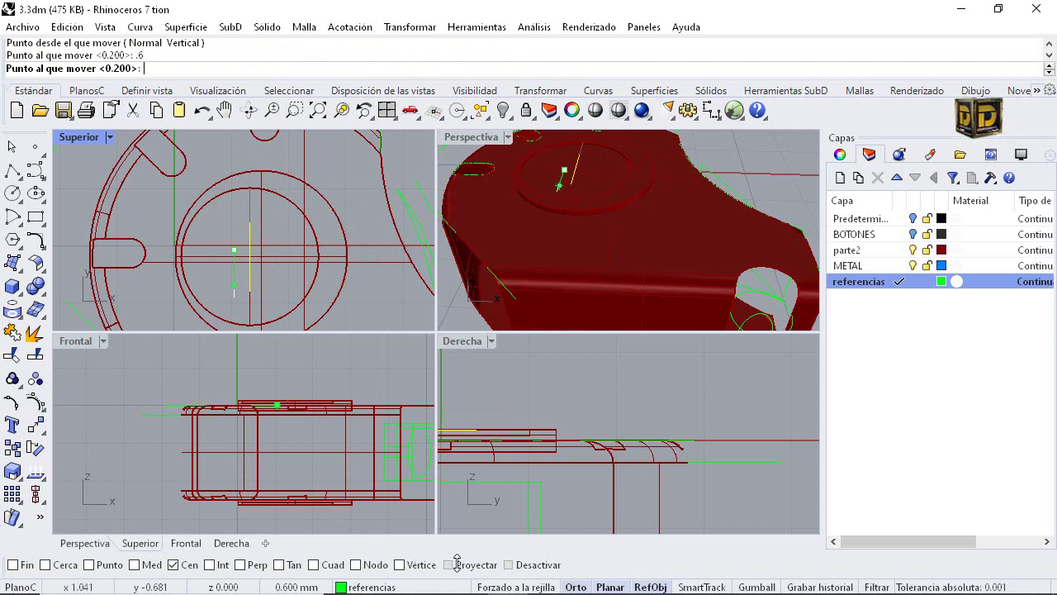
left_click(234, 294, "shift")
Move the same reference line 0.5 mm in the positive X direction
right_click(239, 255)
left_click(245, 261)
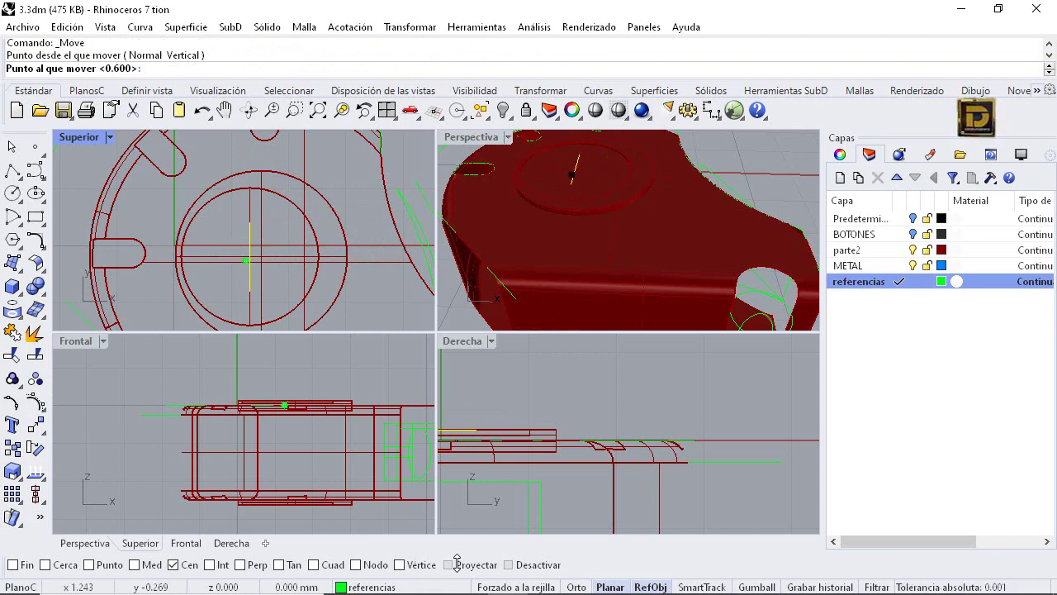
type(".5")
key("Return")
key("F8")
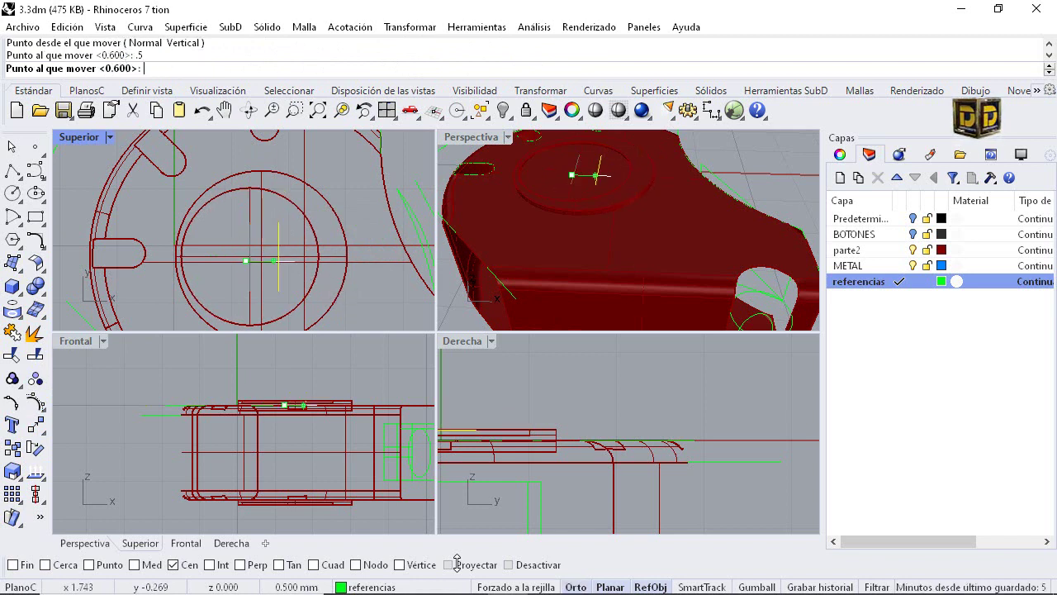
left_click(292, 261, "shift")
Draw an arc rising 0.35 mm vertically from the reference line's positive-Y end, bulging outward in the right view, using the End snap
right_click_drag(576, 192, 632, 203)
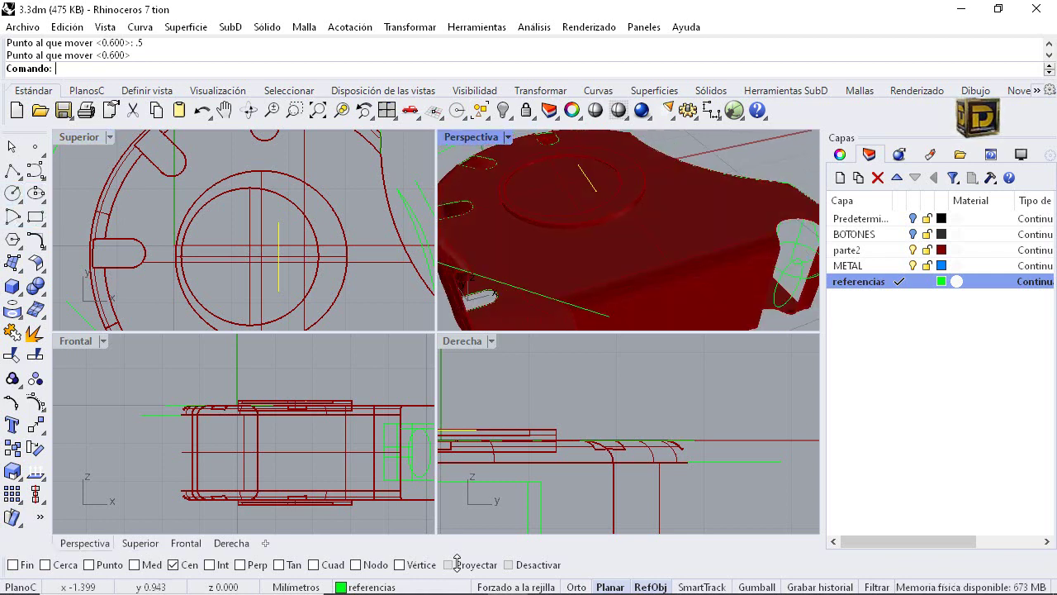
left_click(13, 216)
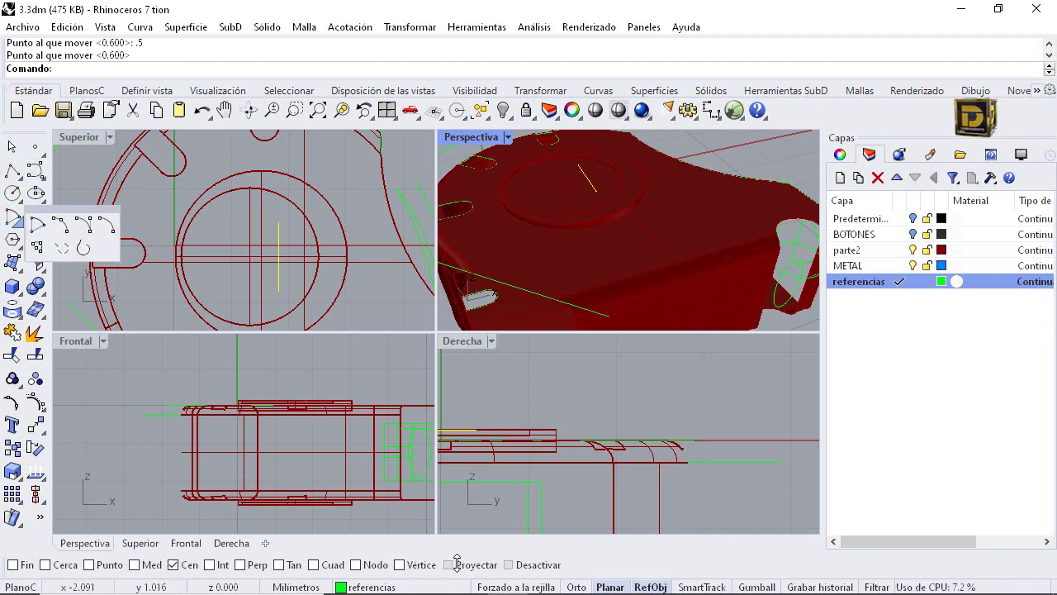
left_click(60, 224)
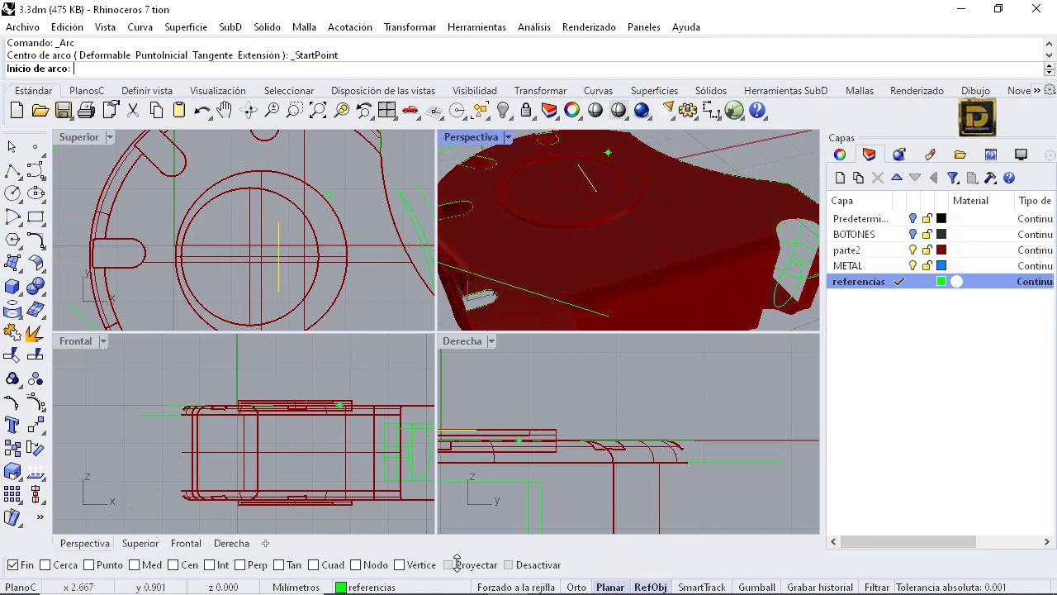
left_click(579, 165)
scroll(579, 169, "up", 12)
scroll(361, 394, "up", 12)
scroll(712, 453, "down", 4)
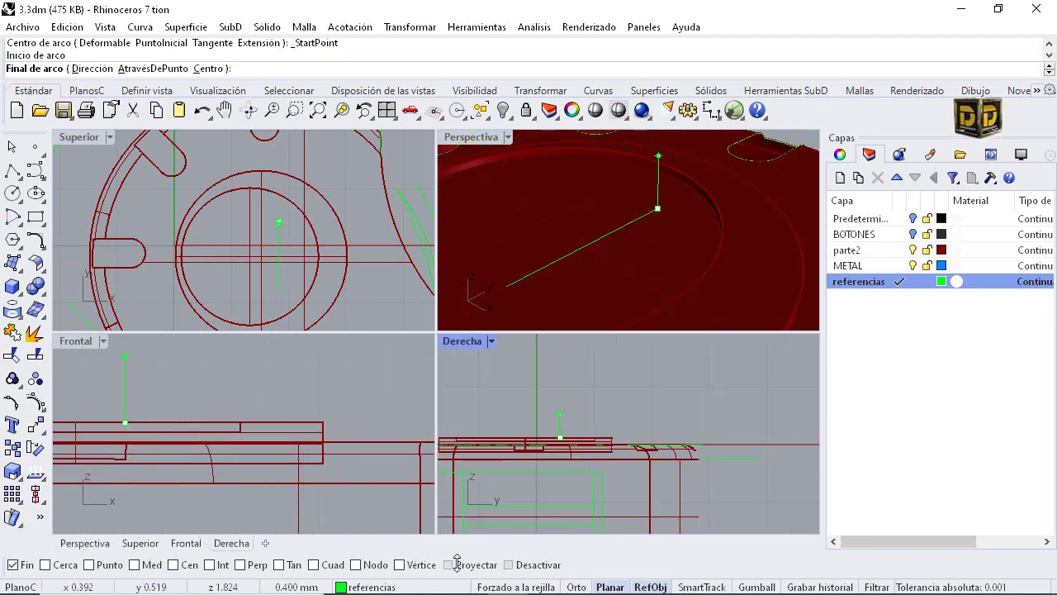
type(".35")
key("Return")
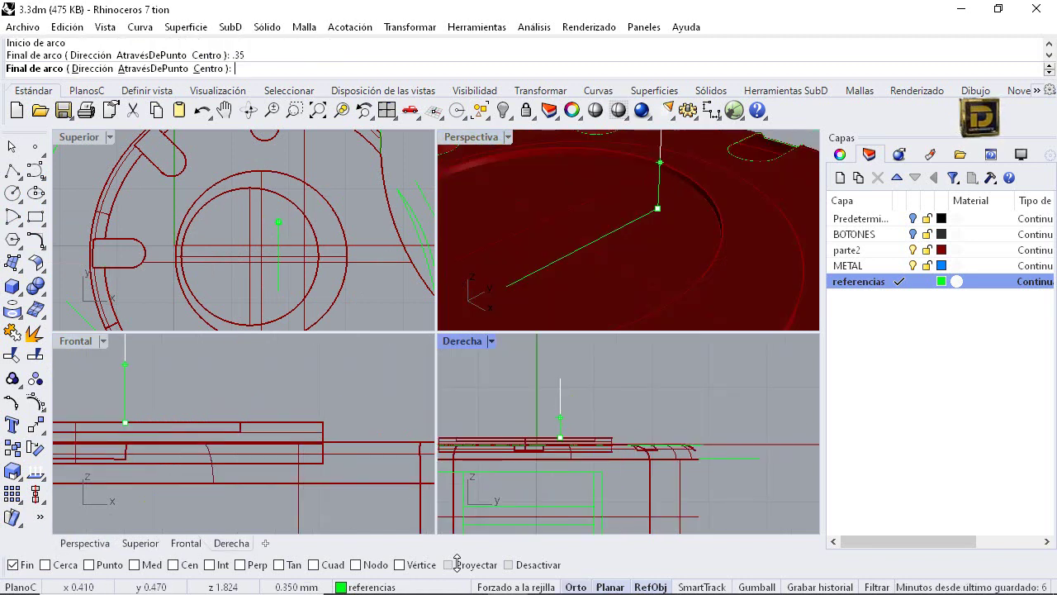
left_click(561, 378, "shift")
scroll(570, 421, "up", 5)
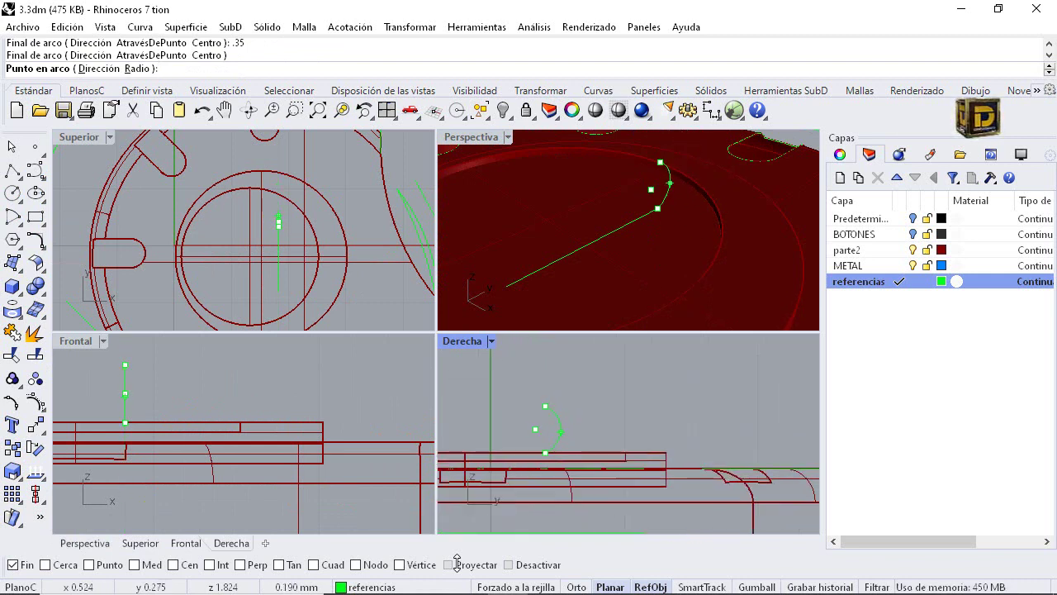
left_click(561, 432)
Draw a sloping line about 1.22 mm long from the arc's upper end to just above the base line's other end, with object snaps suspended
left_click(13, 169)
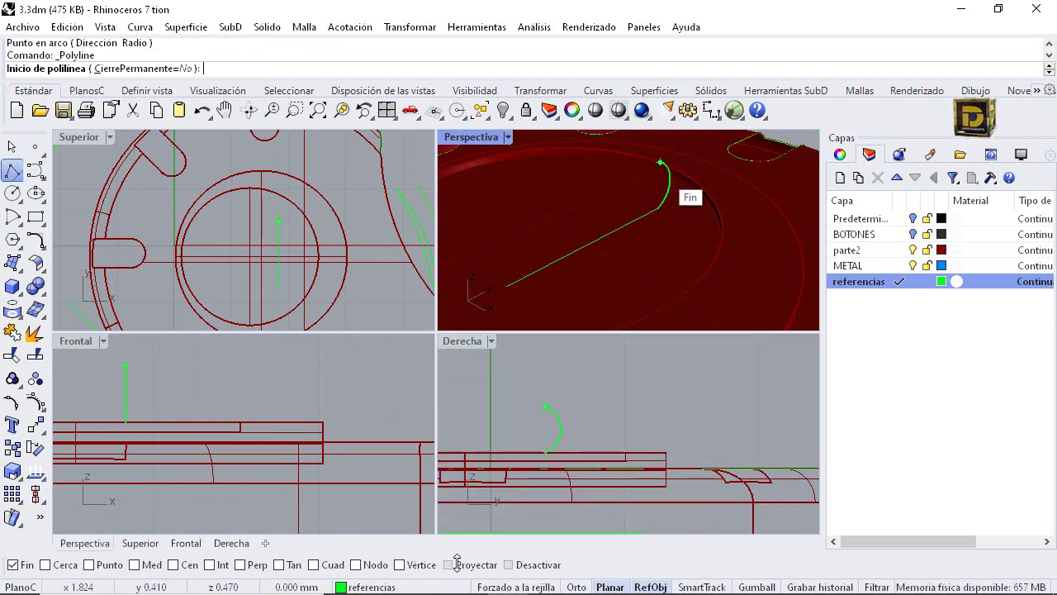
left_click(661, 162)
scroll(495, 396, "down", 3)
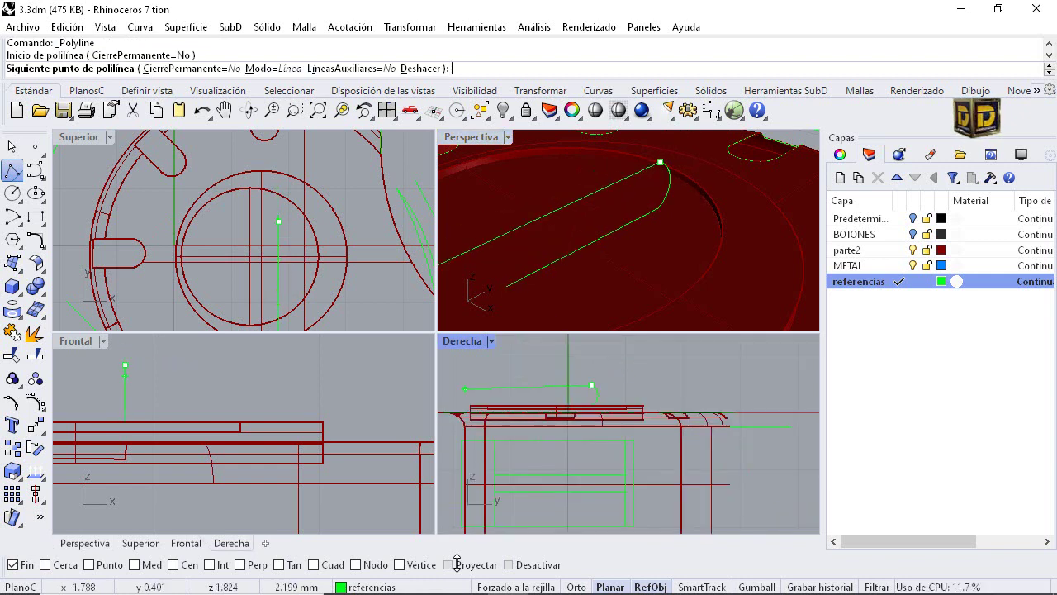
scroll(550, 405, "up", 3)
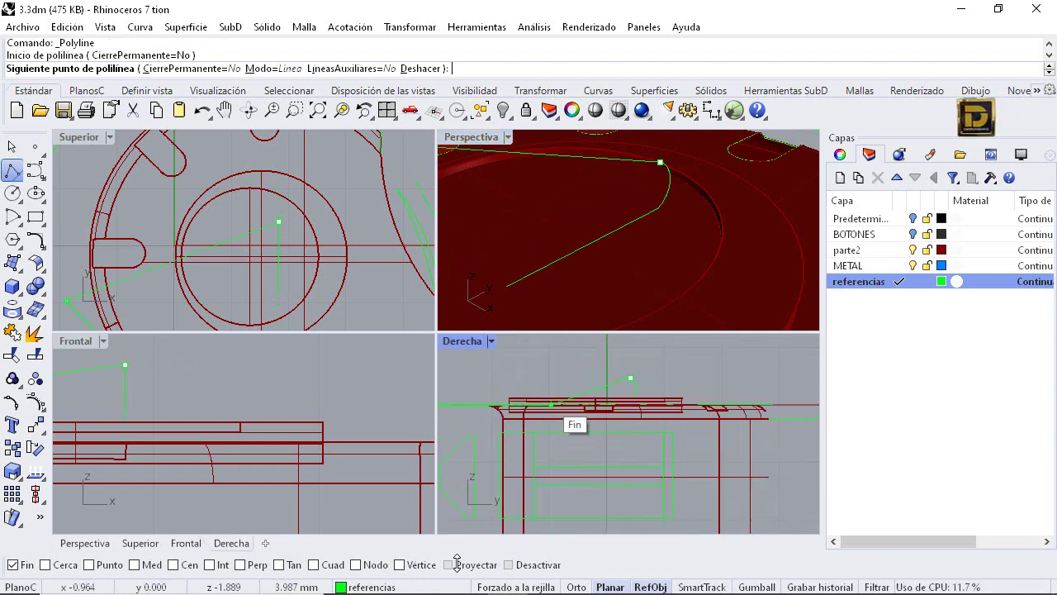
scroll(551, 404, "up", 4)
scroll(534, 501, "down", 2)
key("alt")
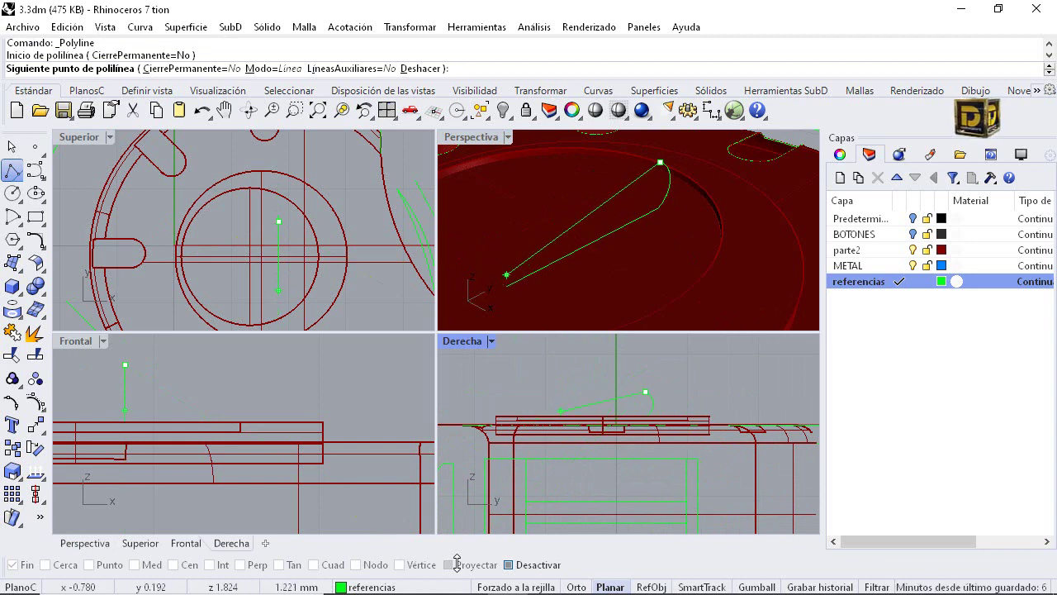
left_click(561, 411)
key("Return")
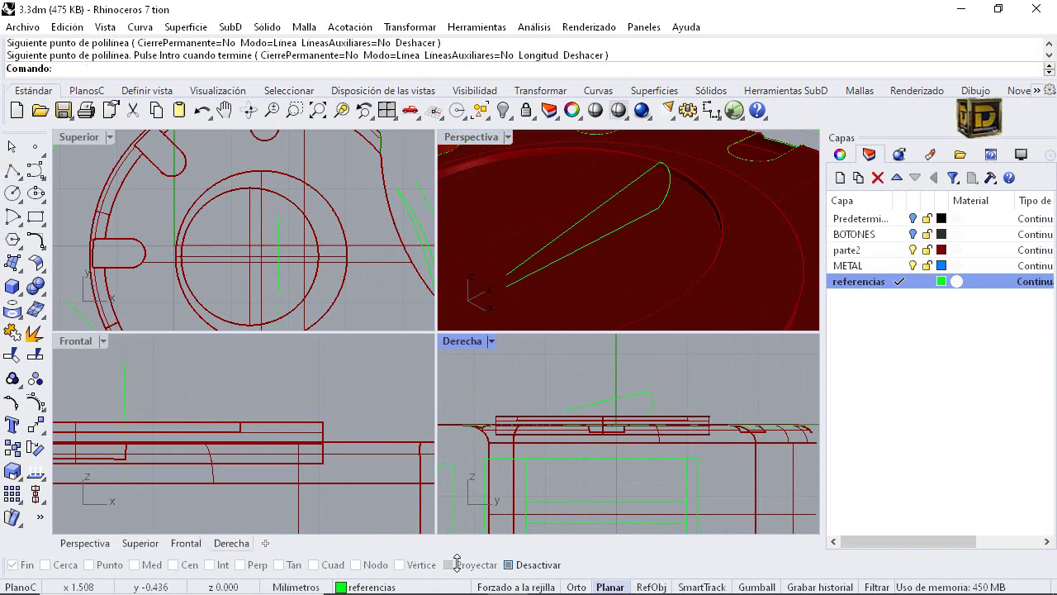
Join the sloping line, the arc and the base line into one open profile curve
left_click(557, 268)
left_click(578, 295)
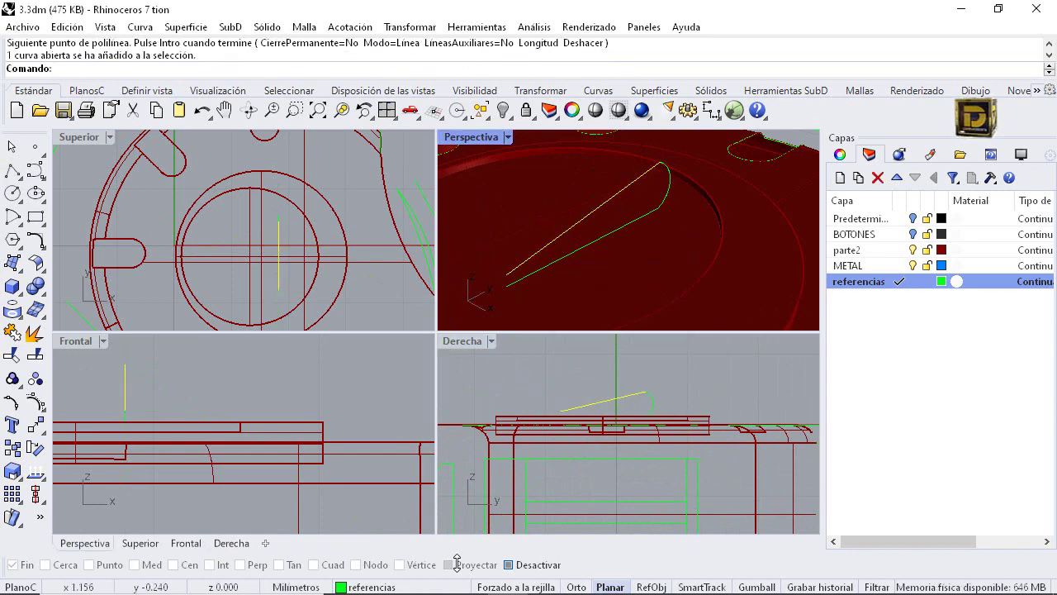
left_click(12, 332)
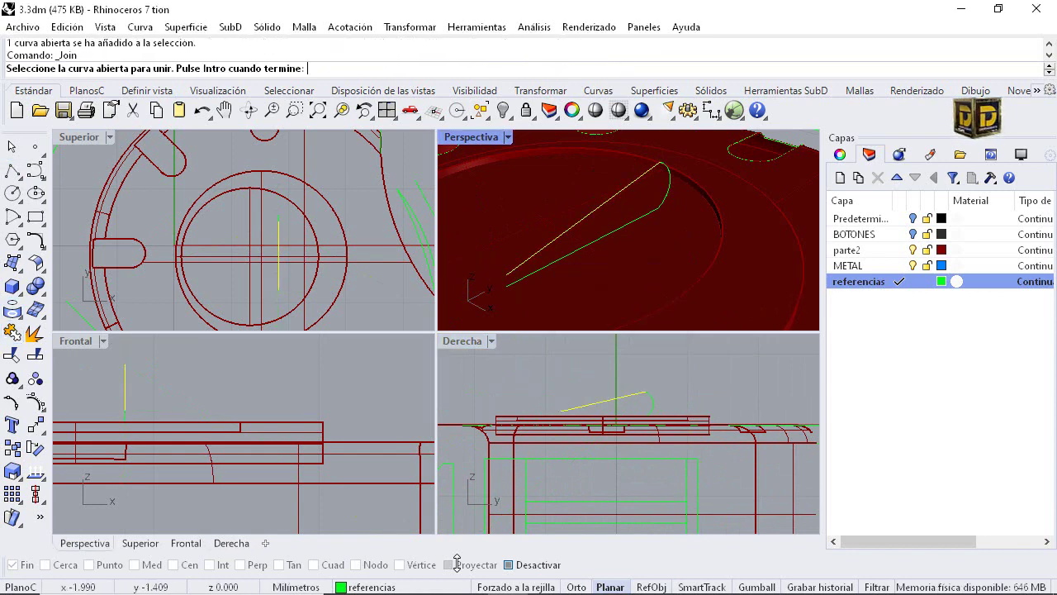
left_click(670, 179)
left_click(646, 214)
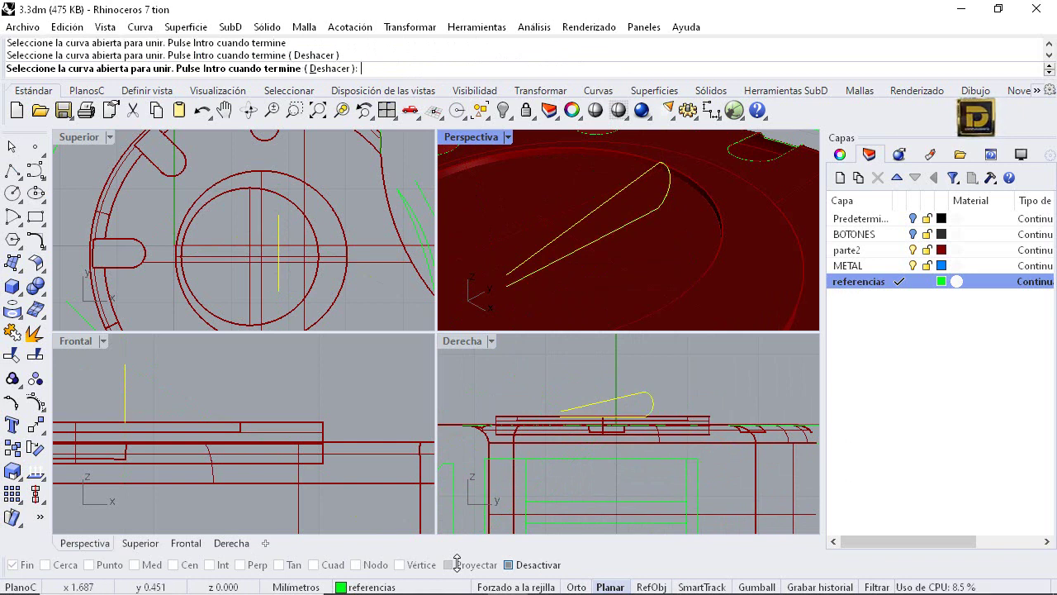
key("Return")
Draw a 1.2 mm line from the open end of the profile's sloping side in the negative X direction, with the End snap active again
left_click(12, 170)
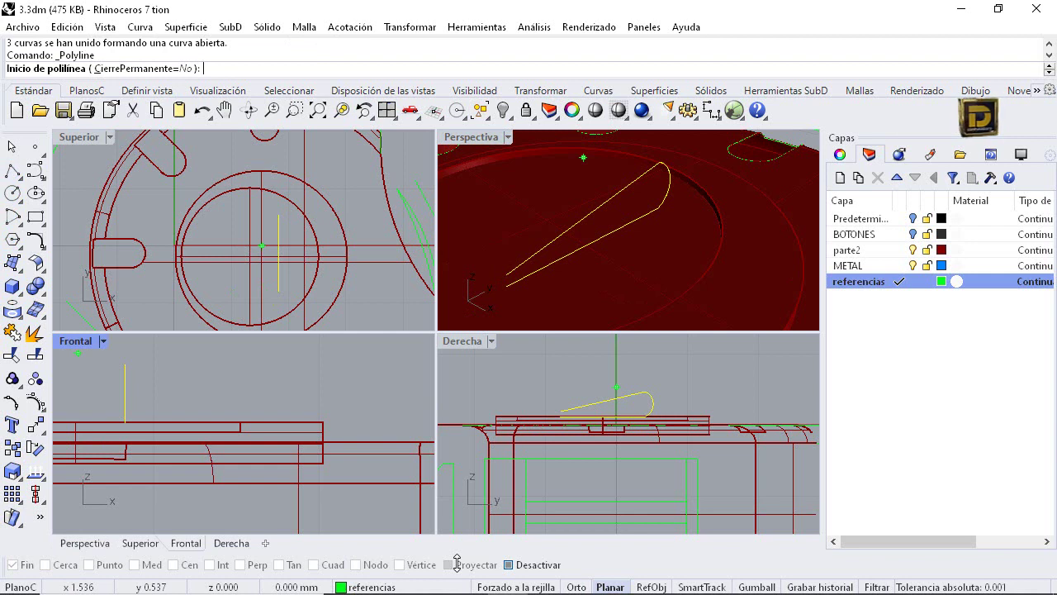
left_click(509, 564)
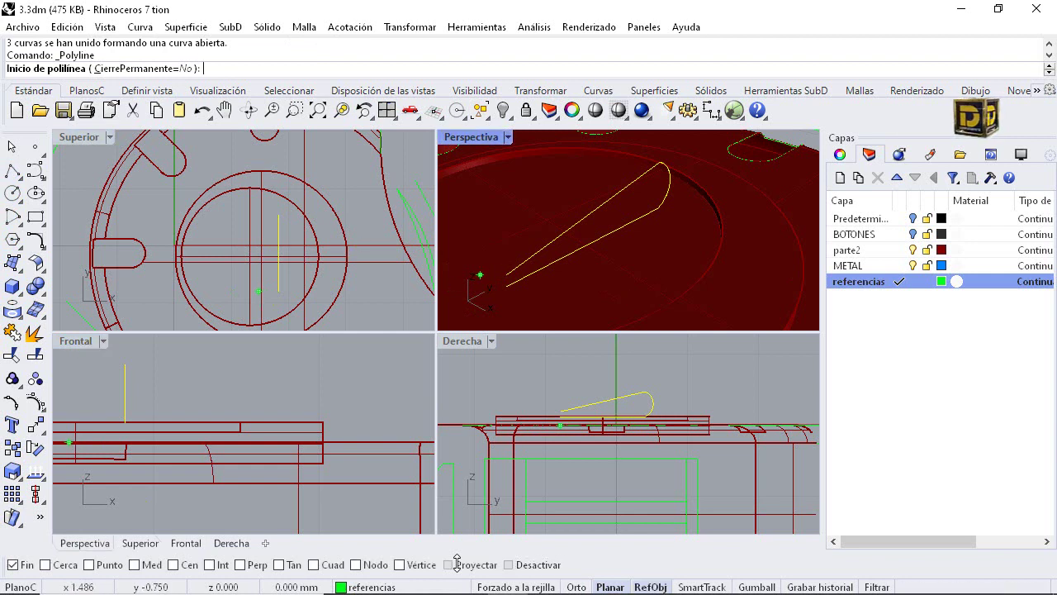
left_click(506, 274)
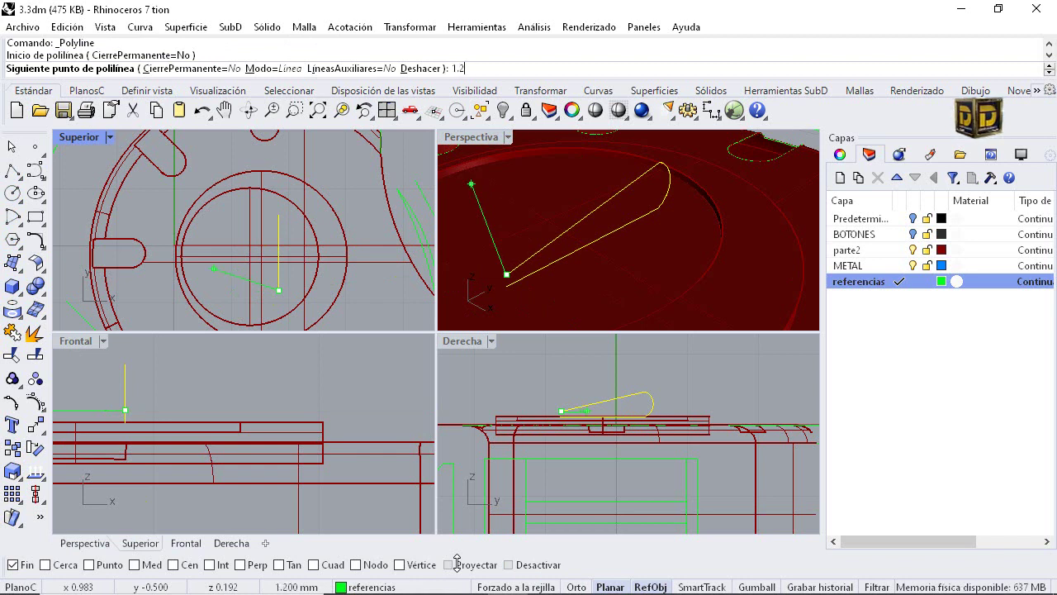
type("1.2")
key("Return")
left_click(231, 290, "shift")
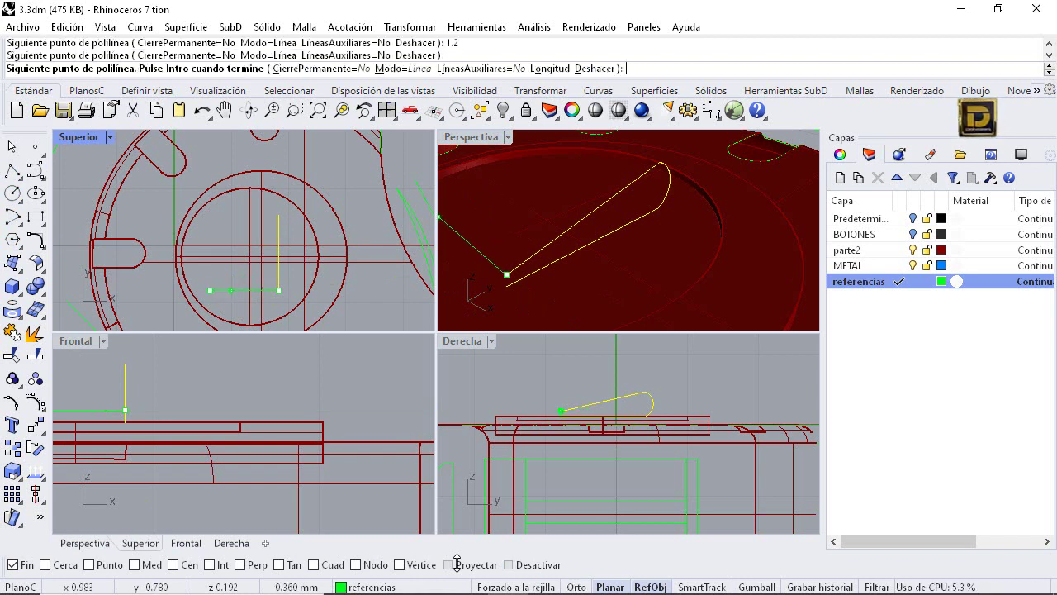
key("Return")
Create a one-rail sweep with the joined profile as the rail and the 1.2 mm straight line as the cross section
right_click_drag(487, 211, 555, 224)
left_click(367, 185)
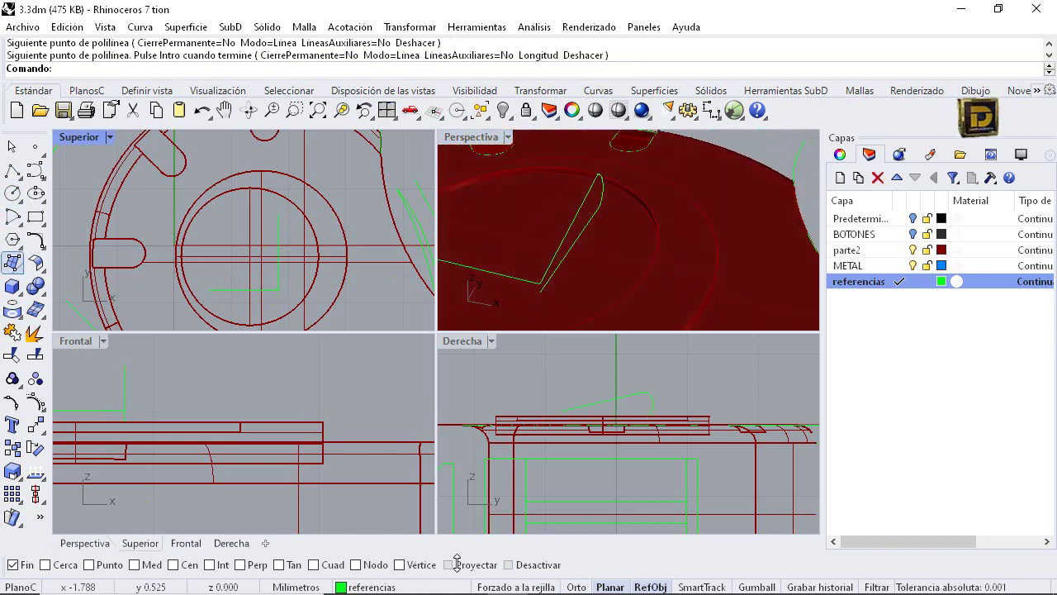
left_click(18, 269)
left_click(60, 339)
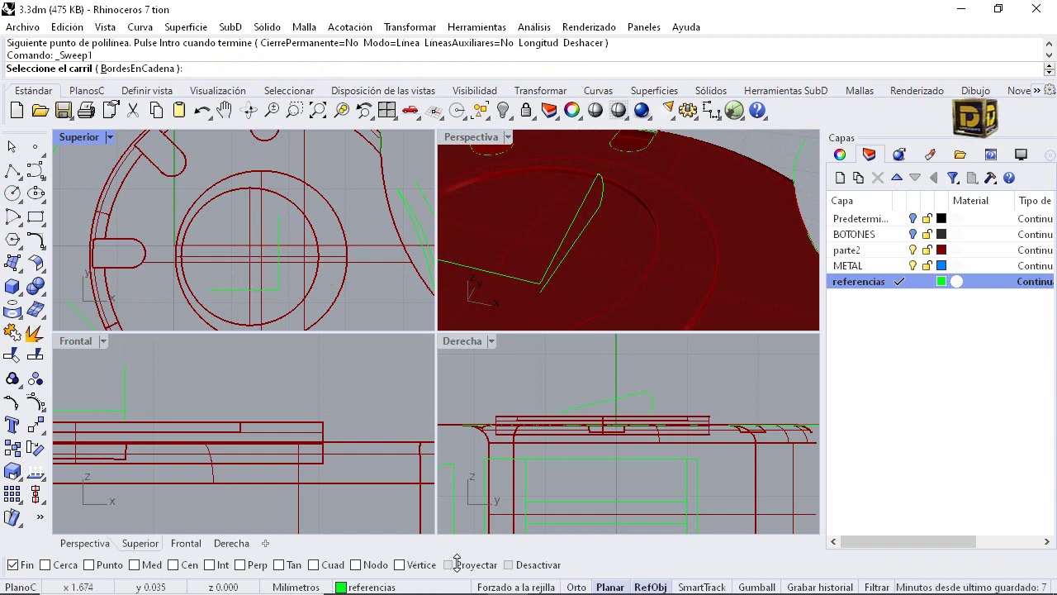
left_click(578, 215)
left_click(529, 281)
key("Return")
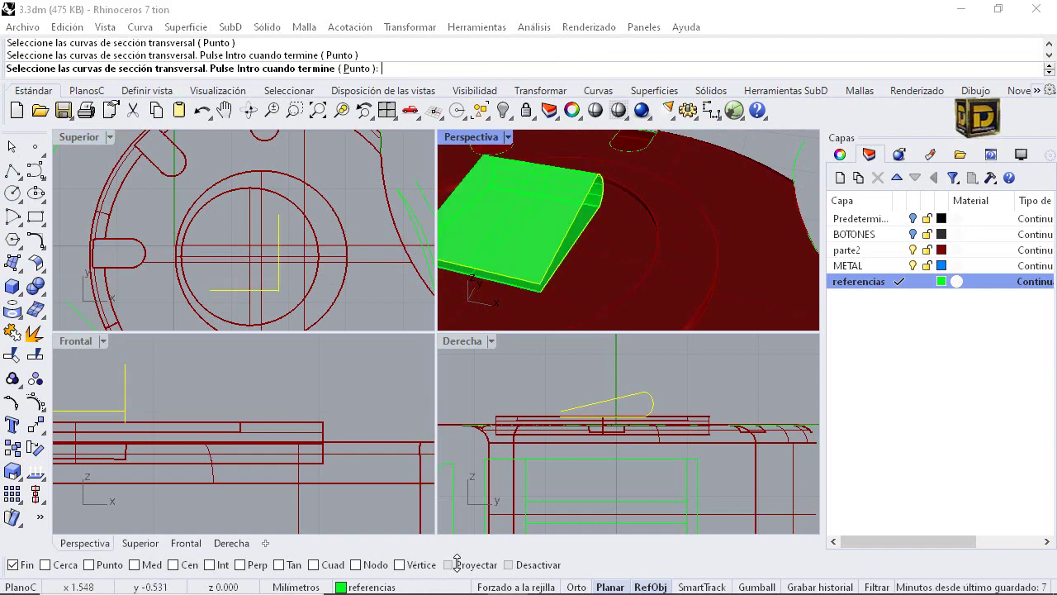
key("Return")
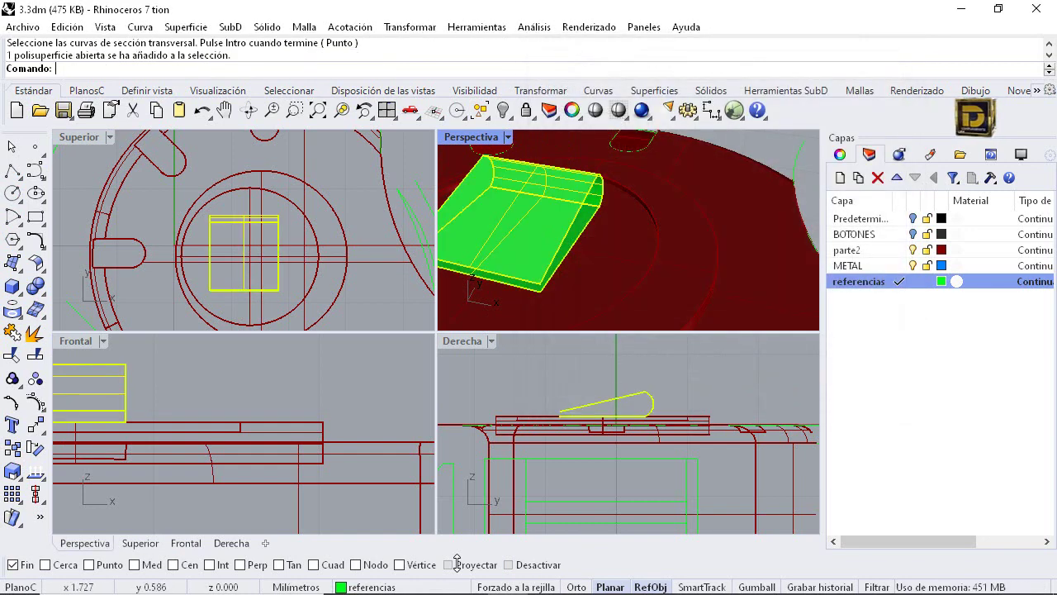
Change the swept polysurface to the METAL layer and clear the selection
right_click(847, 265)
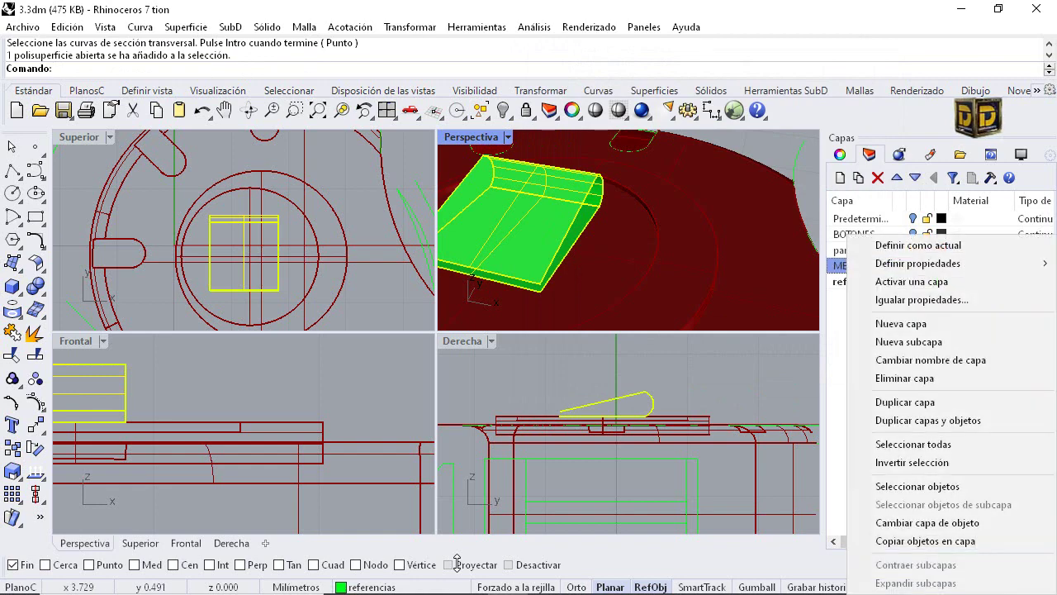
left_click(925, 522)
left_click(765, 356)
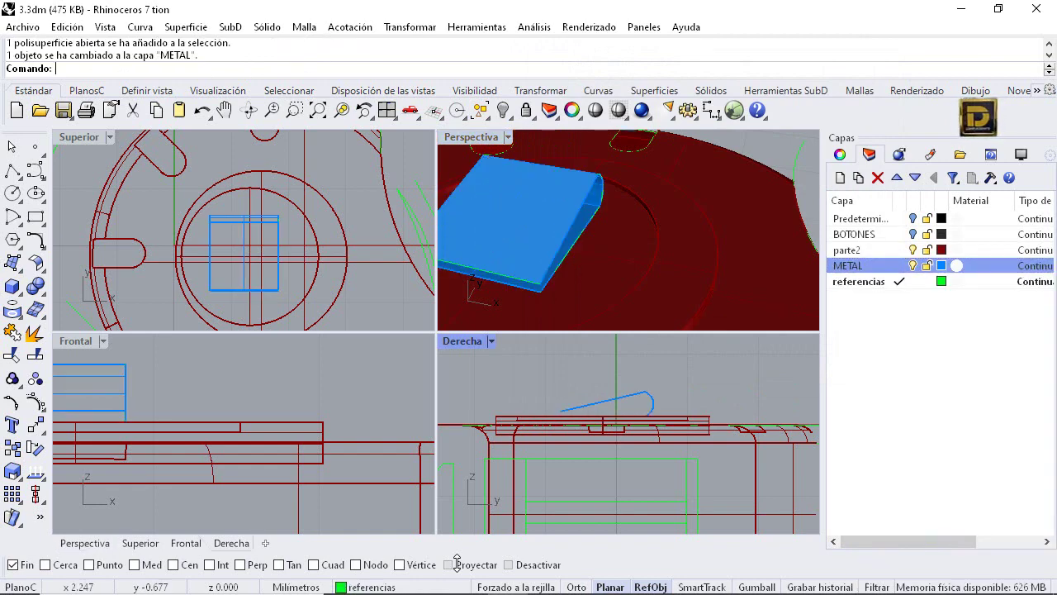
On the METAL layer, draw an arc between the endpoints of the sweep's free sloping edge, bulging outward in the negative Y direction
scroll(627, 231, "down", 3)
mouse_move(628, 231)
right_mouse_down()
mouse_move(641, 247)
mouse_move(710, 219)
right_mouse_up()
scroll(570, 223, "down", 2)
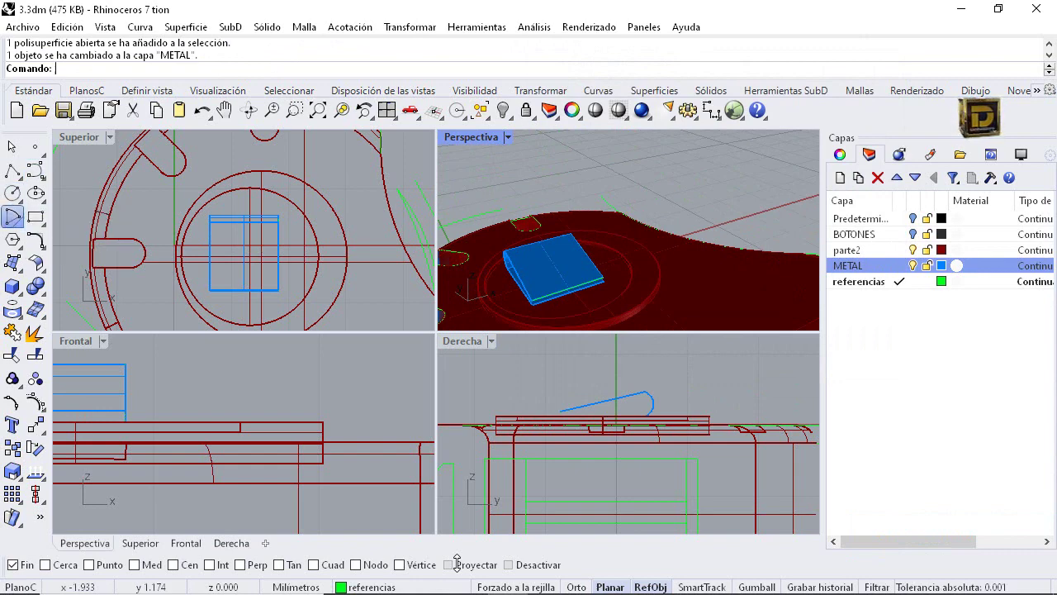
left_click(12, 217)
scroll(545, 272, "up", 3)
left_click(532, 295)
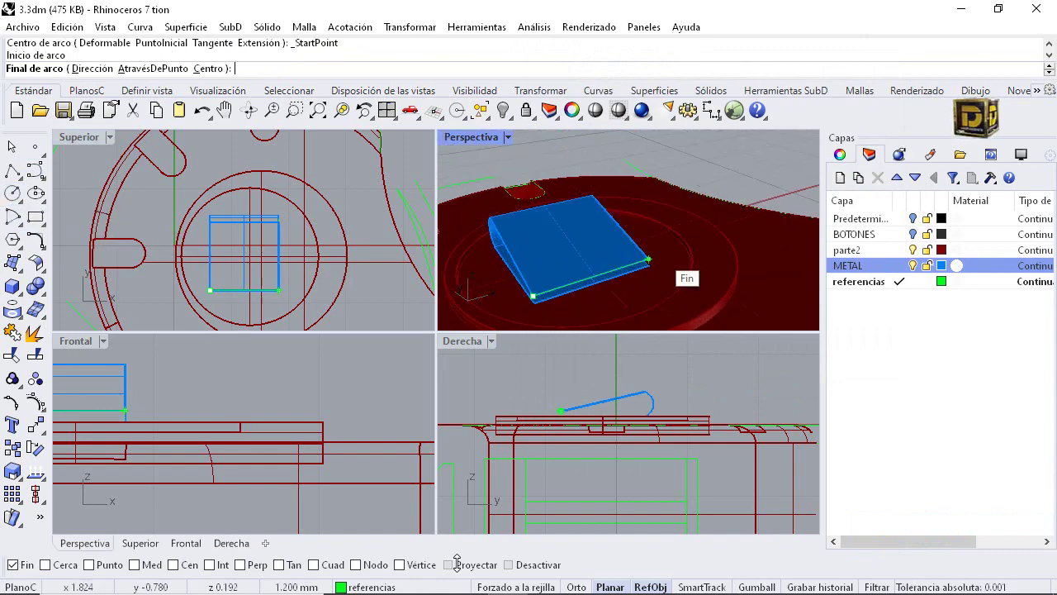
left_click(648, 260)
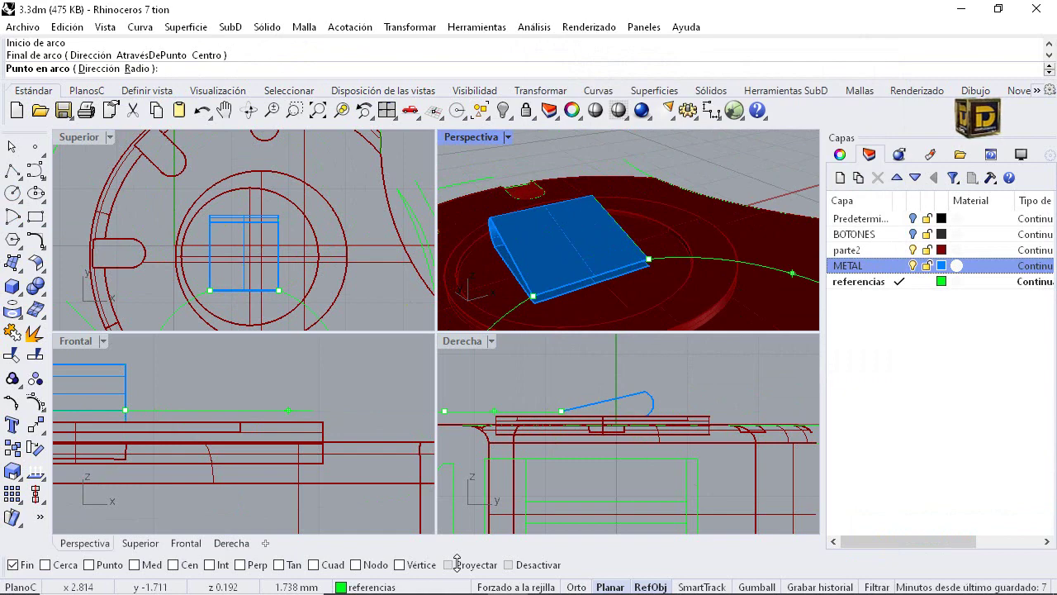
scroll(261, 302, "up", 3)
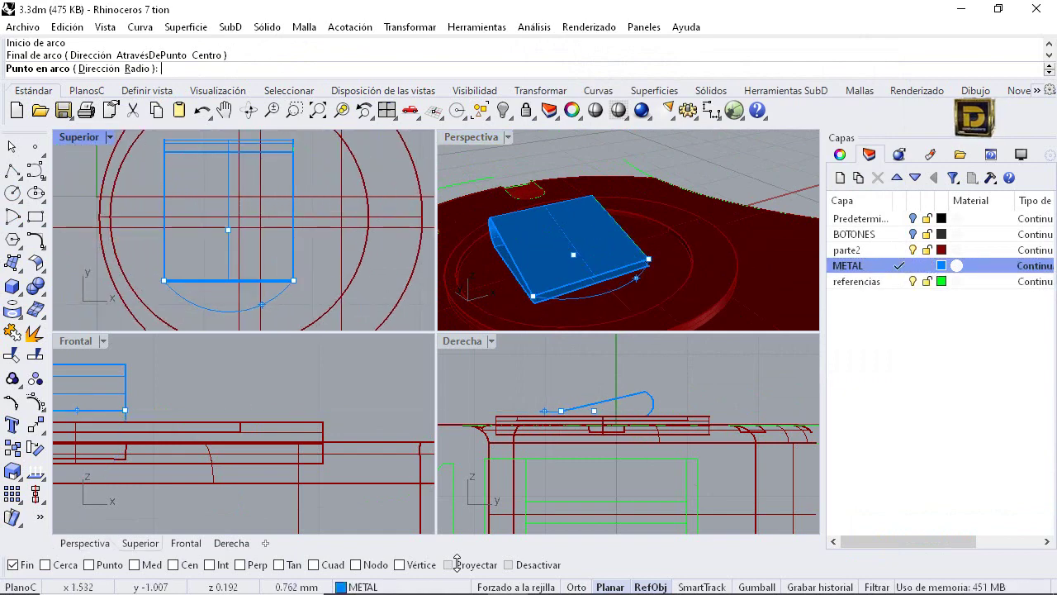
left_click(261, 304)
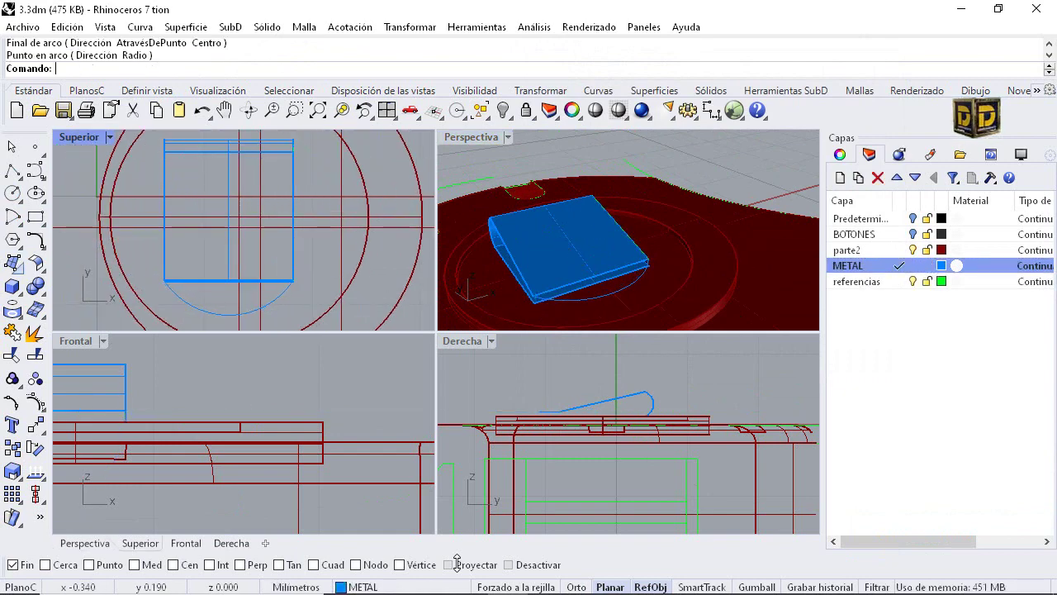
Create a planar surface from the arc and the adjoining straight edge of the swept METAL polysurface
left_click(18, 270)
left_click(61, 271)
scroll(602, 284, "up", 6)
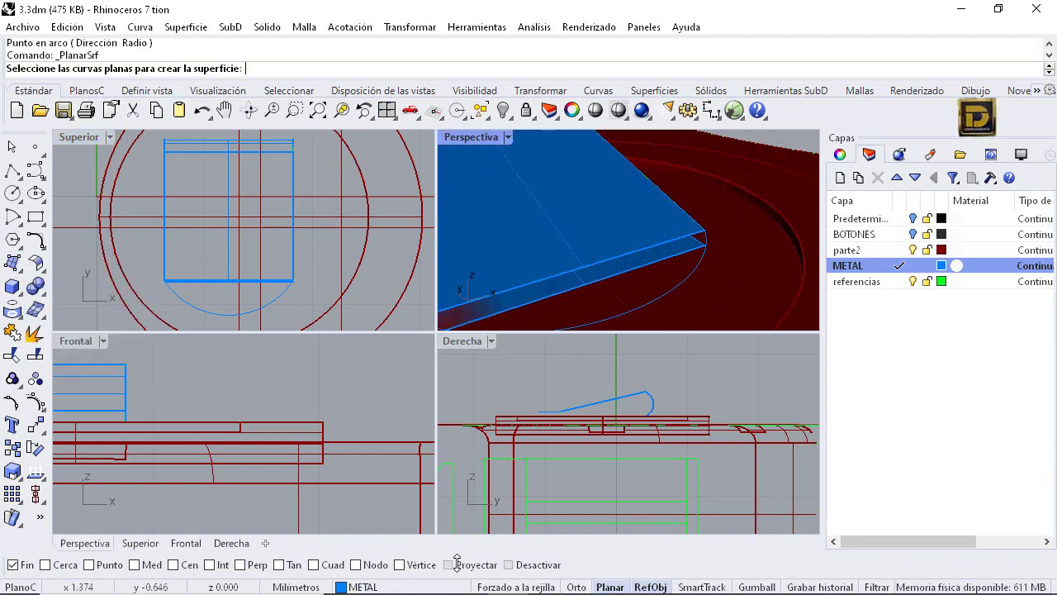
left_click(663, 294)
left_click(671, 242)
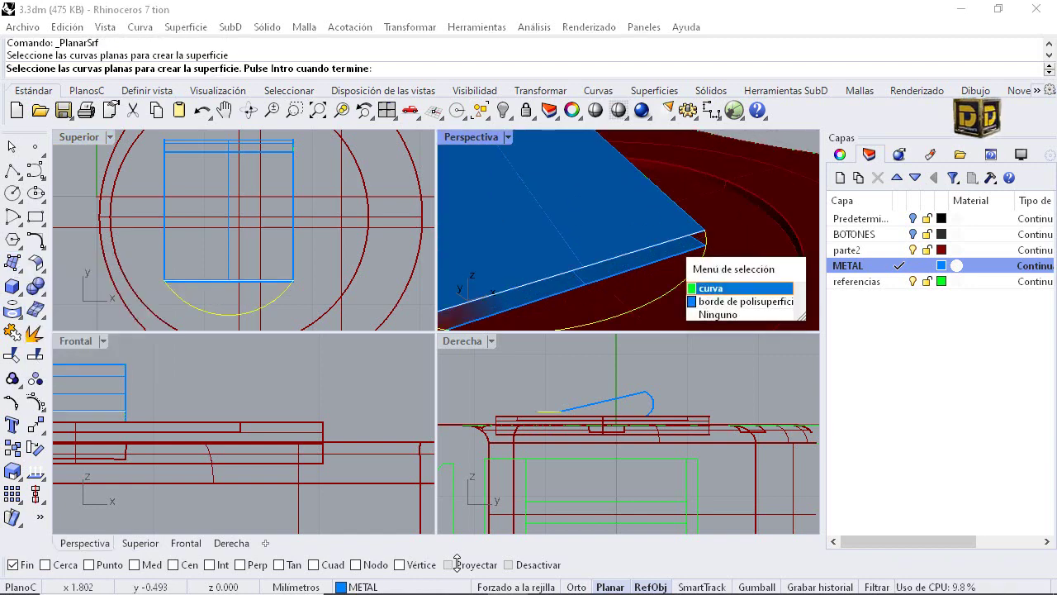
left_click(708, 286)
key("Return")
scroll(680, 231, "down", 7)
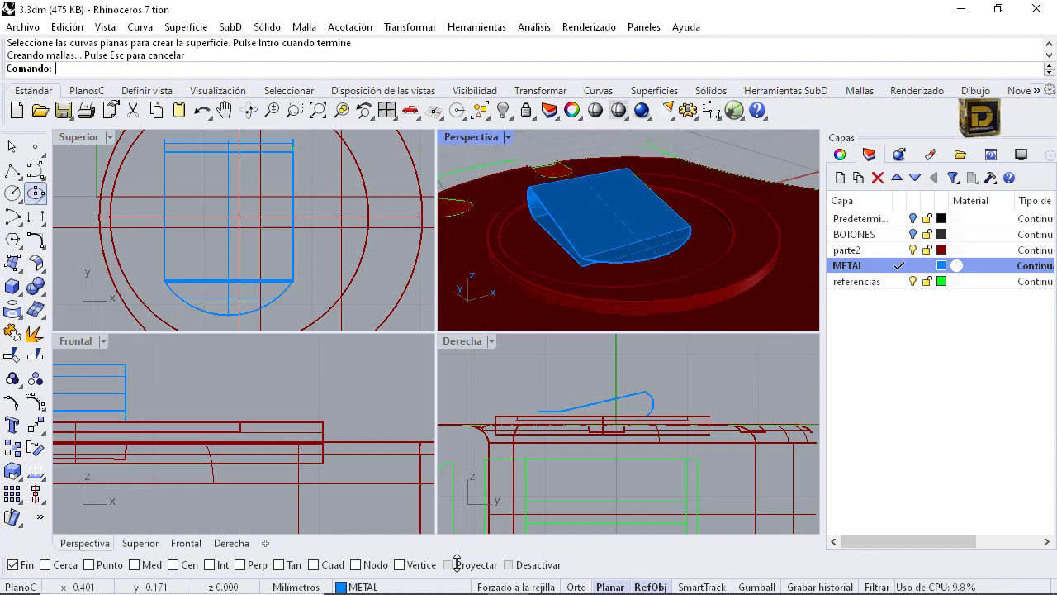
Join the swept wedge with the rounded planar surface at its free edge
left_click(12, 332)
left_click(599, 246)
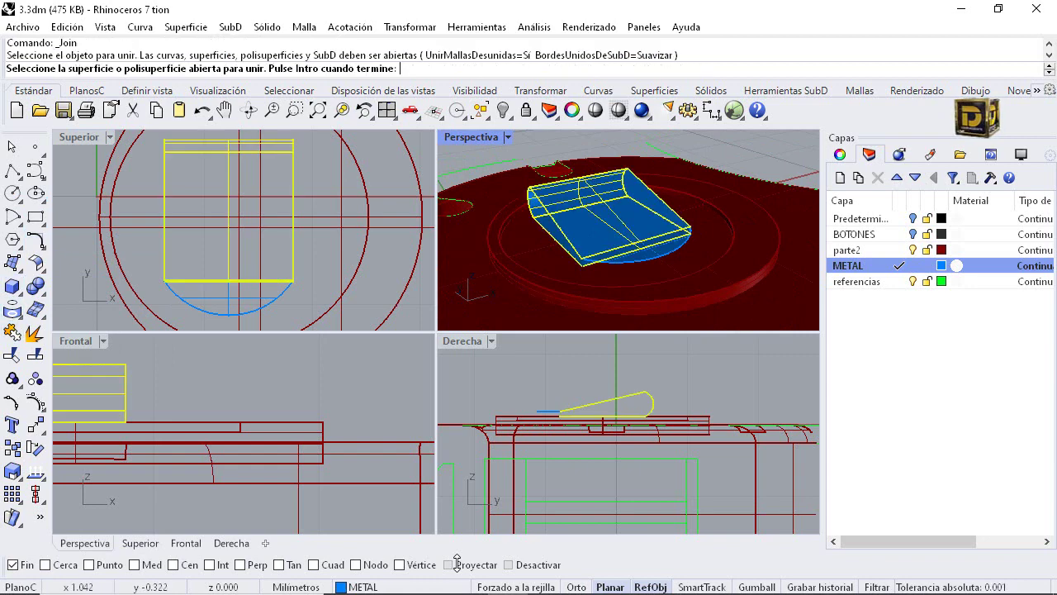
key("Return")
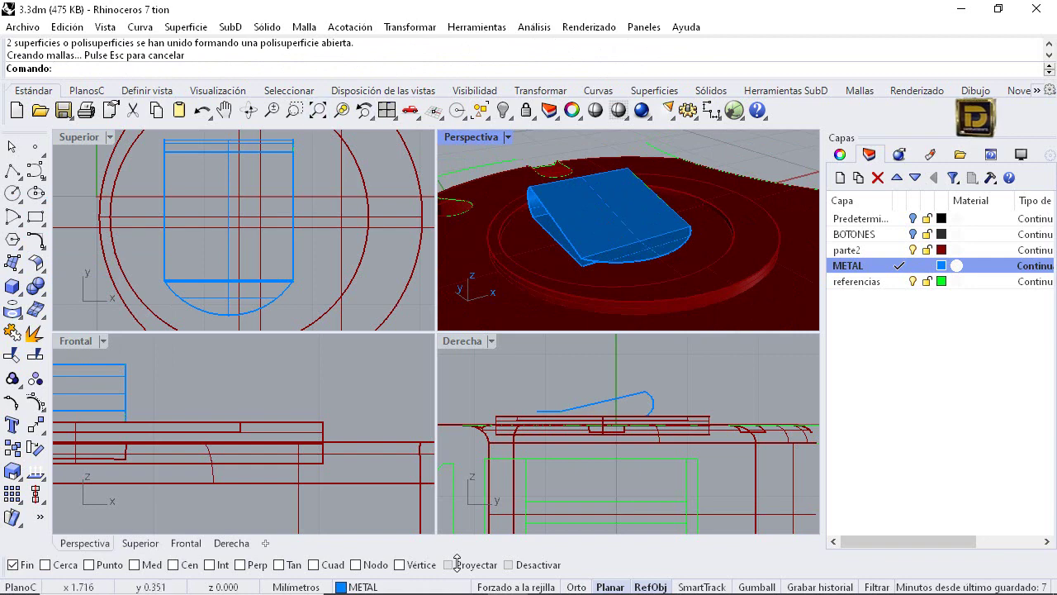
Using only the Mid snap, draw a 0.8 mm line in the positive Y direction from the midpoint of the wedge's front edge
scroll(266, 215, "down", 3)
left_click(12, 170)
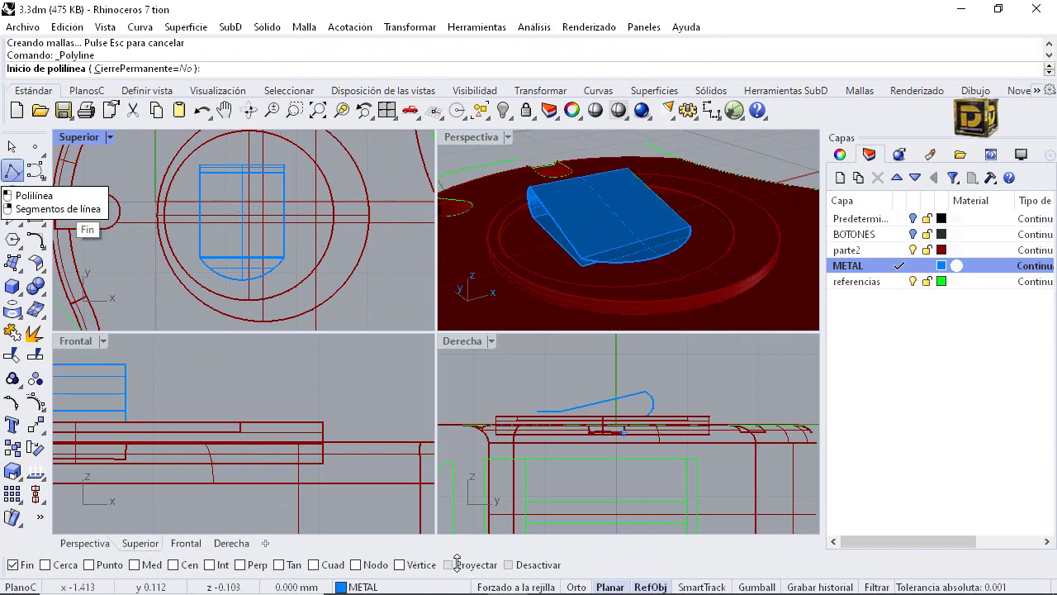
left_click(12, 170)
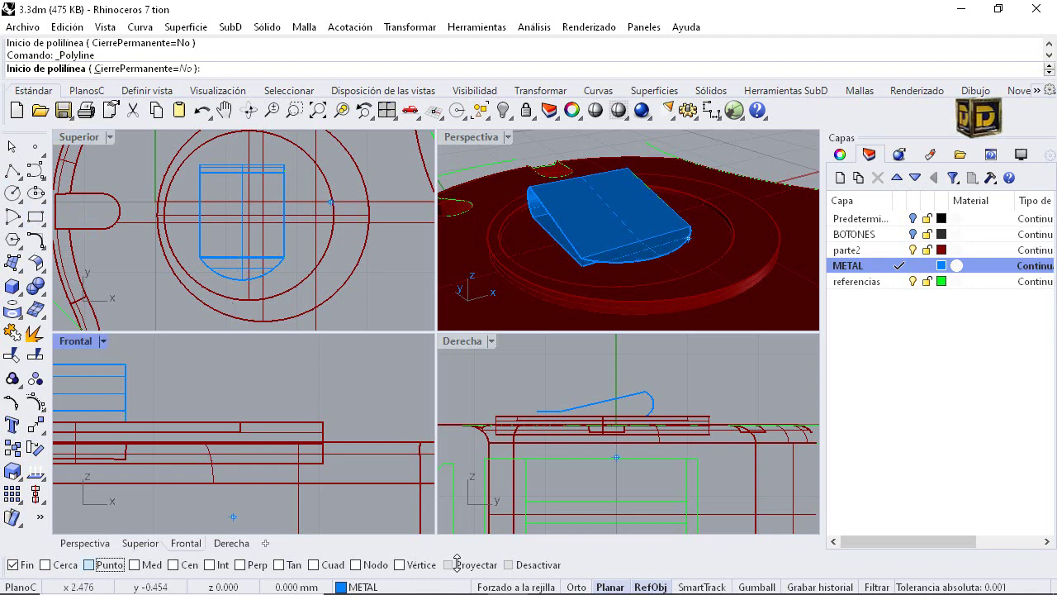
right_click(14, 565)
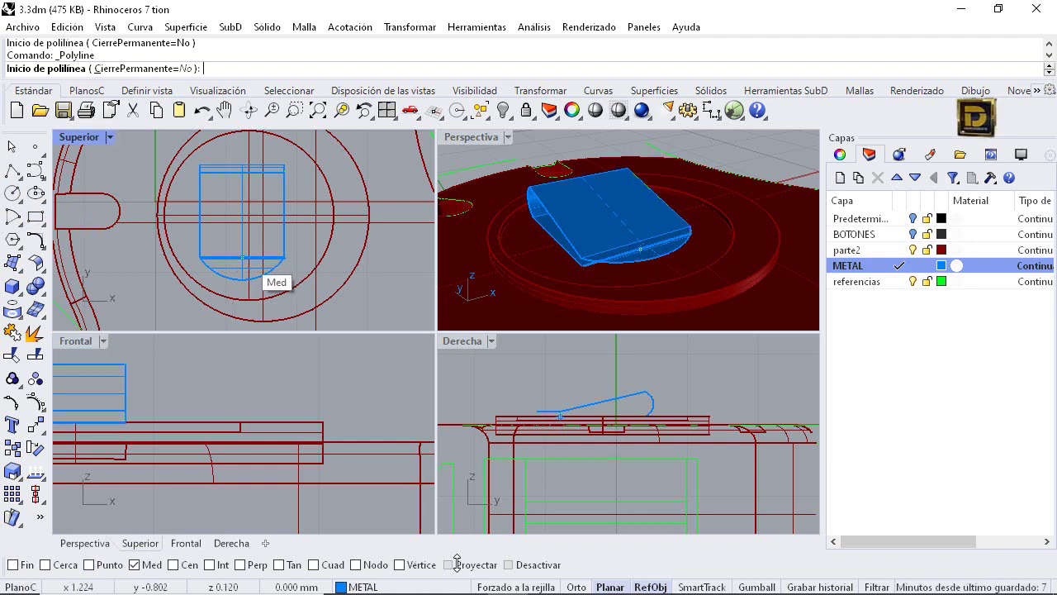
left_click(259, 273)
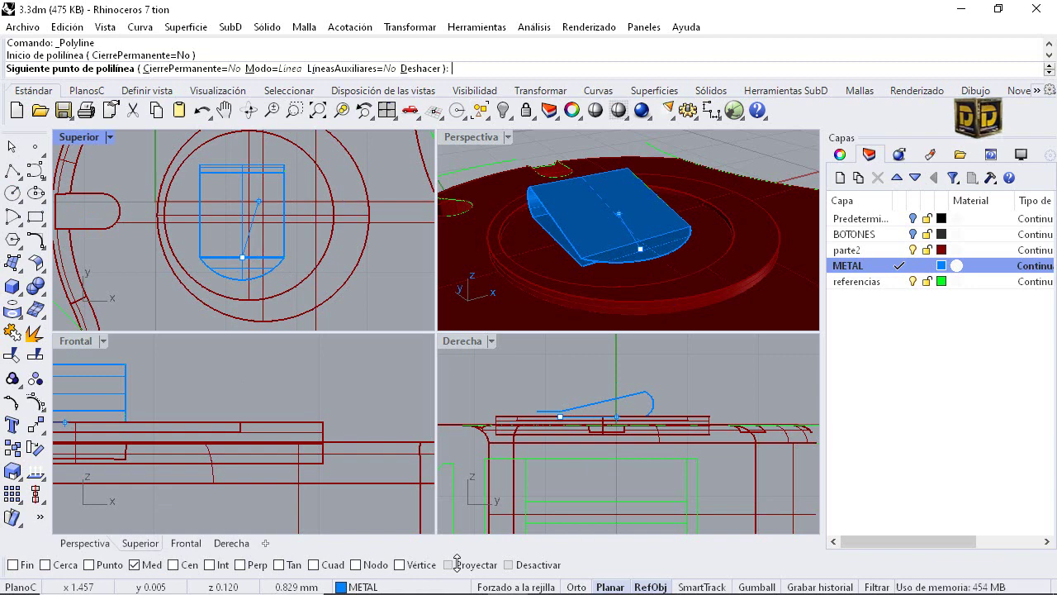
type(".")
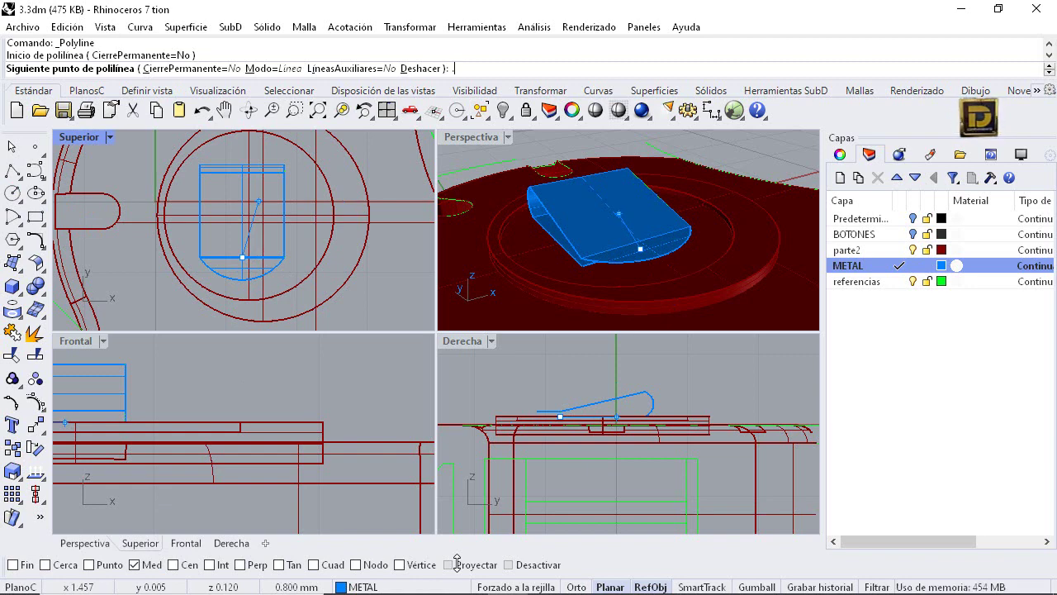
type("8")
key("Return")
left_click(242, 191)
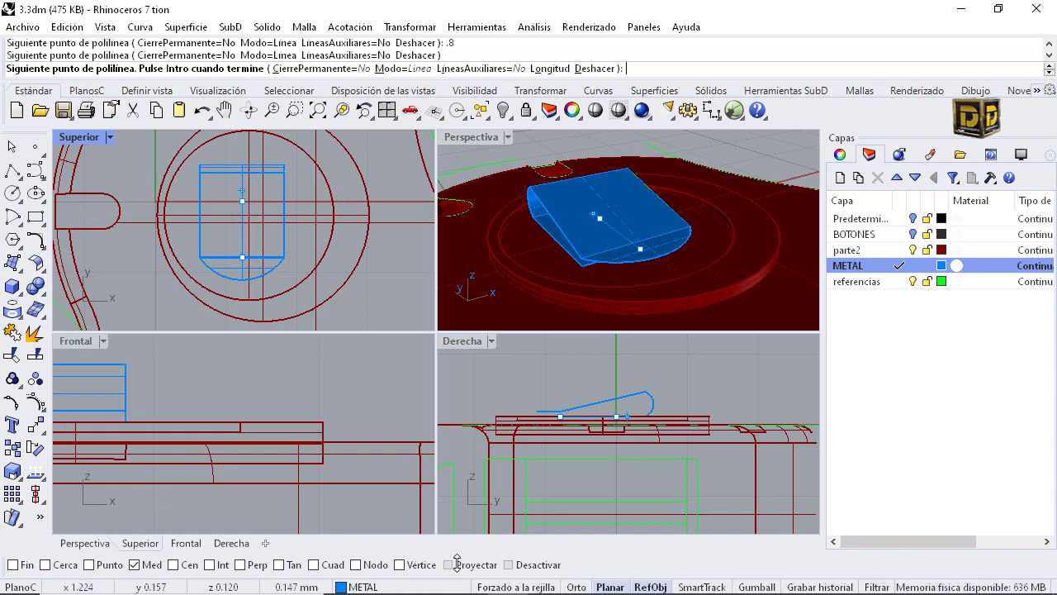
key("Return")
Move the 0.8 mm line by its midpoint 0.4 mm in the positive Y direction
left_click(241, 225)
left_click(289, 272)
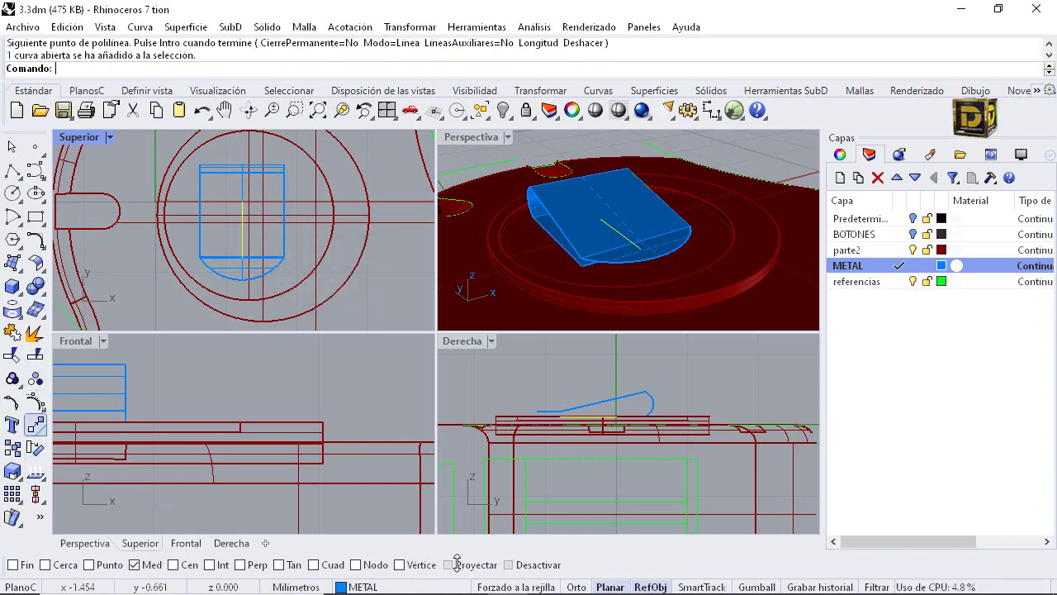
left_click(36, 425)
left_click(243, 229)
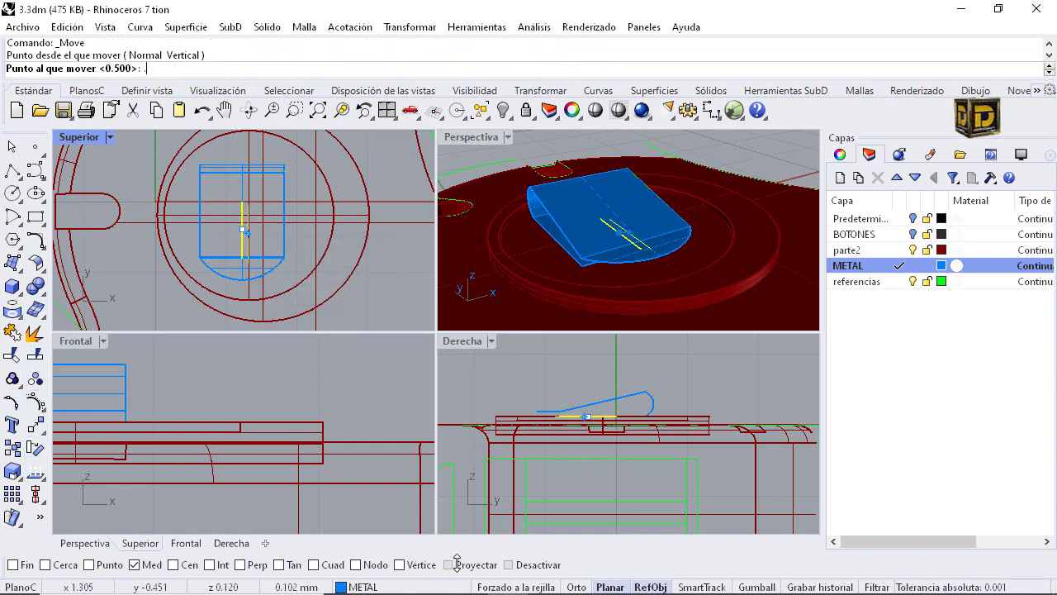
type(".4")
key("Return")
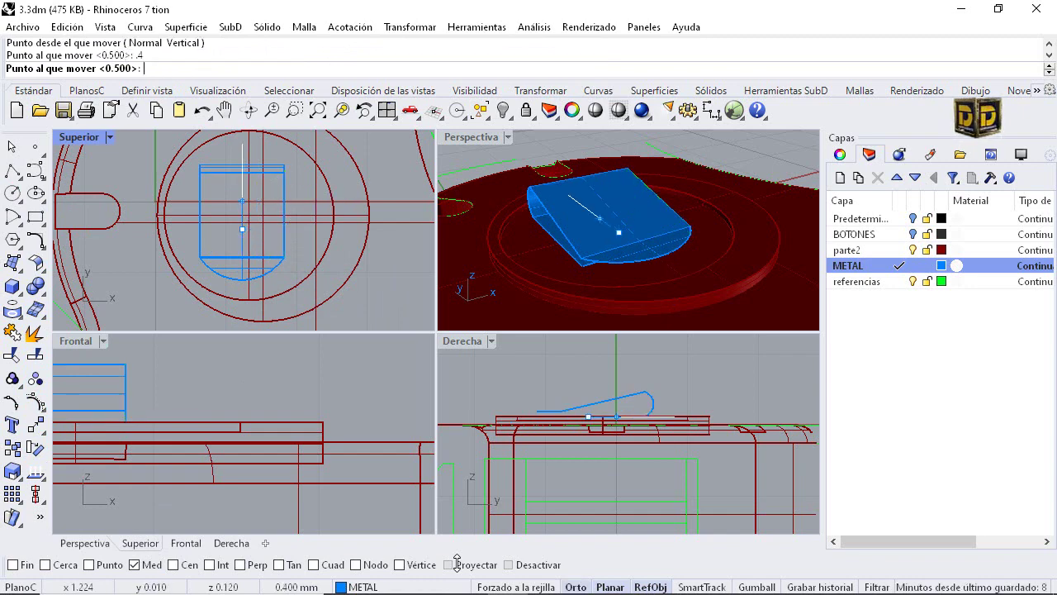
left_click(242, 200, "shift")
Move the line 0.1 mm in the negative Y direction, and shift it 0.2 mm off the wedge's centreline in negative X
key("Return")
left_click(242, 200)
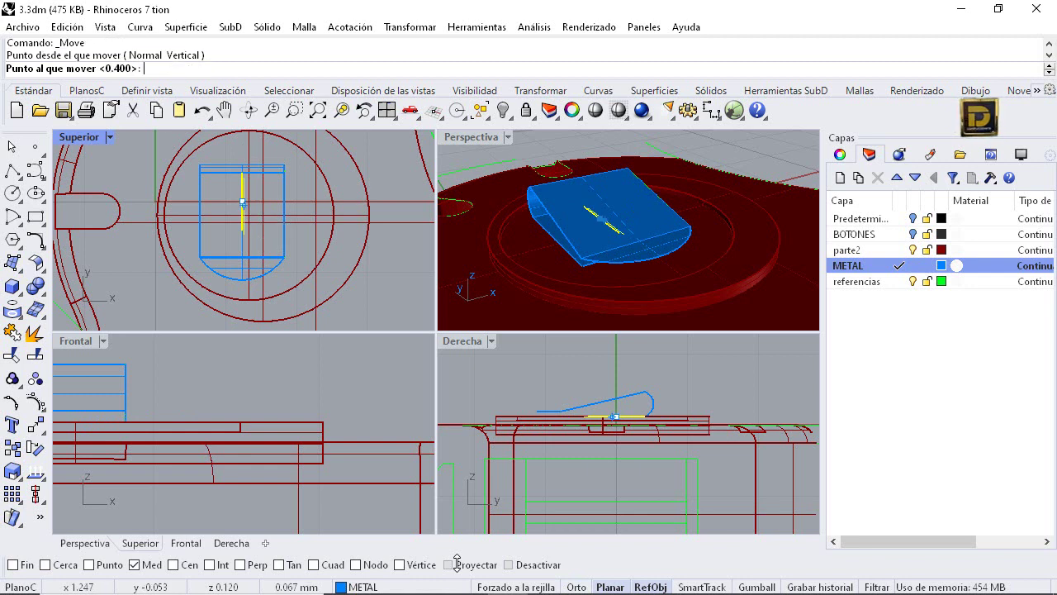
type(".4")
key("Return")
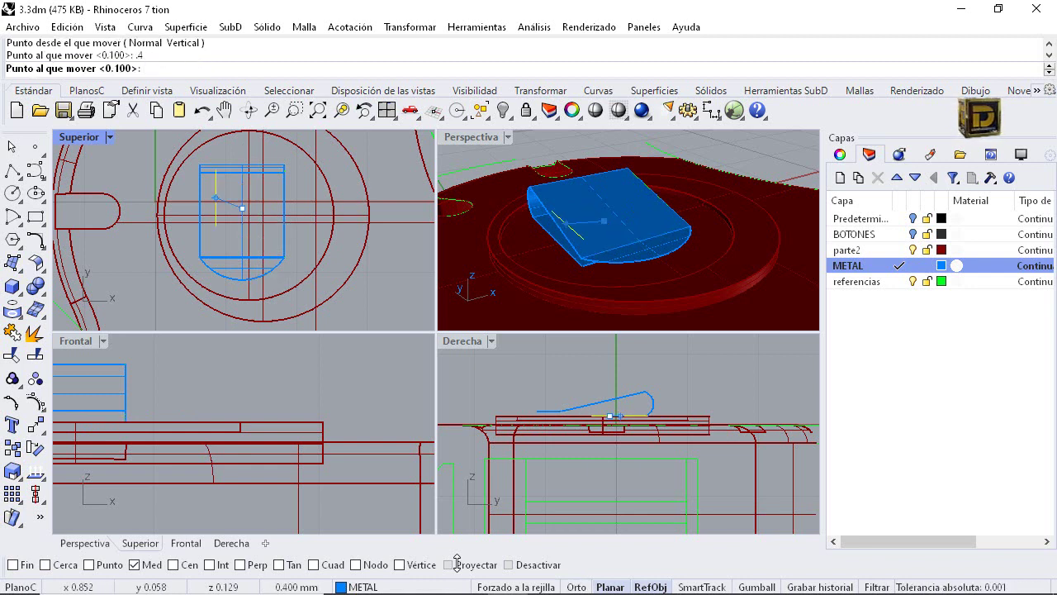
type(".2")
key("Return")
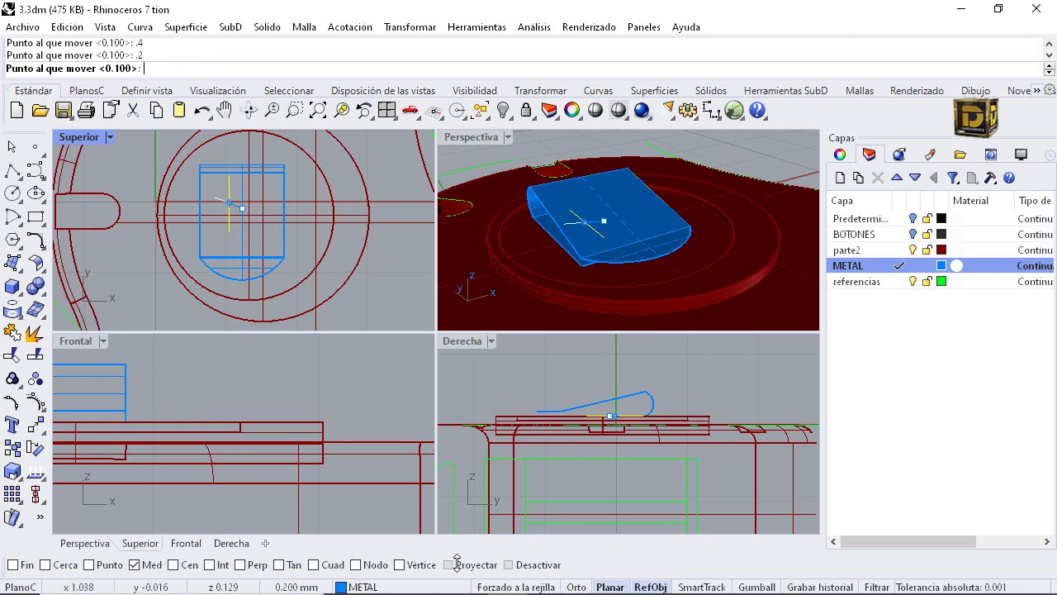
key("Return")
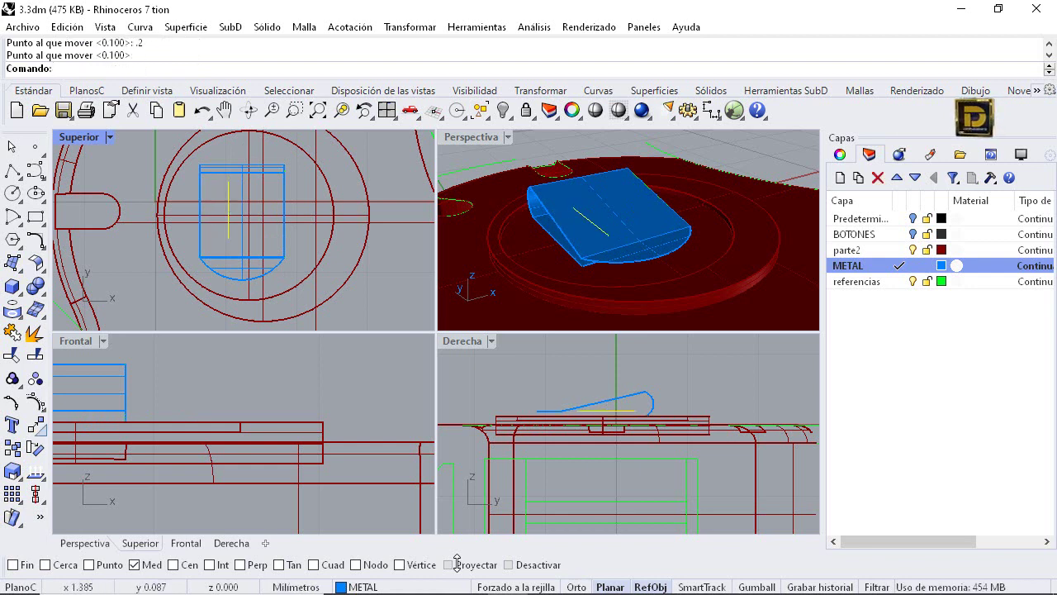
Mirror the offset line across the wedge's lengthwise centreline, keeping the original
left_click(36, 425)
left_click(60, 455)
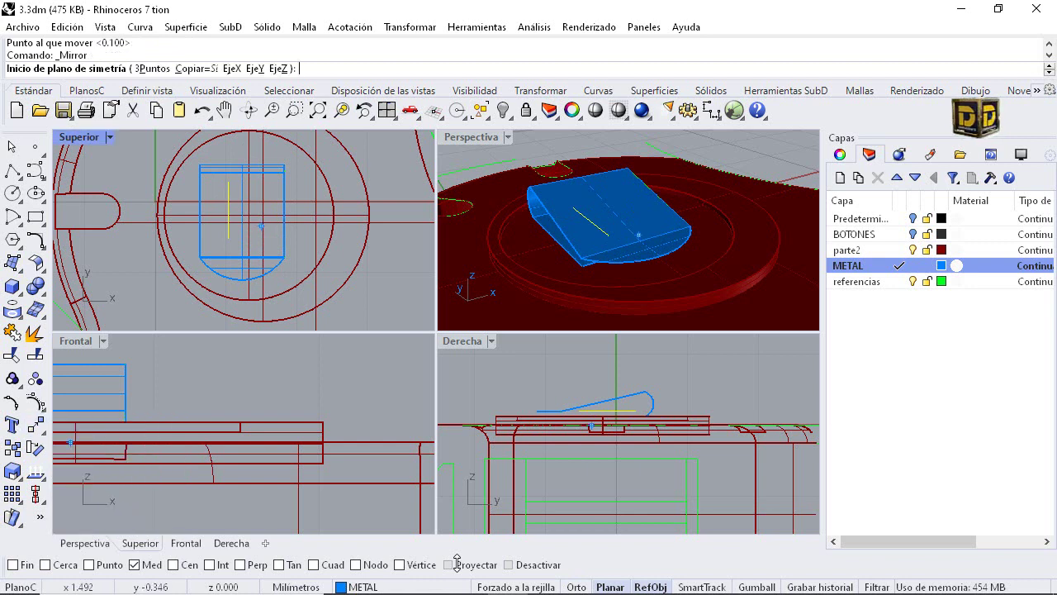
left_click(242, 172)
left_click(242, 256)
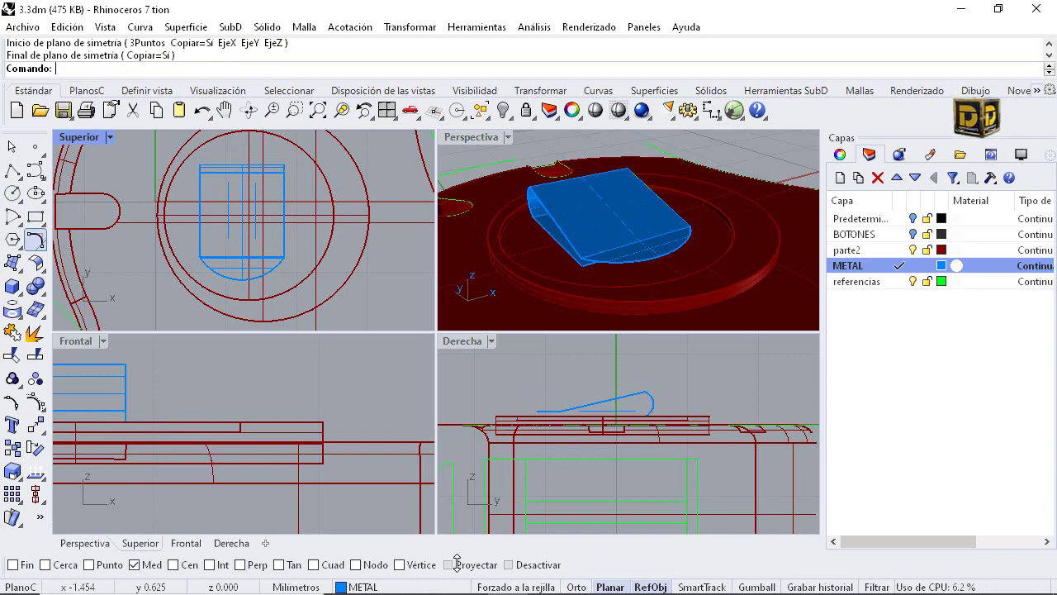
Connect the two parallel lines with arc blends at both ends to form a slot outline
left_click(37, 241)
left_click(176, 247)
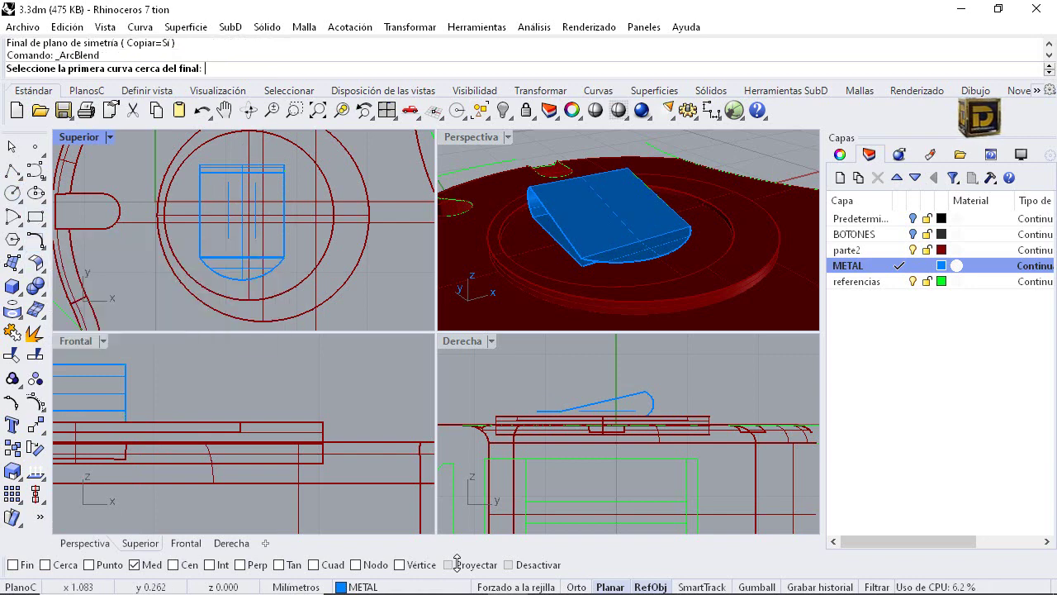
left_click(229, 184)
left_click(255, 187)
key("Return")
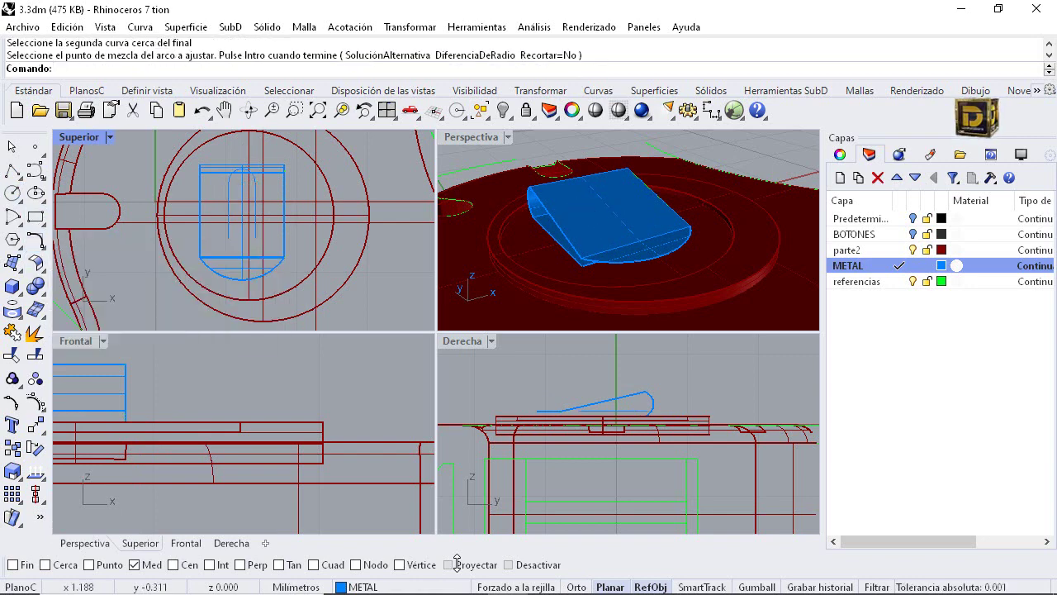
key("Return")
left_click(229, 231)
left_click(255, 235)
key("Return")
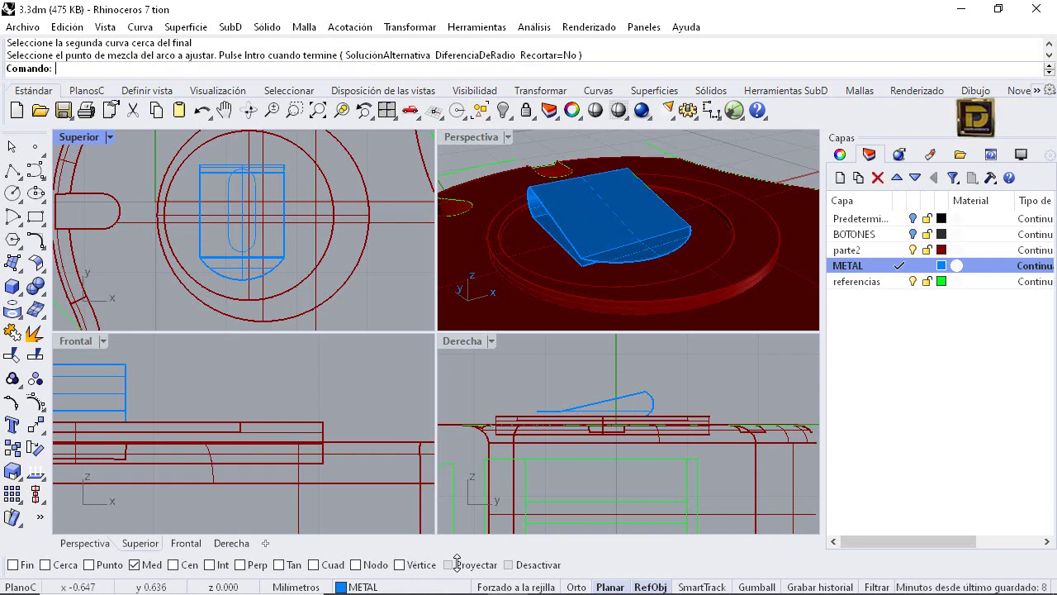
Select both straight sides of the slot outline
left_click(229, 210)
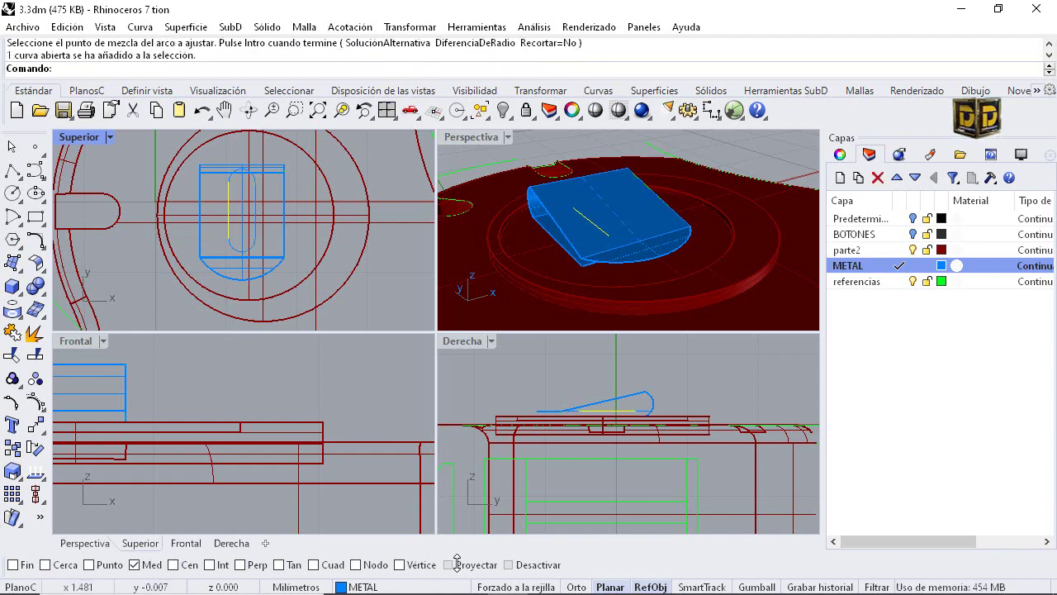
left_click(254, 216)
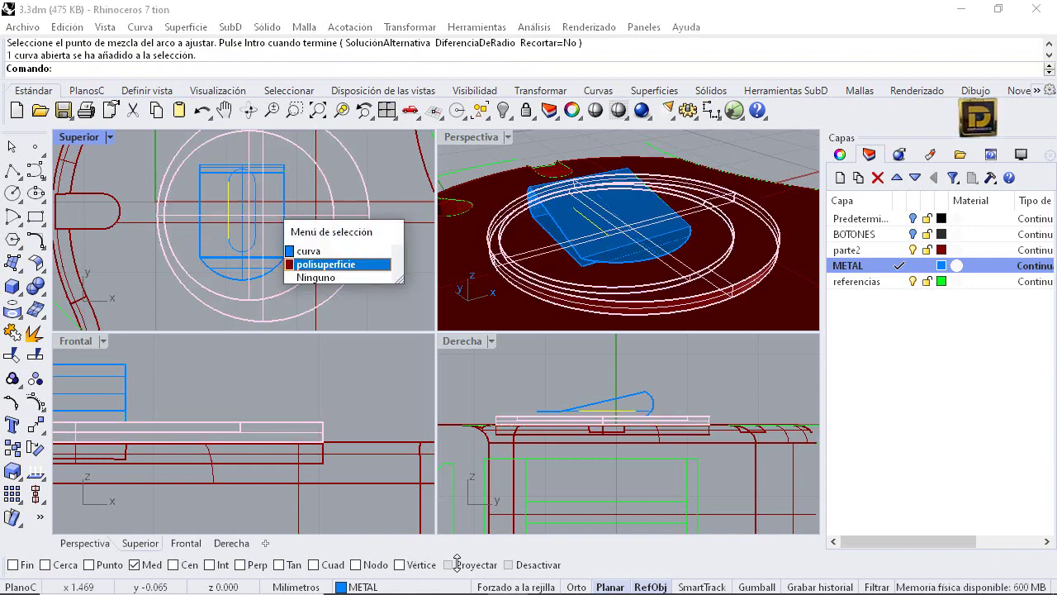
left_click(309, 247)
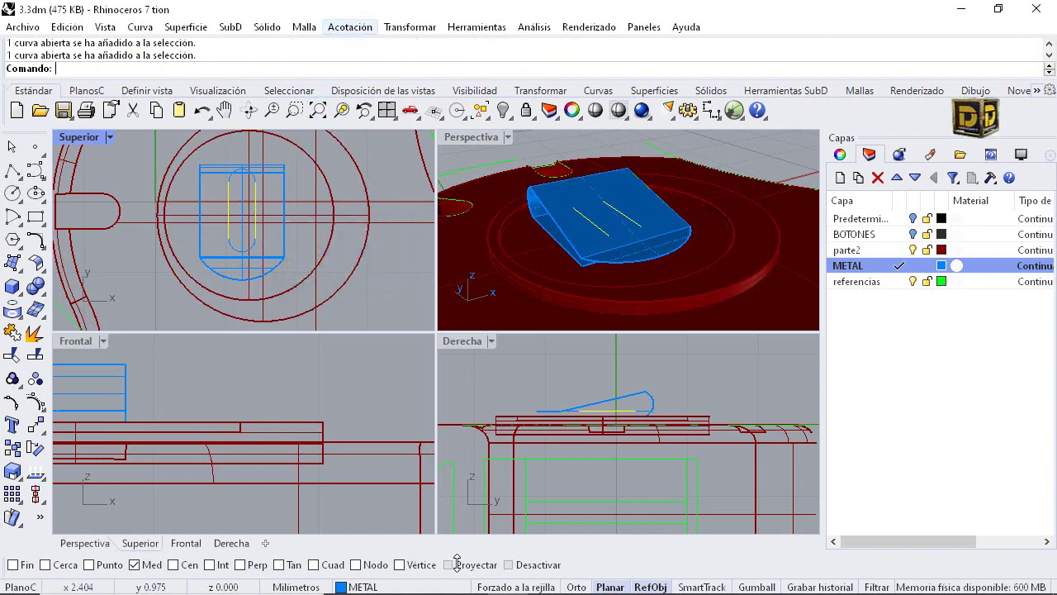
Measure the length of one straight slot side with a temporary dimension between its endpoints, enabling the End snap as well
left_click(350, 27)
left_click(377, 42)
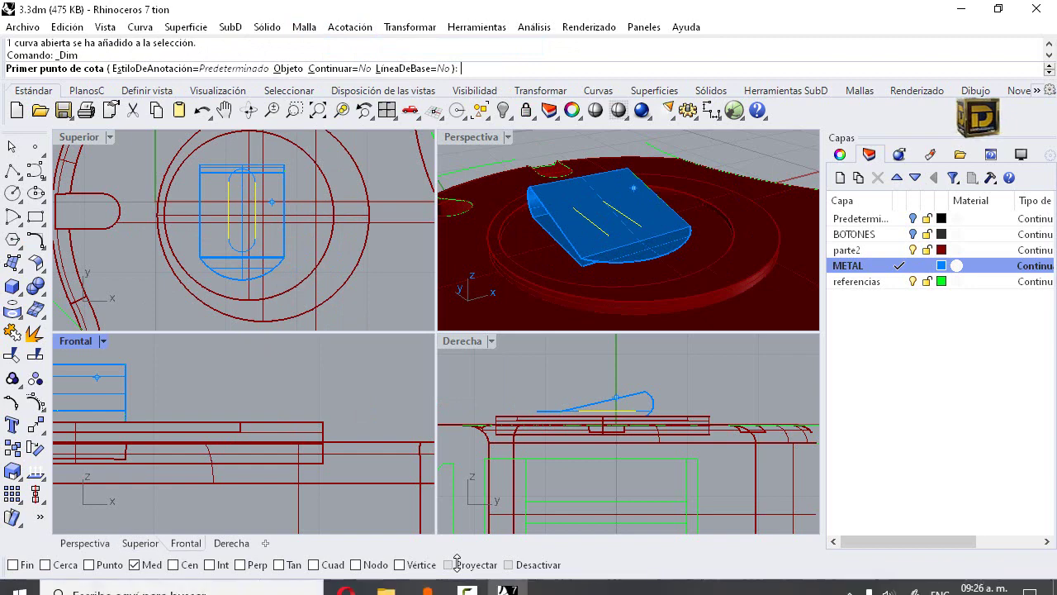
right_click(457, 562)
key("Escape")
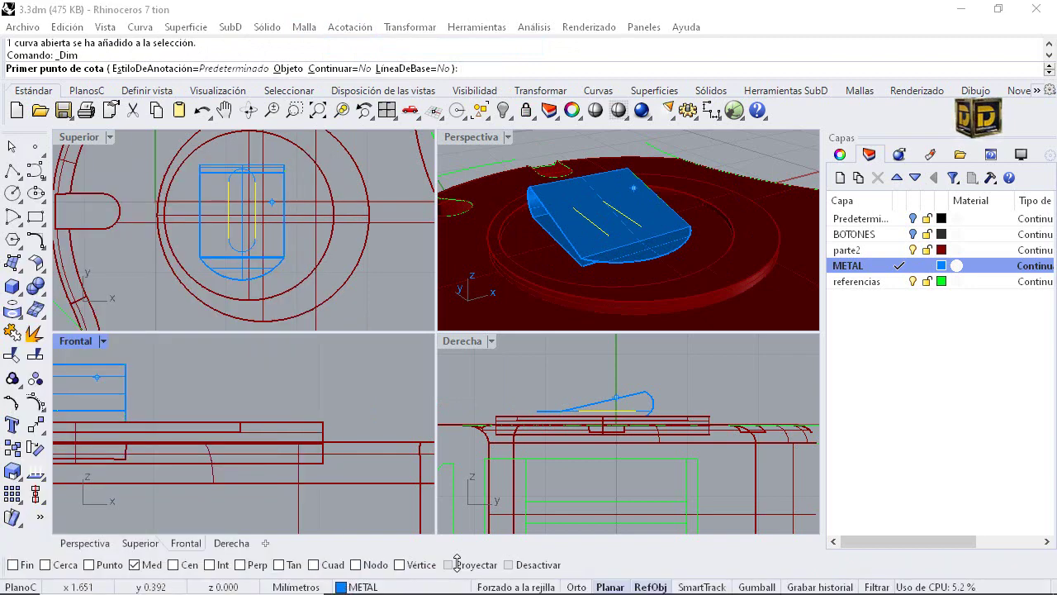
left_click(15, 565)
left_click(255, 182)
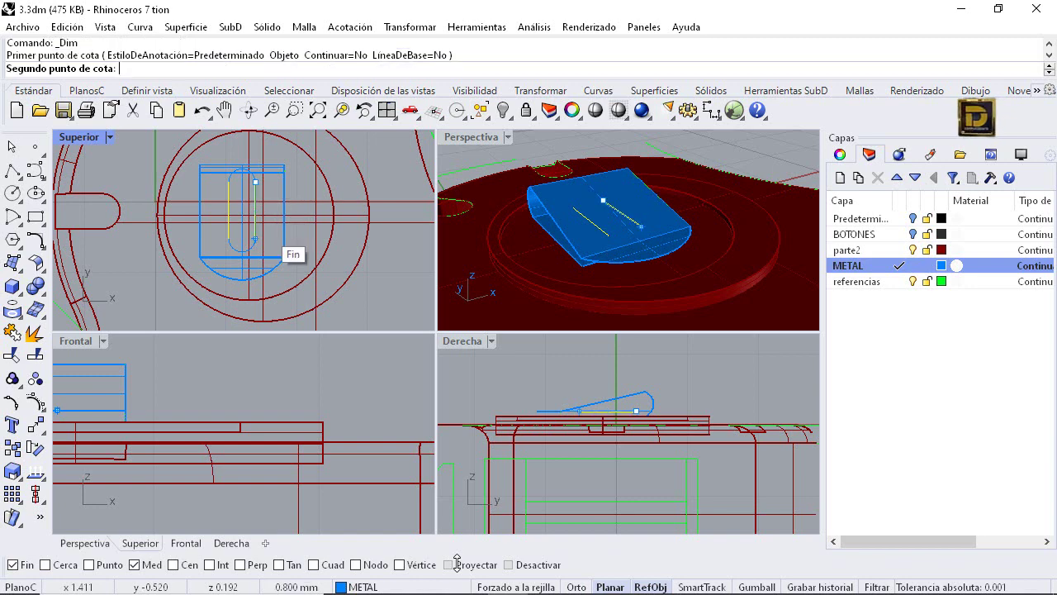
left_click(255, 238)
scroll(382, 238, "down", 5)
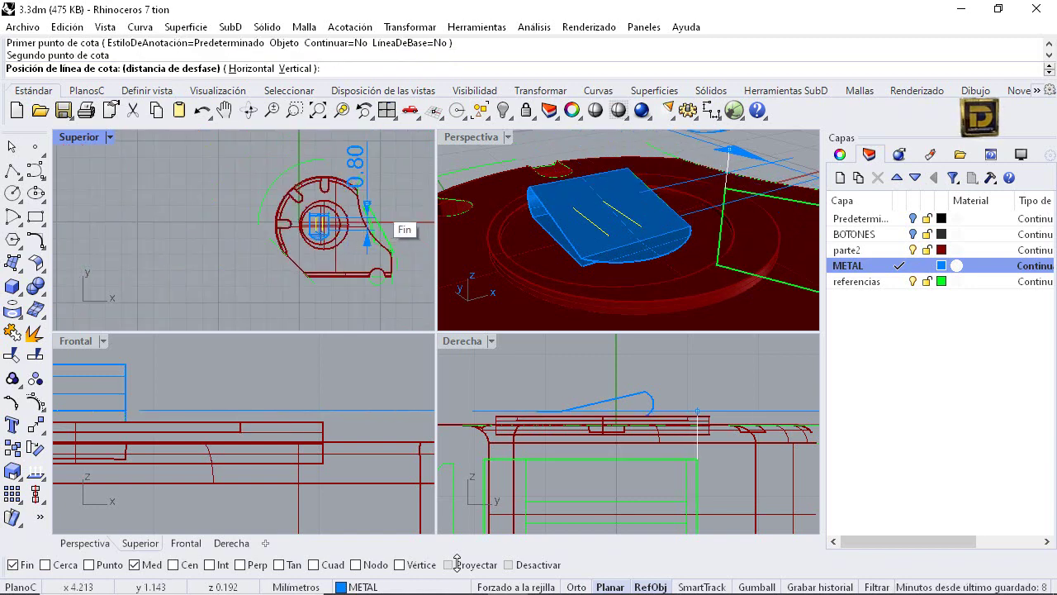
key("Escape")
Scale both straight slot sides in one direction along Y about their midpoint, setting the half-length to 0.3 mm
scroll(337, 213, "up", 12)
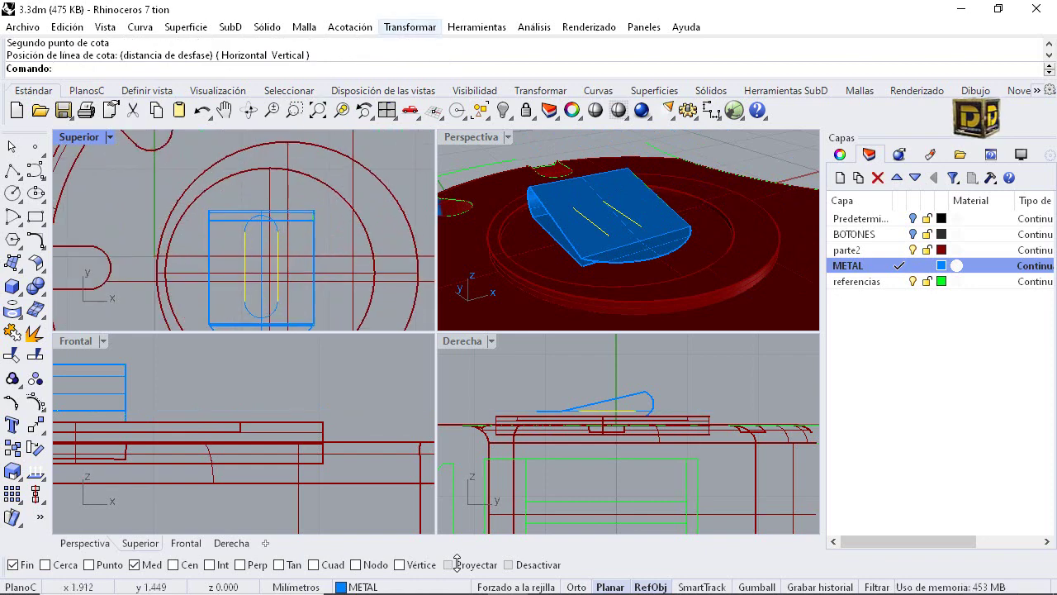
left_click(350, 27)
mouse_move(422, 119)
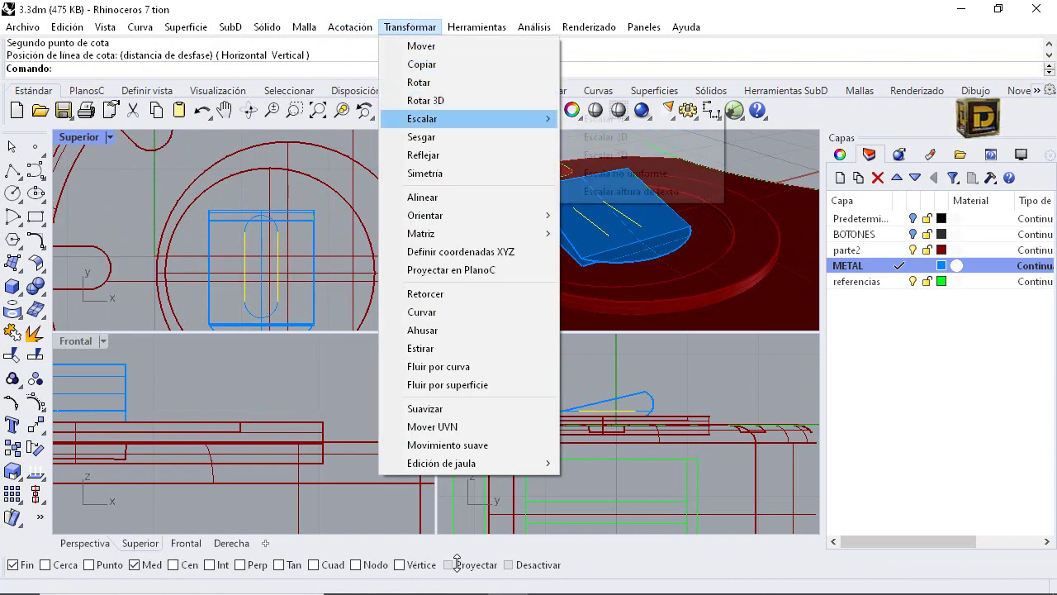
left_click(605, 154)
left_click(277, 265)
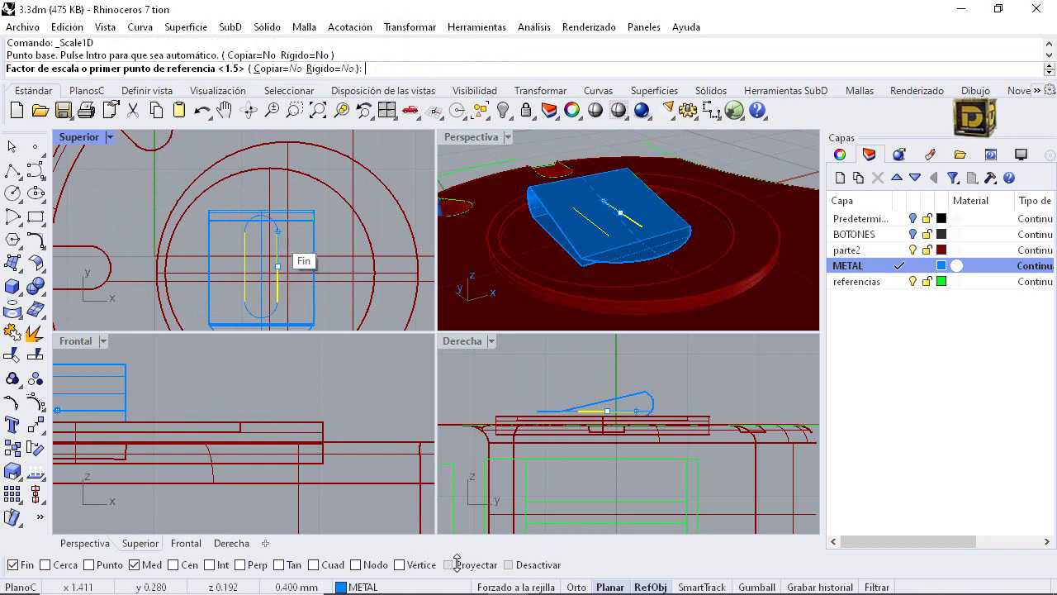
left_click(292, 250)
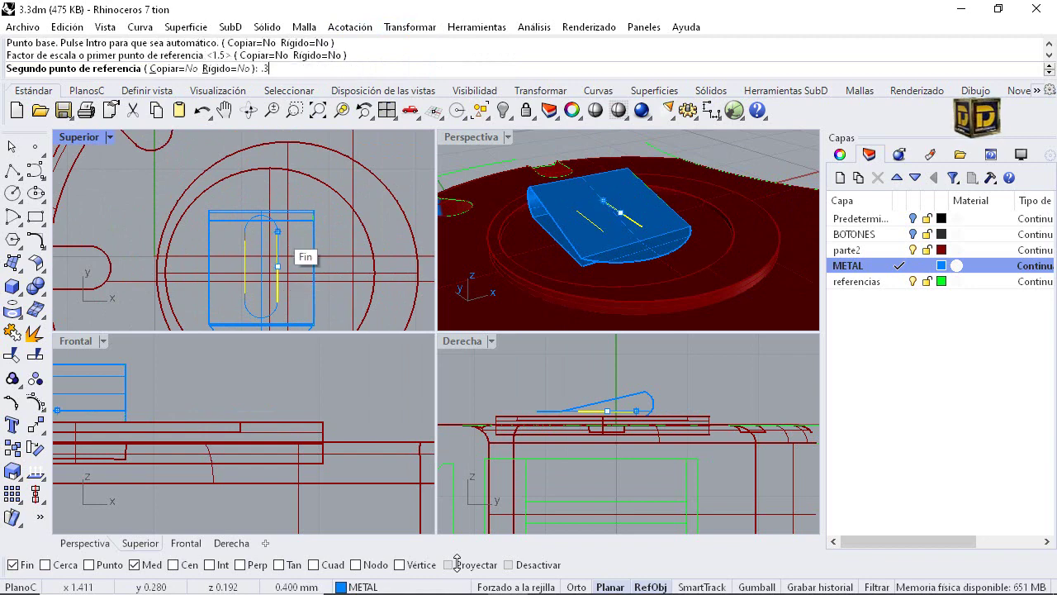
key("Return")
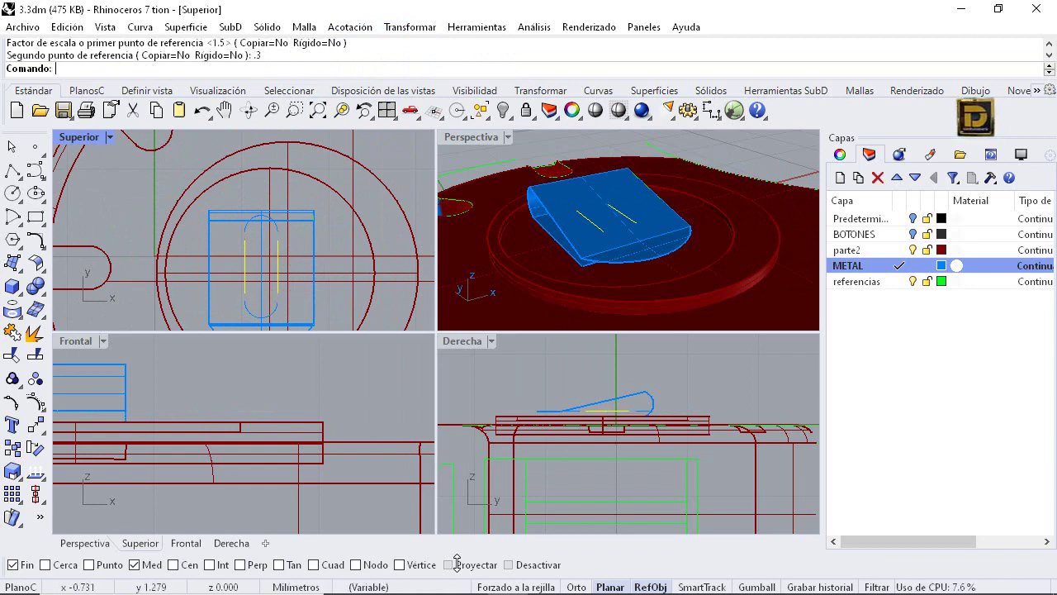
Move the slot's upper arc down so its endpoints meet the upper ends of the shortened straight sides
double_click(79, 137)
scroll(315, 273, "down", 6)
scroll(380, 300, "up", 4)
left_click(380, 307)
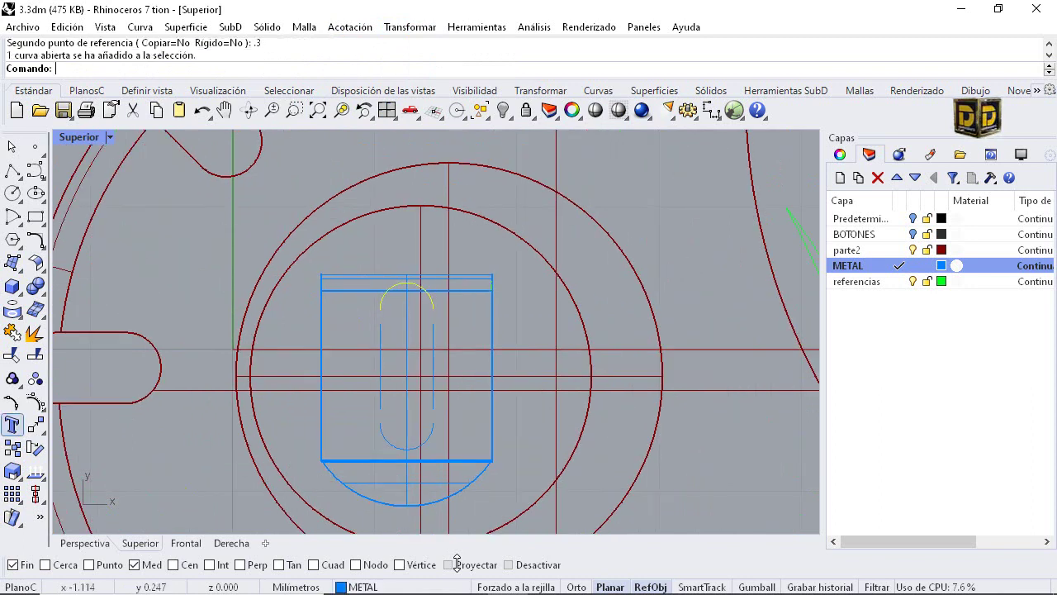
left_click(35, 425)
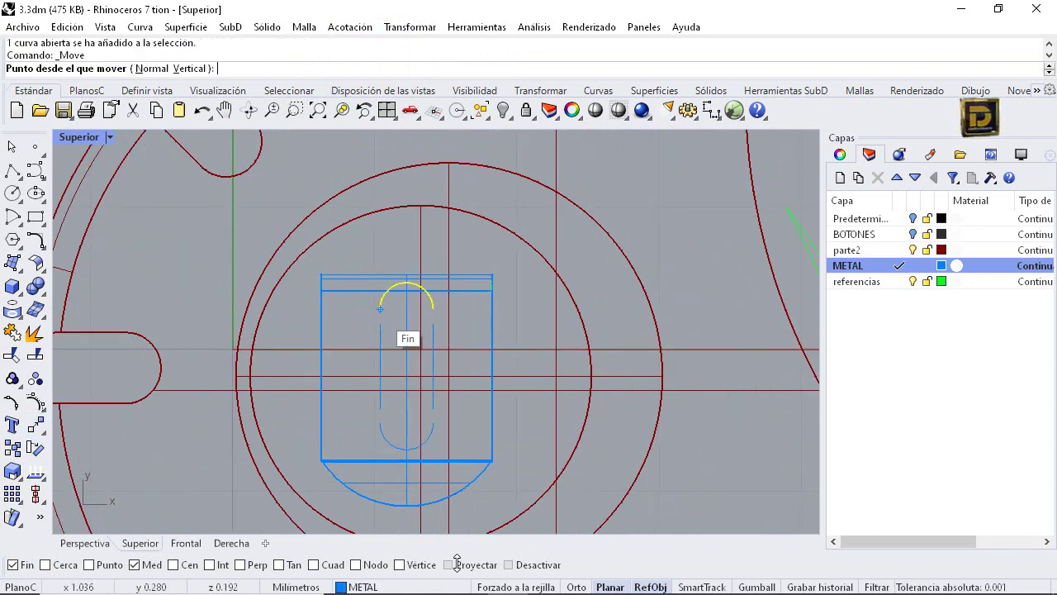
left_click(380, 309)
left_click(380, 323)
right_click(377, 412)
left_click(380, 423)
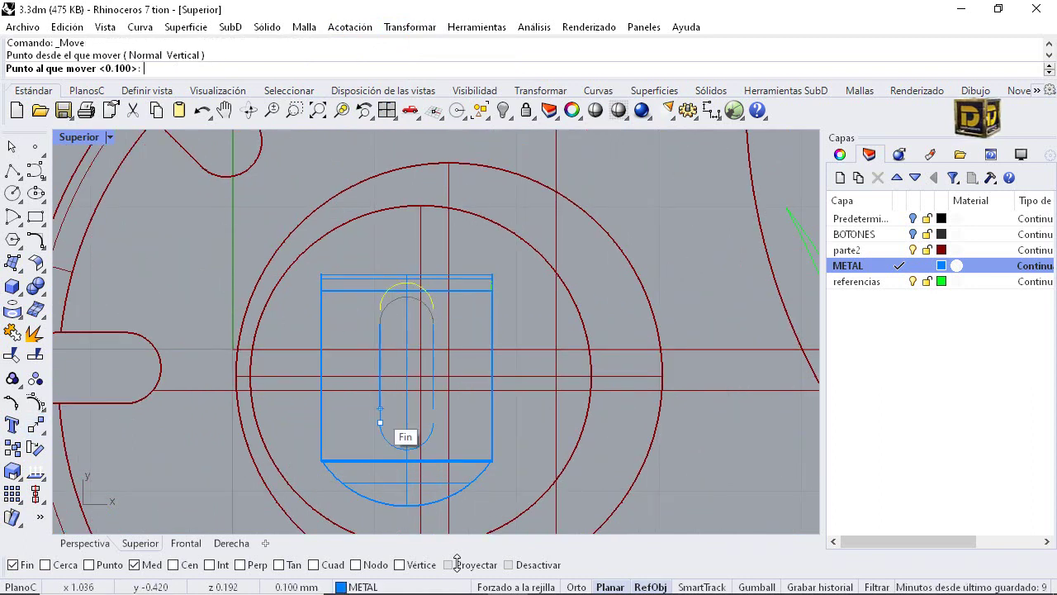
left_click(380, 408)
right_click(369, 322)
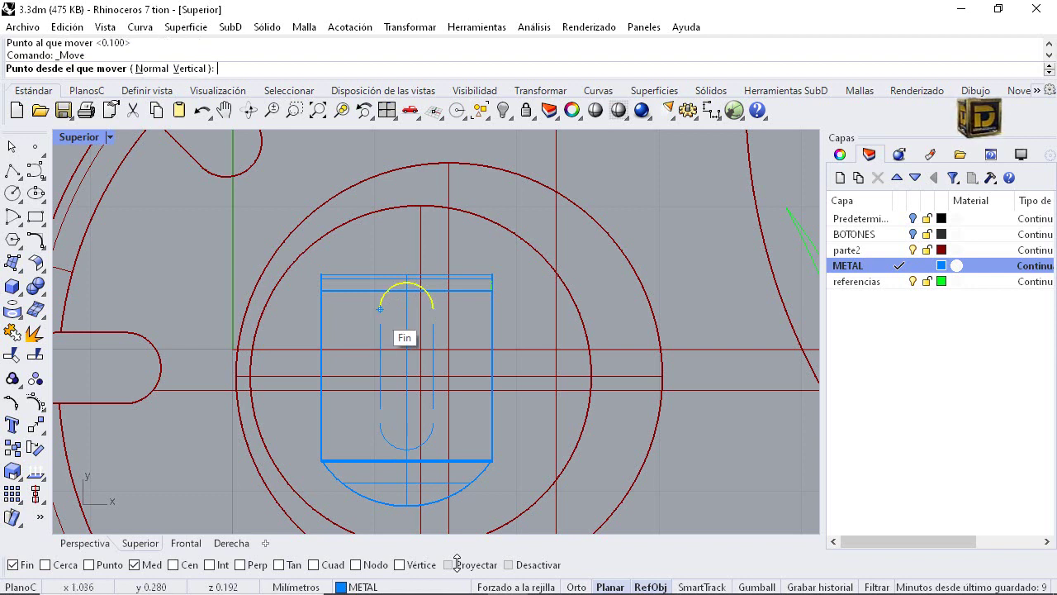
left_click(380, 308)
left_click(380, 324)
Move the slot's lower arc up onto the lower ends of the straight sides and join the four curves into one closed outline
left_click(380, 424)
key("Return")
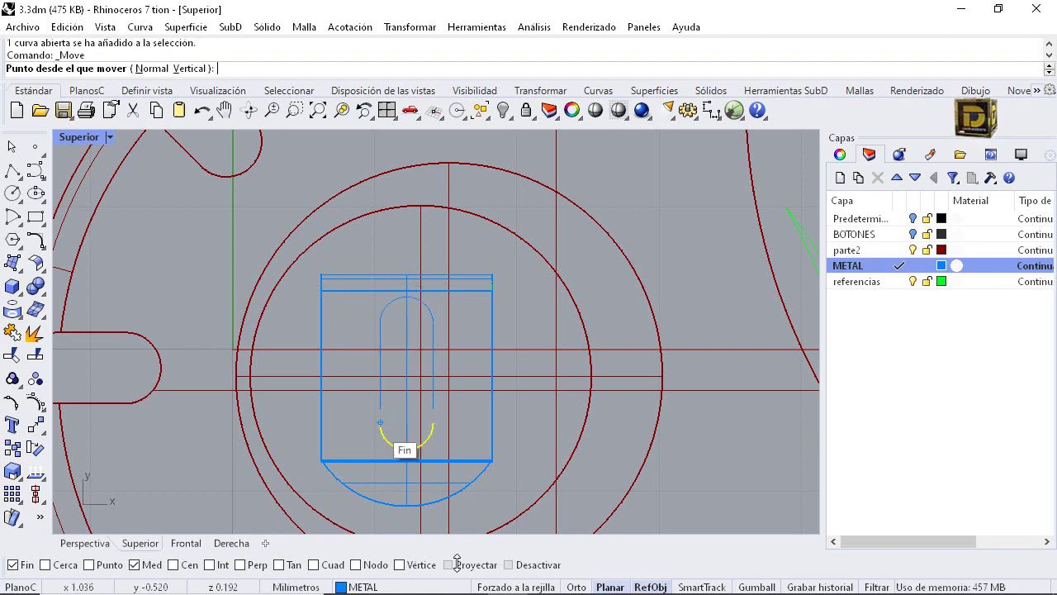
left_click(380, 423)
left_click(379, 409)
left_click_drag(373, 229, 482, 457)
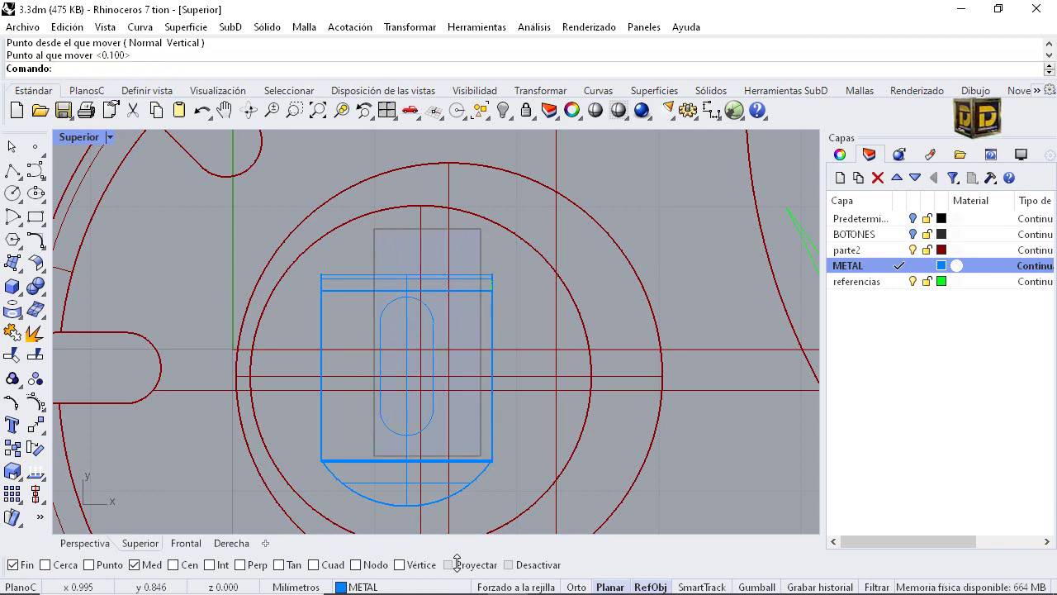
left_click(12, 331)
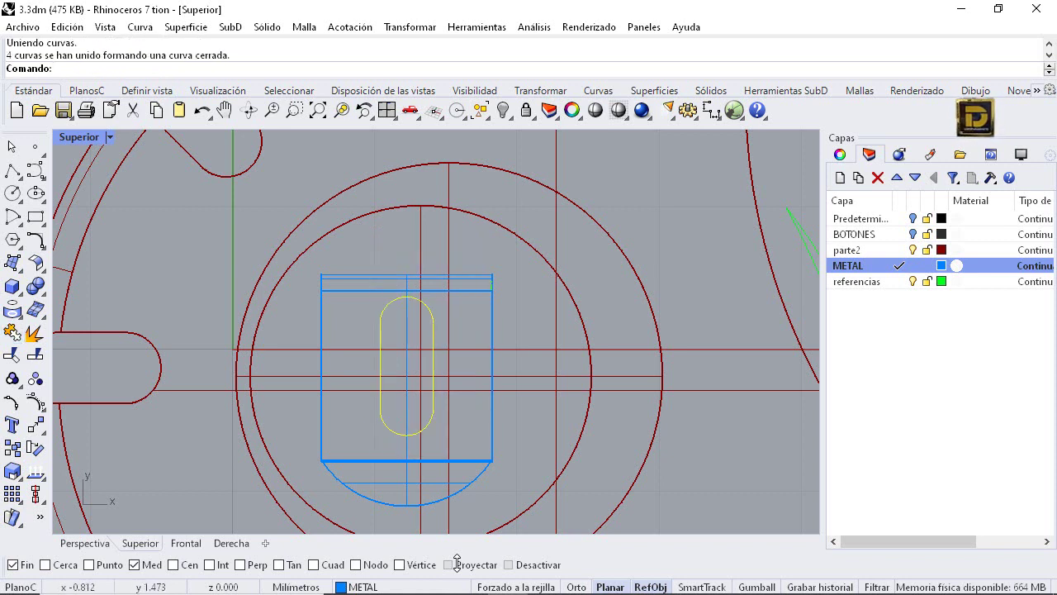
Trim the slot opening out of the METAL wedge's sloped top face, using the closed slot outline as the cutter
double_click(84, 137)
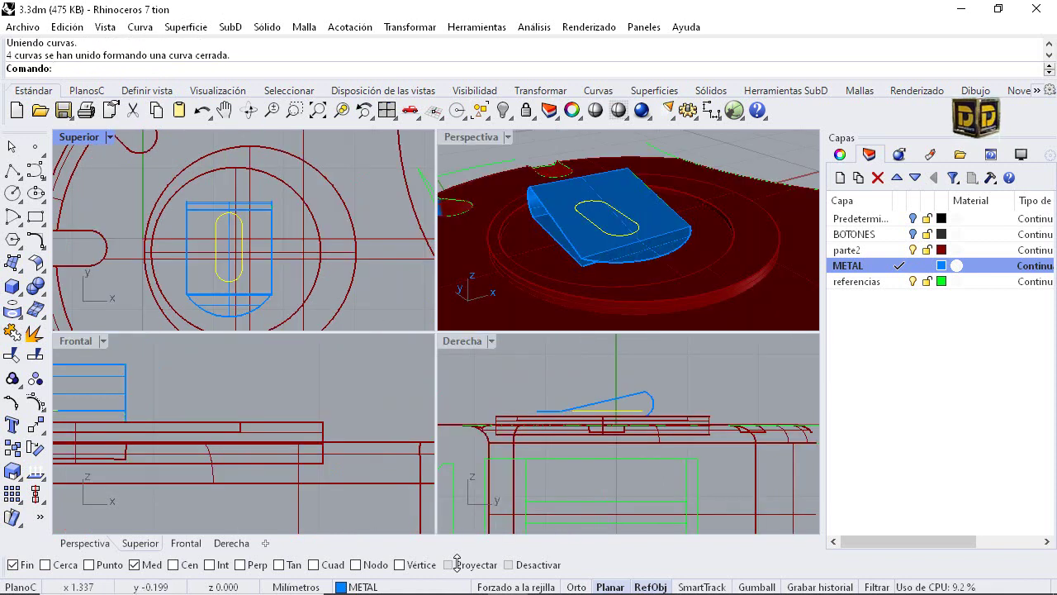
left_click(12, 355)
scroll(609, 218, "up", 4)
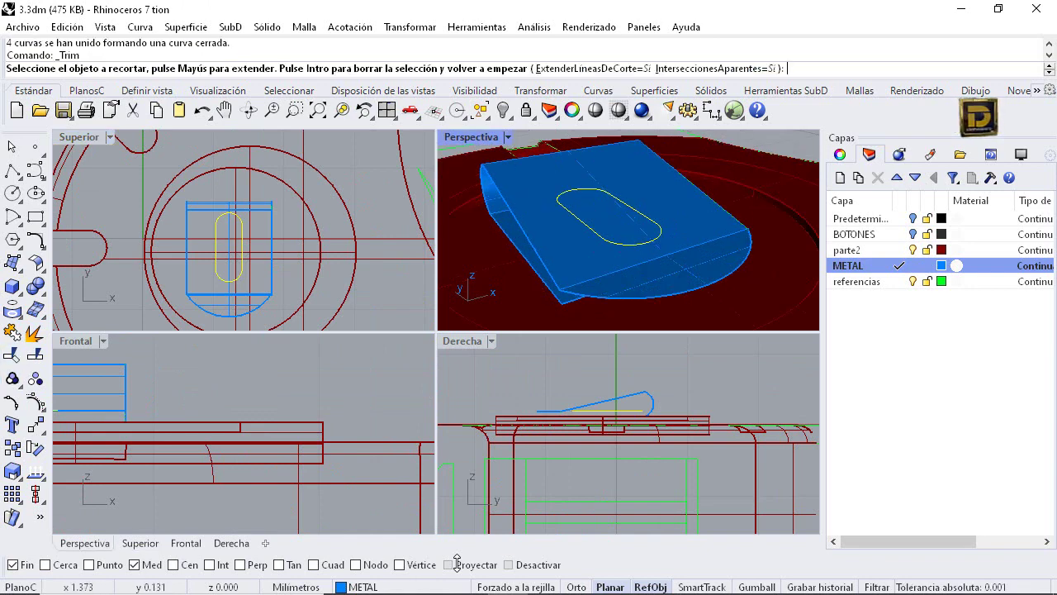
left_click(610, 217)
mouse_move(640, 198)
right_mouse_down()
mouse_move(585, 247)
mouse_move(632, 197)
mouse_move(605, 235)
mouse_move(576, 228)
right_mouse_up()
scroll(605, 234, "down", 5)
scroll(563, 222, "down", 5)
double_click(470, 137)
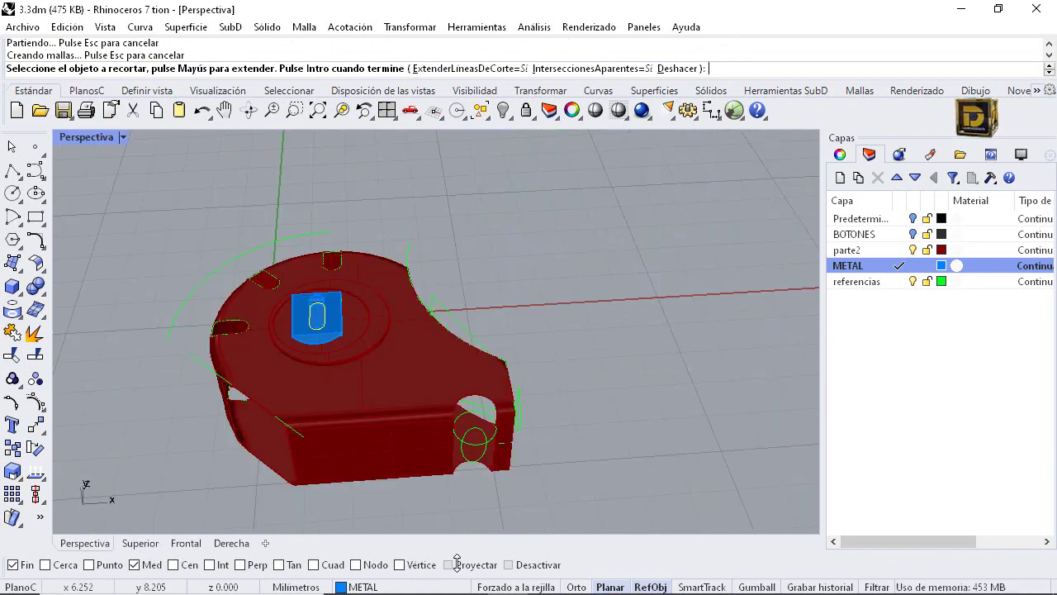
Show the BOTONES and Predeterminado layers and hide the parte2 layer to expose the white body
left_click(912, 235)
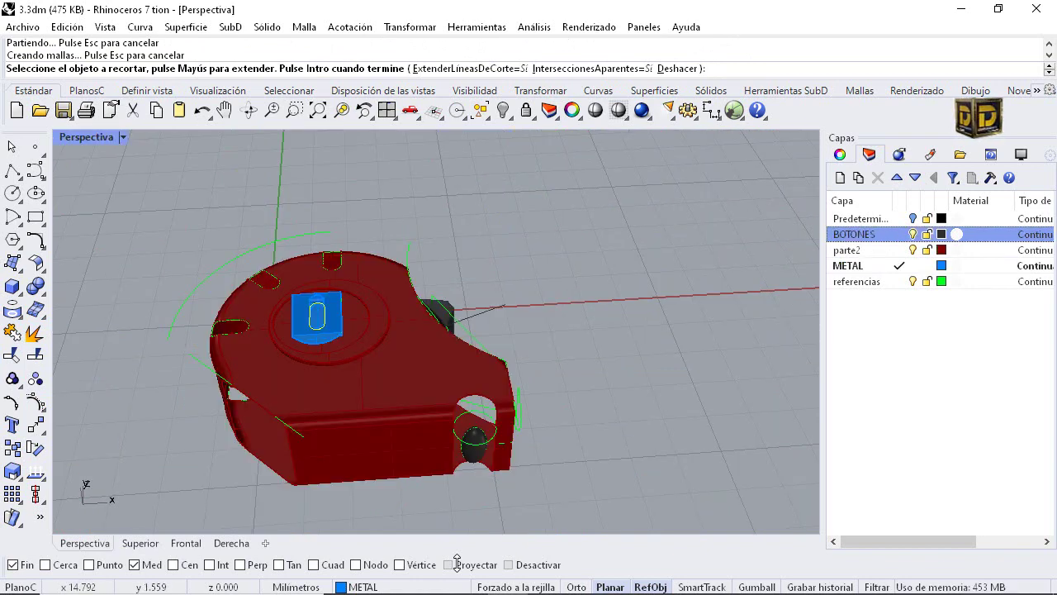
left_click(912, 219)
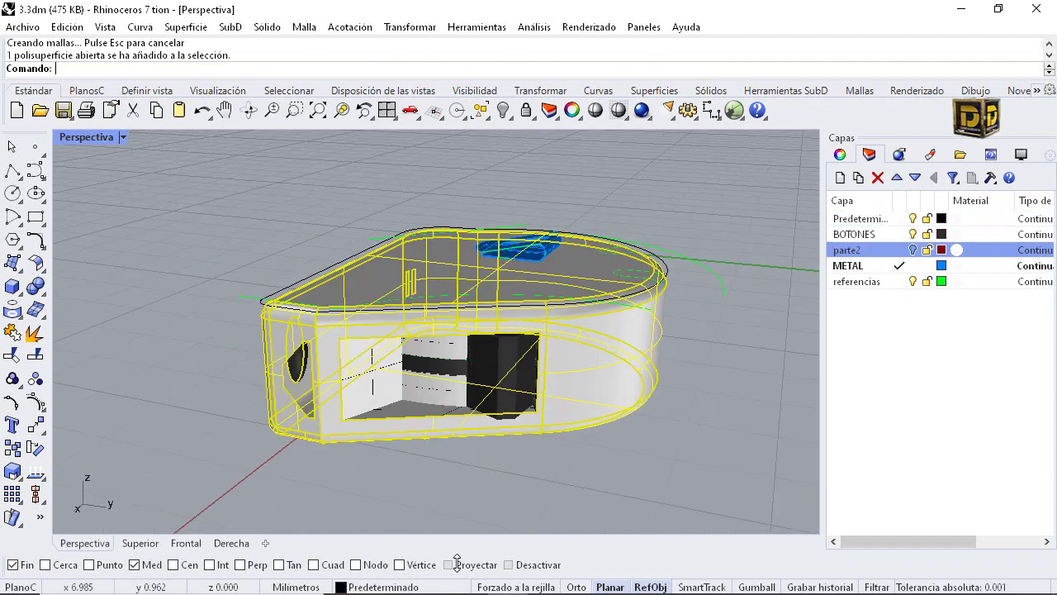
scroll(466, 325, "down", 5)
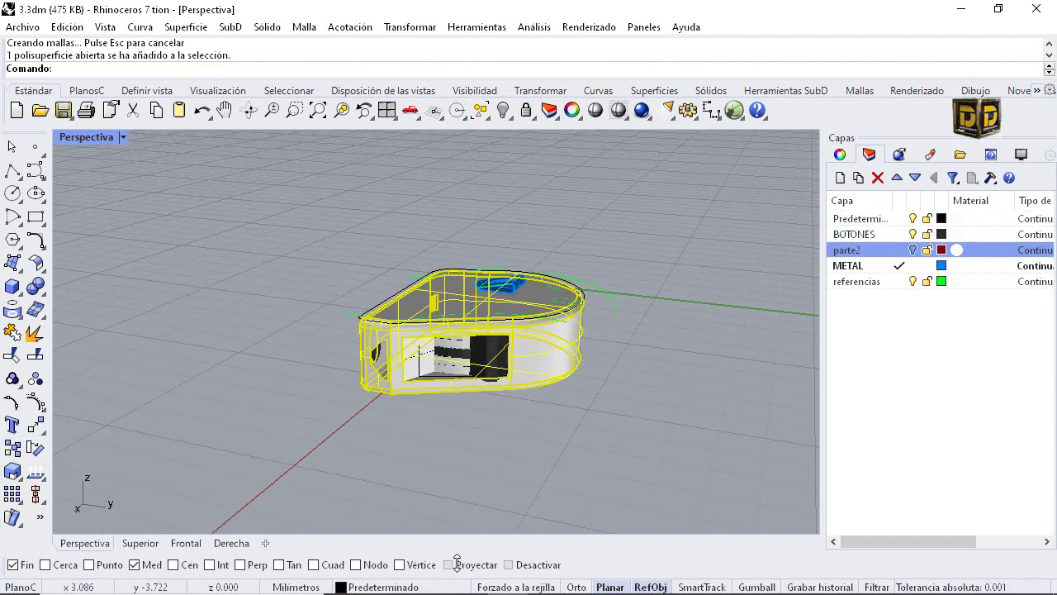
right_click_drag(397, 297, 455, 355)
Join the separate surfaces of the recess in the white body's side and select the recess
left_click_drag(341, 268, 573, 408)
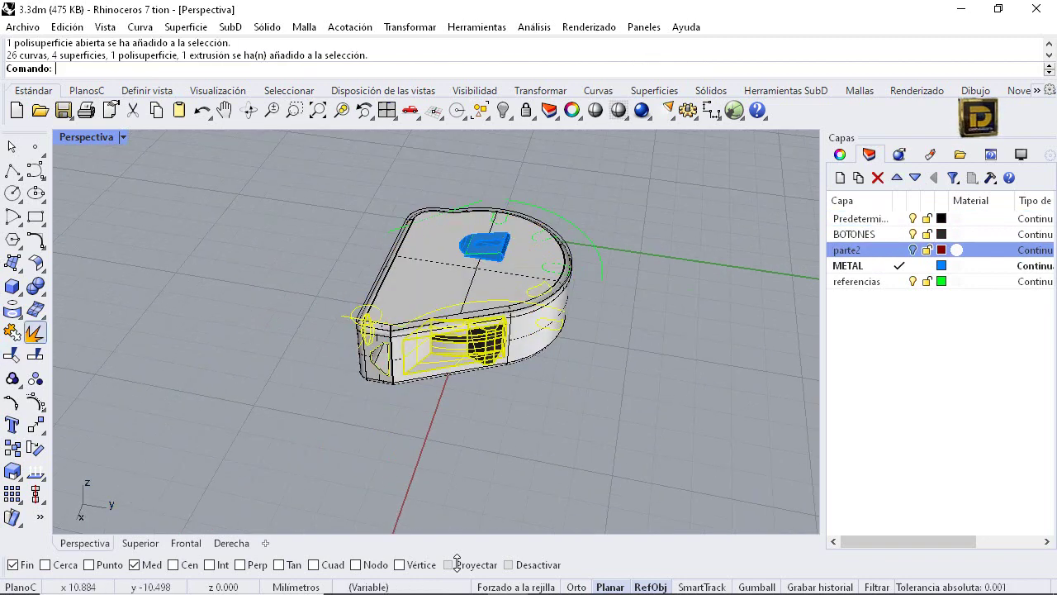
left_click(13, 332)
key("Escape")
scroll(415, 365, "up", 4)
left_click(417, 355)
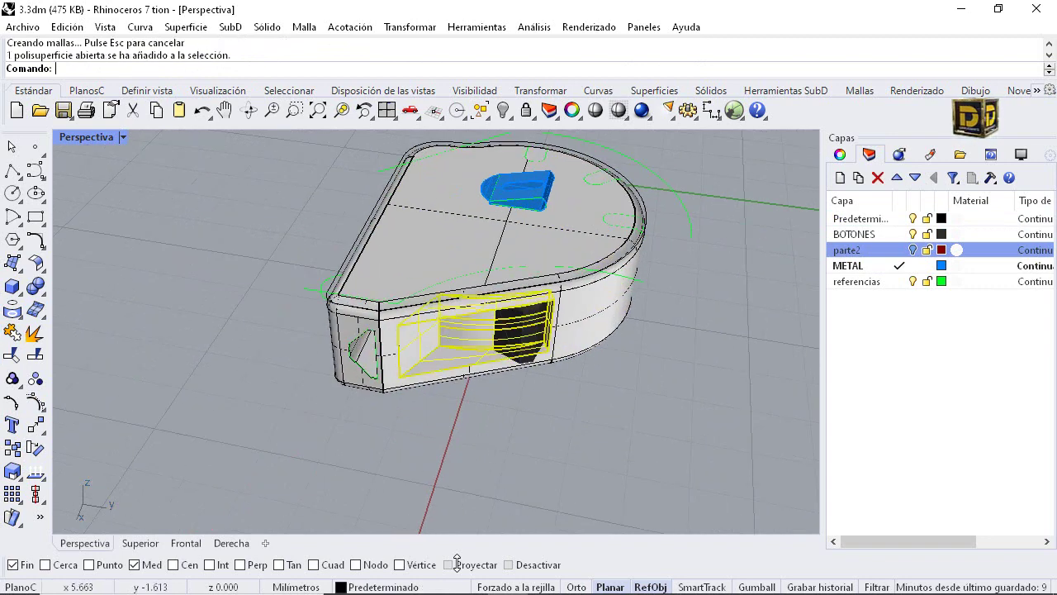
left_click(371, 256)
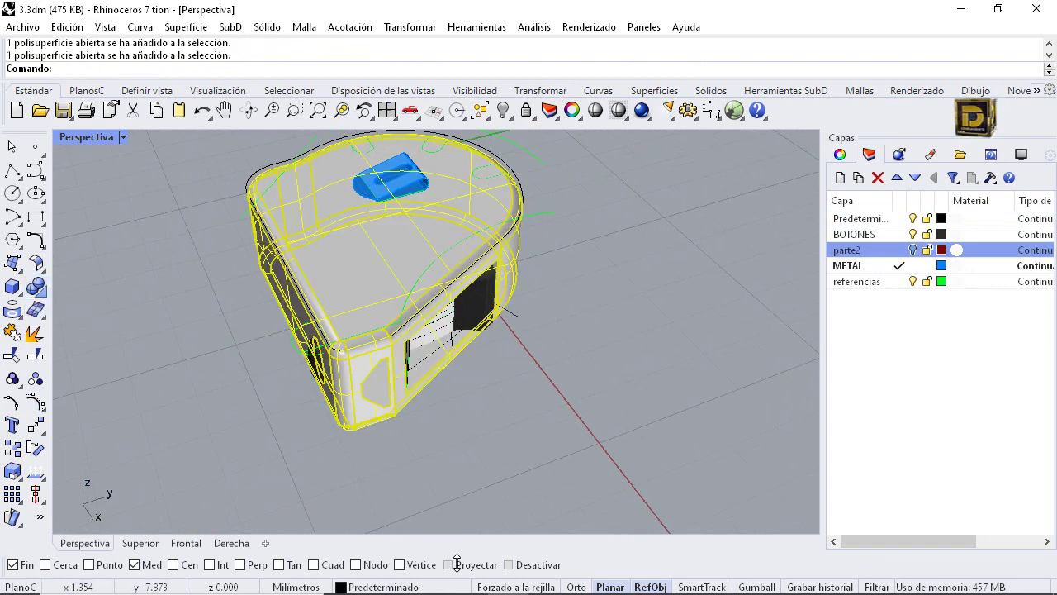
left_click(42, 293)
left_click(42, 270)
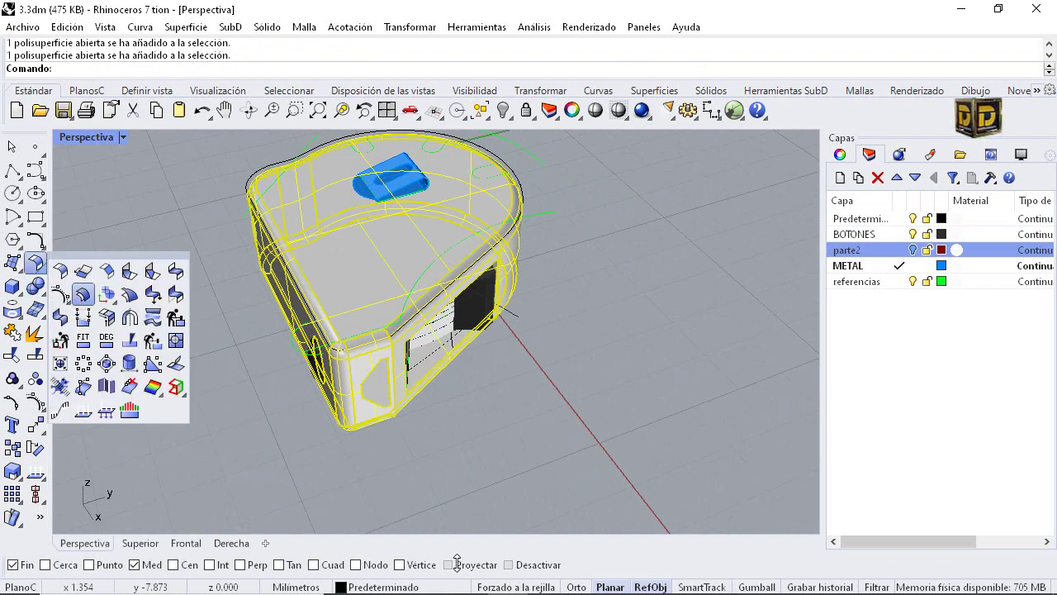
left_click(210, 227)
Show the parte2 layer again and copy the whole model along X to a free spot beside the original
left_click(912, 249)
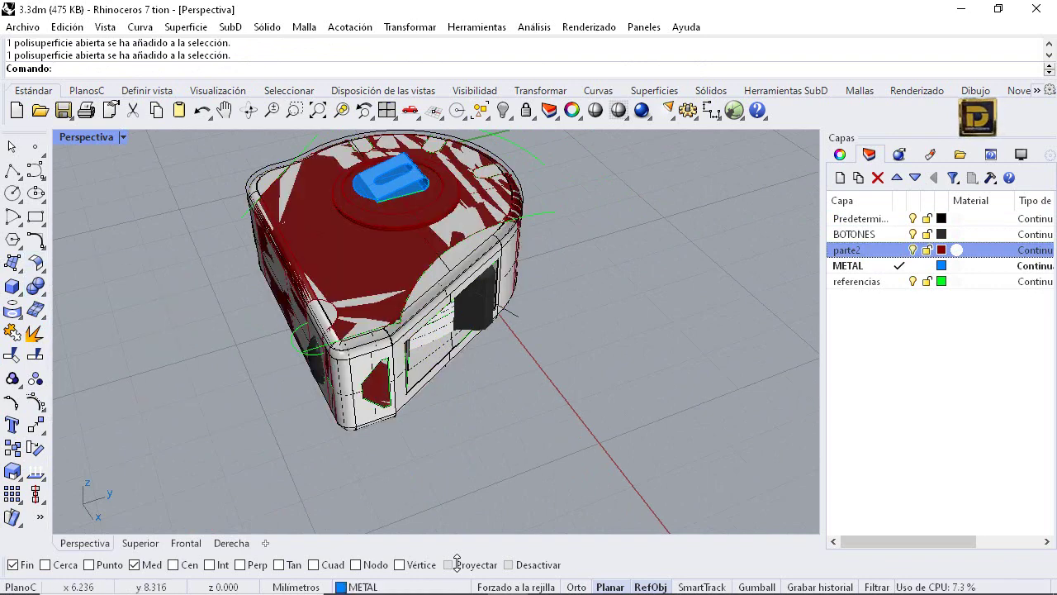
scroll(512, 276, "down", 6)
right_click_drag(512, 277, 631, 264)
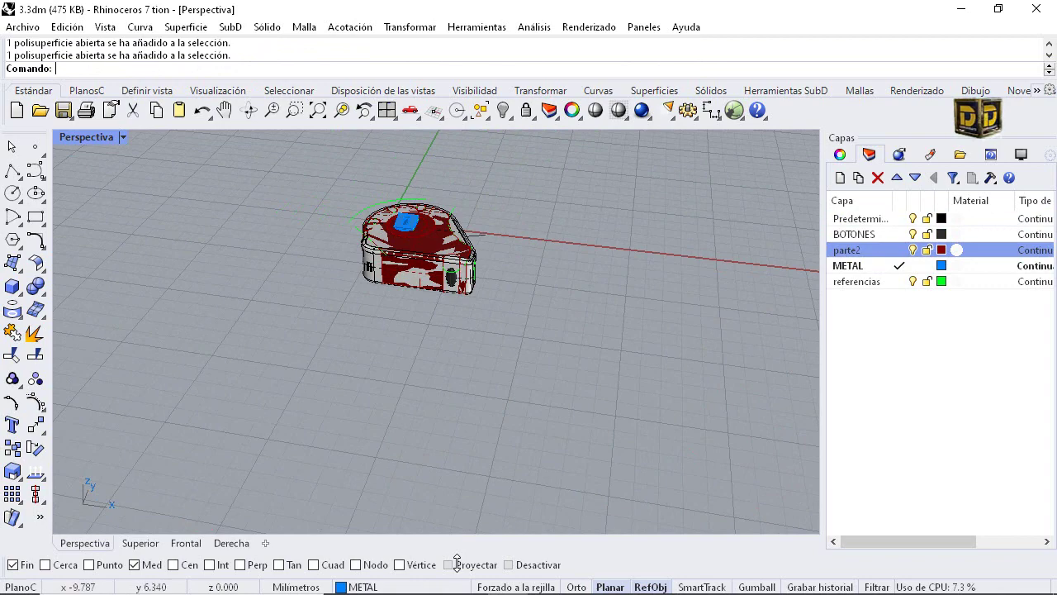
left_click_drag(278, 162, 582, 360)
double_click(87, 137)
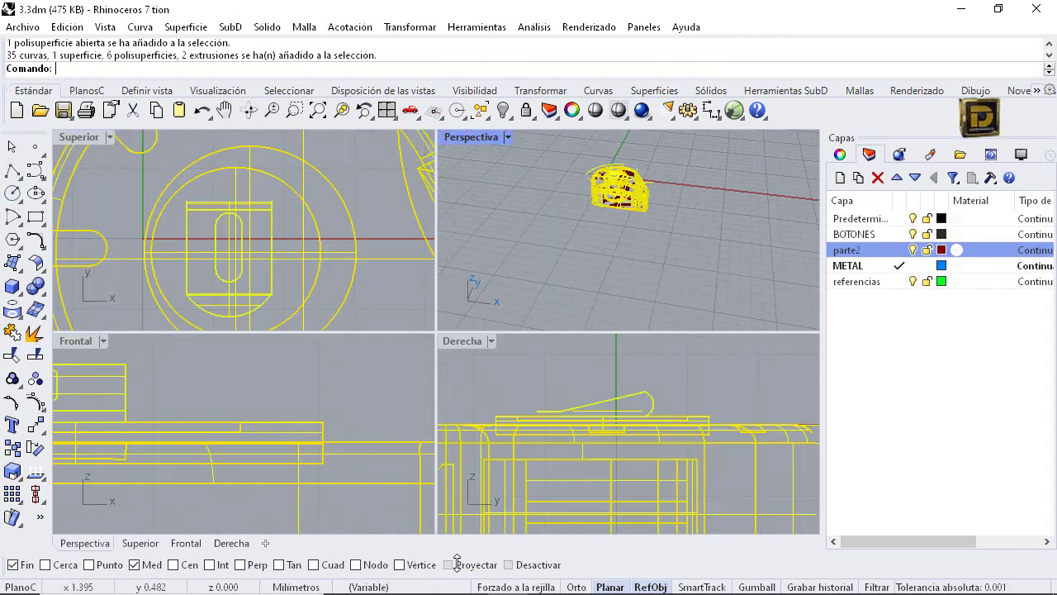
left_click(12, 448)
scroll(167, 239, "down", 12)
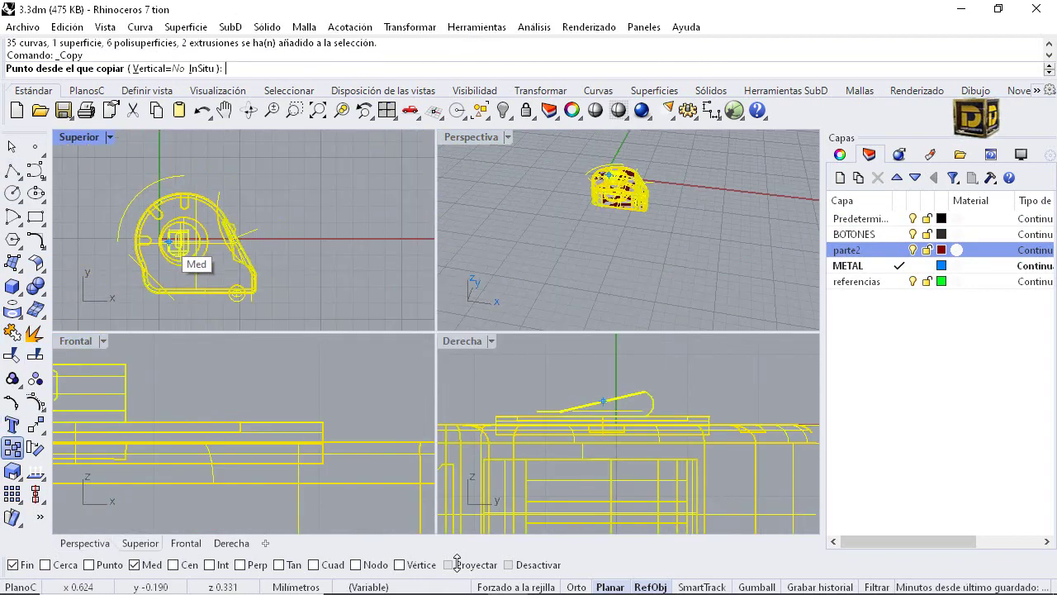
left_click(168, 241)
left_click(346, 241)
key("Return")
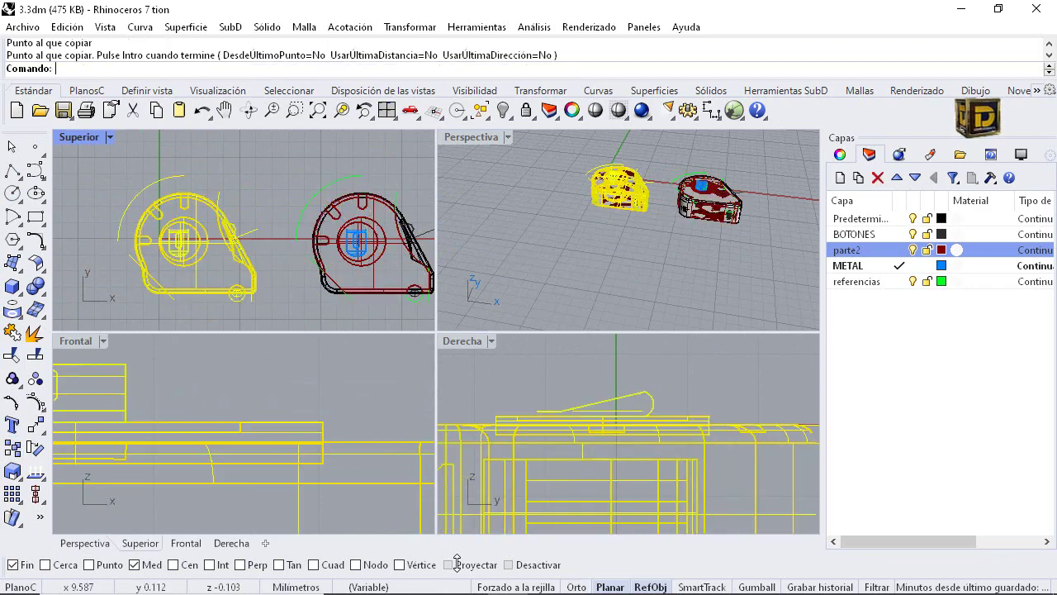
Select every object of the original model and hide it, keeping only the copy on display
left_click(269, 165)
mouse_move(103, 154)
left_mouse_down()
mouse_move(271, 328)
mouse_move(282, 324)
left_mouse_up()
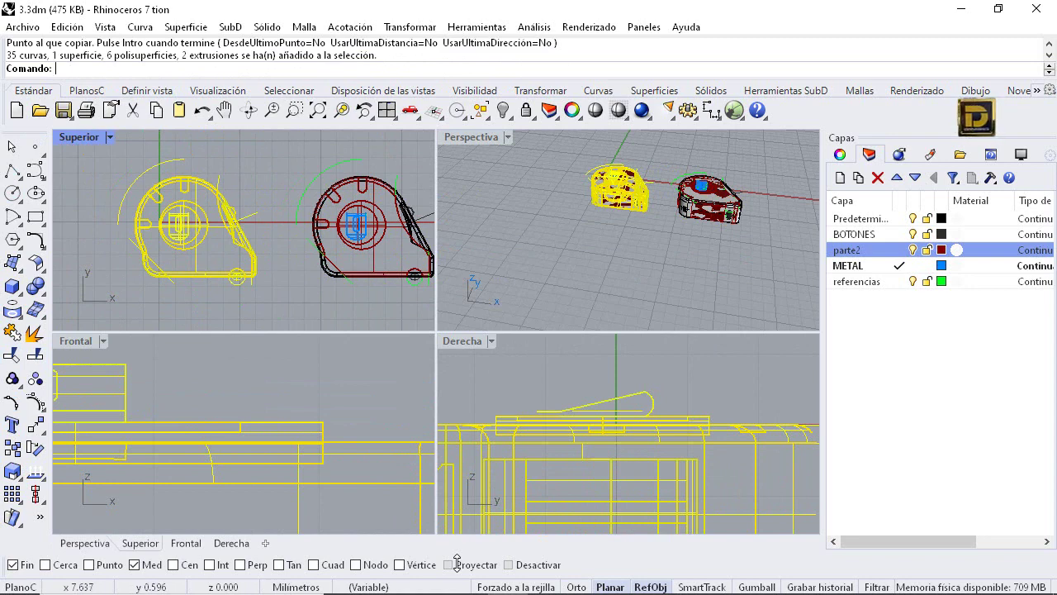
left_click(503, 110)
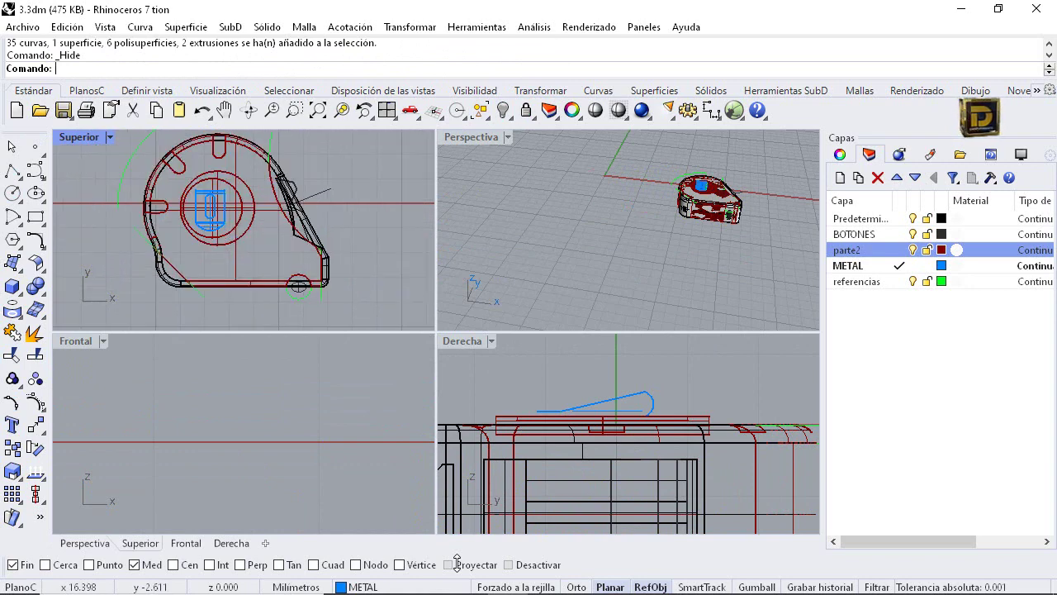
Hide parte2 and offset the copied white body inward as a solid with a distance of 0.12 mm, flipping all directions and deleting the original
scroll(714, 170, "up", 6)
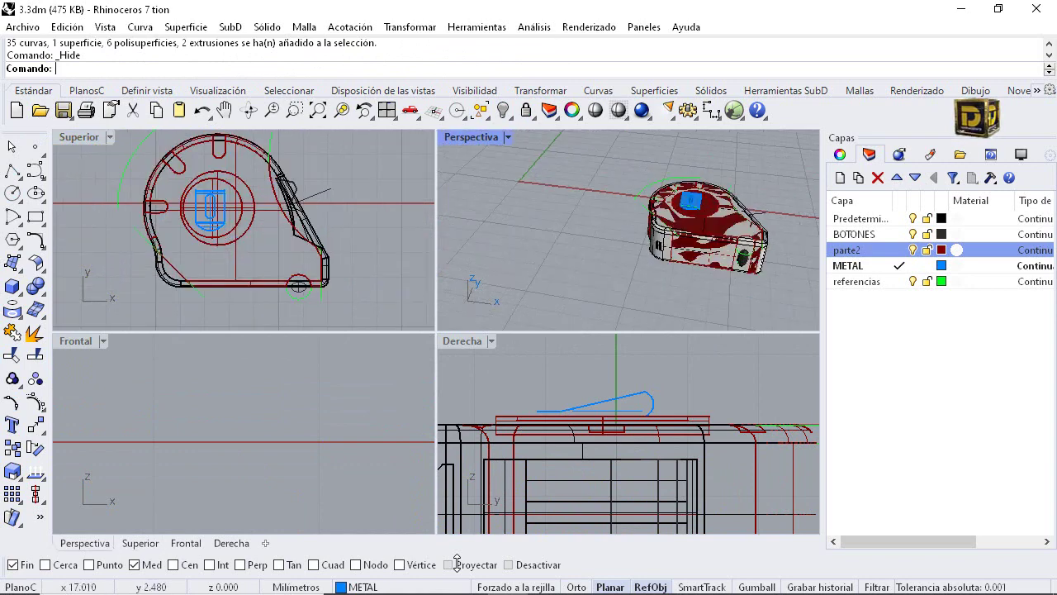
left_click(912, 250)
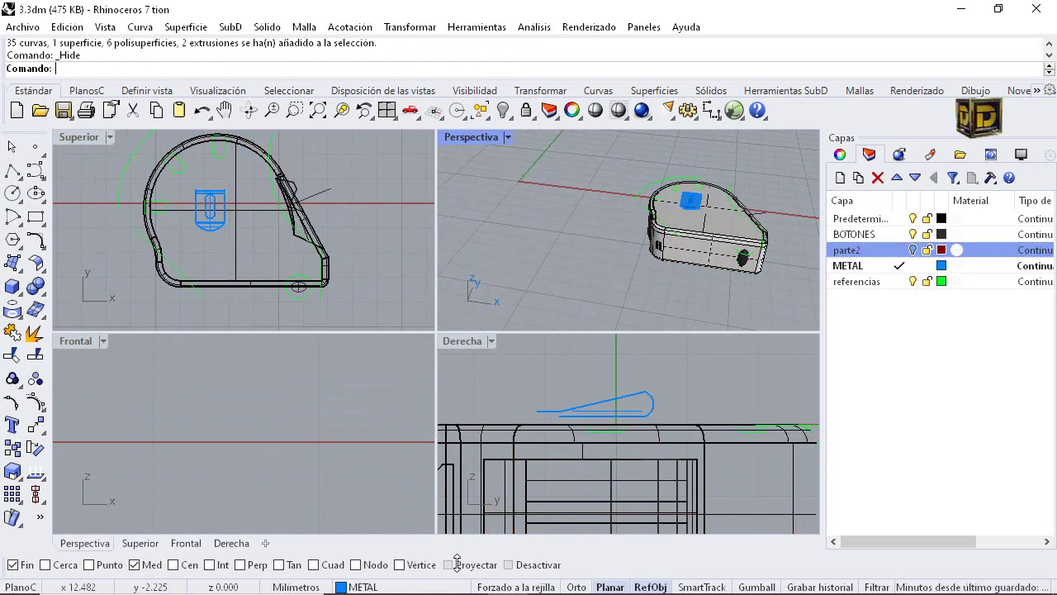
left_click(687, 227)
left_click(38, 265)
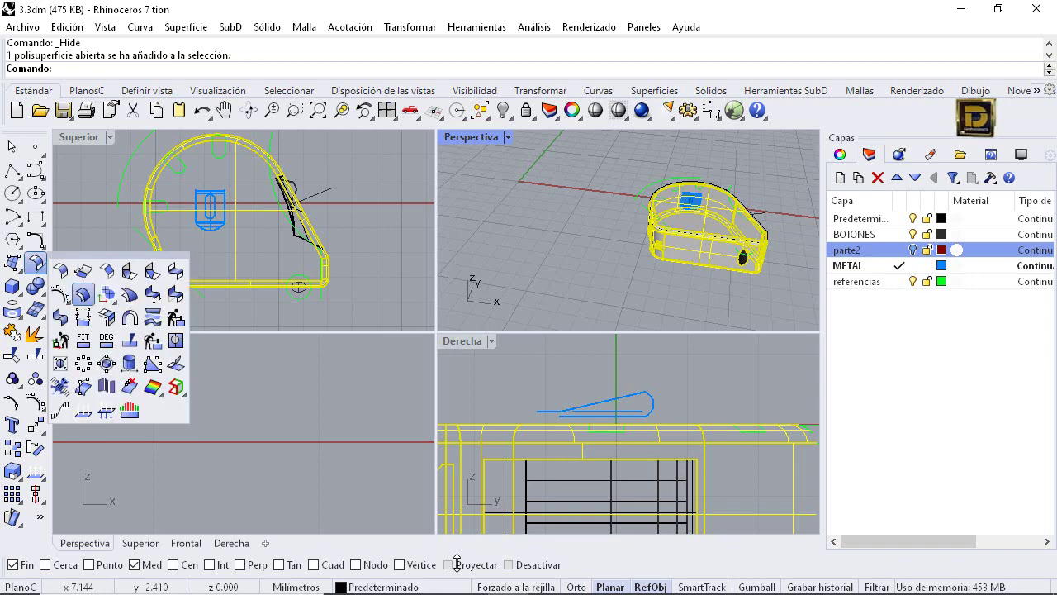
left_click(83, 294)
left_click(765, 69)
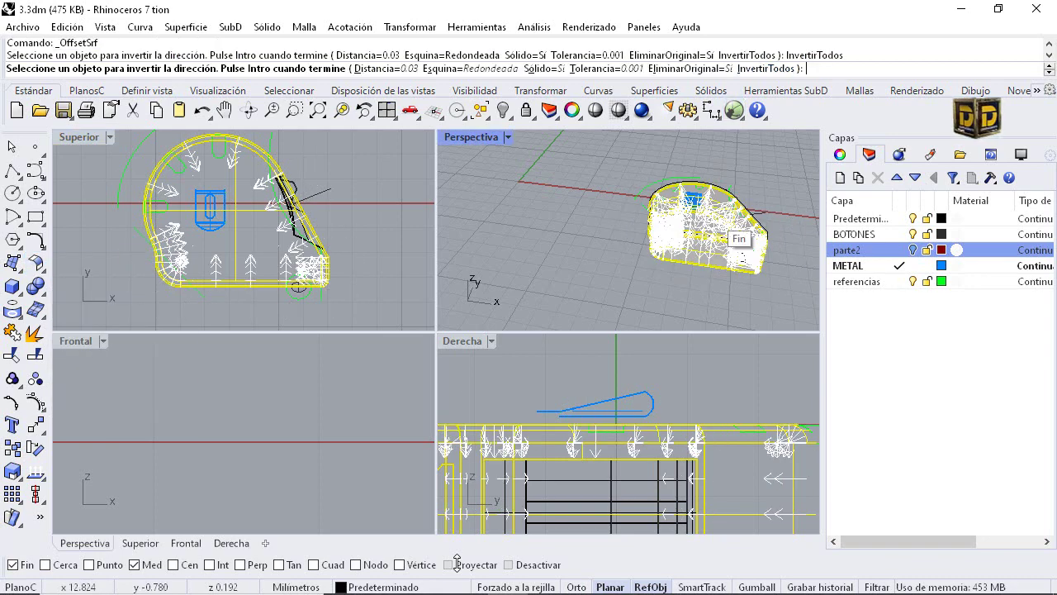
scroll(674, 229, "up", 10)
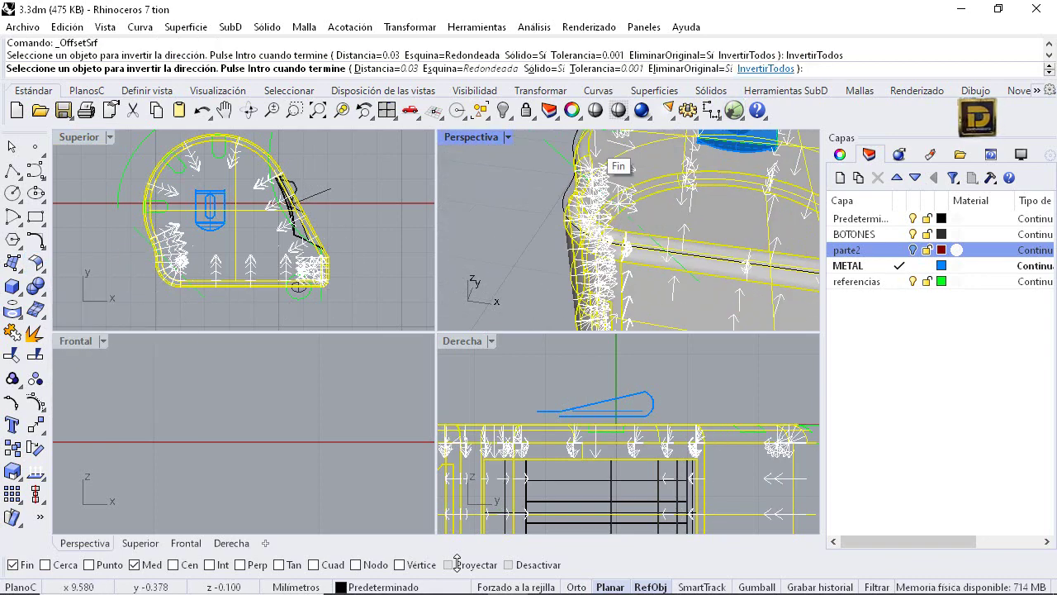
left_click(380, 69)
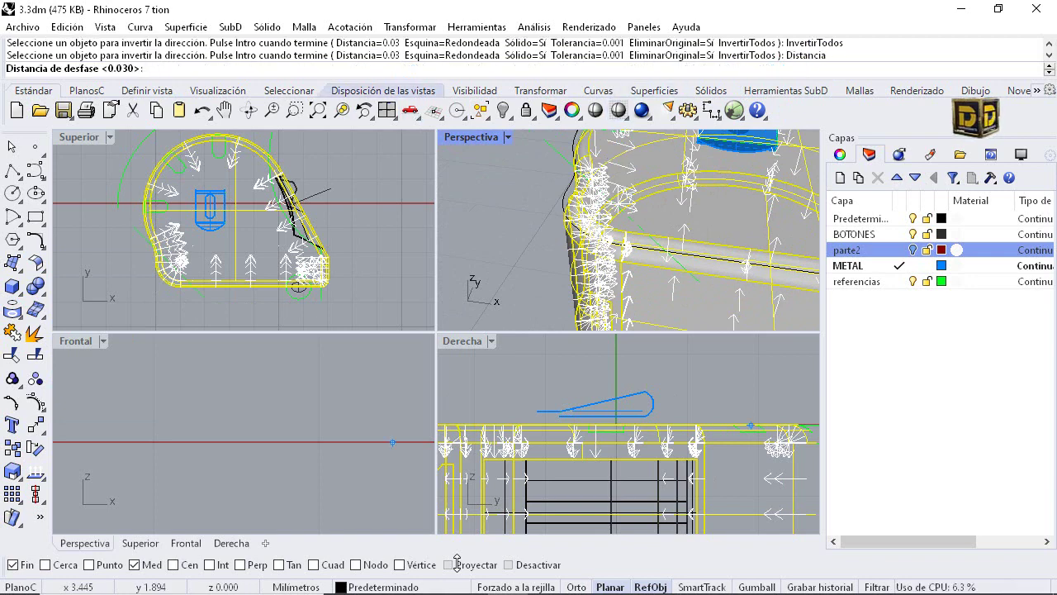
type(".12")
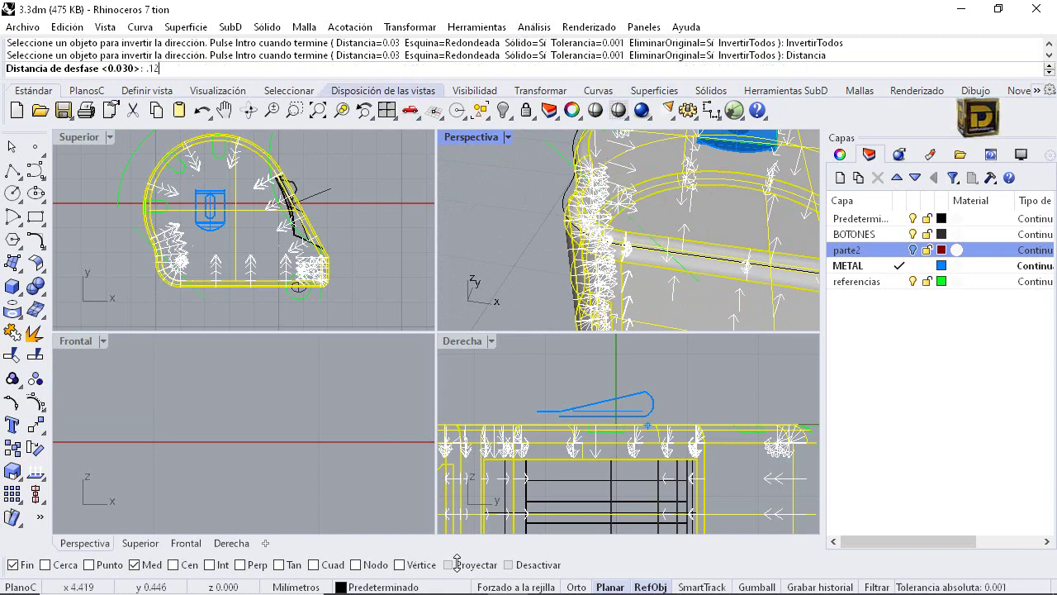
key("Return")
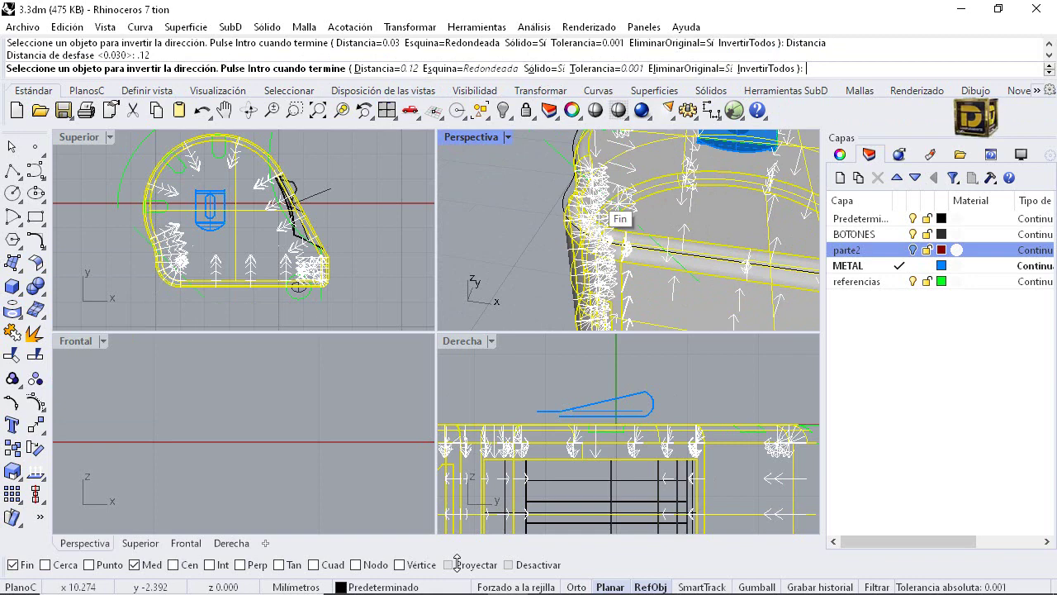
key("Return")
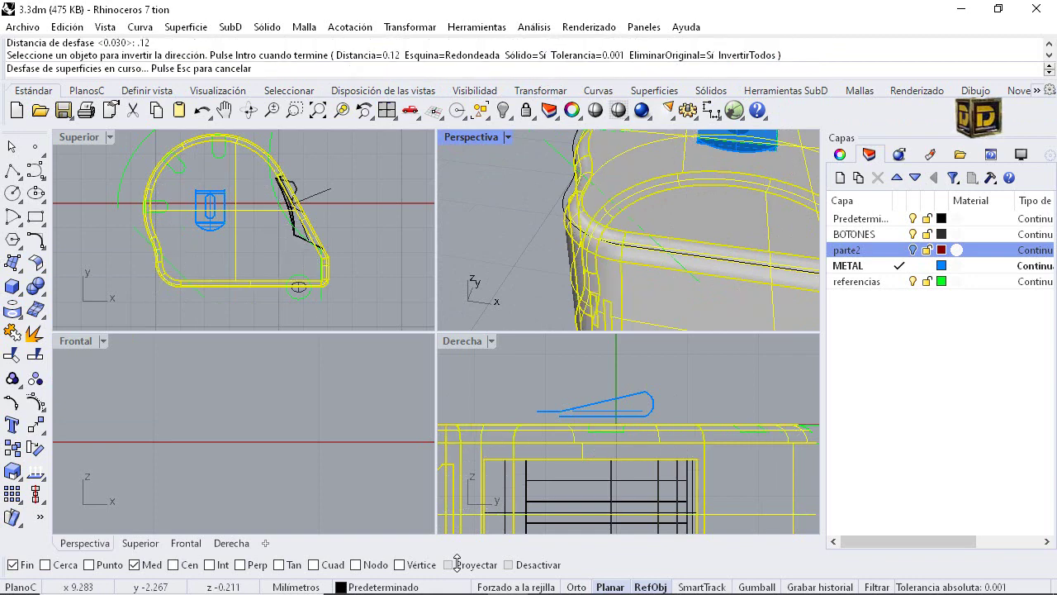
Examine the thickened white body's walls around the side recess and the corner opening from several angles
scroll(629, 229, "down", 10)
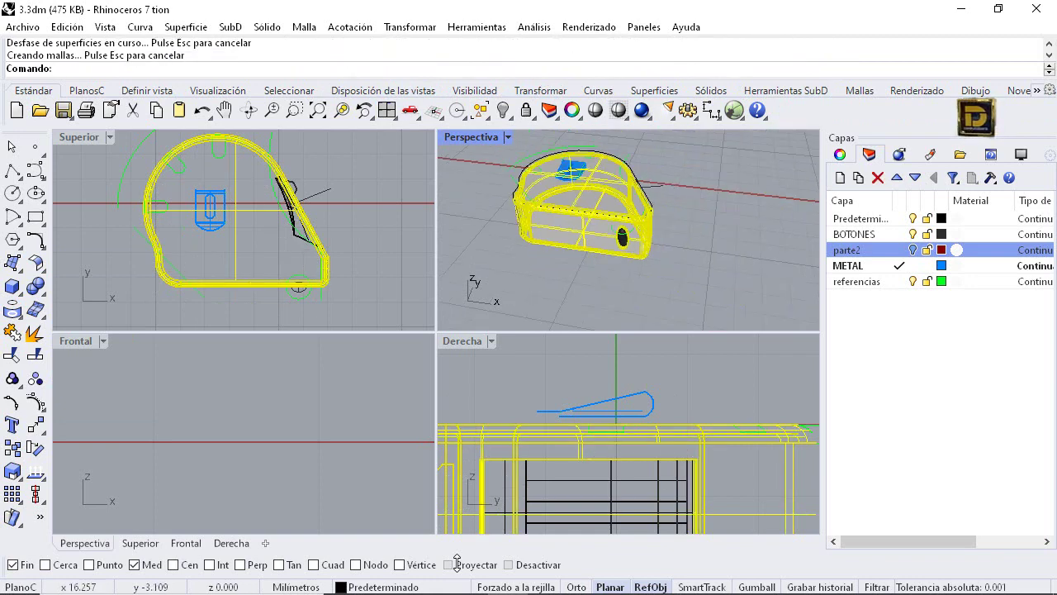
key("Escape")
scroll(639, 236, "up", 12)
scroll(639, 236, "down", 5)
right_click_drag(639, 236, 586, 210)
scroll(570, 206, "up", 5)
scroll(631, 202, "up", 4)
scroll(631, 211, "down", 10)
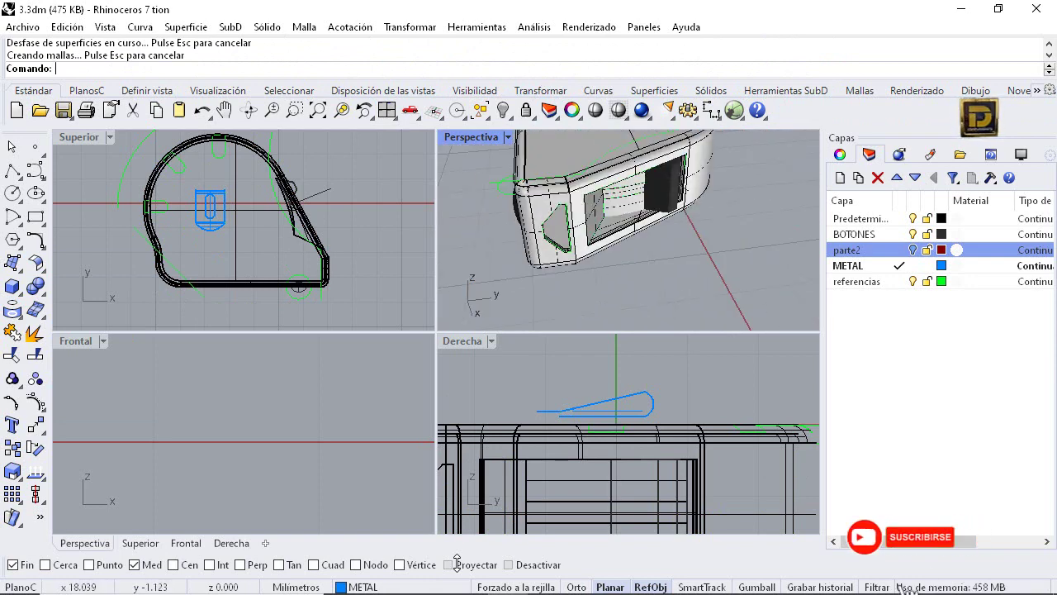
Offset the side recess surfaces as a solid with a distance of 0.12 mm, flipping all directions and deleting the original
scroll(618, 221, "up", 7)
left_click(615, 206)
right_click(615, 206)
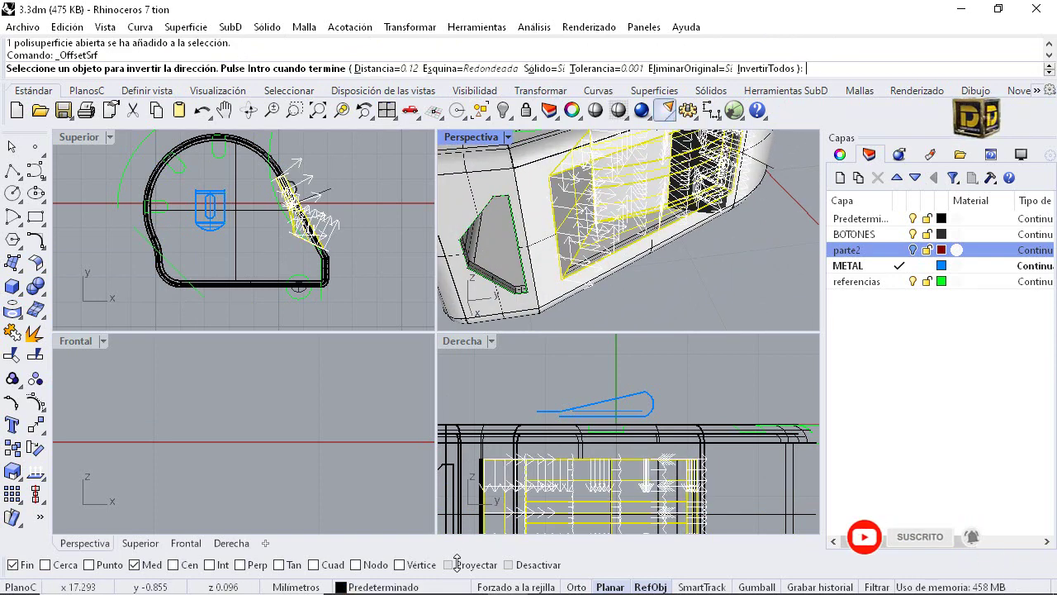
left_click(766, 69)
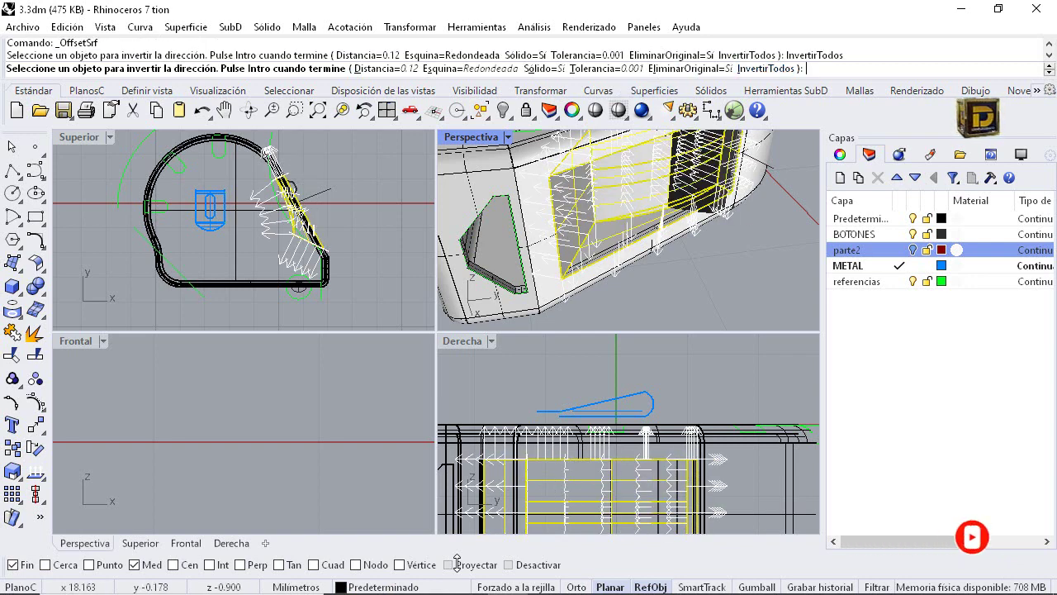
key("Return")
key("Escape")
Join the thickened white body and the side recess with a Boolean union of all displayed objects
scroll(632, 219, "down", 5)
mouse_move(632, 218)
right_mouse_down()
mouse_move(591, 207)
mouse_move(623, 227)
right_mouse_up()
left_click(36, 286)
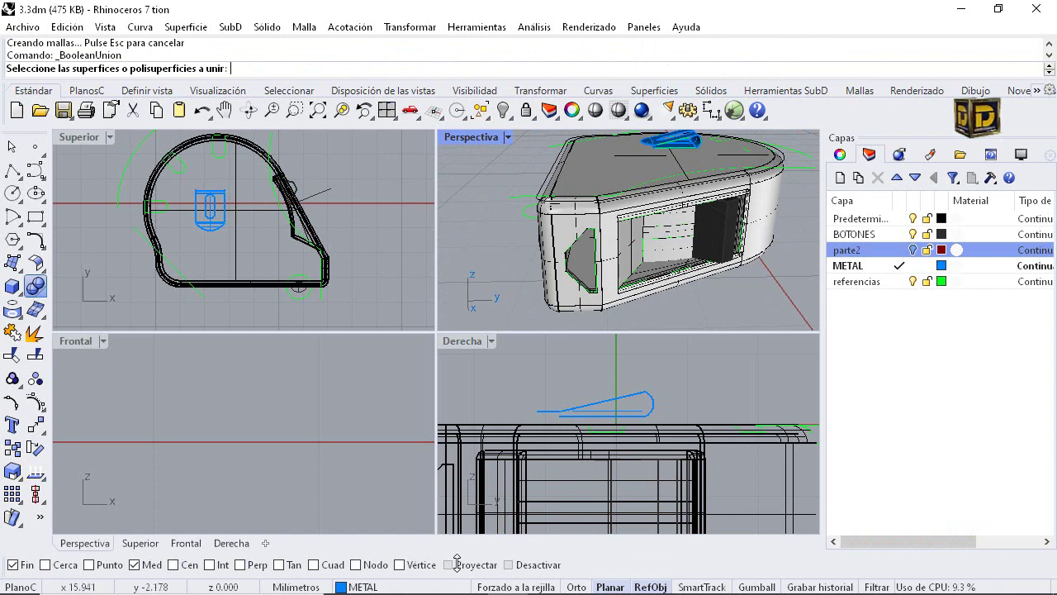
key("ctrl+a")
key("Return")
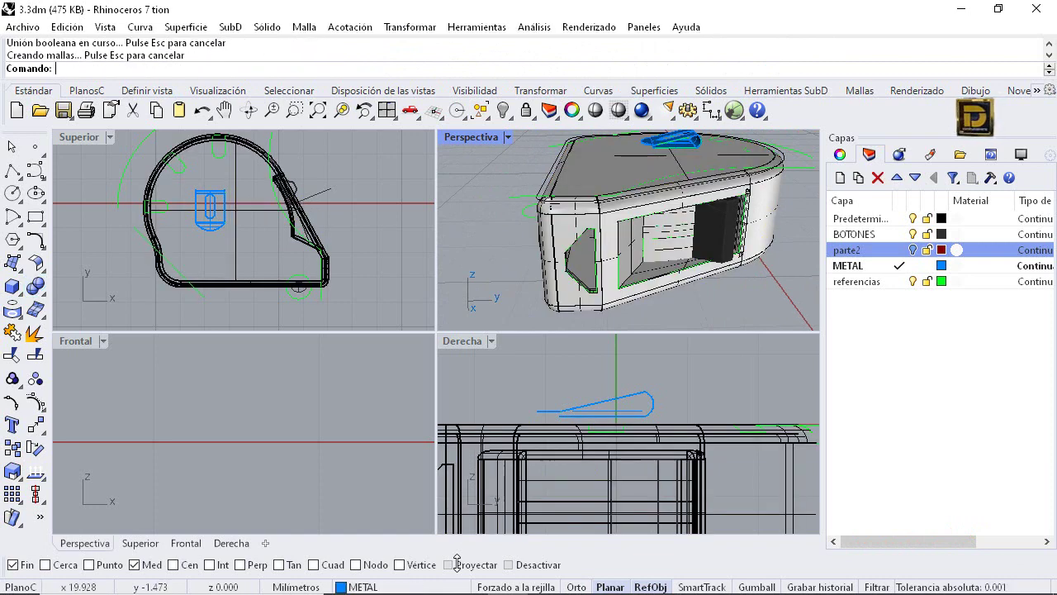
left_click(662, 276)
left_click(715, 333)
key("Escape")
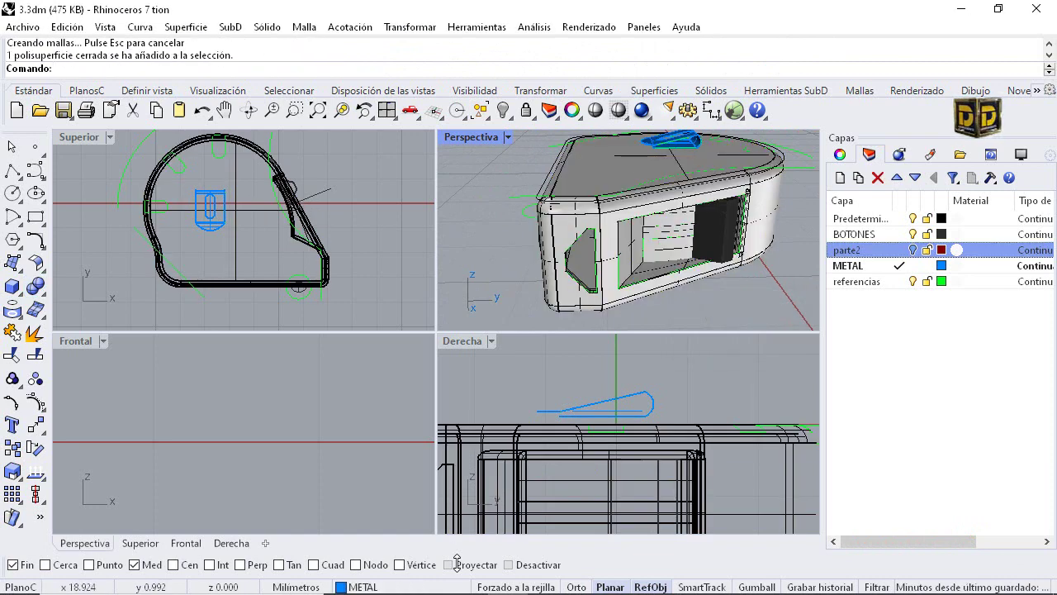
Show the parte2 layer again and move the disc on the body's upper face straight outward by 0.1 mm
left_click(913, 250)
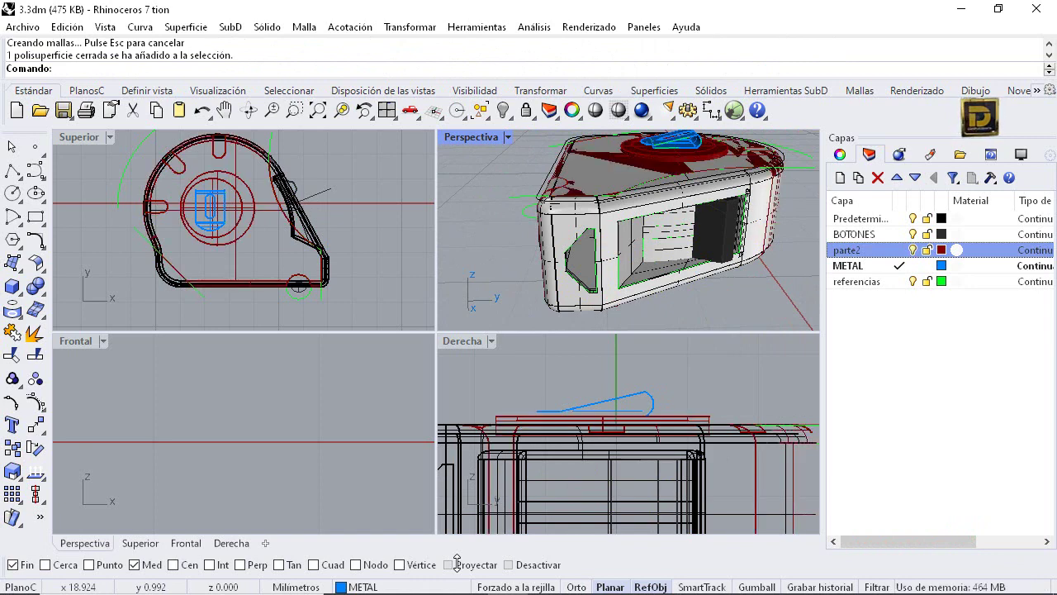
scroll(570, 190, "down", 5)
right_click_drag(570, 190, 604, 207)
scroll(606, 159, "up", 5)
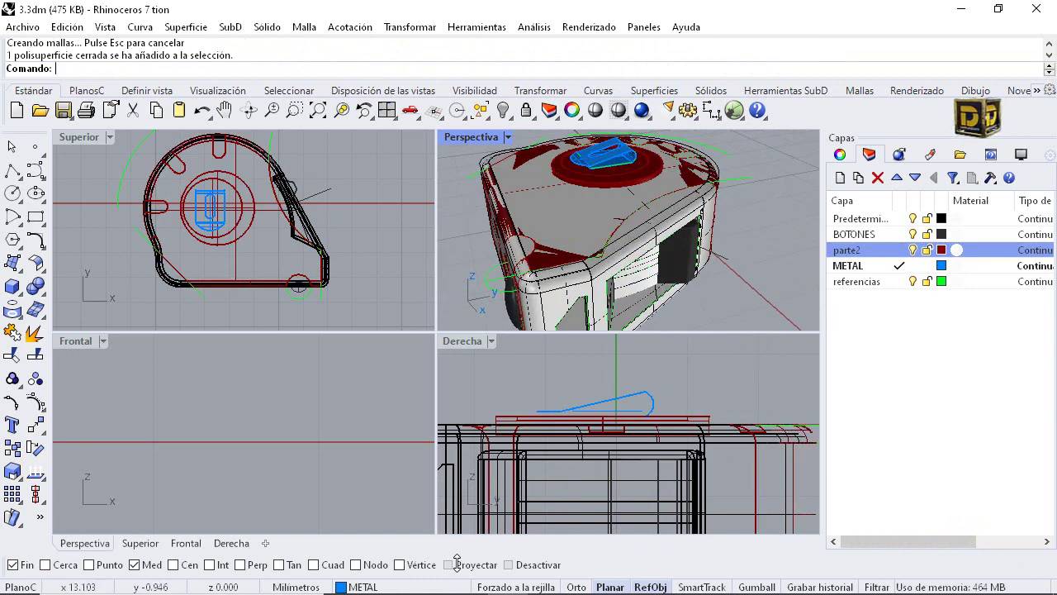
left_click(621, 176)
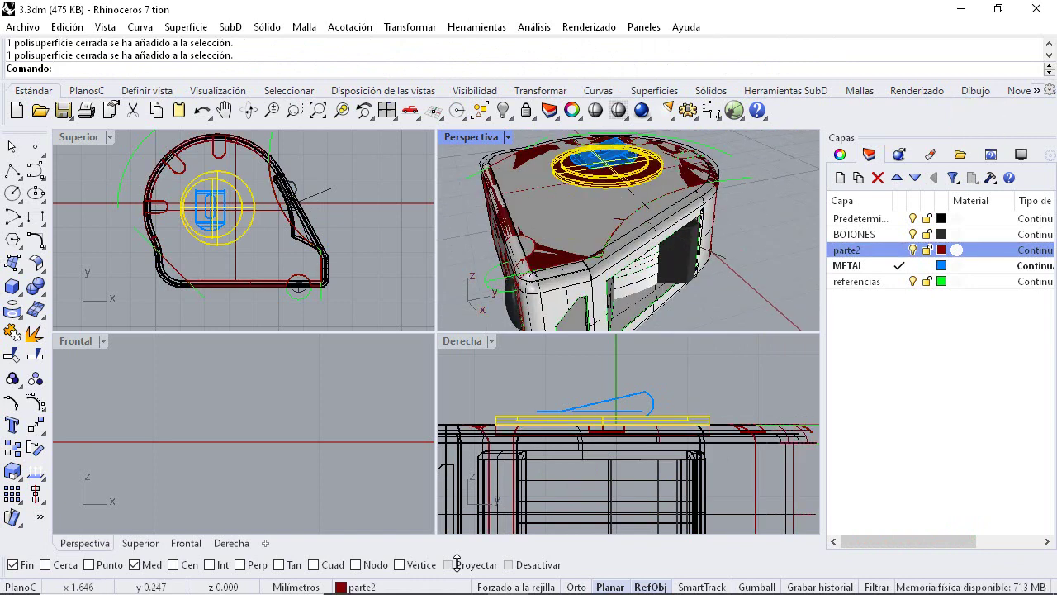
left_click(36, 425)
scroll(553, 414, "down", 6)
left_click(556, 415)
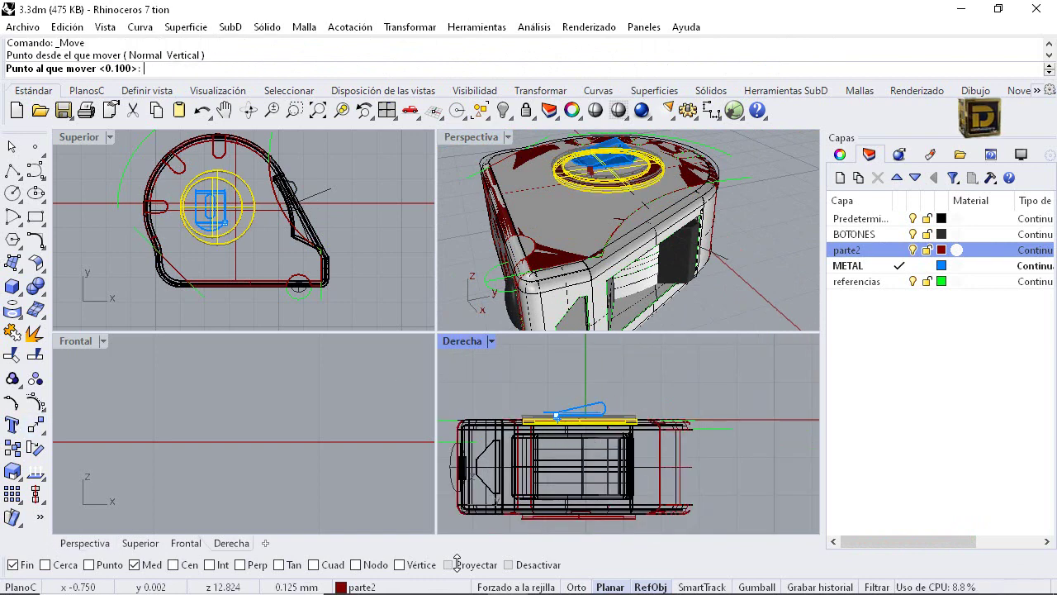
type(".1")
key("Return")
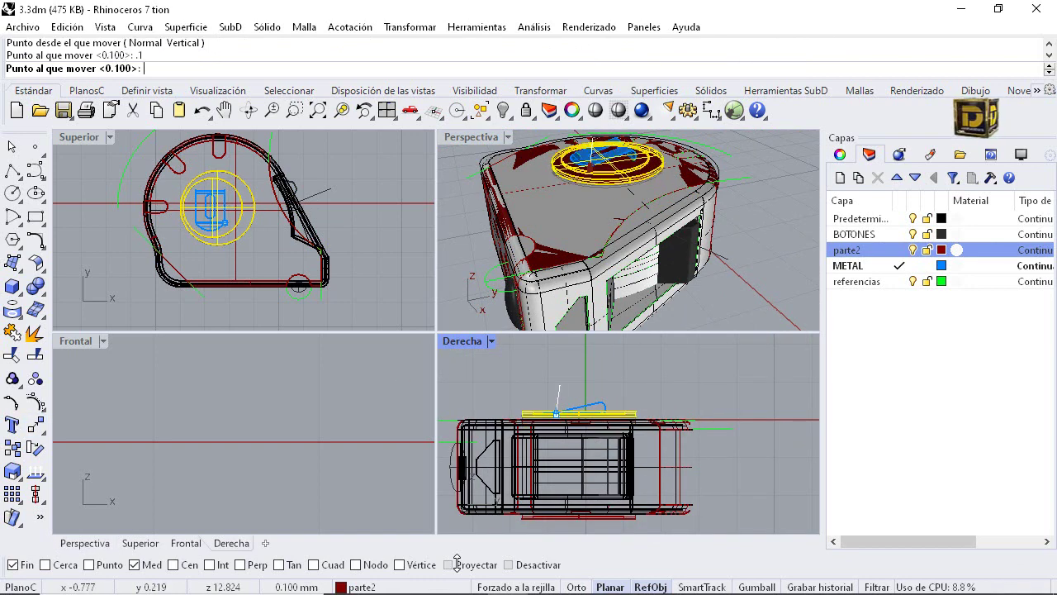
left_click(560, 384, "shift")
Move the matching disc on the underside of the body straight outward by 0.1 mm
scroll(580, 517, "up", 8)
left_click(580, 516)
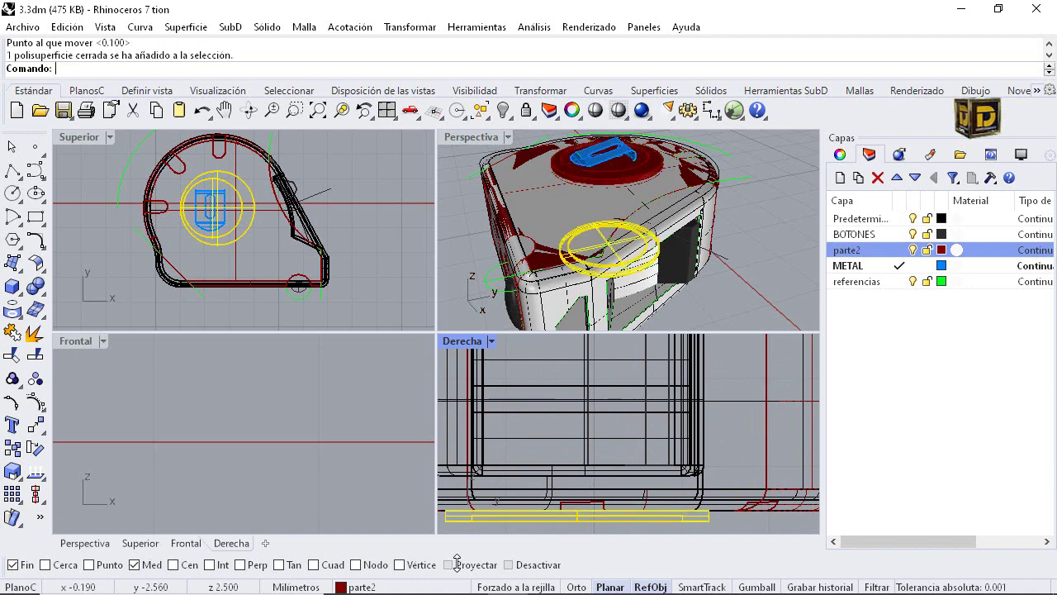
scroll(589, 458, "down", 8)
right_click(587, 491)
left_click(583, 481)
type(".1")
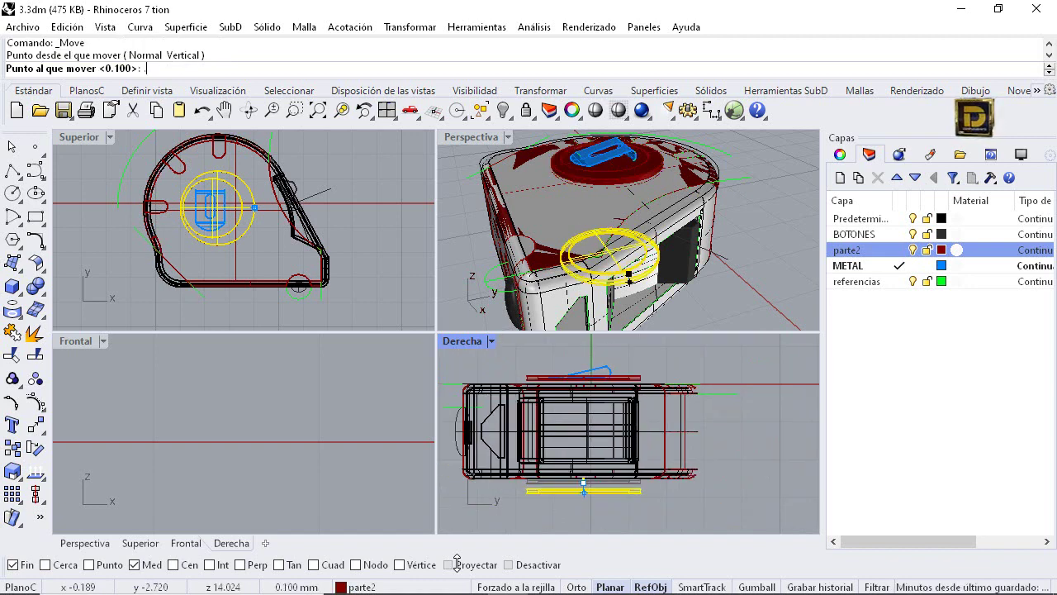
key("Return")
left_click(582, 521, "shift")
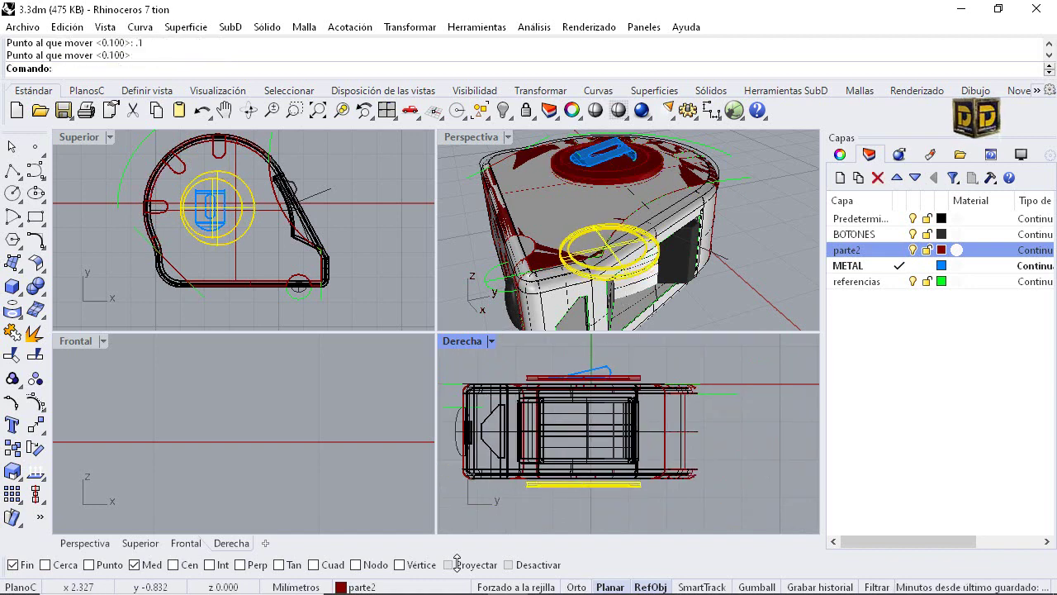
left_click(770, 282)
Offset the parte2 outer shell outward as a solid with a distance of 0.1 mm
left_click(536, 153)
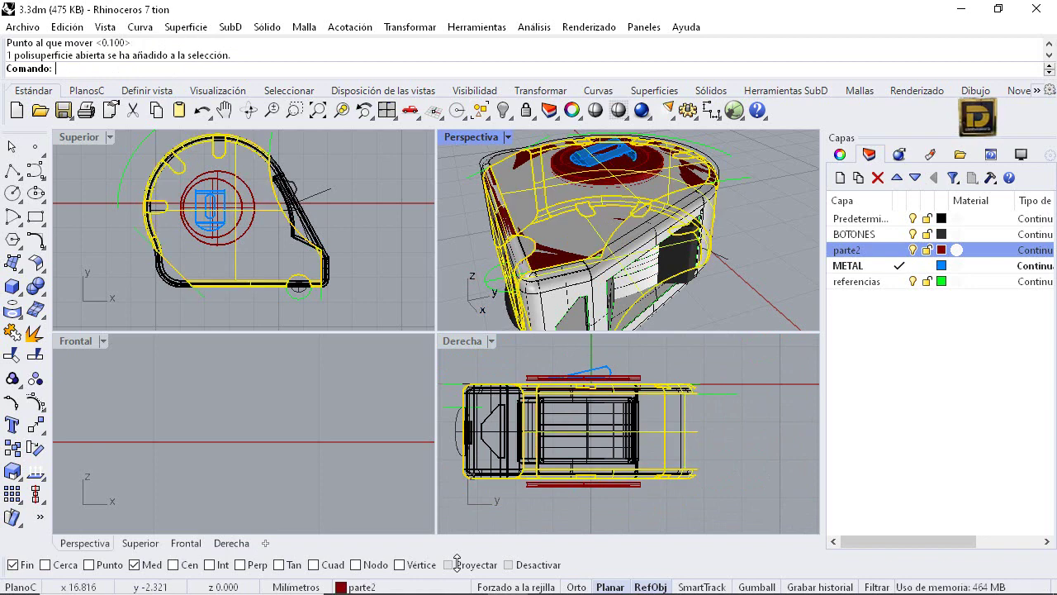
left_click(43, 293)
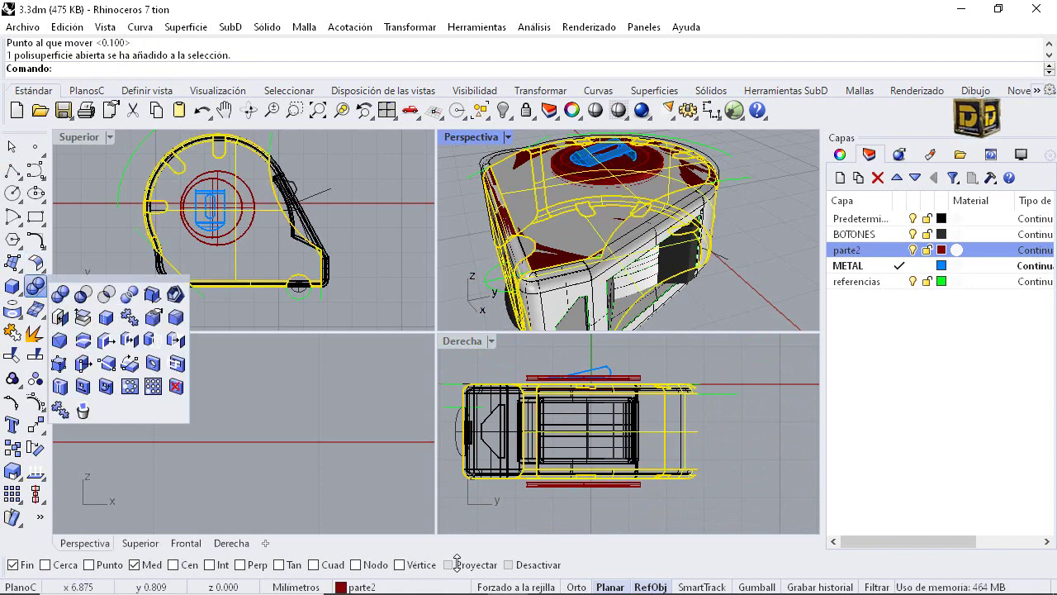
left_click(42, 270)
left_click(83, 271)
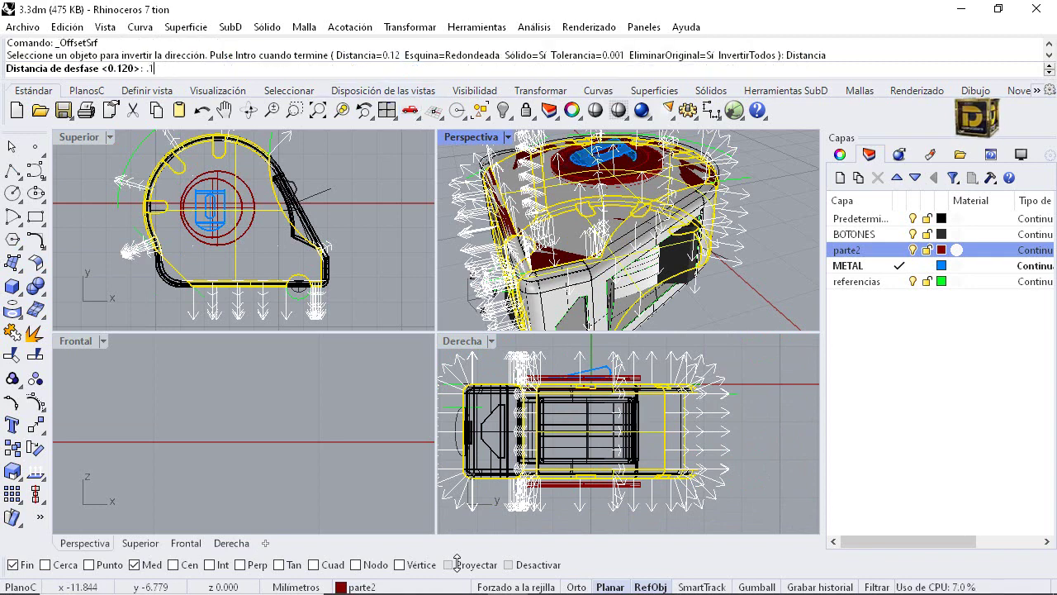
type(".1")
key("Return")
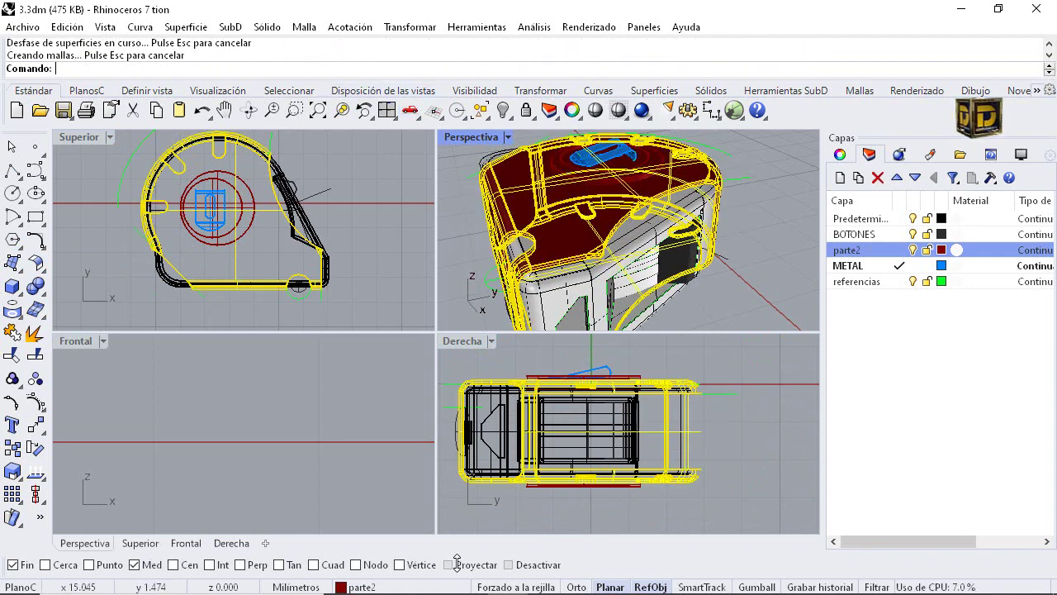
key("Escape")
Examine the thickened parte2 shell around the body from several angles in an enlarged perspective view
right_click_drag(198, 232, 282, 279)
scroll(549, 223, "down", 4)
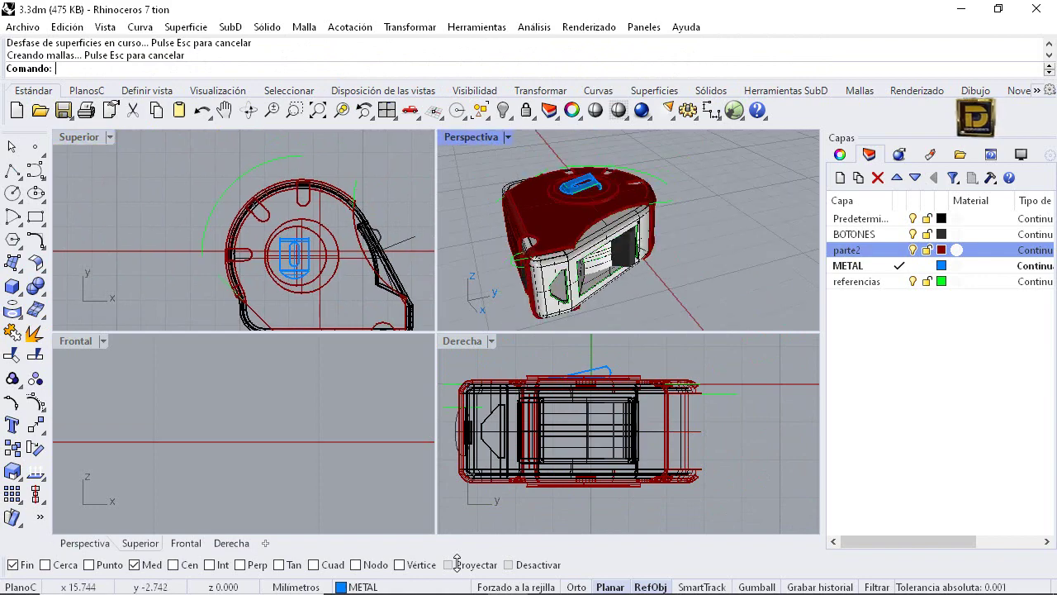
right_click_drag(590, 227, 685, 248)
double_click(470, 137)
scroll(463, 202, "down", 7)
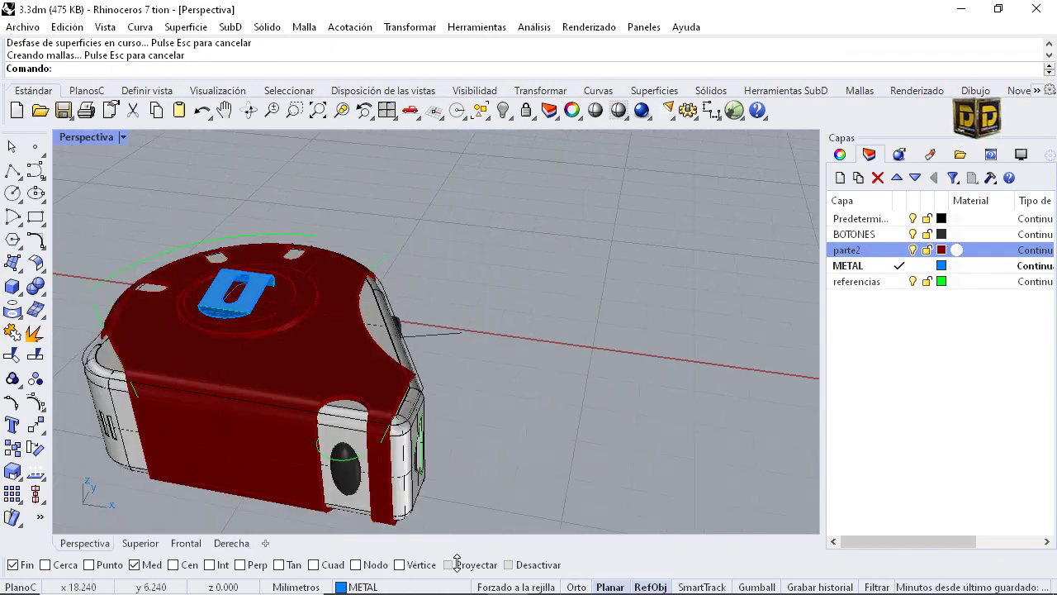
right_click_drag(413, 239, 372, 308)
scroll(330, 276, "up", 6)
Mirror the METAL piece in the Derecha view, keeping the original
left_click(345, 285)
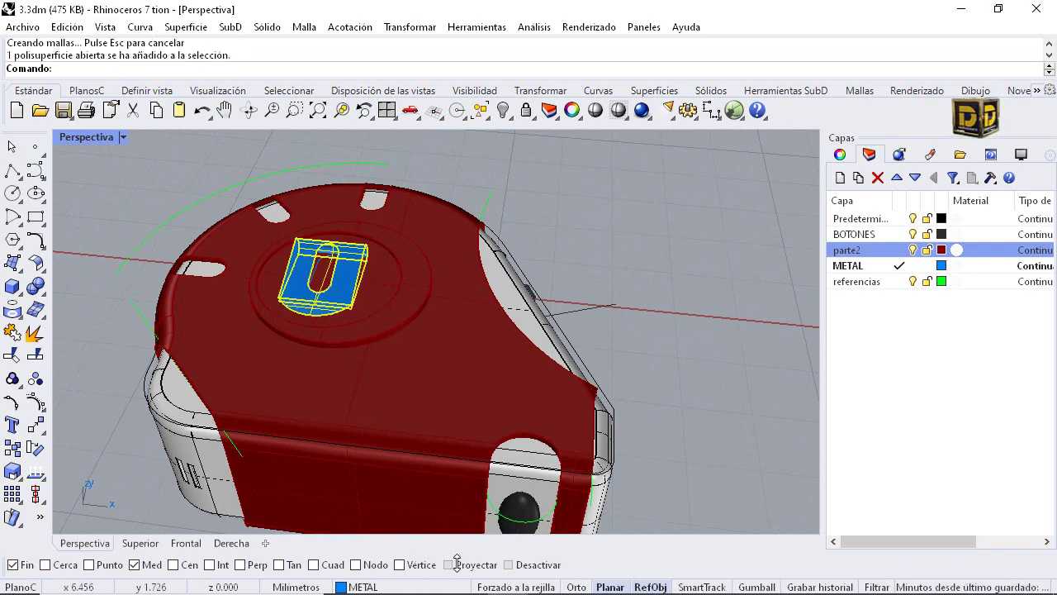
double_click(86, 137)
left_click(43, 431)
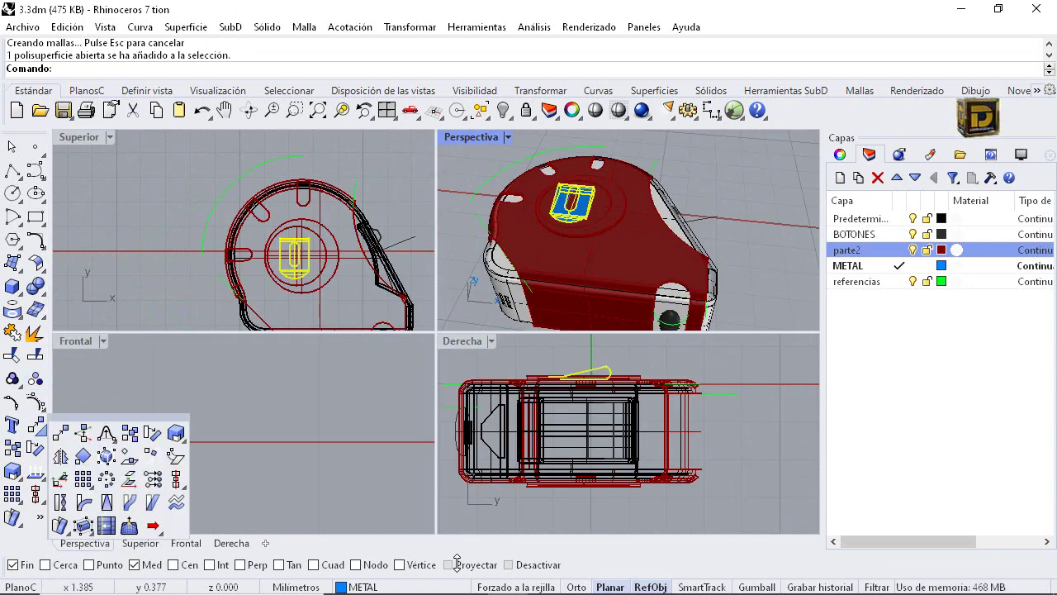
left_click(61, 456)
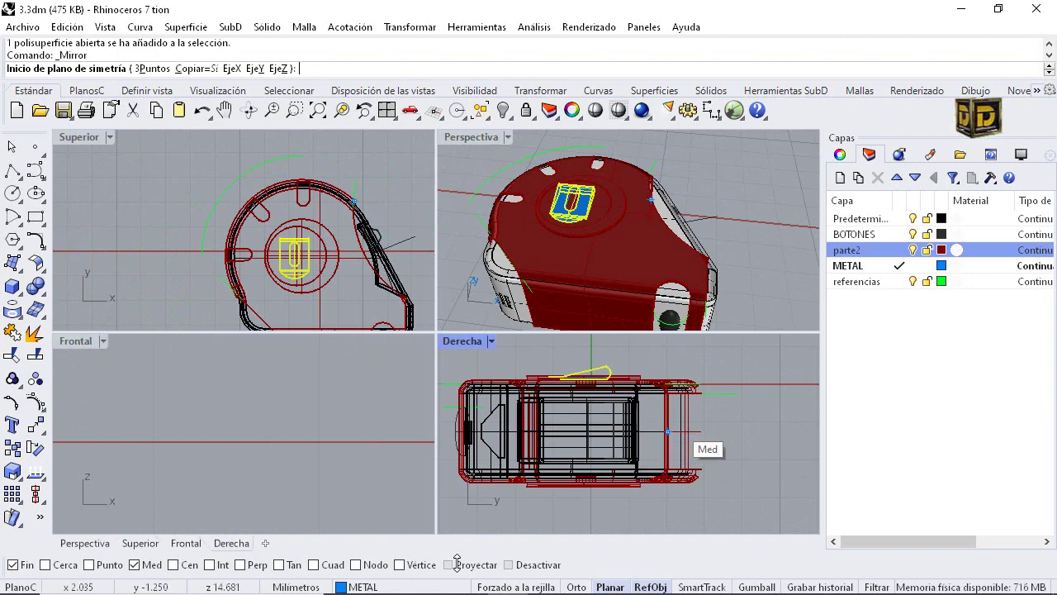
Mirror the metal belt clip across the body's mid-plane to the opposite face and delete the original clip
left_click(668, 431)
left_click(765, 431, "shift")
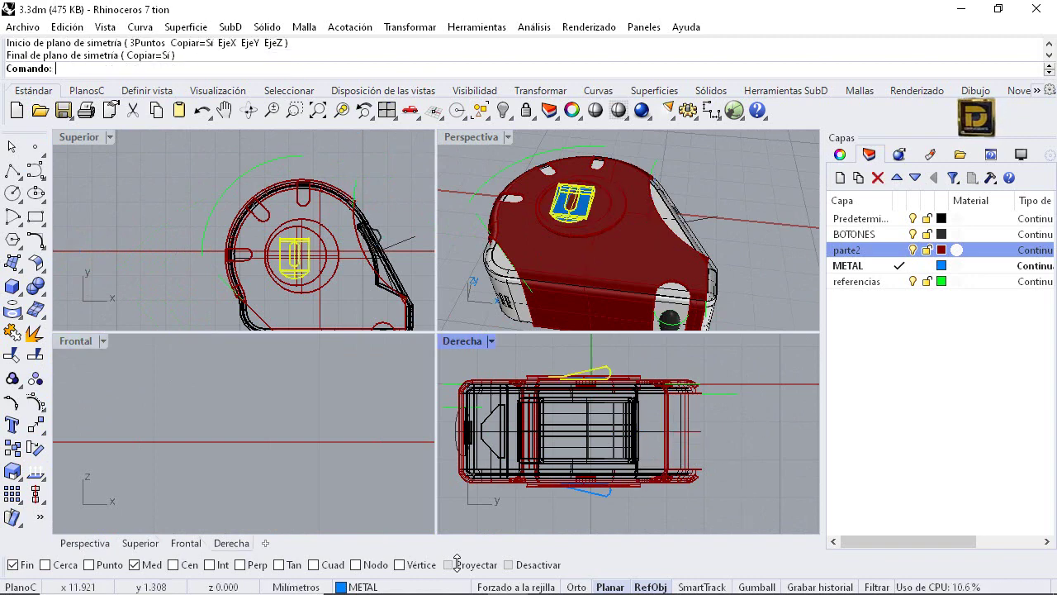
key("Delete")
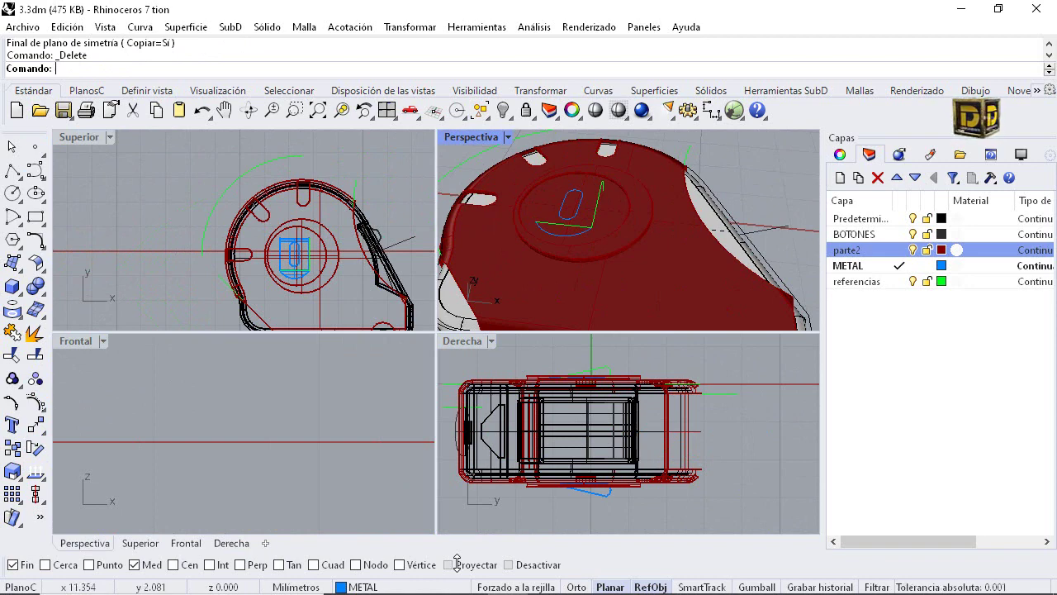
Show all hidden objects so both tape measure models are displayed again
key("ctrl+alt+h")
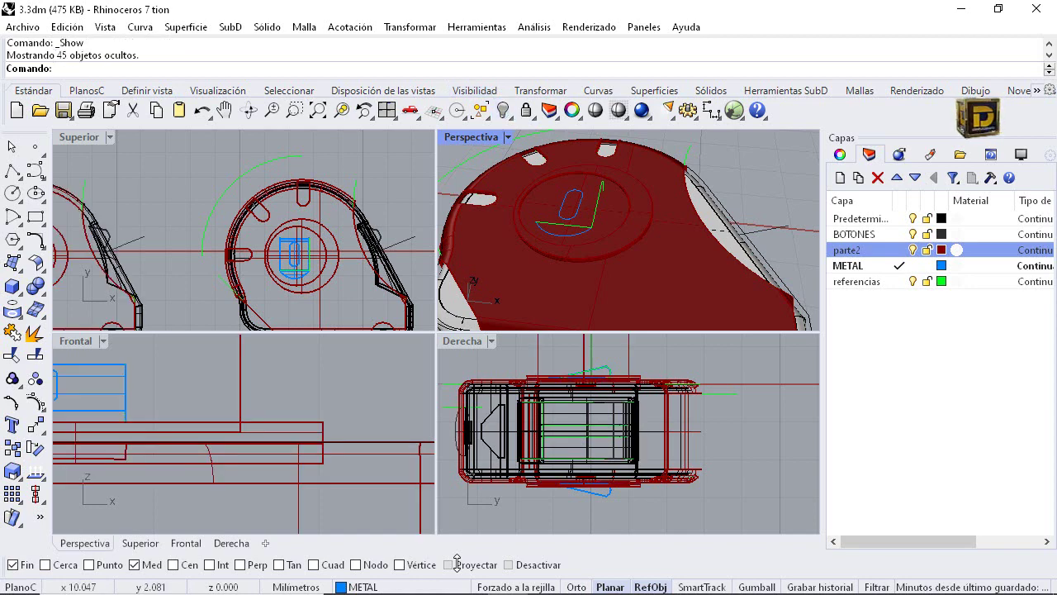
right_click(503, 110)
scroll(617, 216, "down", 8)
right_click_drag(621, 235, 624, 207)
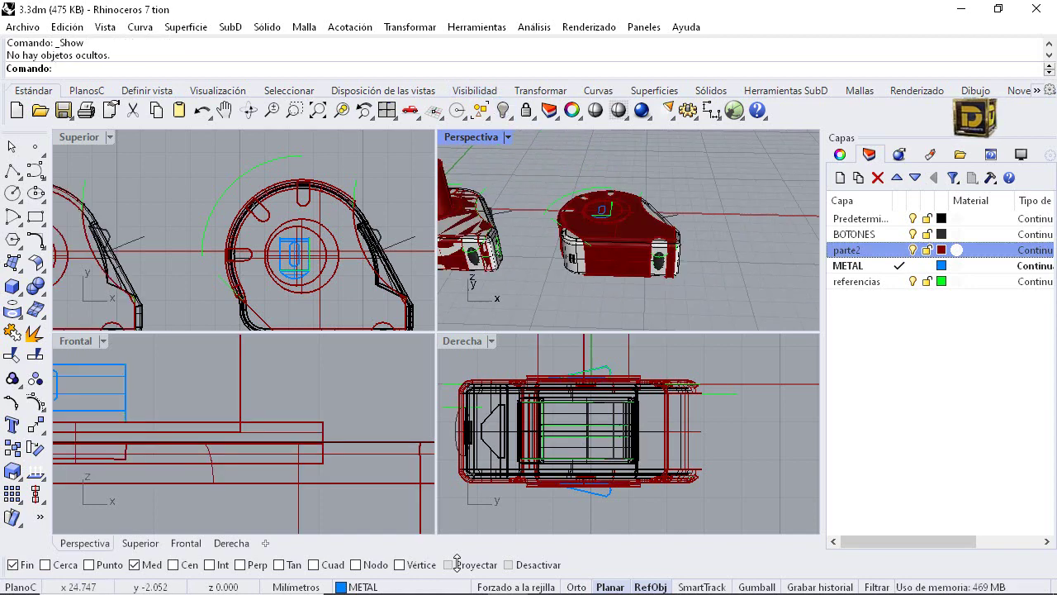
scroll(698, 219, "down", 7)
scroll(582, 227, "up", 9)
Copy the tall cylinder from its base centre on the first tape measure to the centre of the second one's raised disc
left_click(564, 199)
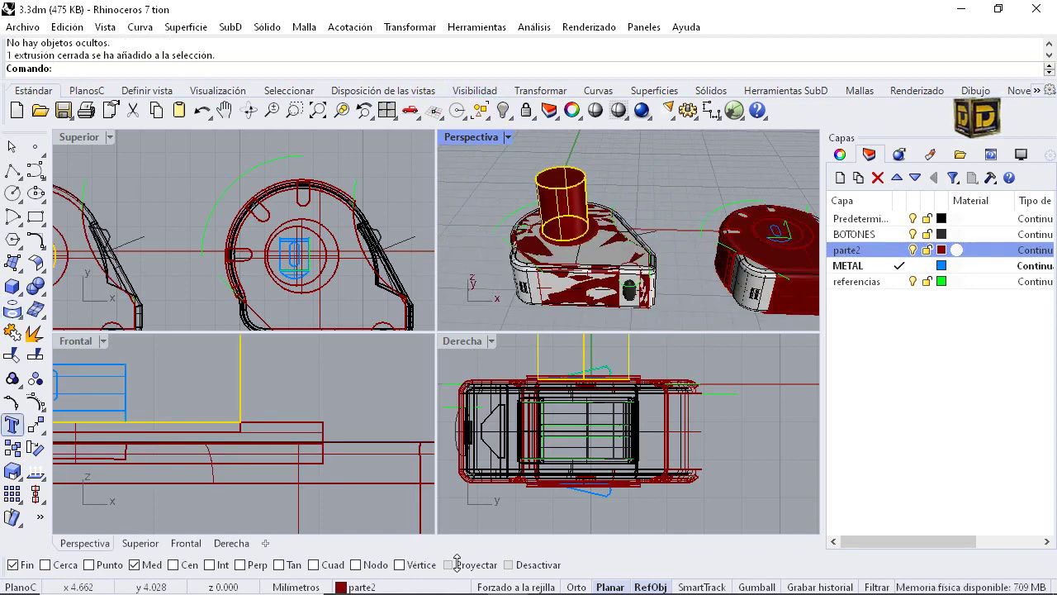
left_click(12, 448)
scroll(576, 242, "up", 6)
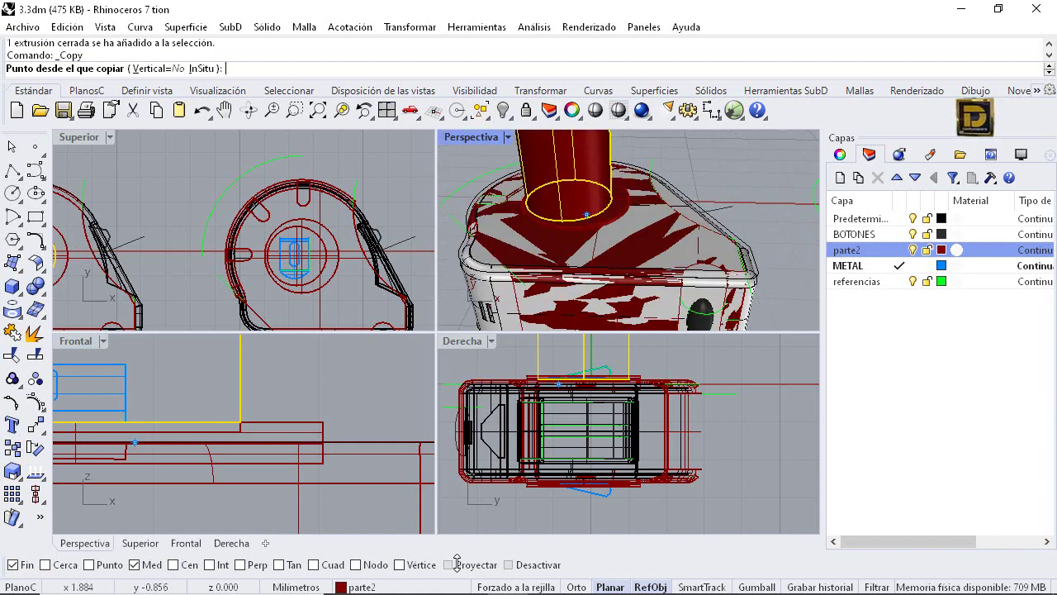
right_click(180, 565)
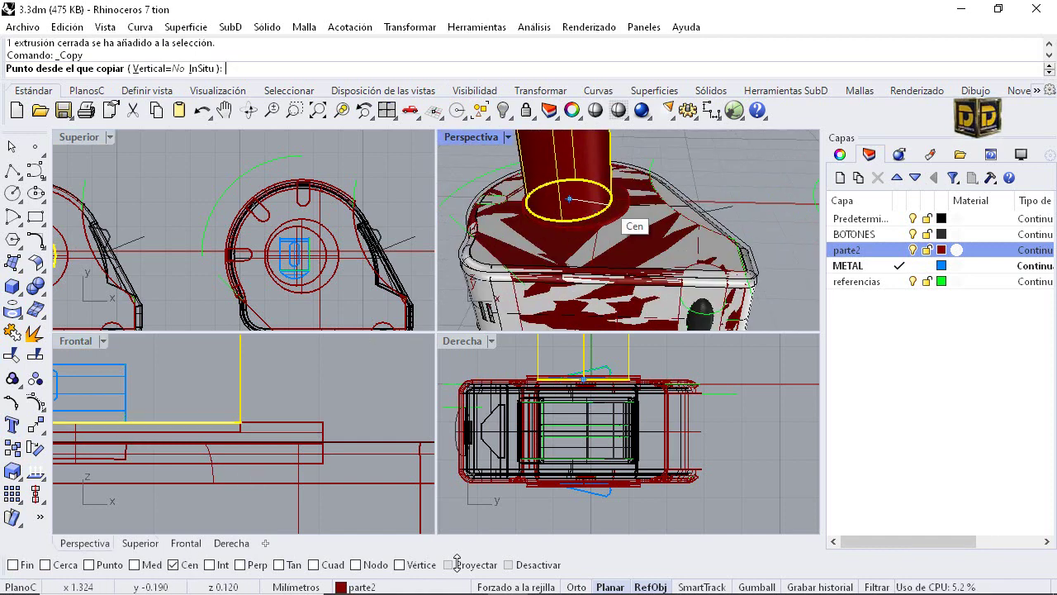
left_click(589, 215)
scroll(601, 219, "down", 7)
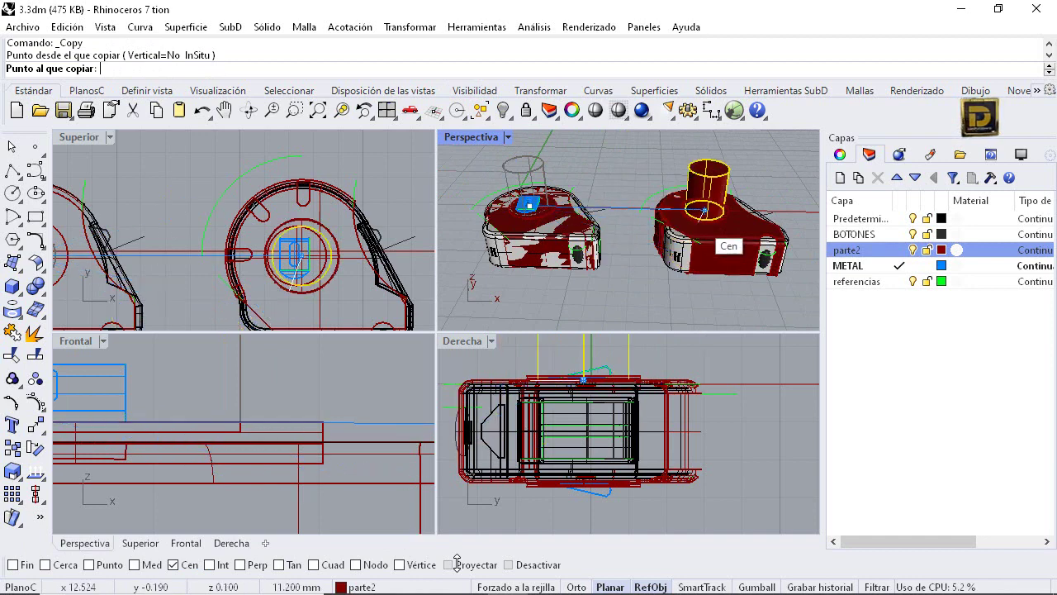
scroll(702, 208, "up", 5)
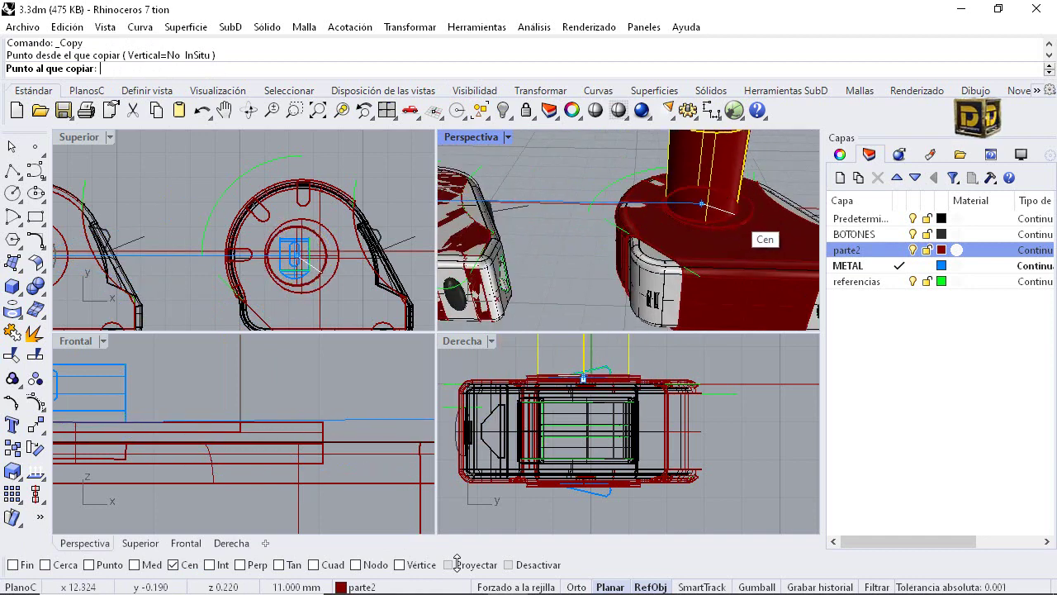
scroll(708, 203, "up", 3)
left_click(708, 203)
key("Return")
Lower the original cylinder into the first tape measure's body and try a Boolean operation
left_click(689, 201)
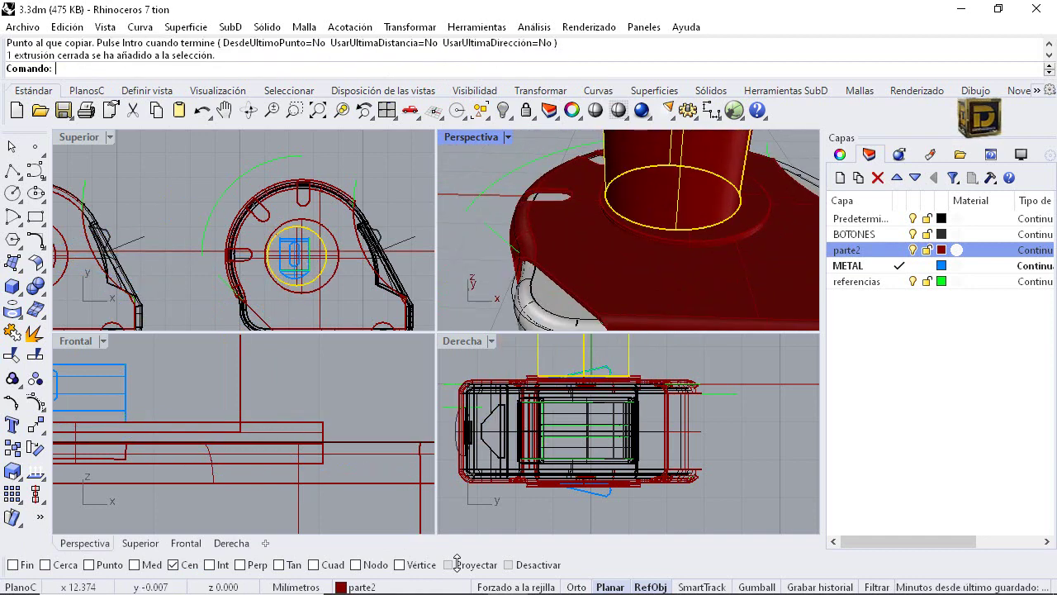
scroll(249, 417, "down", 15)
left_click(248, 386)
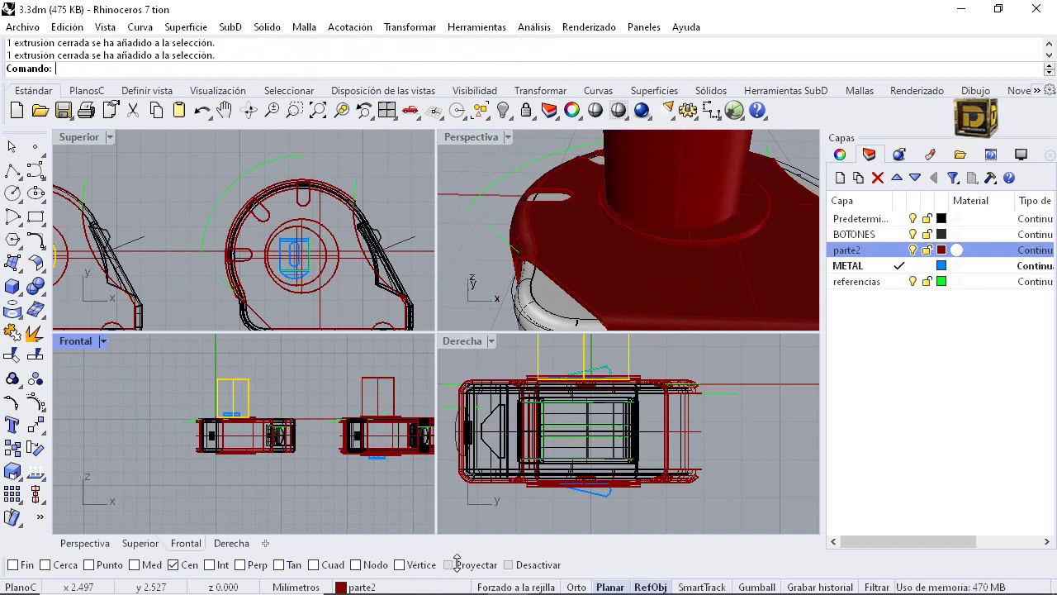
left_click_drag(249, 386, 249, 402)
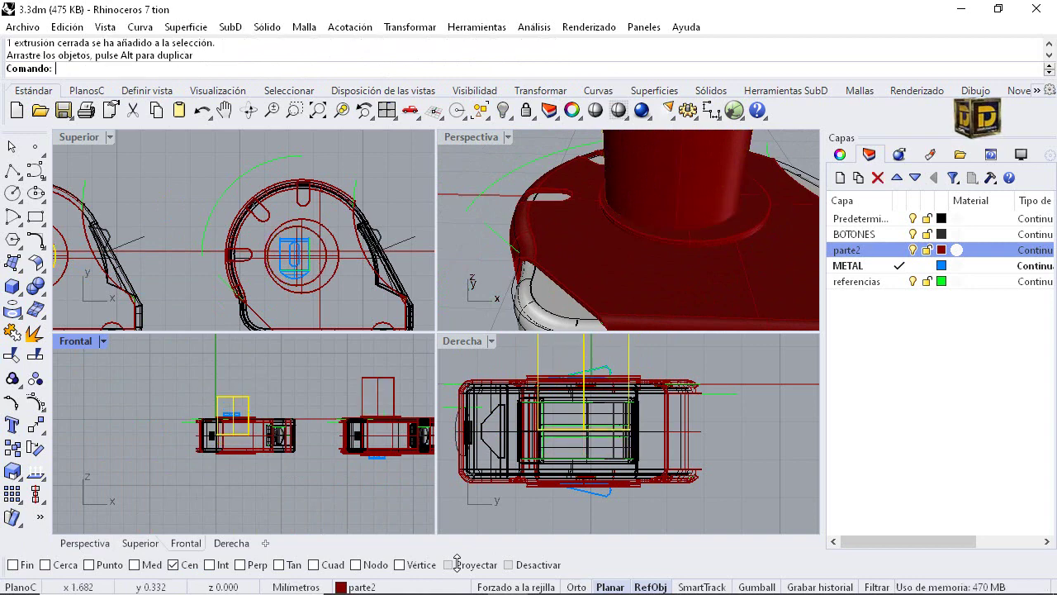
left_click(496, 271)
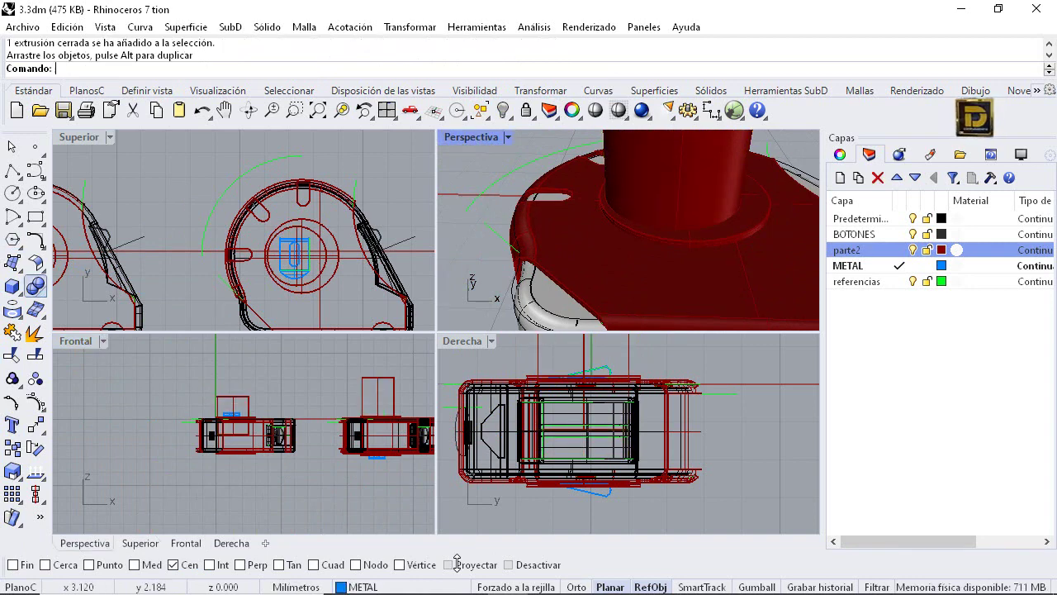
left_click(37, 287)
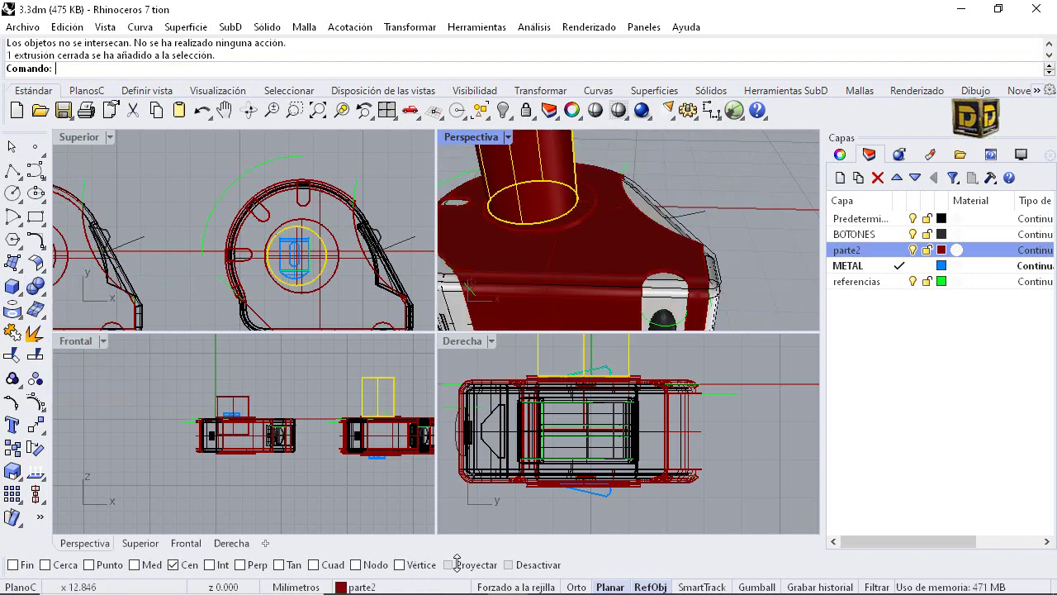
Move the copied cylinder straight down so that it passes through the top of the second tape measure
right_click_drag(359, 433, 273, 433)
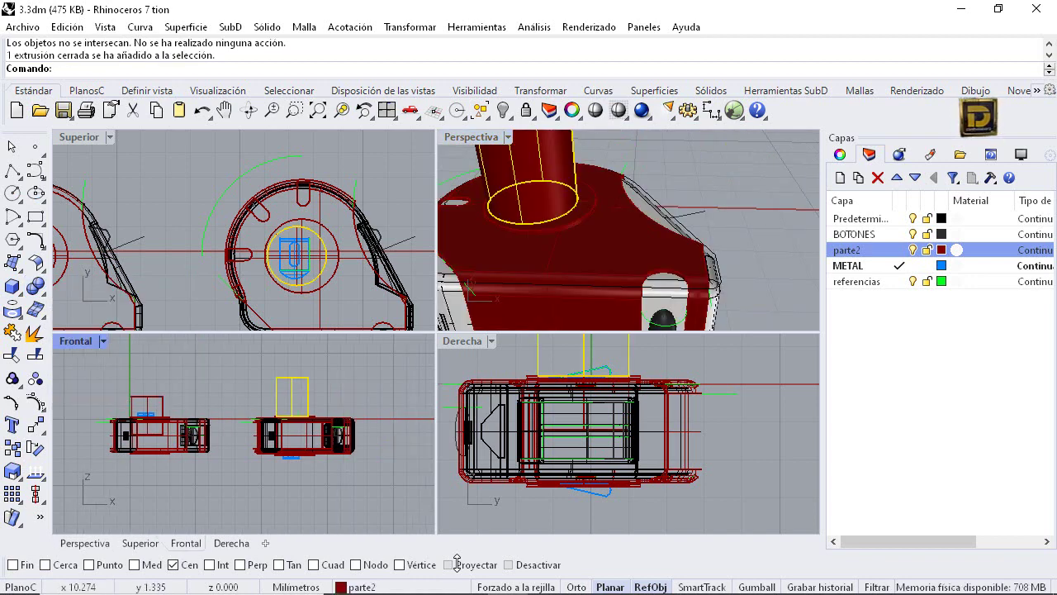
scroll(359, 430, "up", 4)
left_click_drag(283, 385, 283, 412, "shift")
left_click(318, 397)
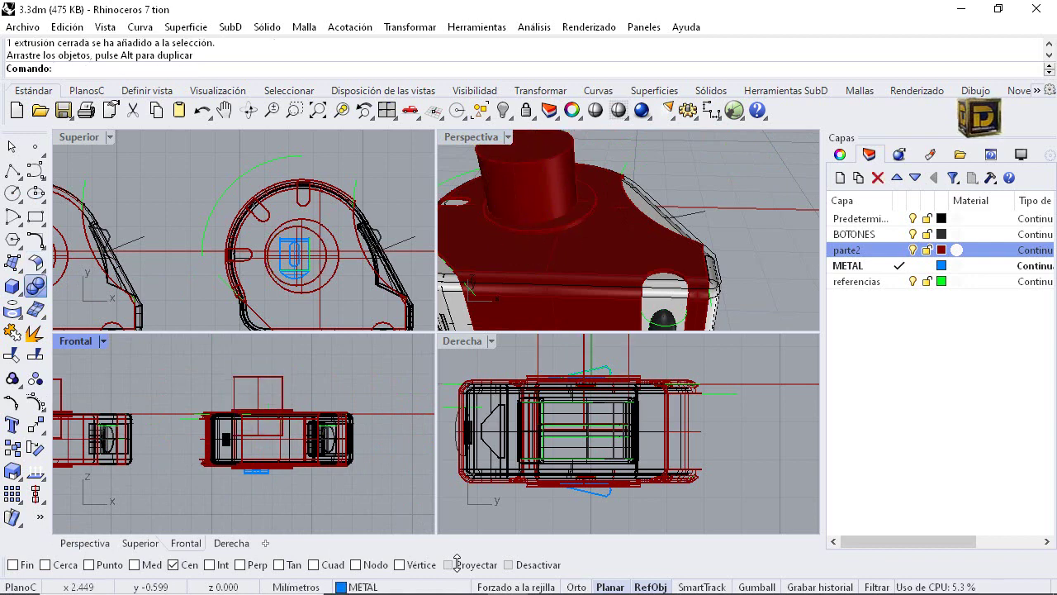
Subtract the copied cylinder from the second tape measure's red shell and raised disc with a Boolean Difference
left_click(41, 292)
left_click(86, 294)
left_click(41, 292)
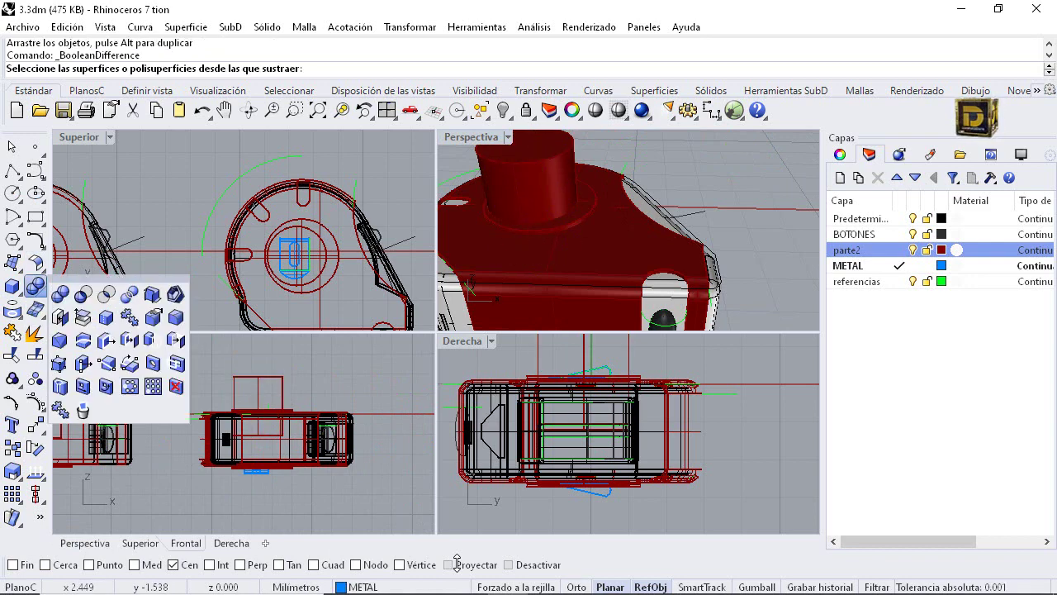
left_click(84, 295)
left_click(610, 235)
left_click(581, 215)
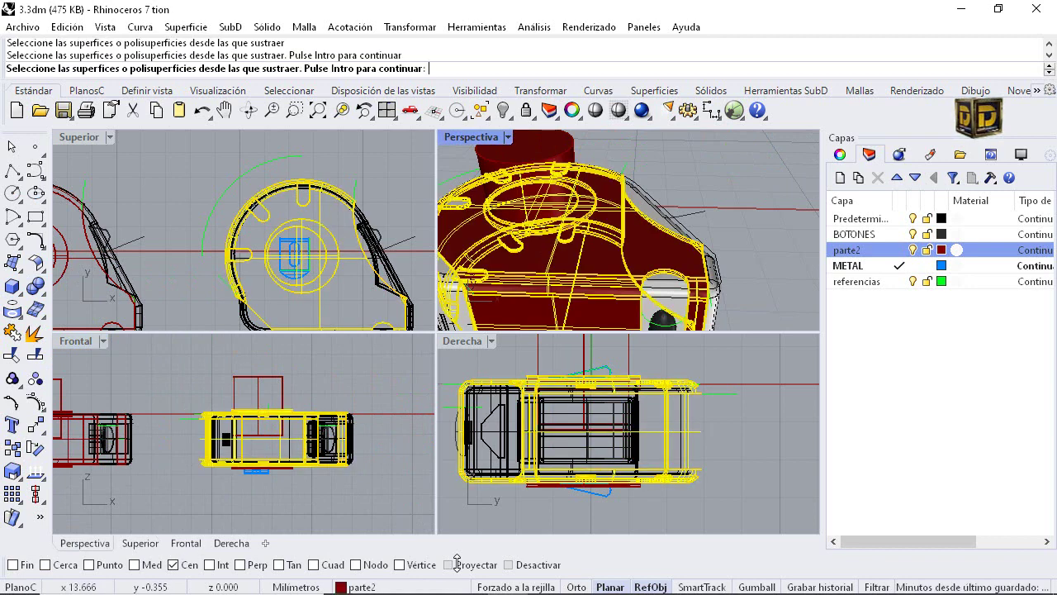
key("Return")
left_click(528, 156)
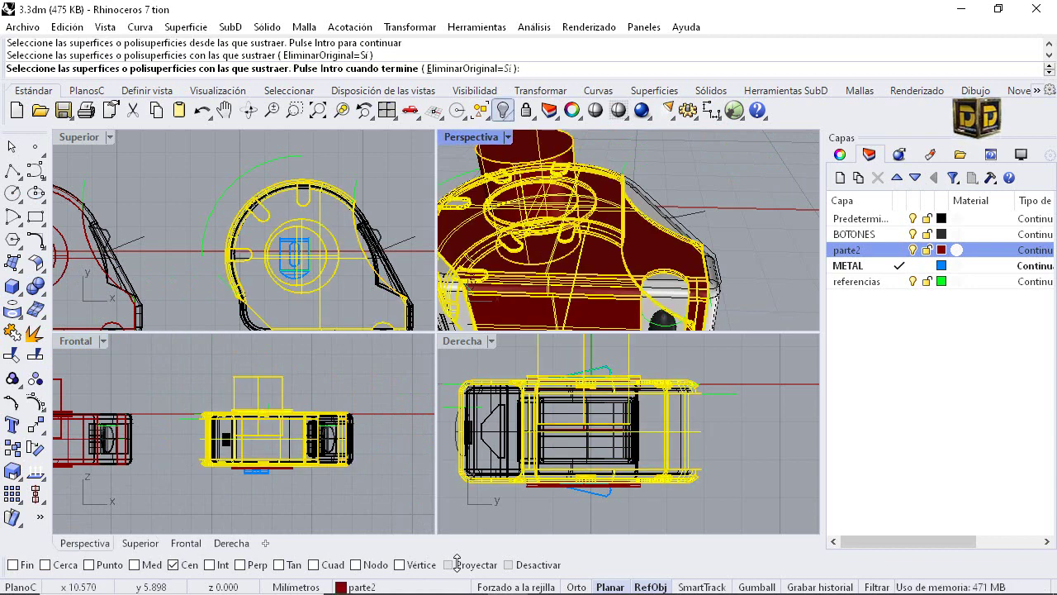
key("Return")
Make Predeterminado the current layer
right_click_drag(578, 215, 611, 268)
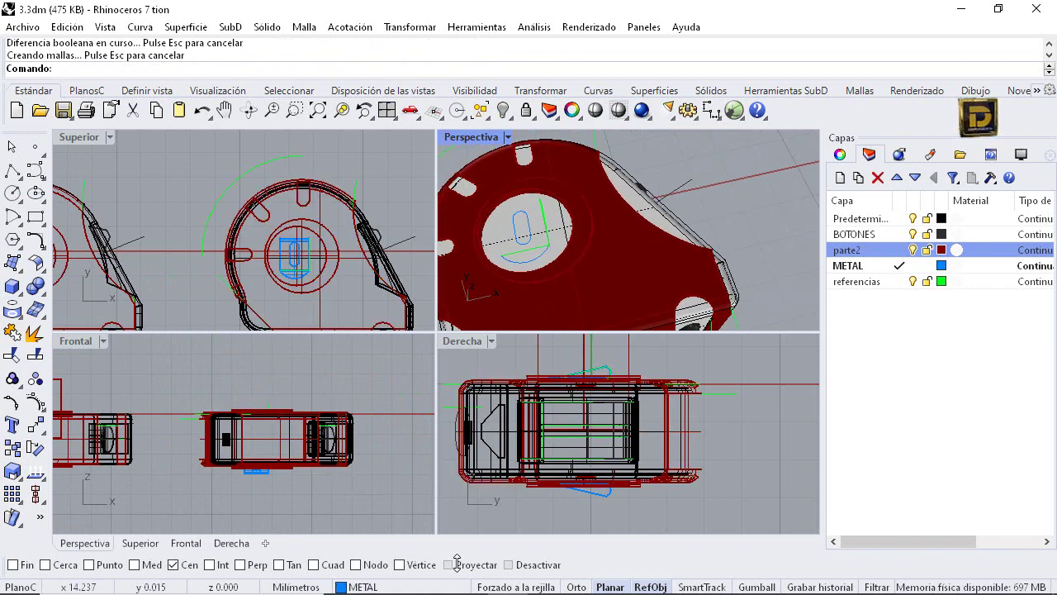
key("Down")
key("Down")
key("Down")
key("Down")
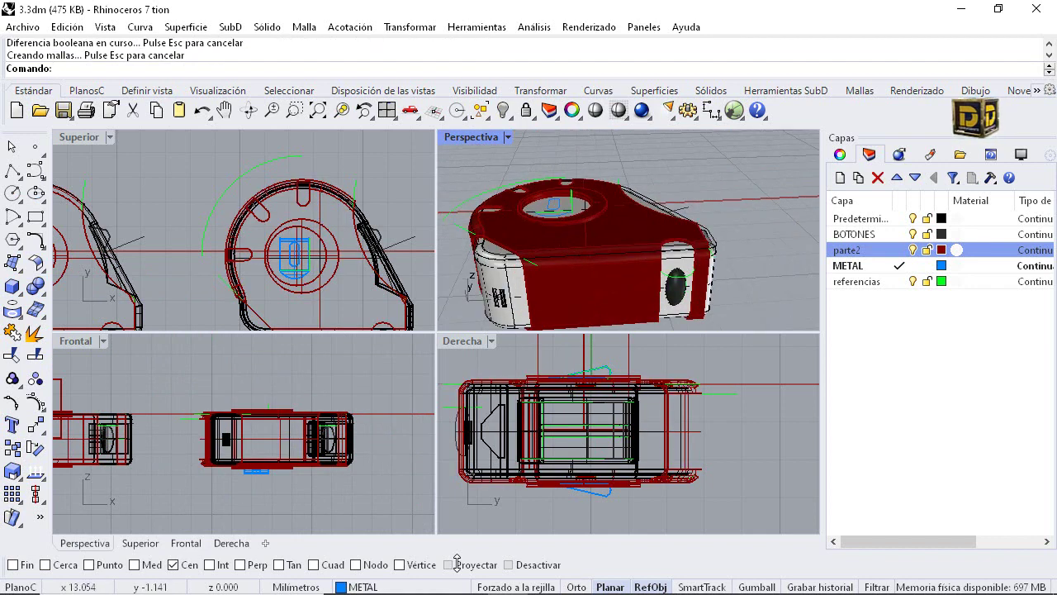
left_click(900, 218)
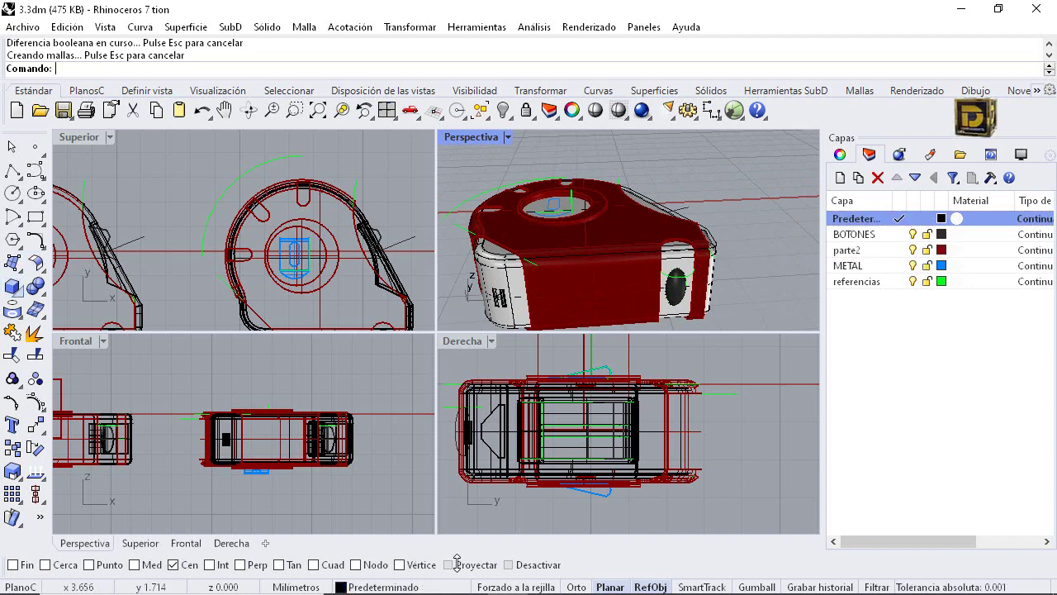
Create a thin solid cylinder about 0.04 mm high, centred in the circular opening and reaching its edge
left_click(18, 292)
left_click(61, 294)
scroll(564, 215, "up", 5)
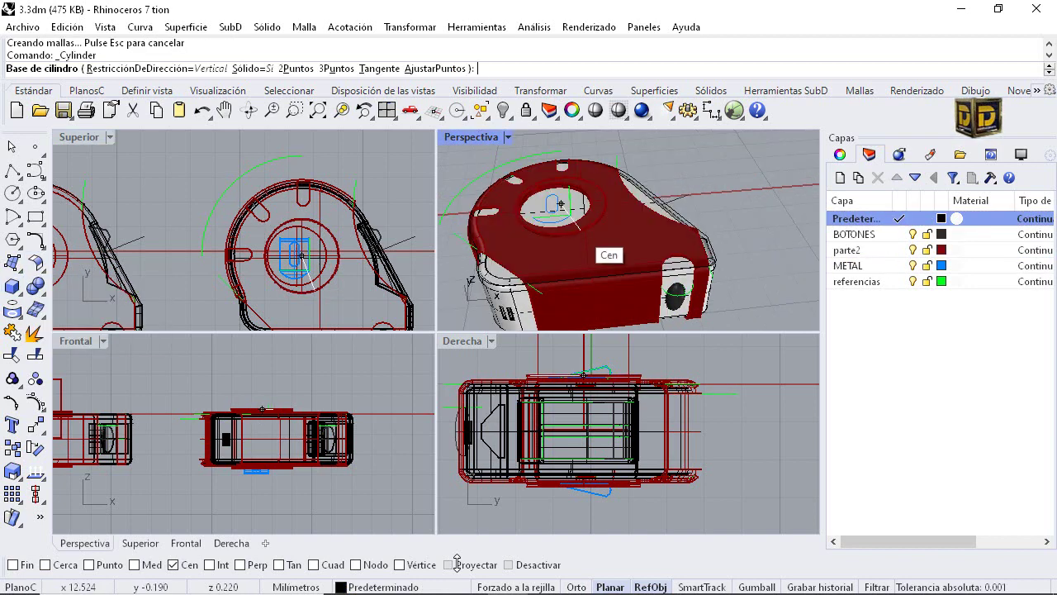
left_click(505, 181)
scroll(297, 252, "up", 6)
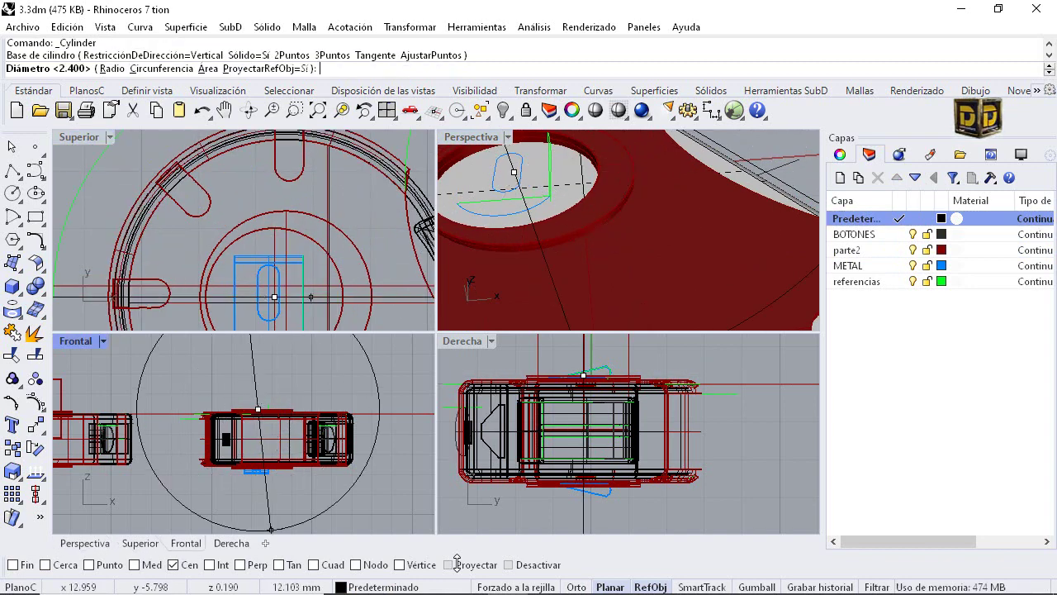
right_click(314, 564)
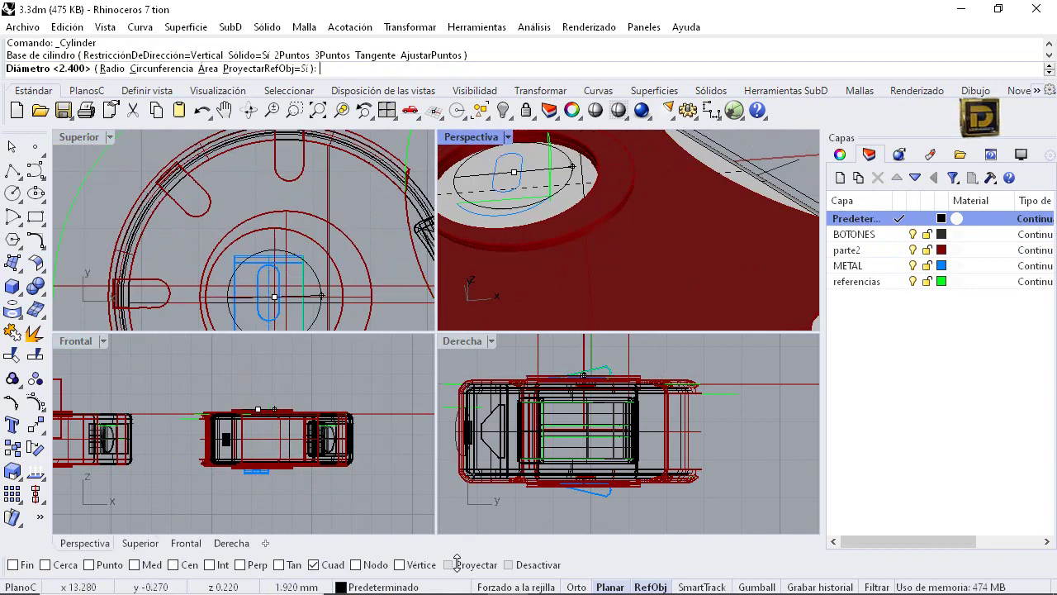
left_click(502, 222)
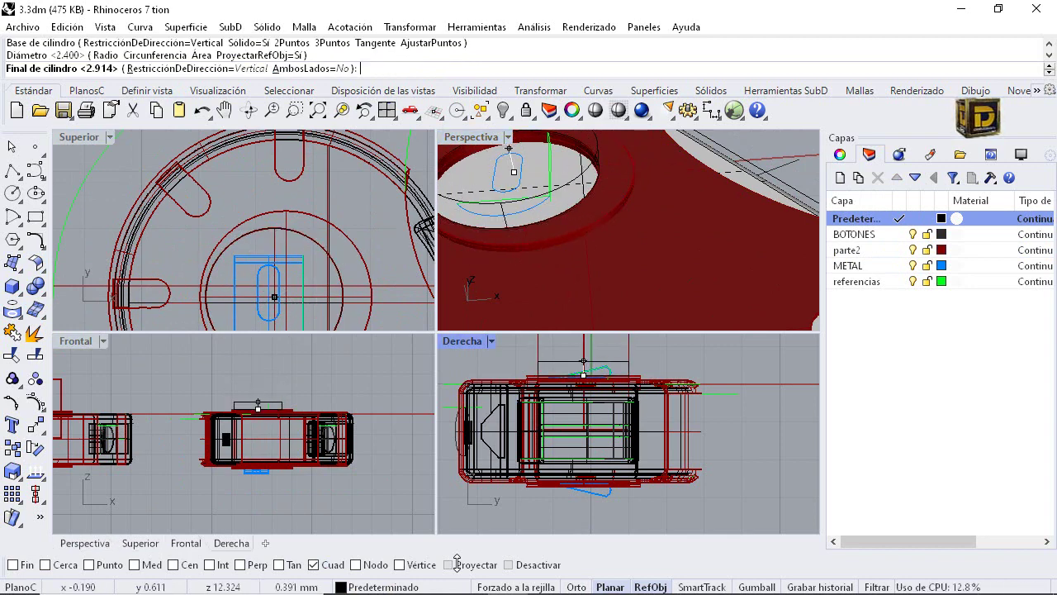
scroll(594, 397, "up", 5)
scroll(636, 425, "down", 3)
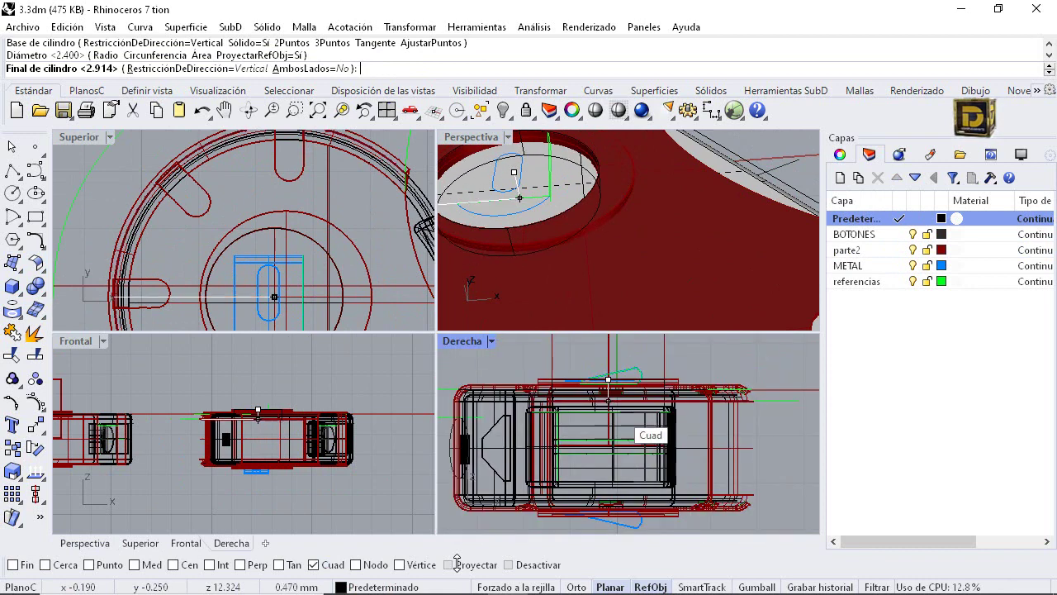
scroll(574, 396, "up", 4)
scroll(749, 379, "up", 3)
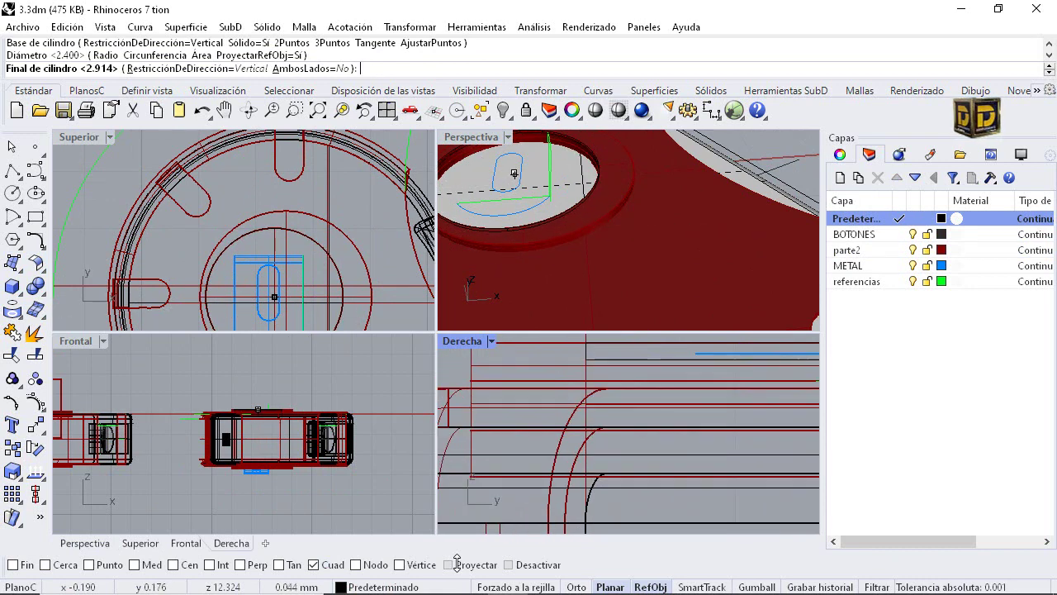
scroll(610, 378, "down", 4)
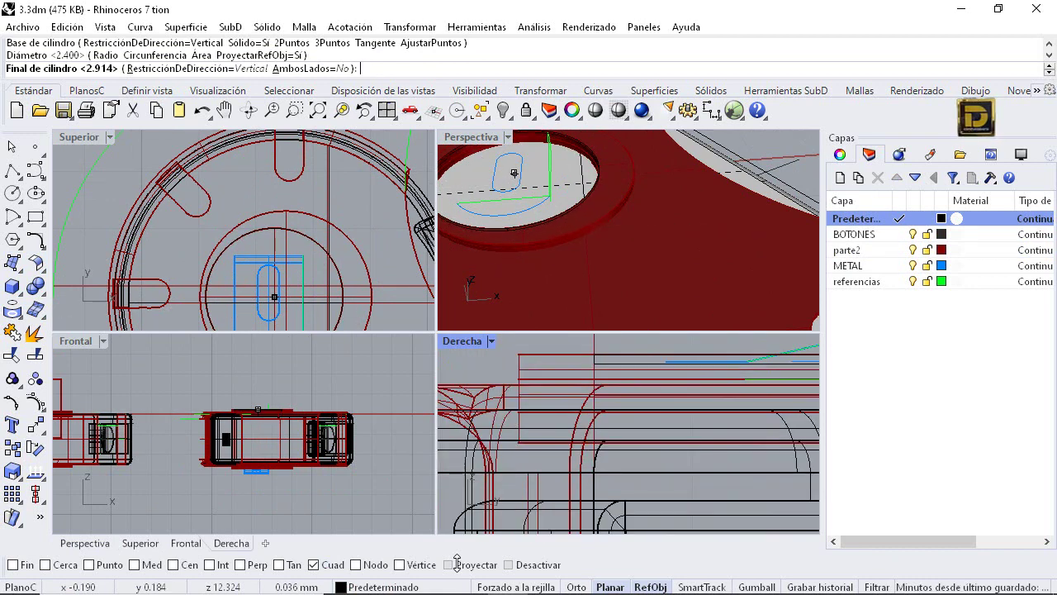
left_click(514, 172)
scroll(513, 172, "down", 5)
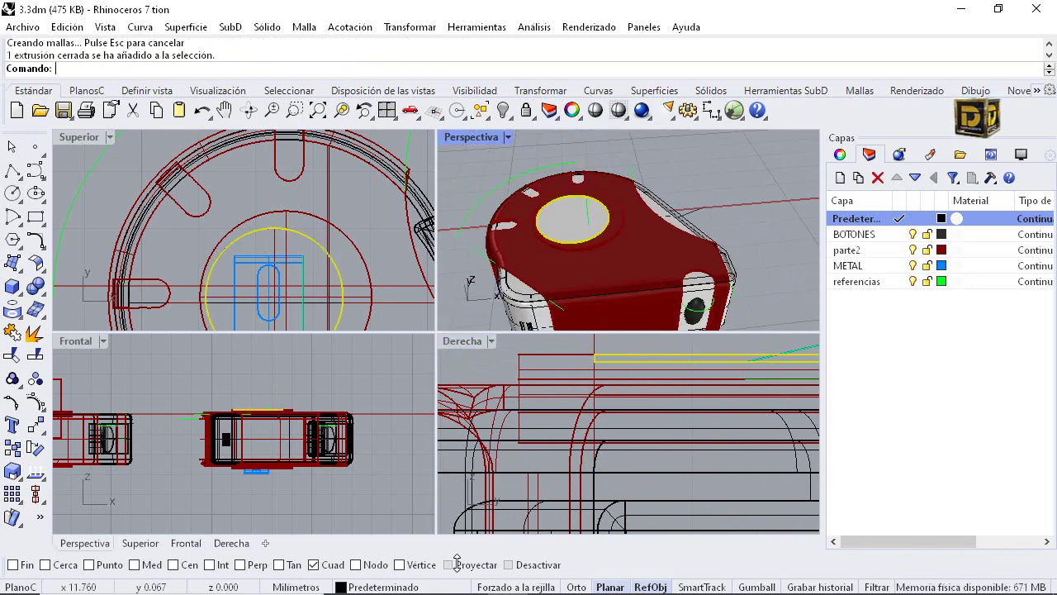
Isolate the thin cylinder that fills the opening
right_click_drag(629, 217, 630, 283)
scroll(267, 200, "down", 2)
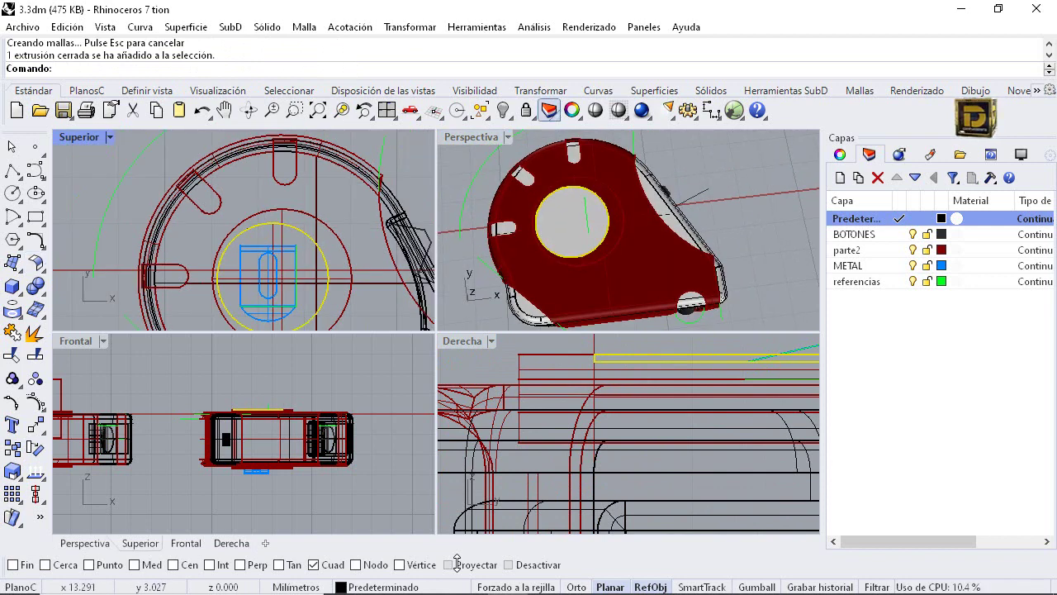
left_click(508, 117)
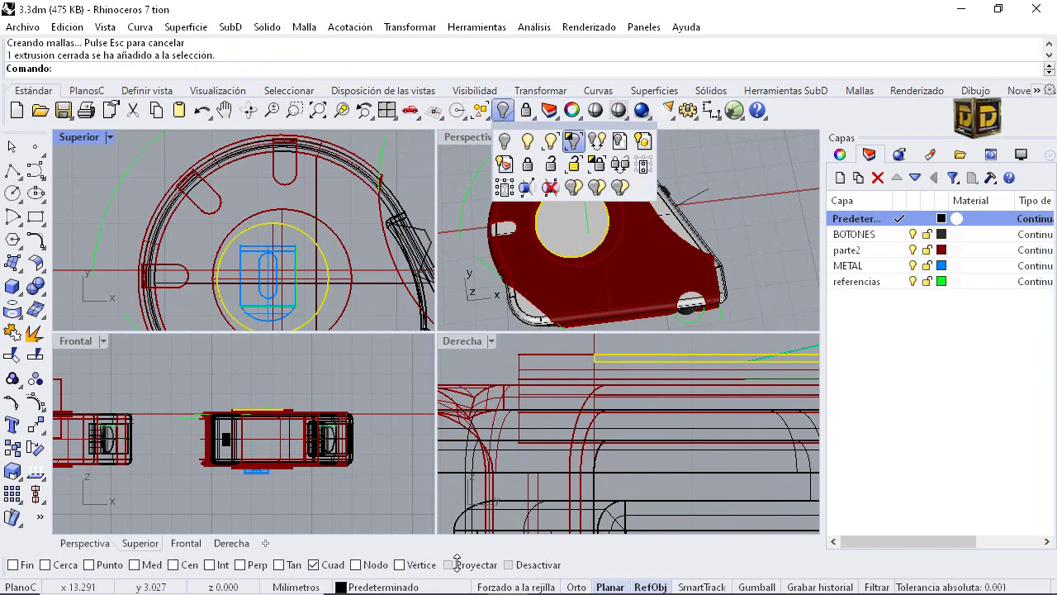
left_click(573, 141)
key("Escape")
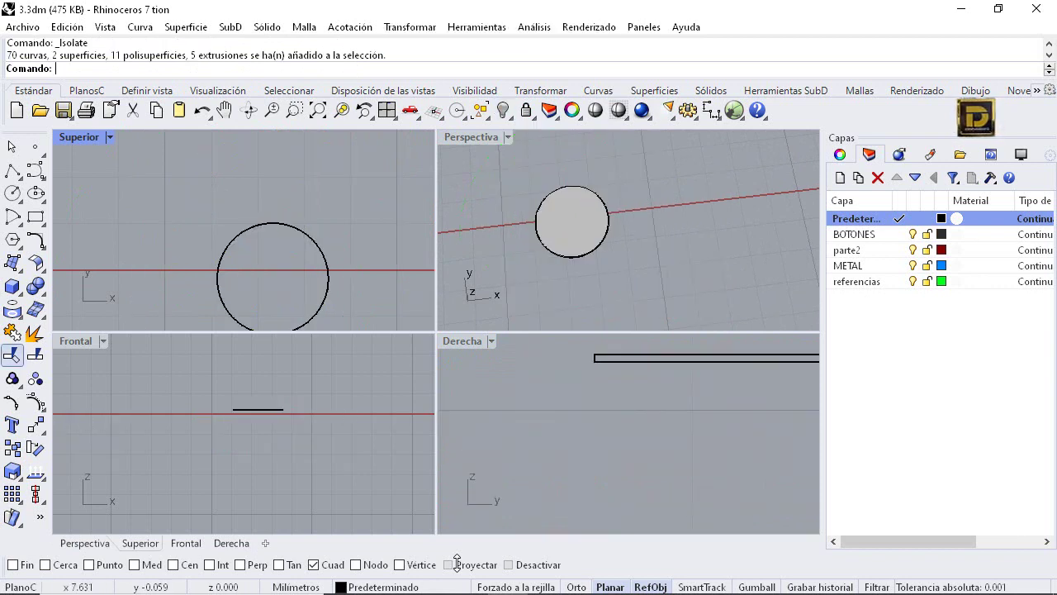
Create solid Arial text reading Rhino / DESIGNPORCOMPUTADORA, 0.2 mm high and 0.5 mm thick, and place it just above the disc
left_click(12, 425)
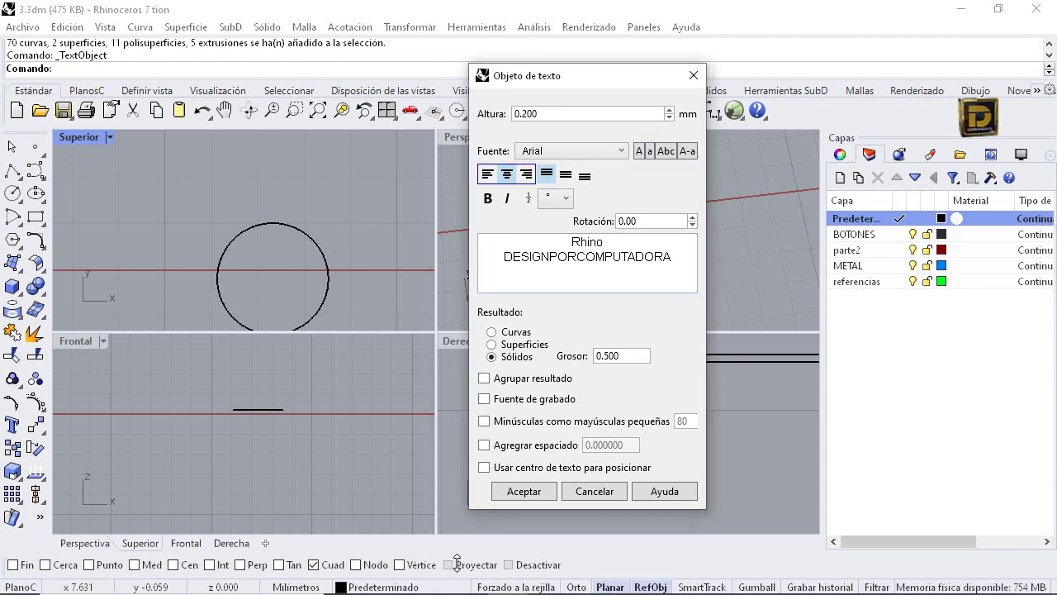
left_click_drag(607, 243, 578, 257)
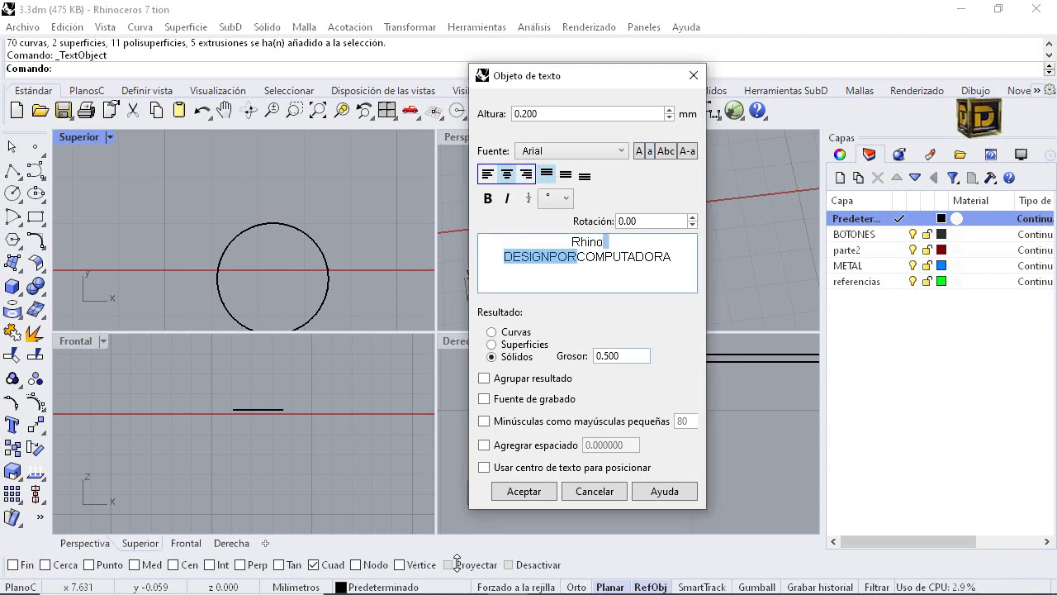
key("Tab")
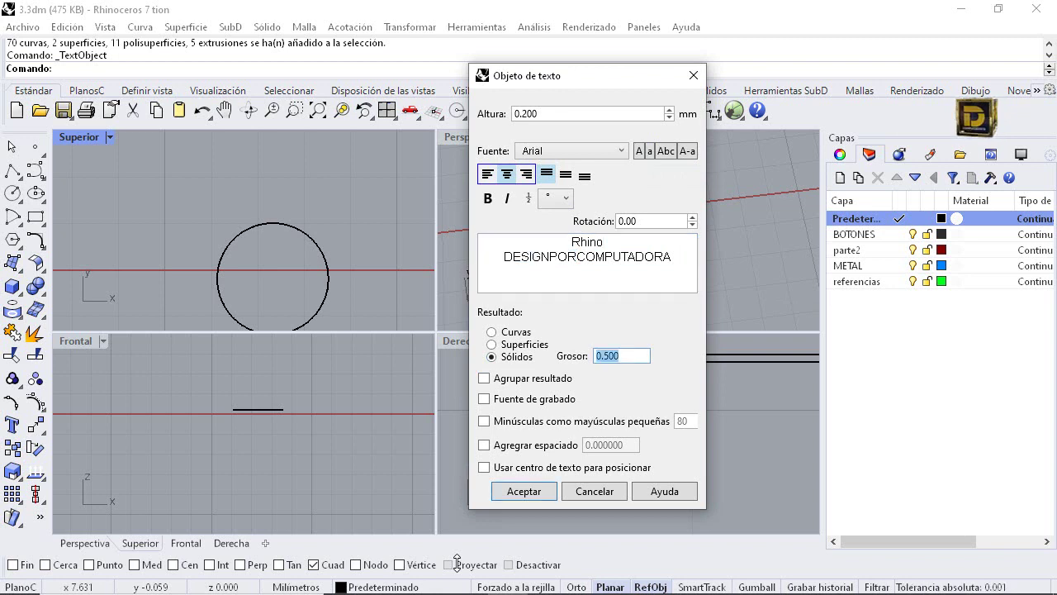
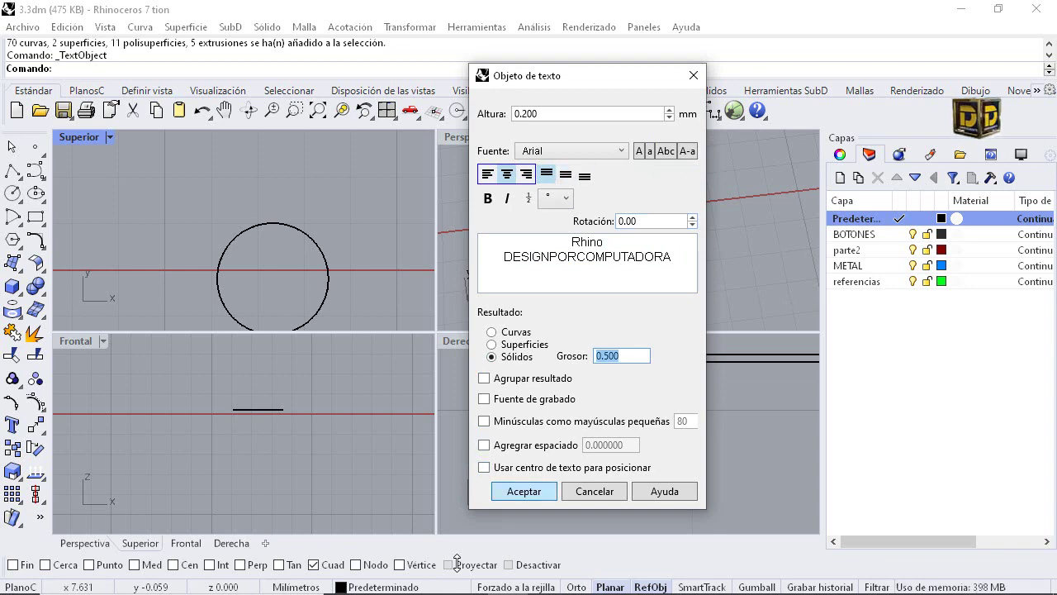
left_click(524, 491)
scroll(283, 273, "down", 2)
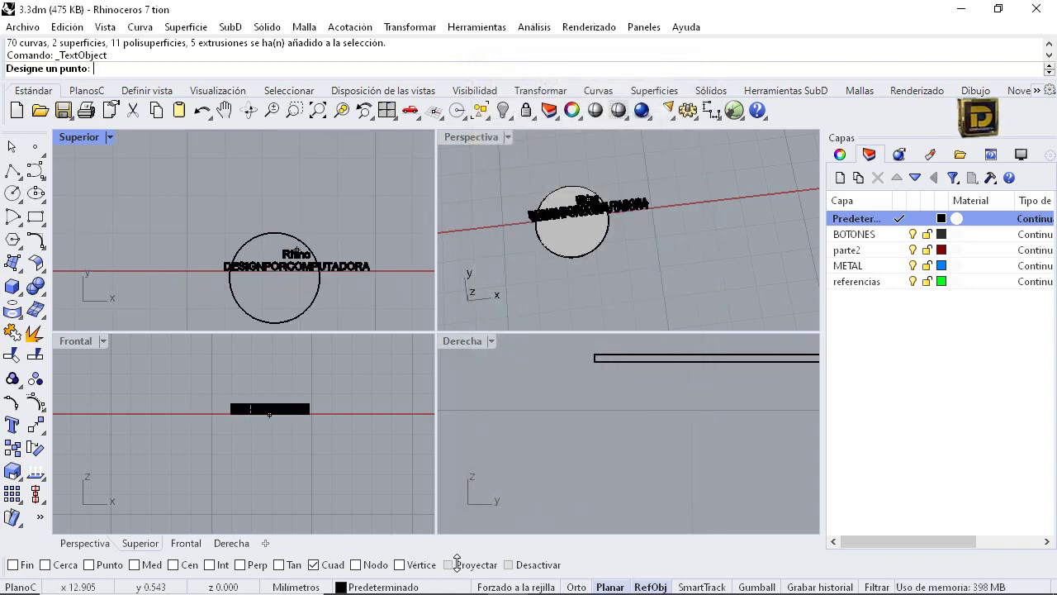
left_click(281, 190)
Scale the solid text down in two dimensions so its longer line fits within the disc's diameter
left_click_drag(170, 240, 360, 179)
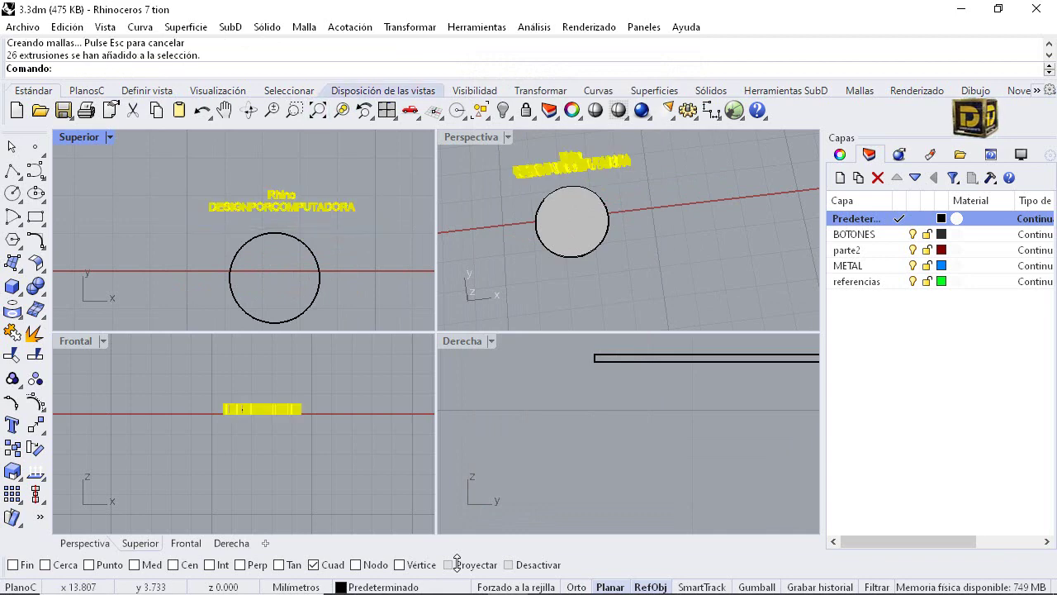
left_click(410, 27)
mouse_move(463, 116)
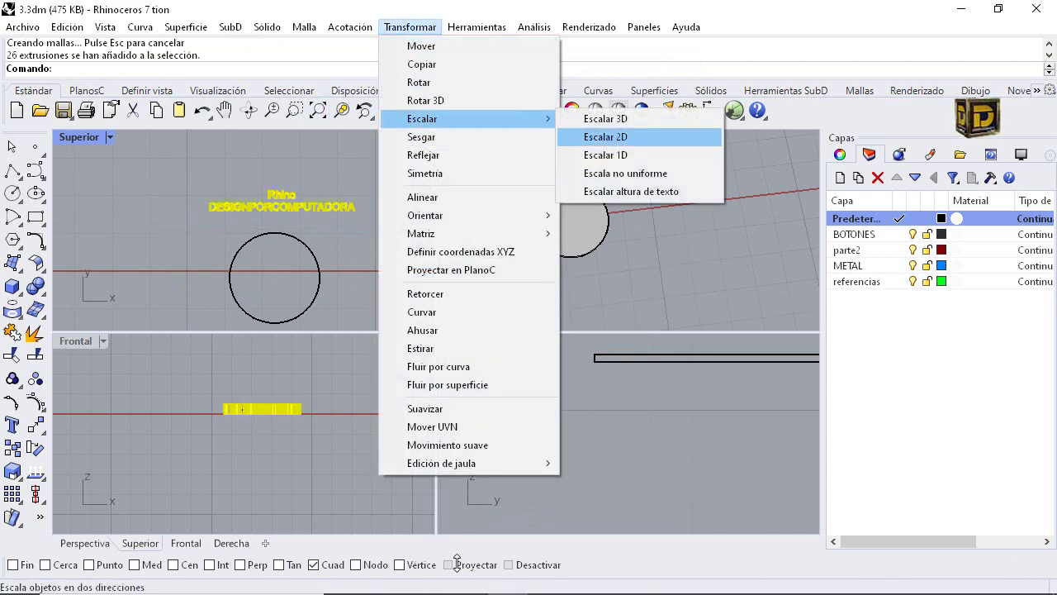
left_click(608, 137)
left_click(190, 170)
left_click(378, 170)
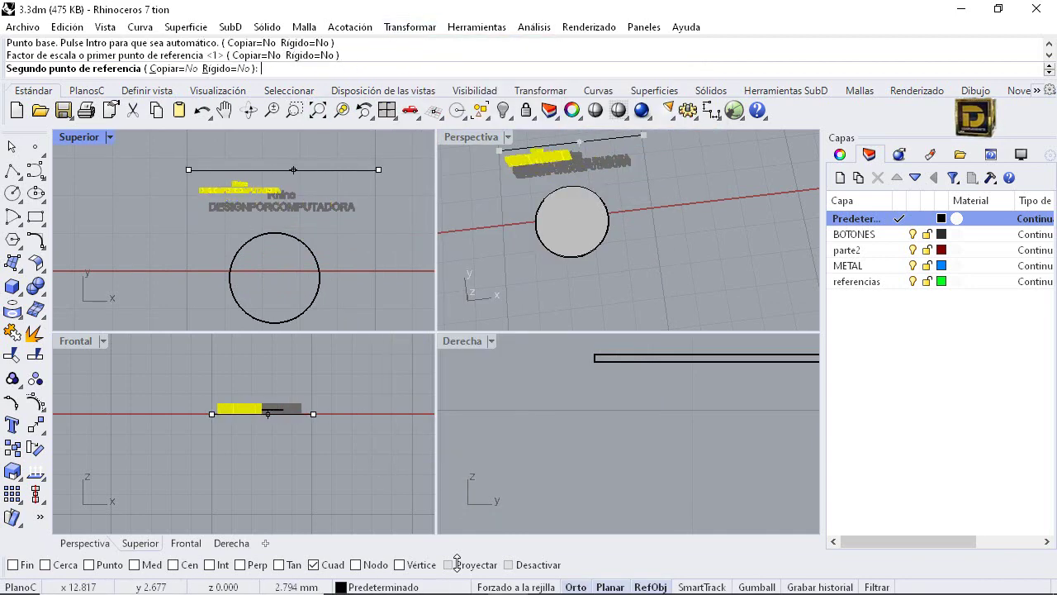
left_click(295, 170)
Move the text to the middle of the disc and adjust its height so its underside sinks slightly into the disc's upper face
left_click_drag(248, 189, 283, 278)
scroll(281, 276, "up", 3)
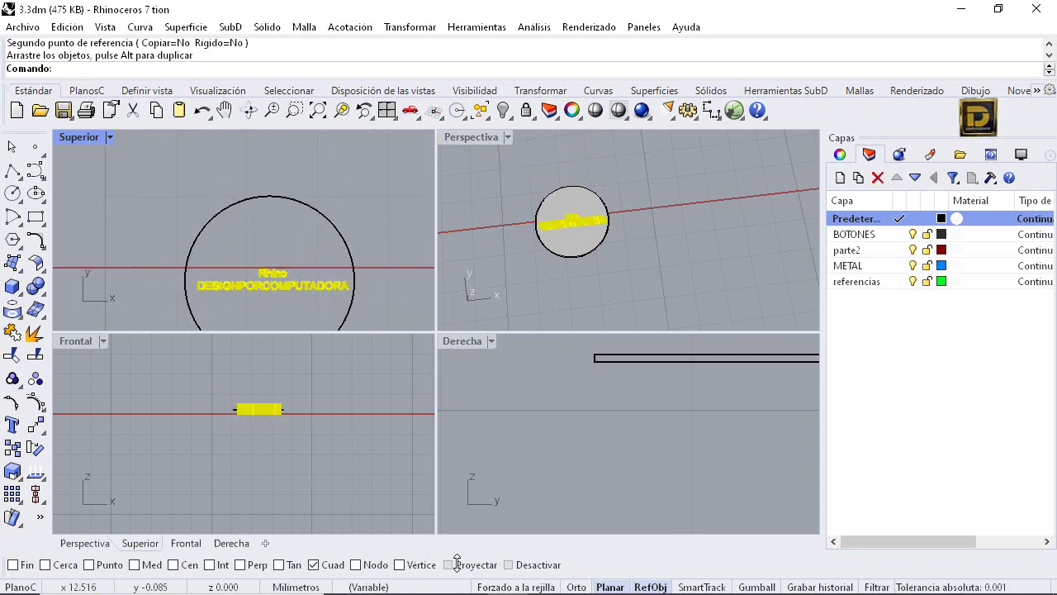
scroll(261, 411, "up", 5)
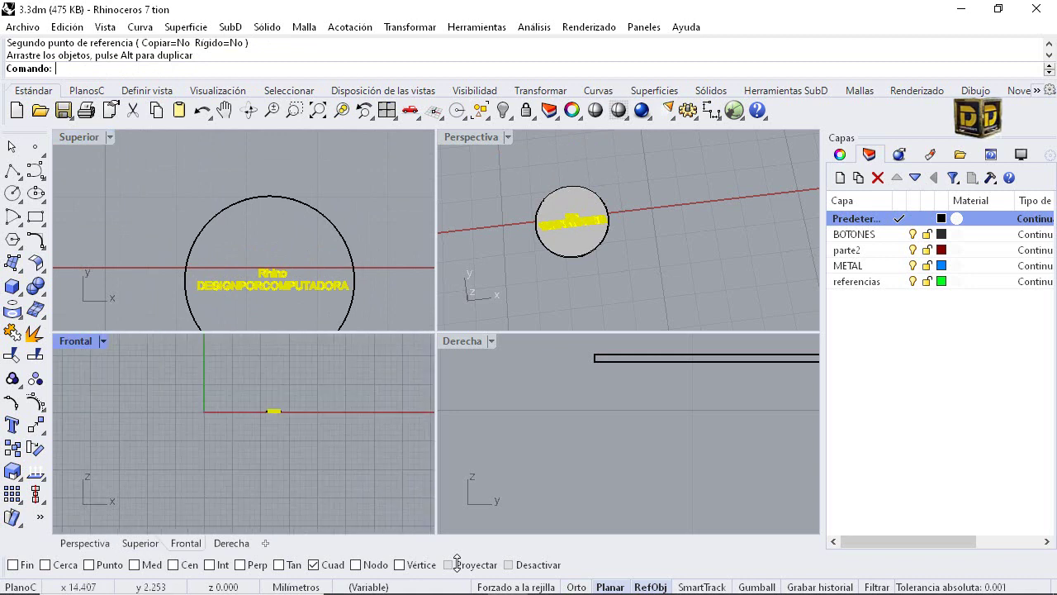
scroll(245, 394, "up", 3)
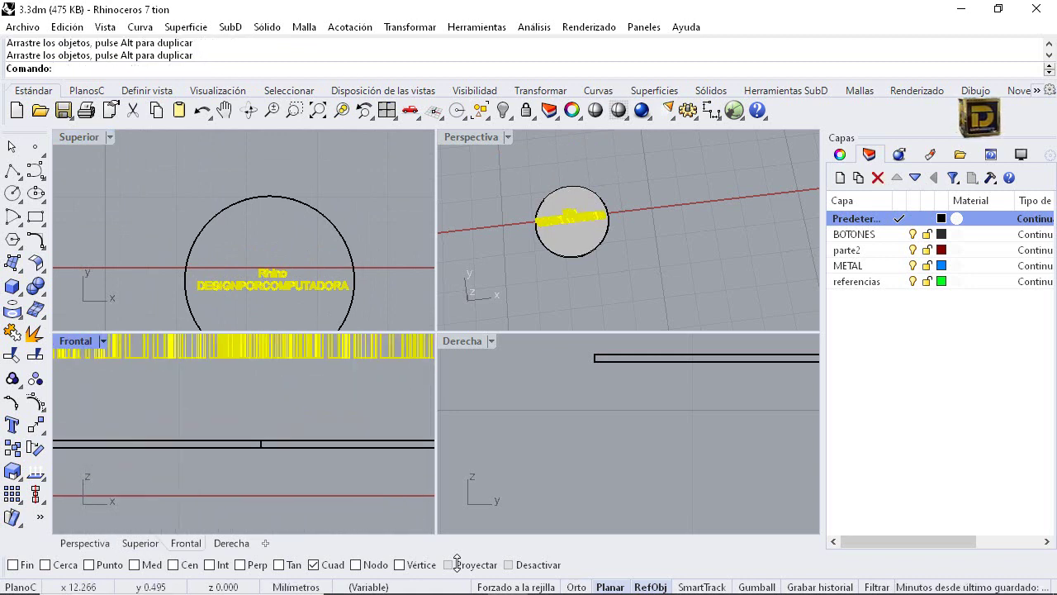
left_click_drag(246, 351, 246, 435, "shift")
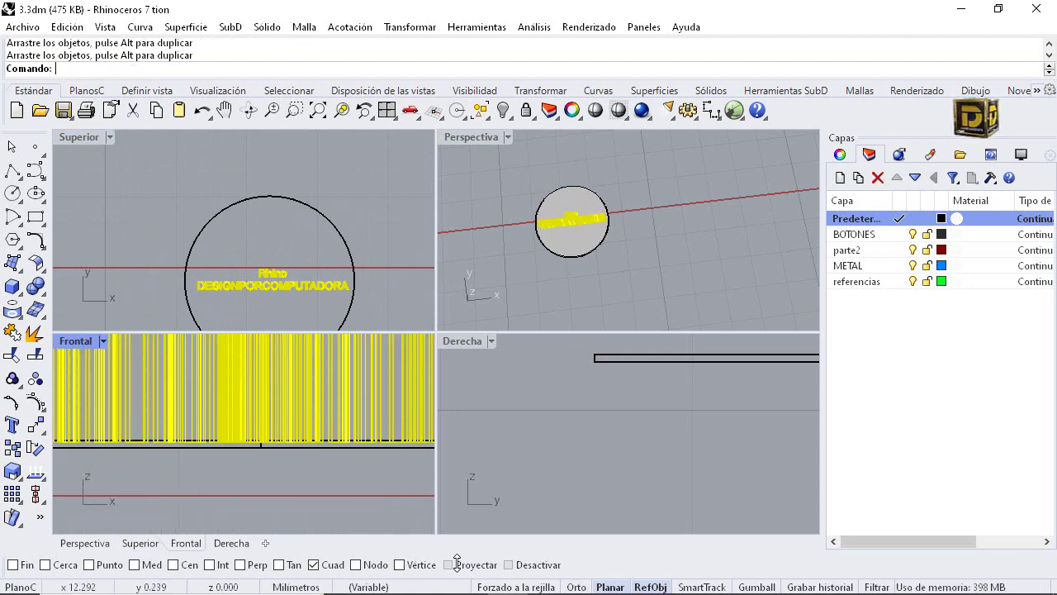
key("Escape")
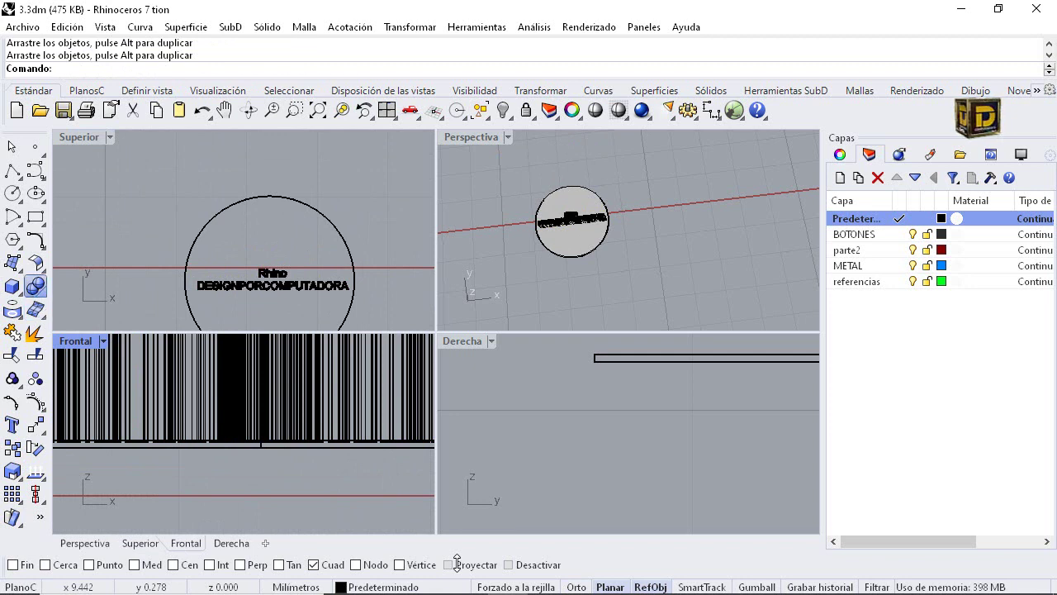
Subtract all the text solids from the disc with a Boolean Difference to engrave the lettering
left_click(35, 286)
left_click(59, 295)
scroll(220, 441, "up", 9)
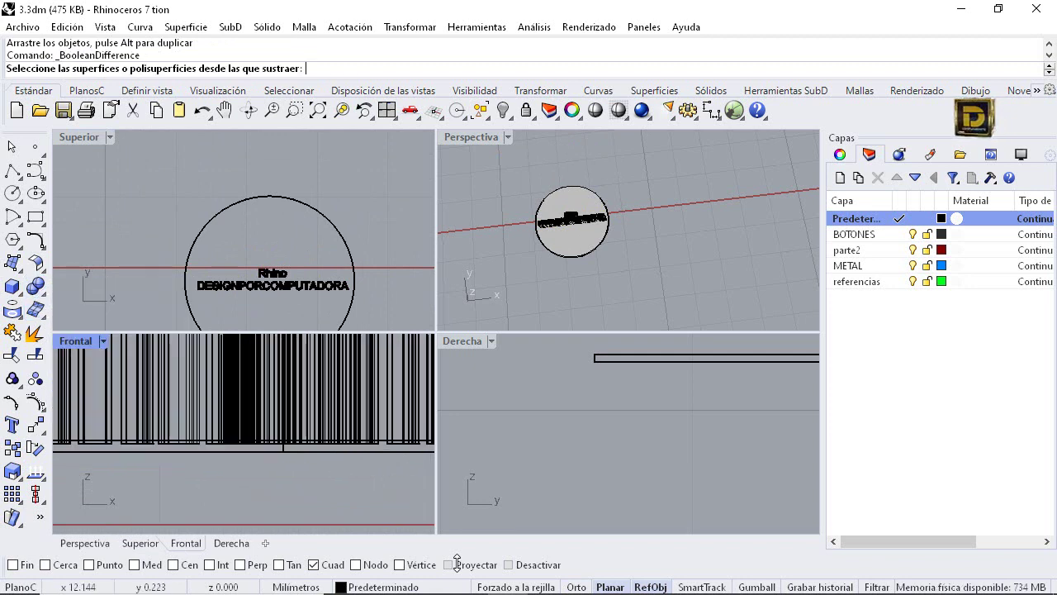
scroll(563, 232, "up", 6)
left_click(563, 231)
key("Return")
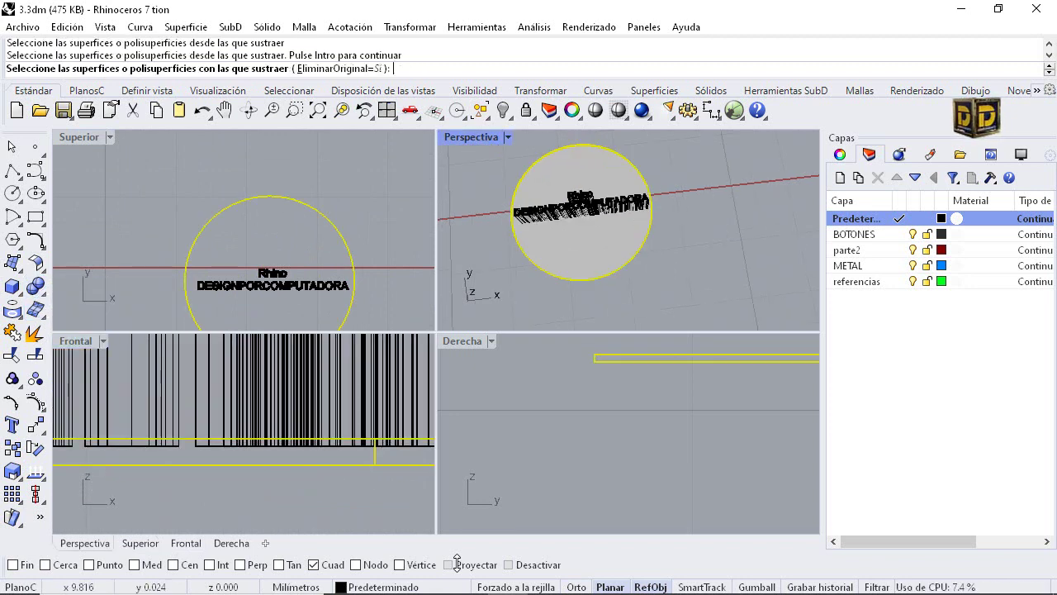
key("ctrl+a")
key("Return")
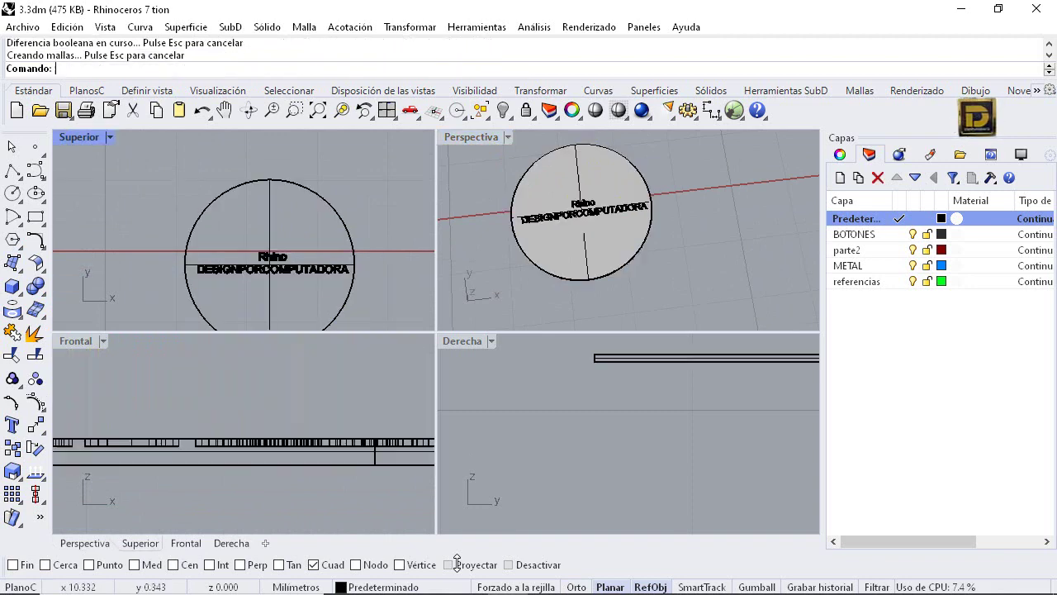
Inspect the engraved lettering and show all hidden objects again
right_click_drag(621, 244, 627, 177)
scroll(627, 177, "up", 5)
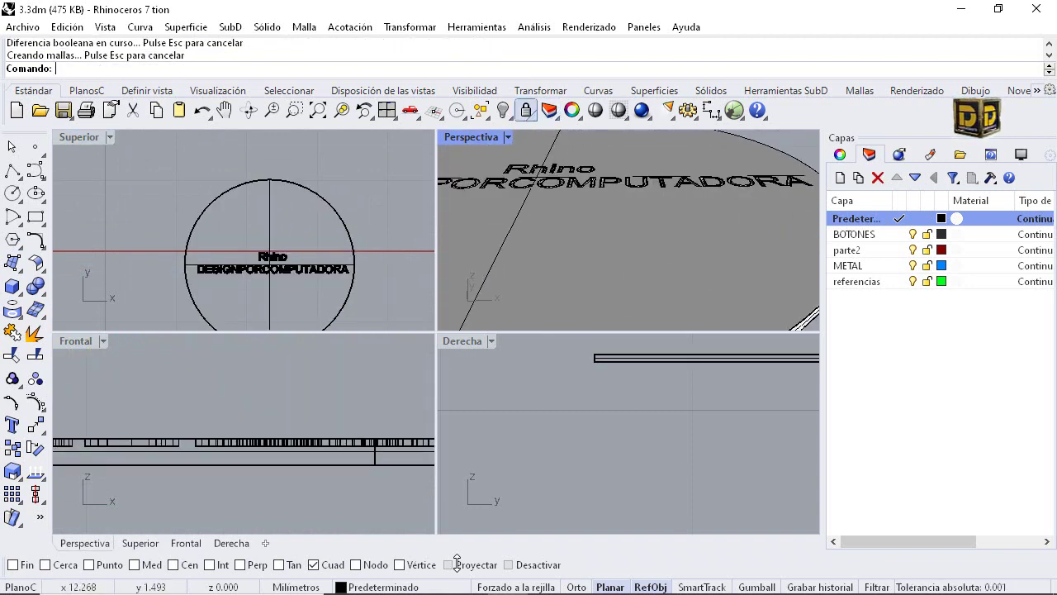
right_click(503, 110)
scroll(537, 243, "down", 15)
right_click_drag(541, 243, 569, 299)
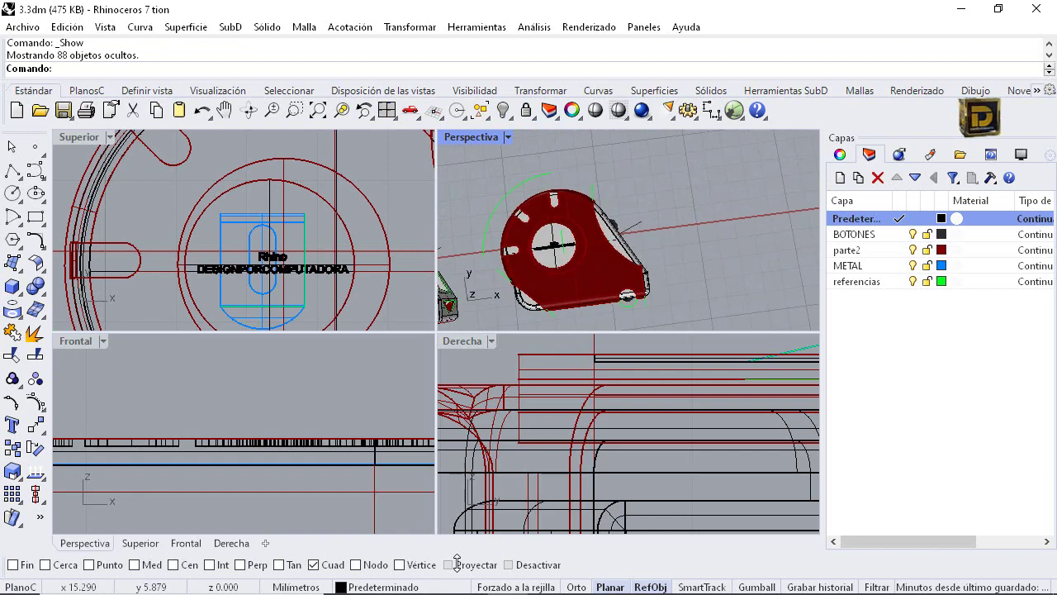
scroll(554, 240, "up", 6)
scroll(553, 239, "down", 4)
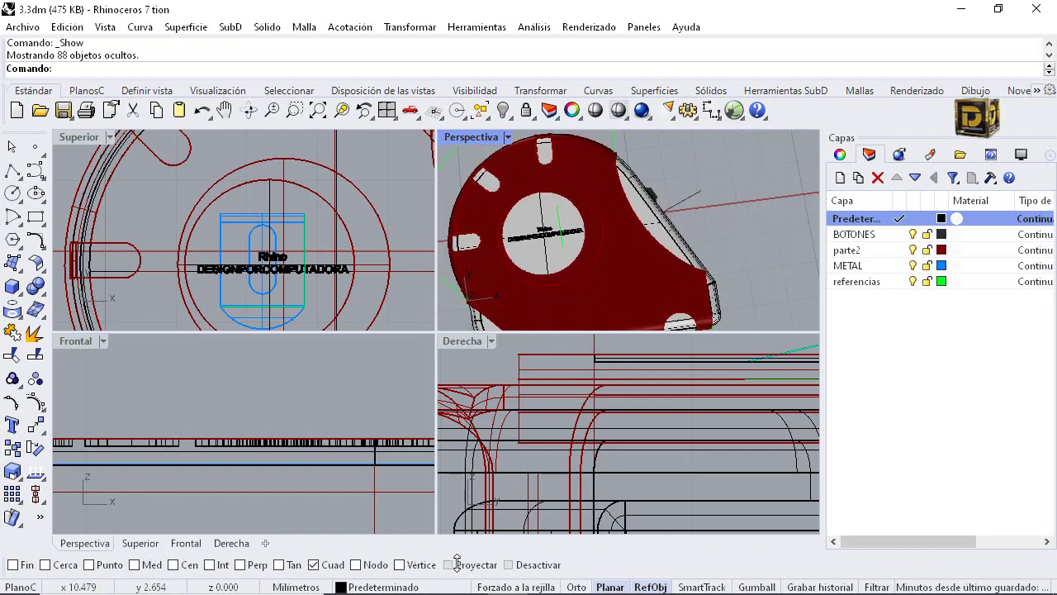
Hide the whole first tape measure with its curves, leaving only the second one with the engraved disc
double_click(472, 137)
scroll(413, 257, "down", 6)
right_click_drag(450, 347, 438, 321)
scroll(393, 295, "down", 8)
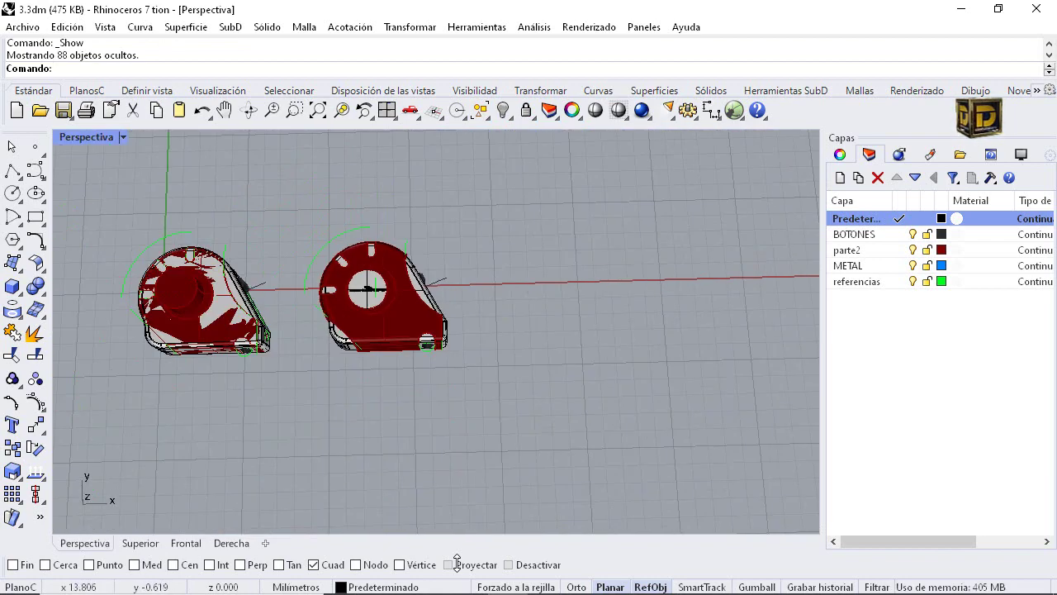
left_click_drag(108, 207, 289, 428)
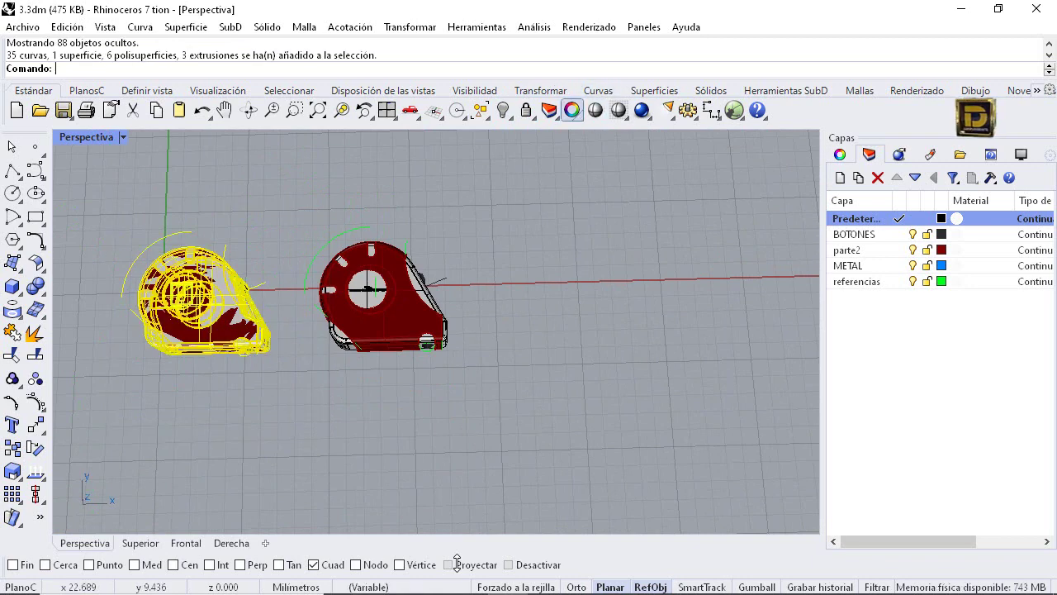
left_click(503, 110)
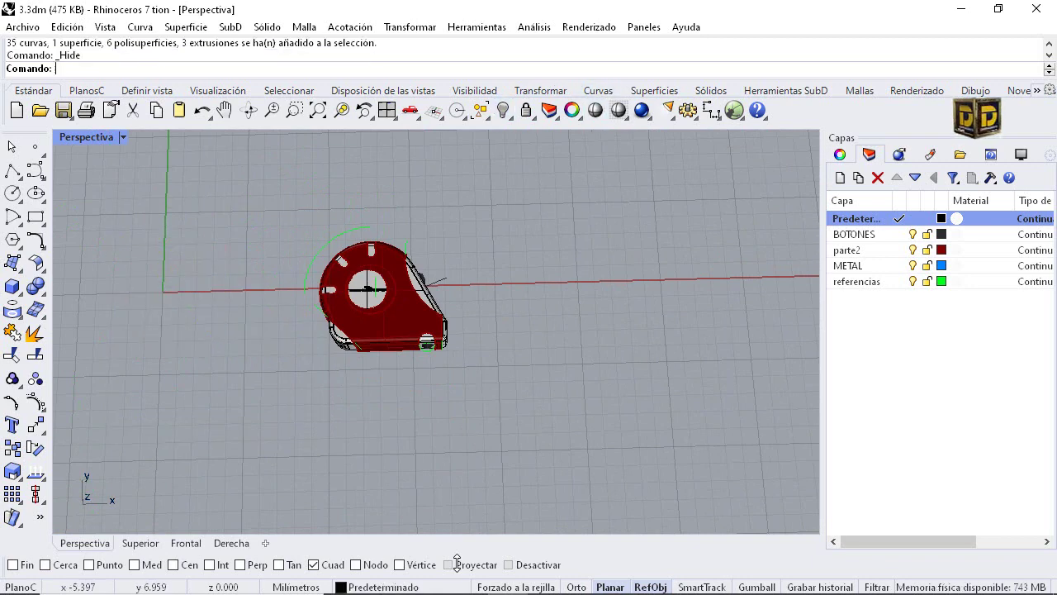
Make referencias the current layer and hide the open green arc around the tape measure's rounded end
double_click(86, 137)
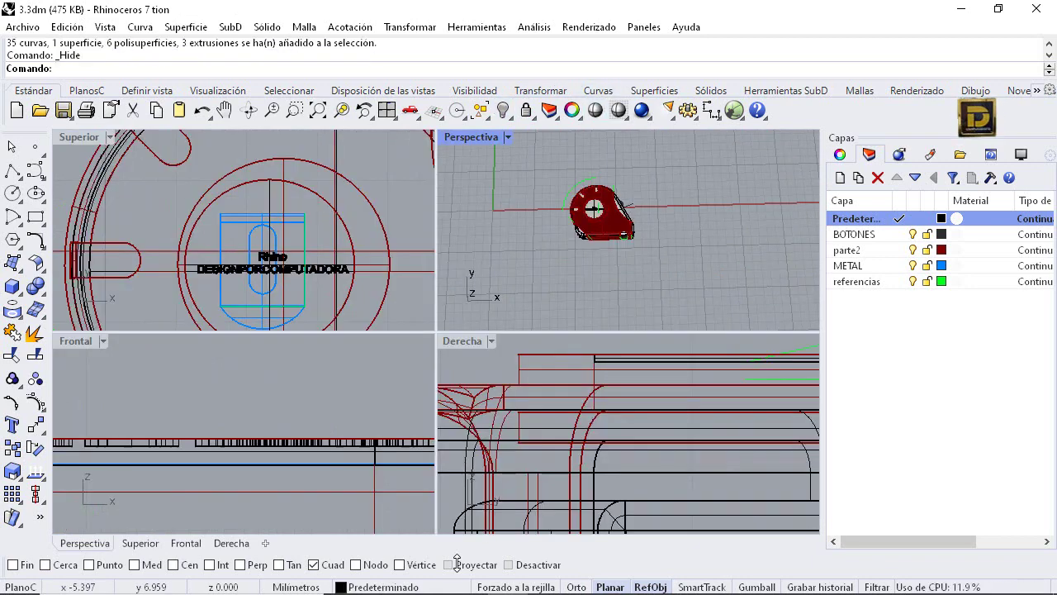
scroll(165, 222, "down", 15)
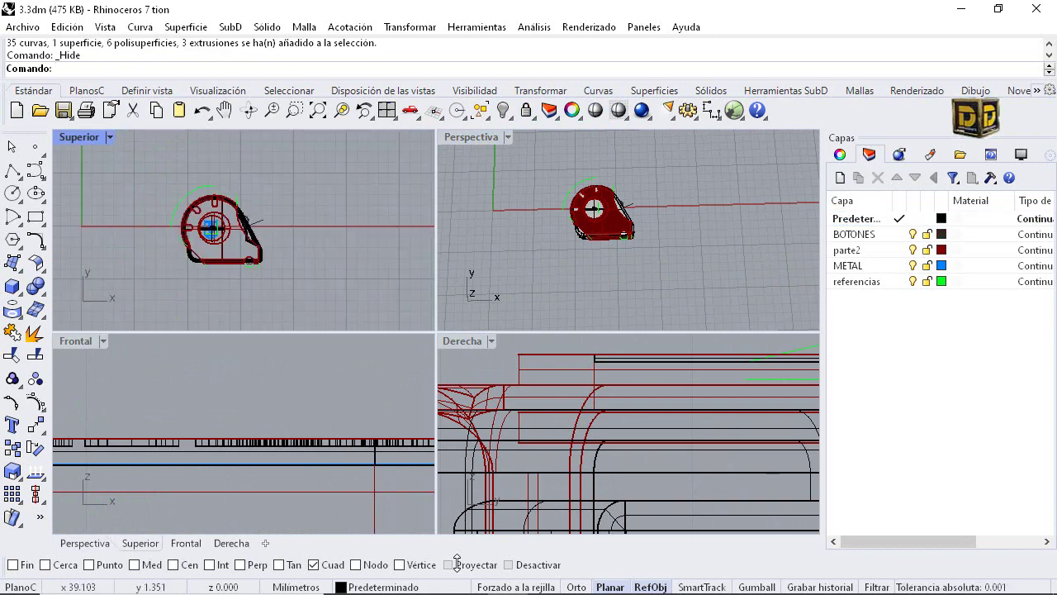
left_click(899, 282)
scroll(251, 249, "up", 10)
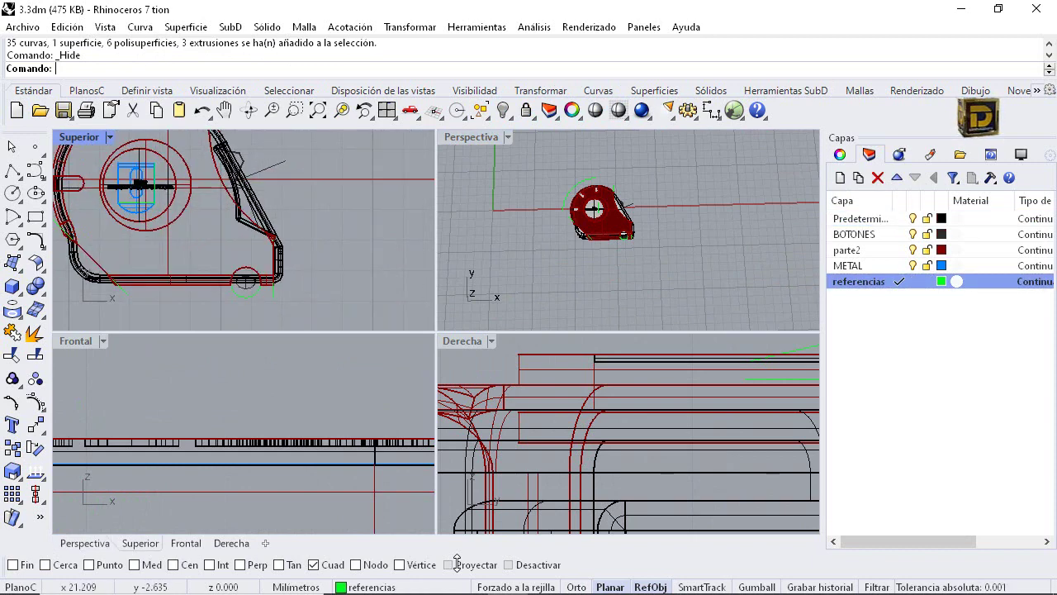
left_click(247, 267)
right_click_drag(579, 273, 669, 190)
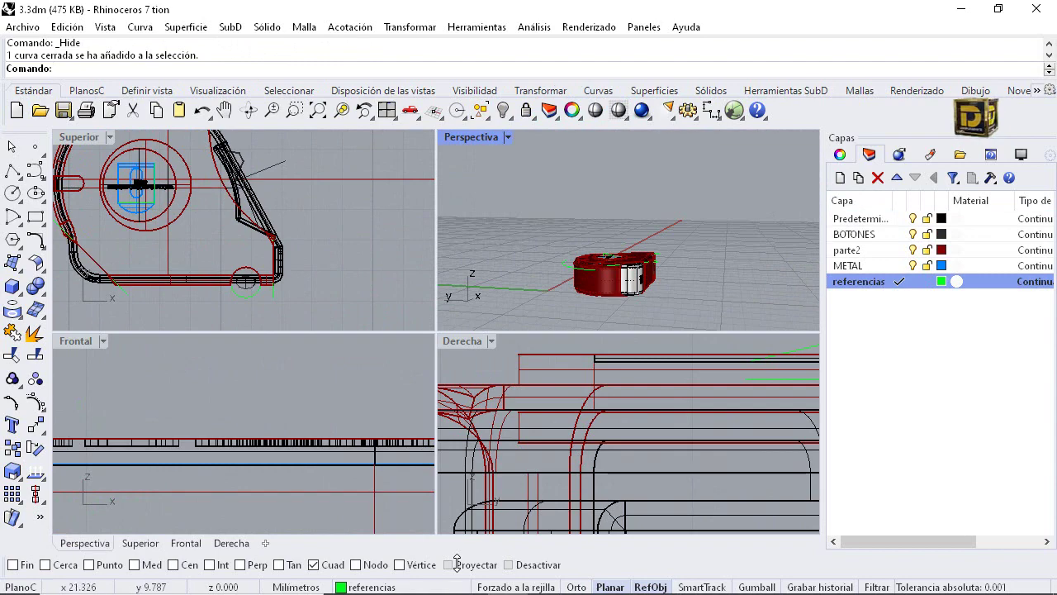
double_click(470, 137)
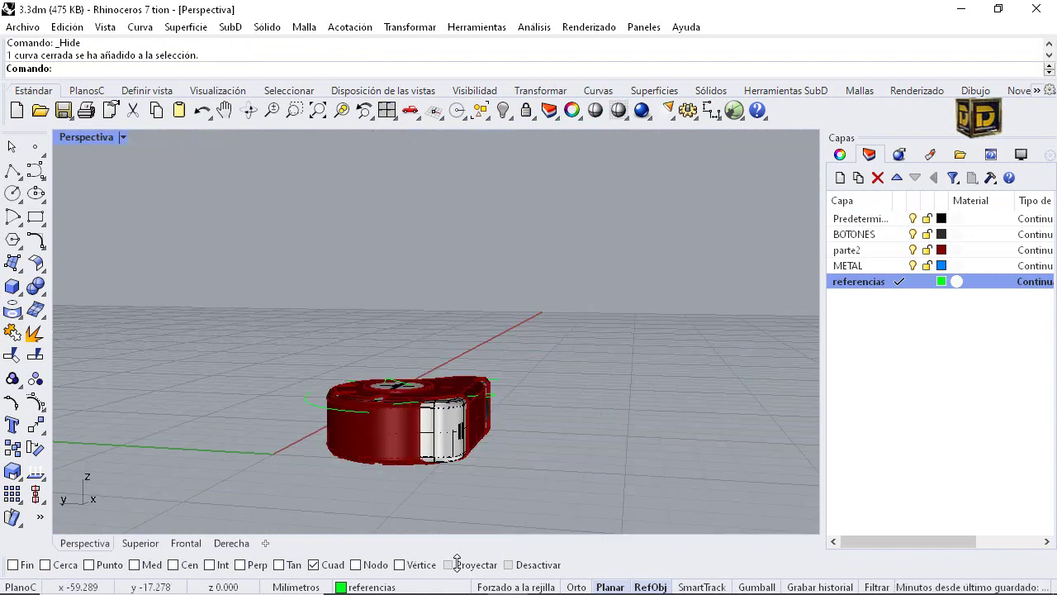
mouse_move(397, 355)
right_mouse_down()
mouse_move(570, 330)
mouse_move(702, 273)
mouse_move(529, 405)
mouse_move(438, 455)
right_mouse_up()
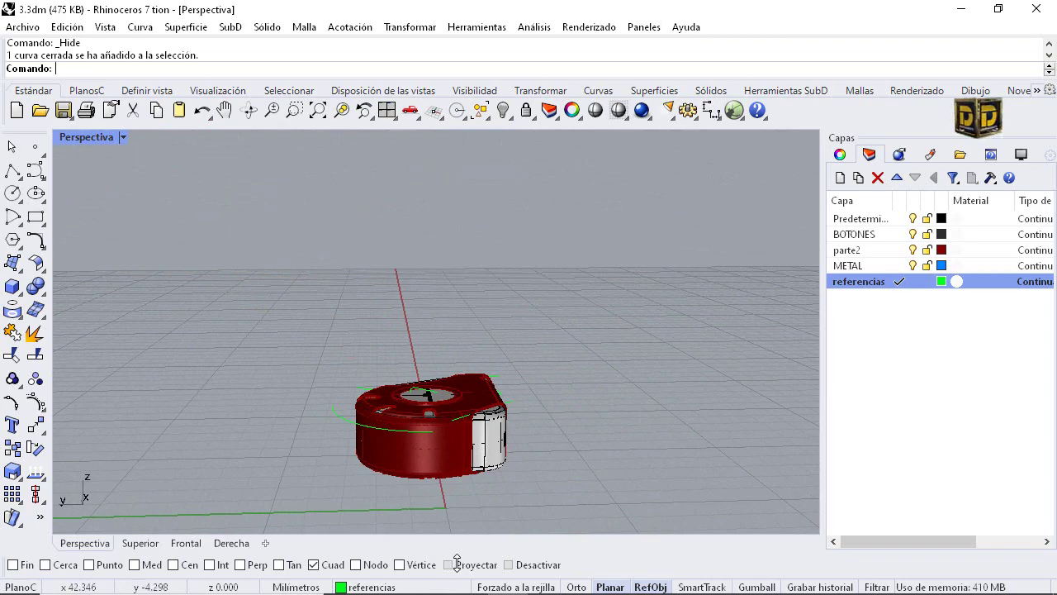
right_click_drag(437, 493, 285, 490)
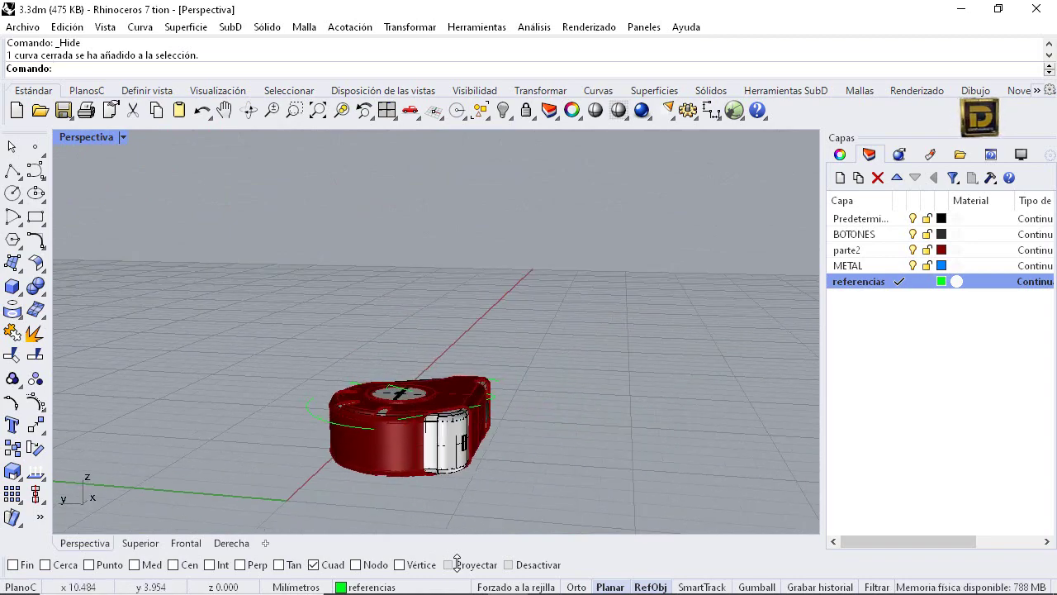
left_click(327, 422)
left_click(503, 110)
Extract a U-direction isocurve at mid-height from the shell's rounded red side wall, using the midpoint snap
scroll(430, 421, "up", 5)
mouse_move(429, 422)
right_mouse_down()
mouse_move(403, 429)
mouse_move(330, 413)
mouse_move(483, 387)
right_mouse_up()
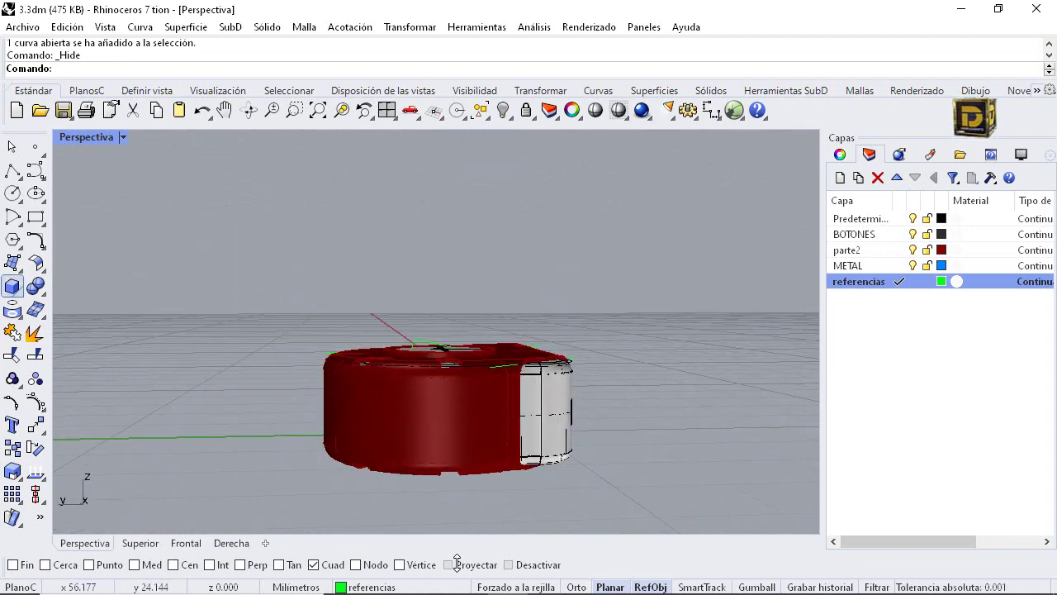
left_click(12, 309)
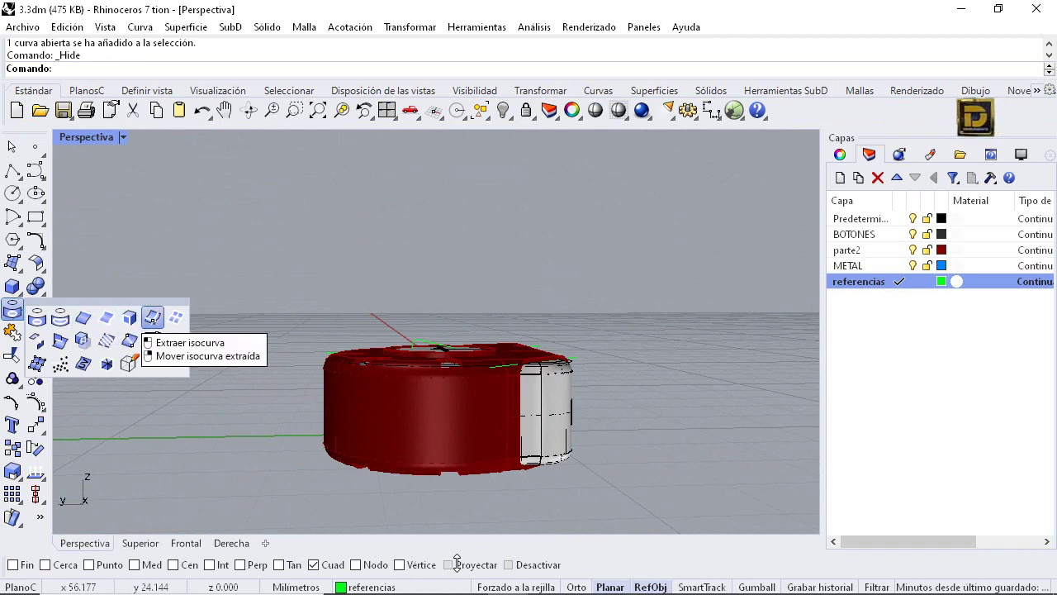
left_click(152, 317)
left_click(454, 441)
scroll(508, 422, "up", 8)
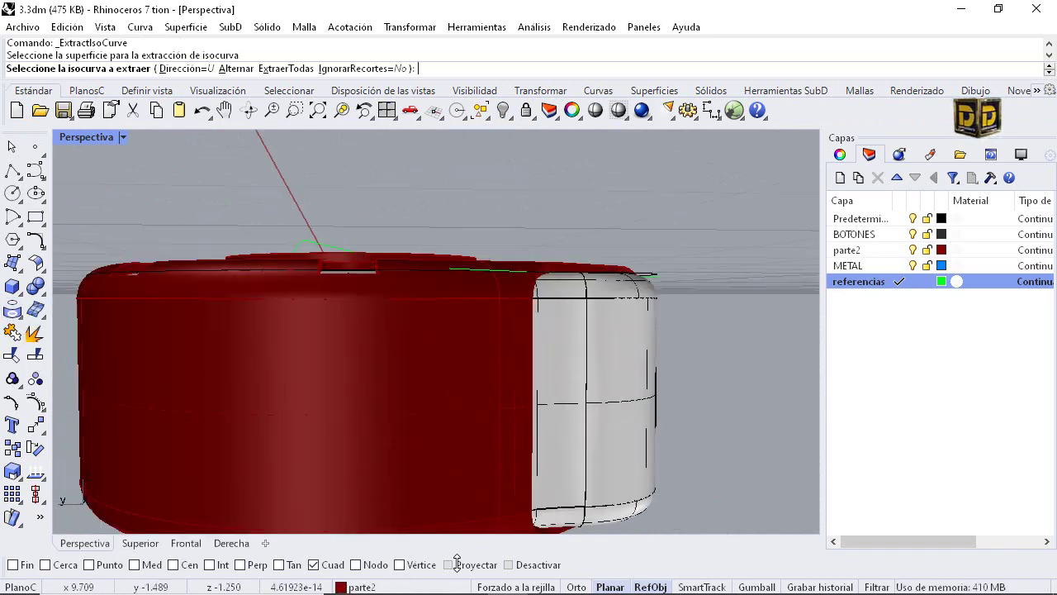
scroll(493, 423, "down", 3)
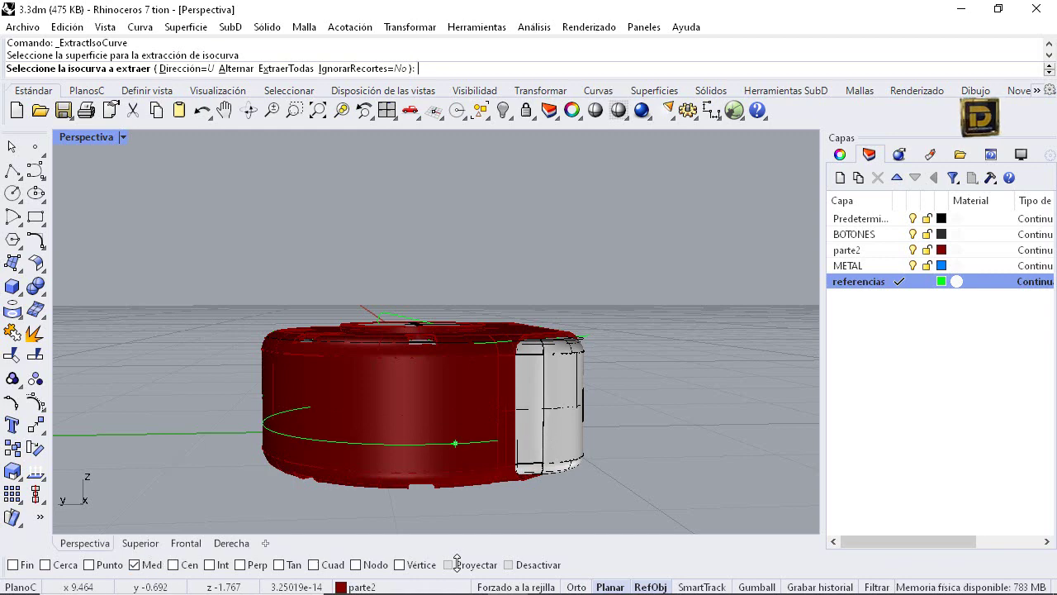
left_click(499, 413)
right_click(504, 455)
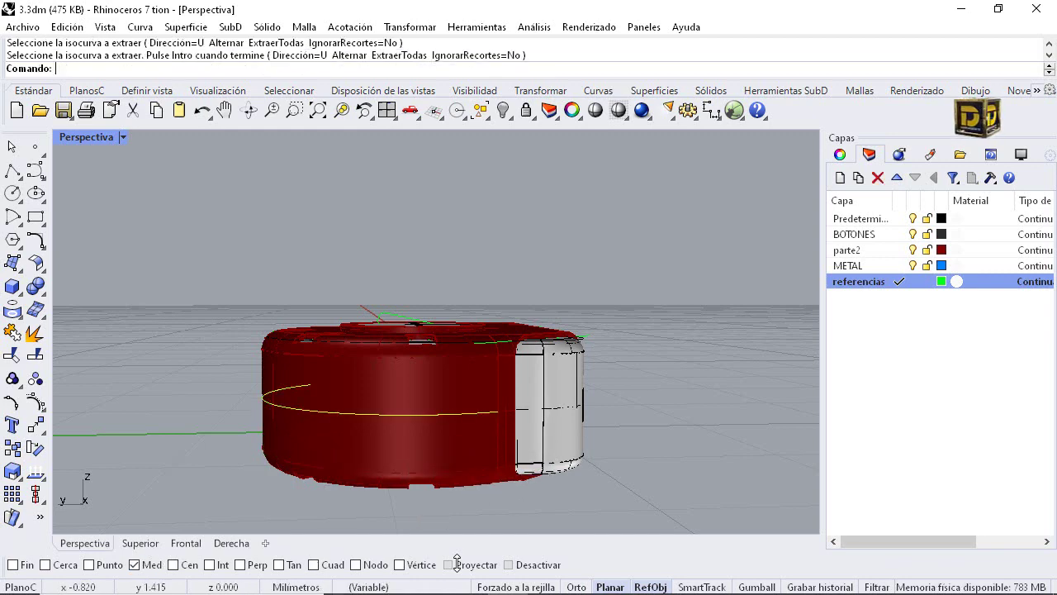
scroll(502, 401, "down", 4)
right_click_drag(496, 413, 455, 458)
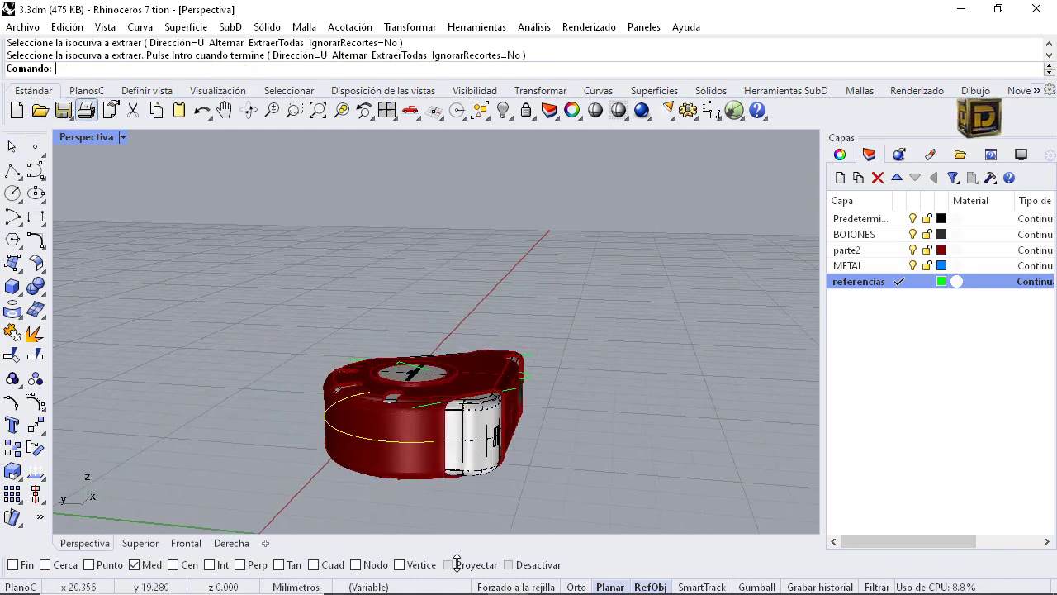
Draw a 0.12 by 1 mm rectangle in the right-view plane, centred on the end of the extracted side-wall isocurve
double_click(86, 137)
scroll(215, 473, "up", 4)
scroll(337, 388, "down", 10)
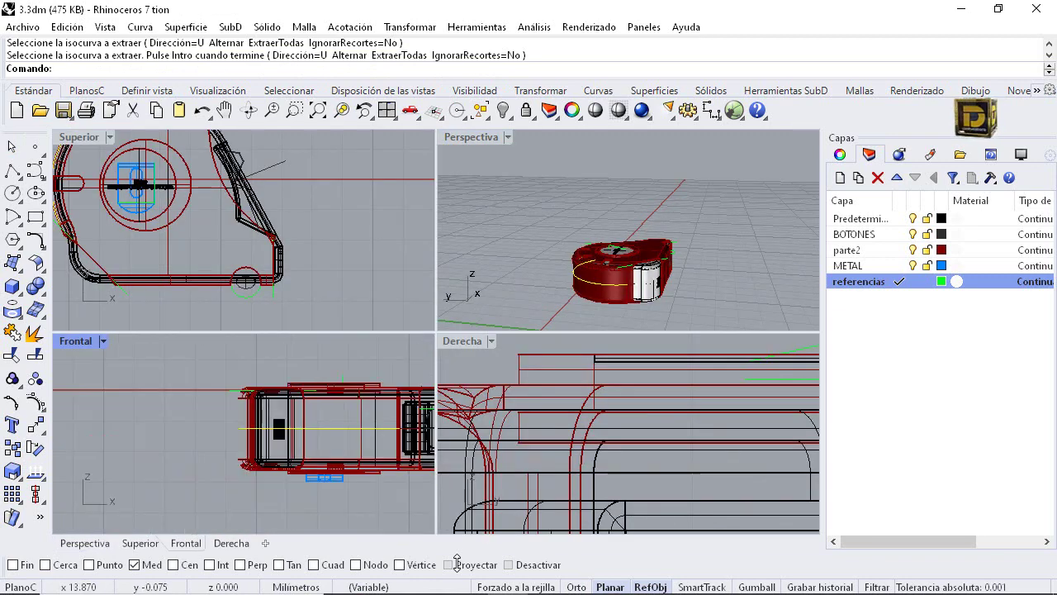
right_click_drag(371, 392, 264, 382)
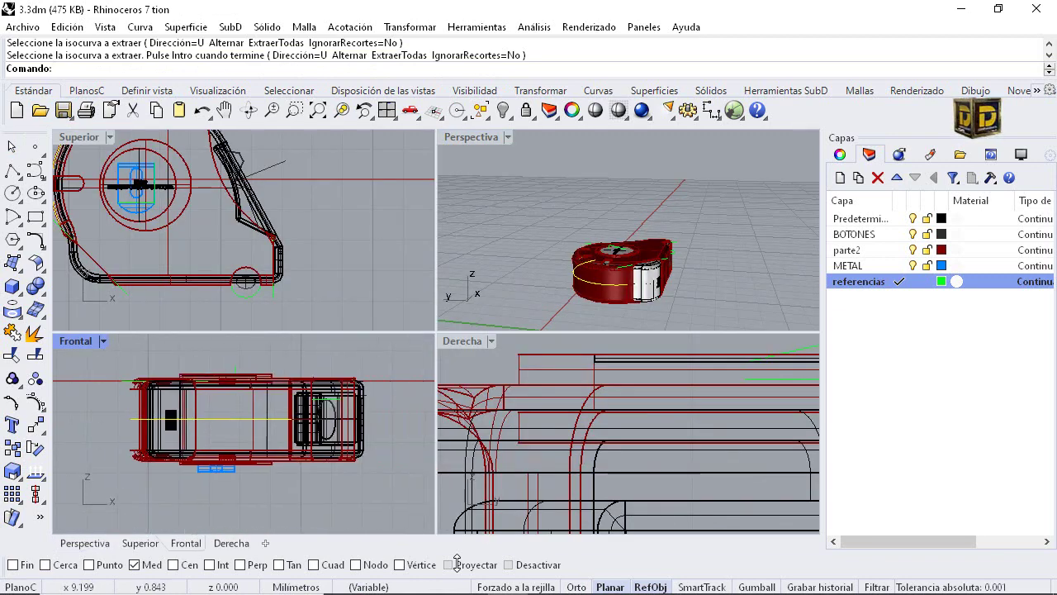
left_click(38, 219)
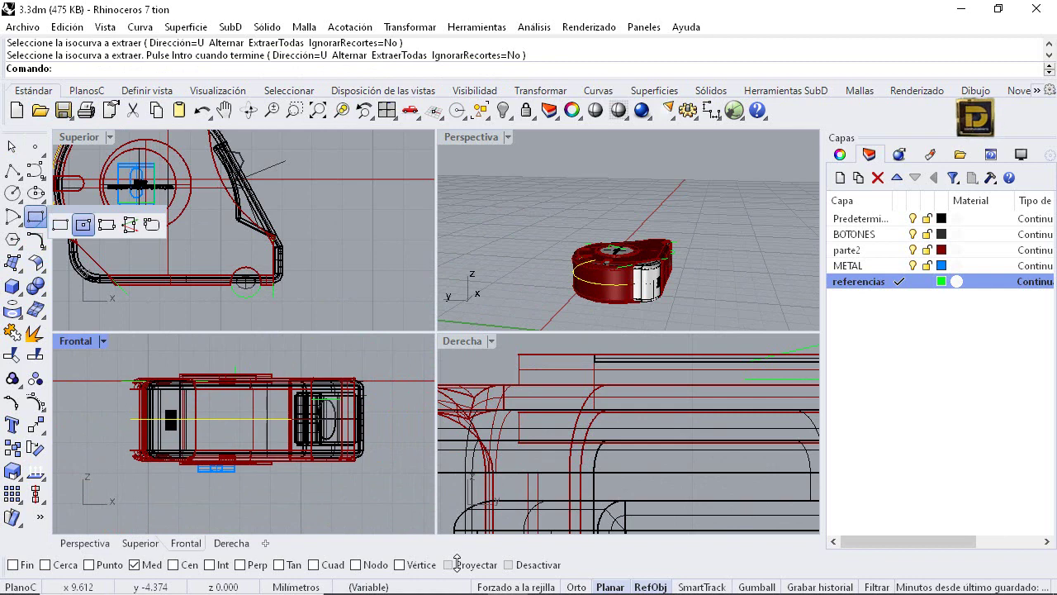
left_click(83, 225)
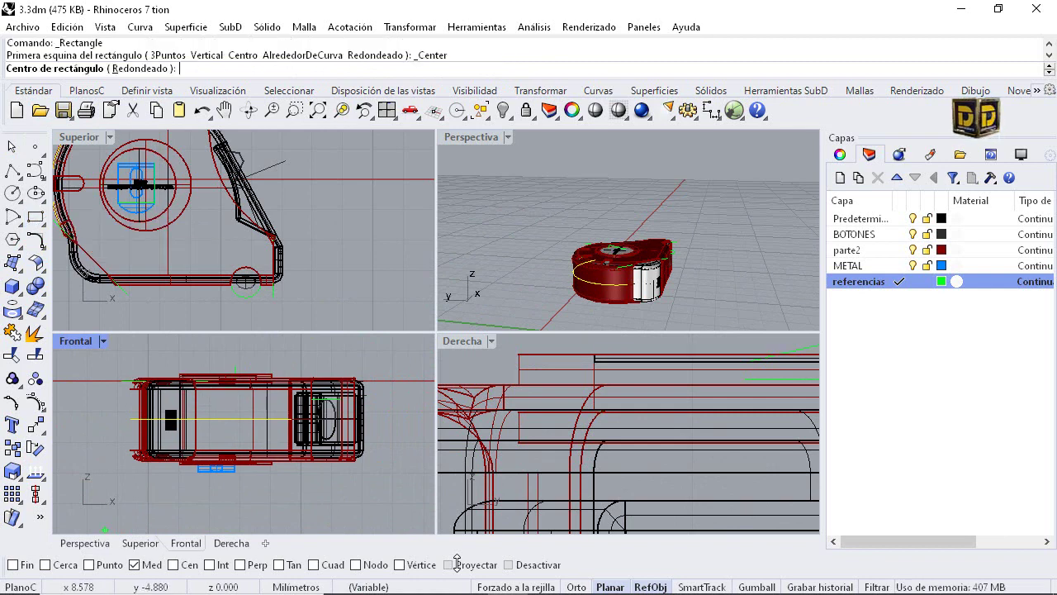
right_click(18, 565)
scroll(629, 285, "up", 4)
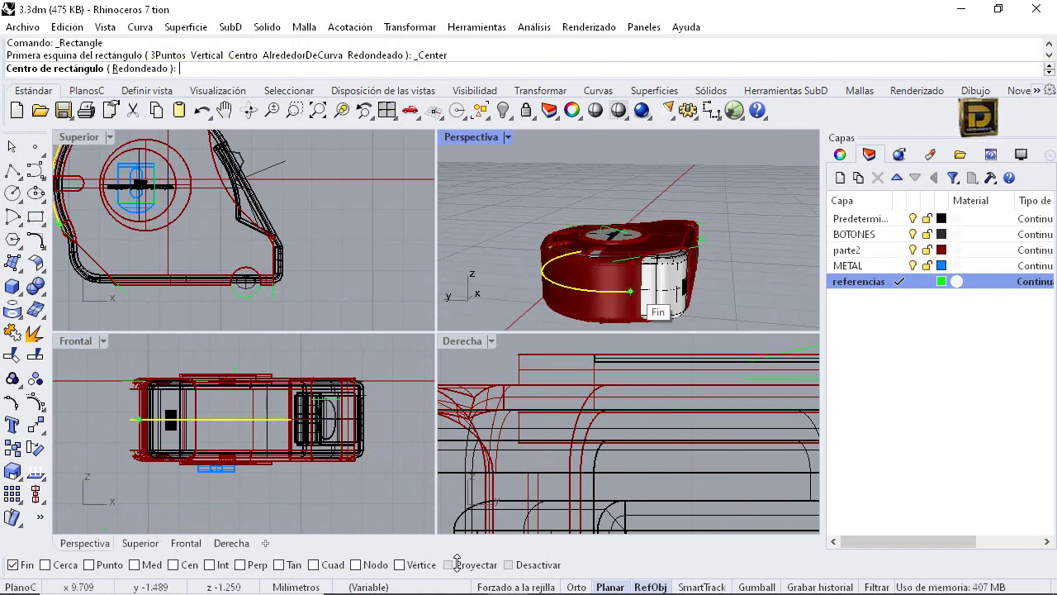
left_click(630, 291)
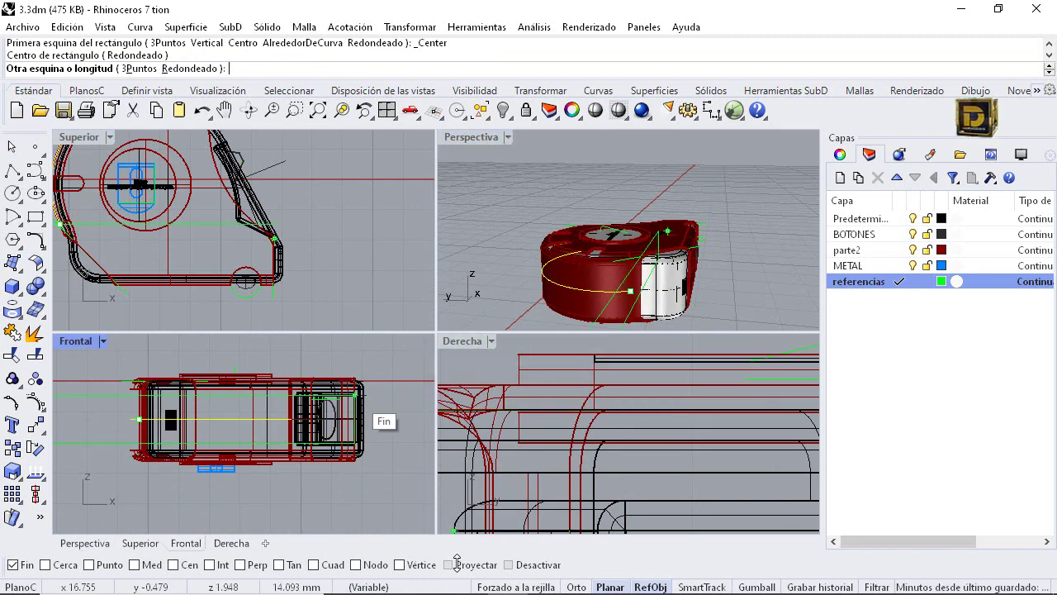
scroll(262, 409, "up", 4)
scroll(263, 410, "down", 6)
scroll(262, 410, "up", 2)
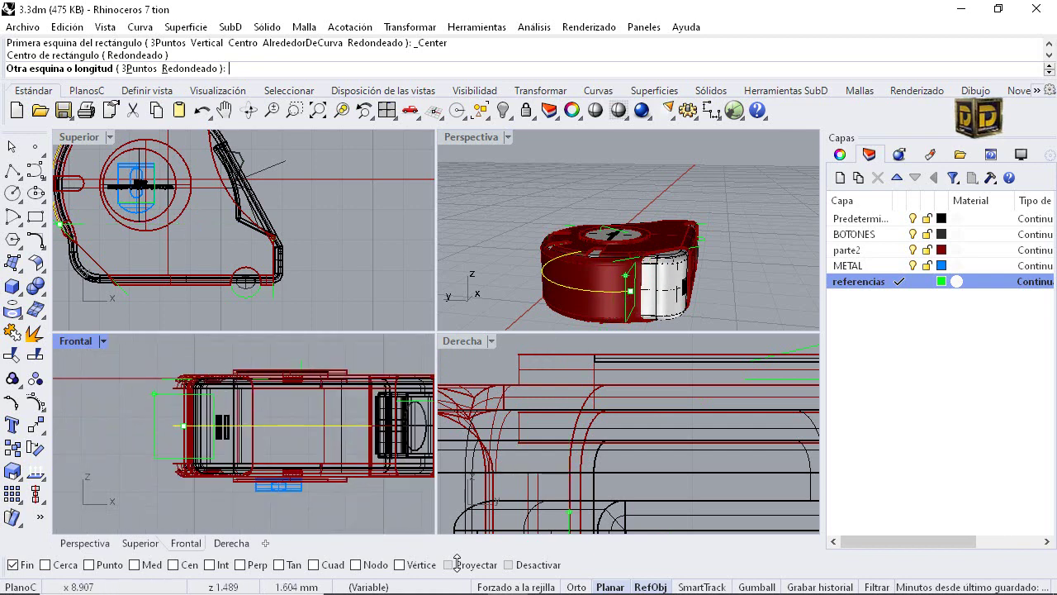
scroll(245, 248, "down", 2)
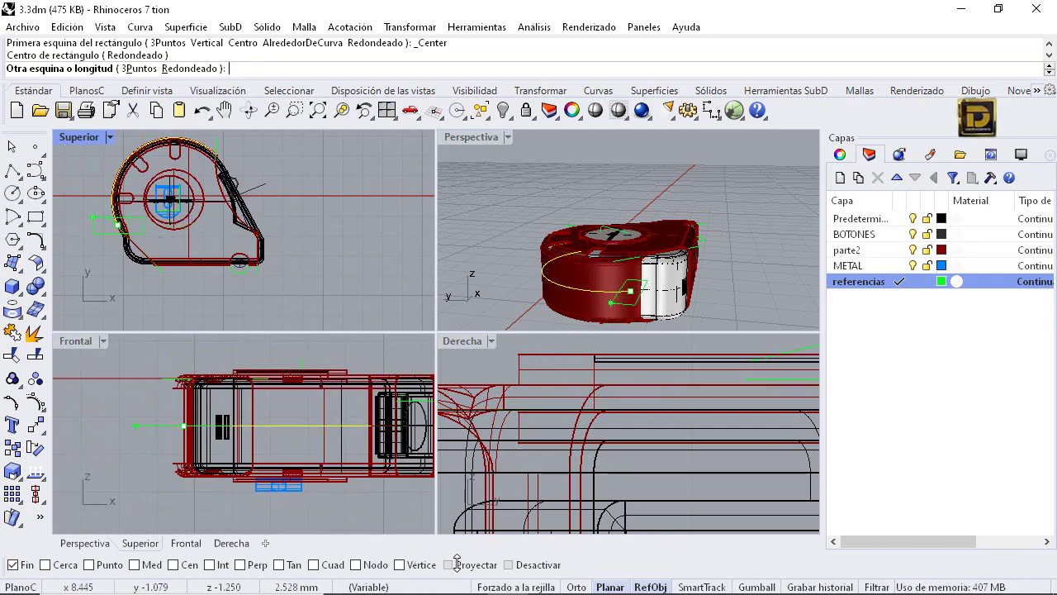
scroll(625, 439, "down", 5)
scroll(644, 370, "down", 3)
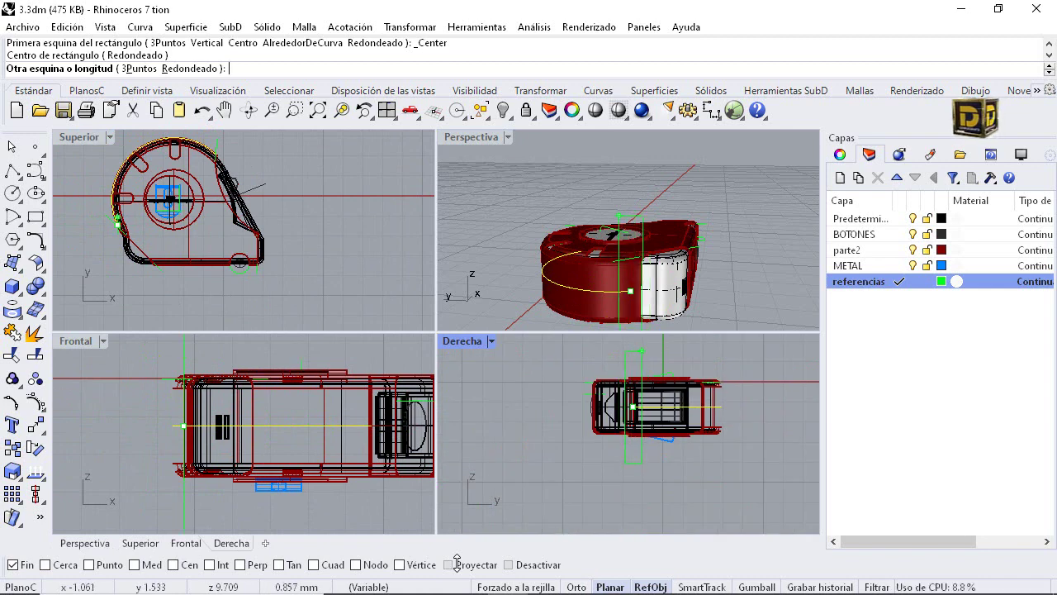
type(".12")
key("Return")
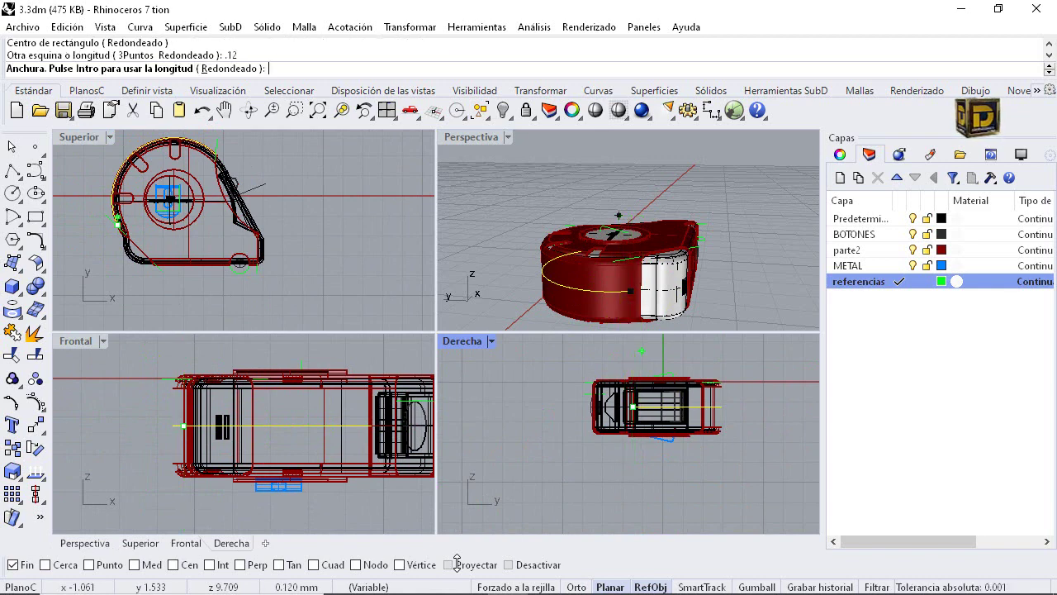
scroll(657, 341, "up", 2)
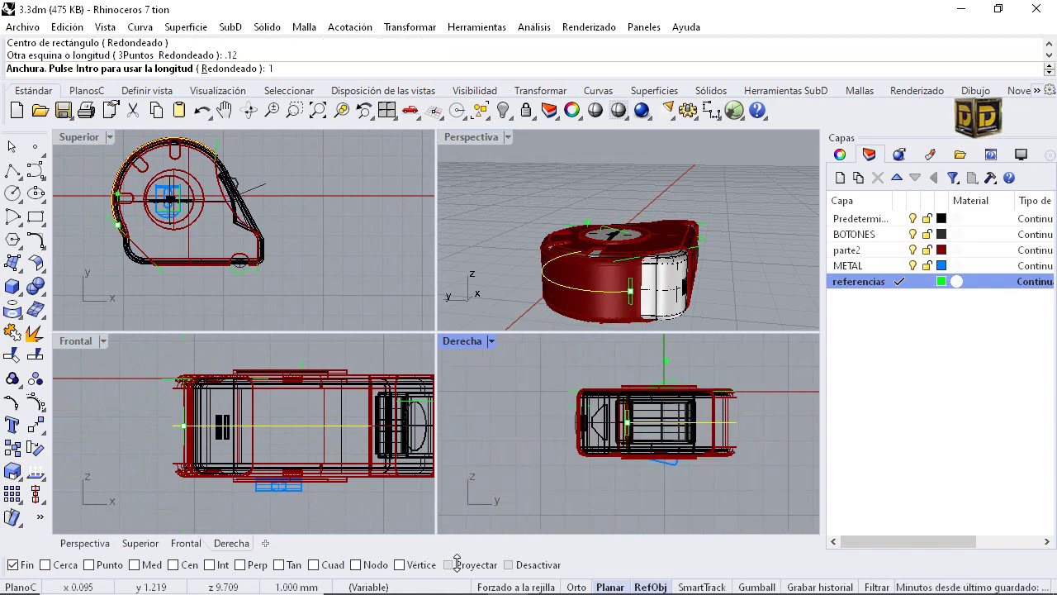
key("Return")
Move the small rectangle horizontally outward in the top view, clear of the shell's side wall
scroll(632, 281, "up", 5)
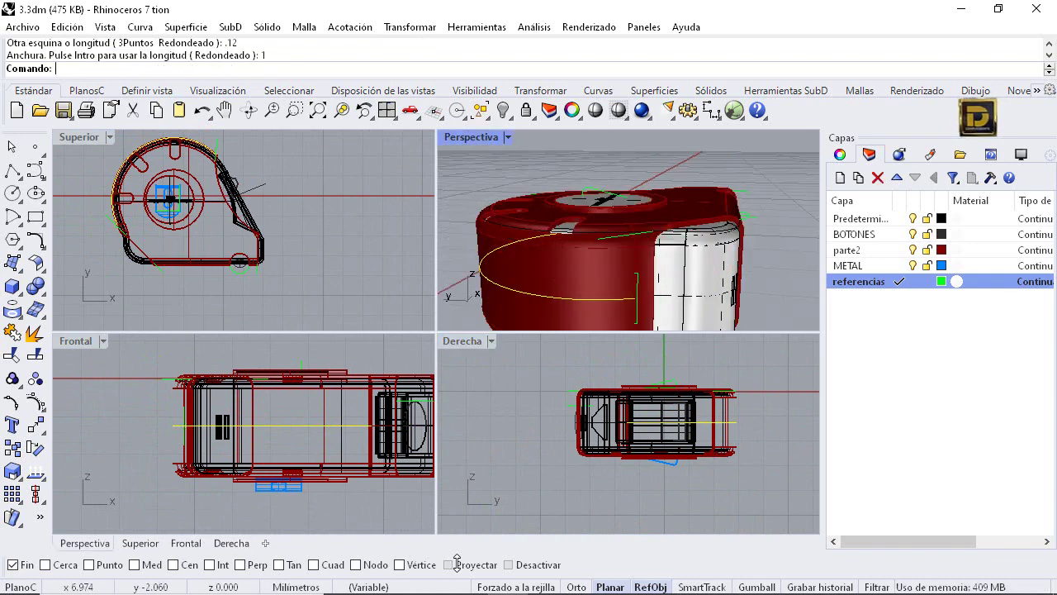
left_click(631, 237)
left_click(632, 285)
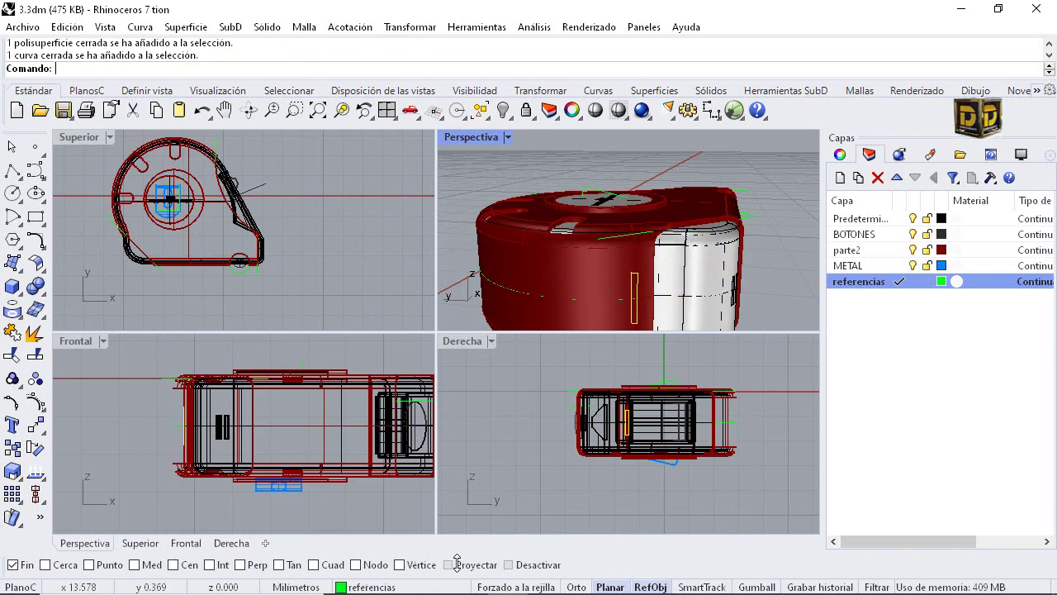
scroll(234, 186, "up", 8)
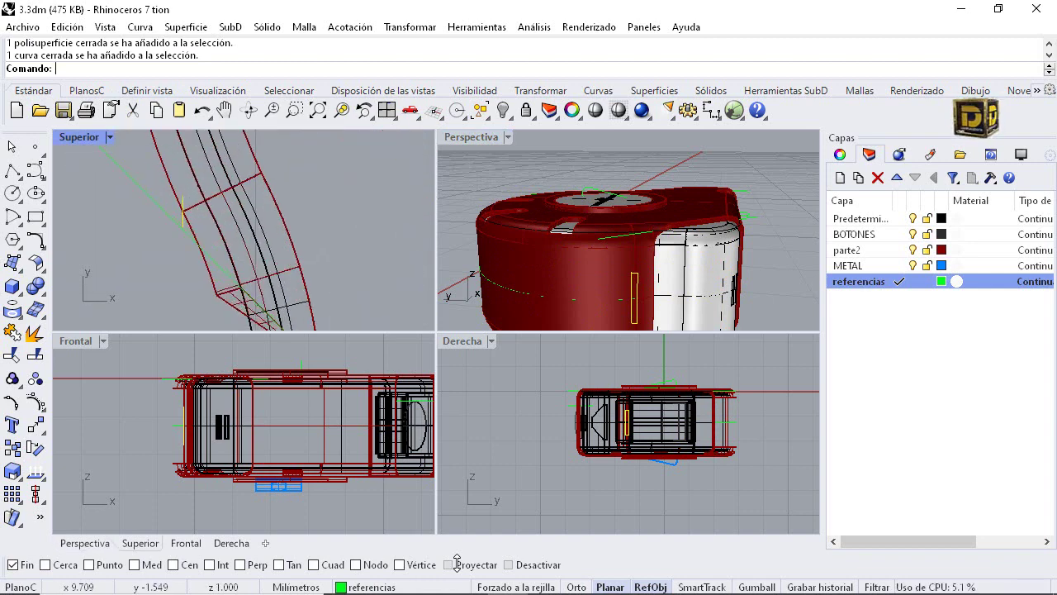
left_click_drag(182, 212, 156, 212, "shift")
scroll(252, 226, "down", 10)
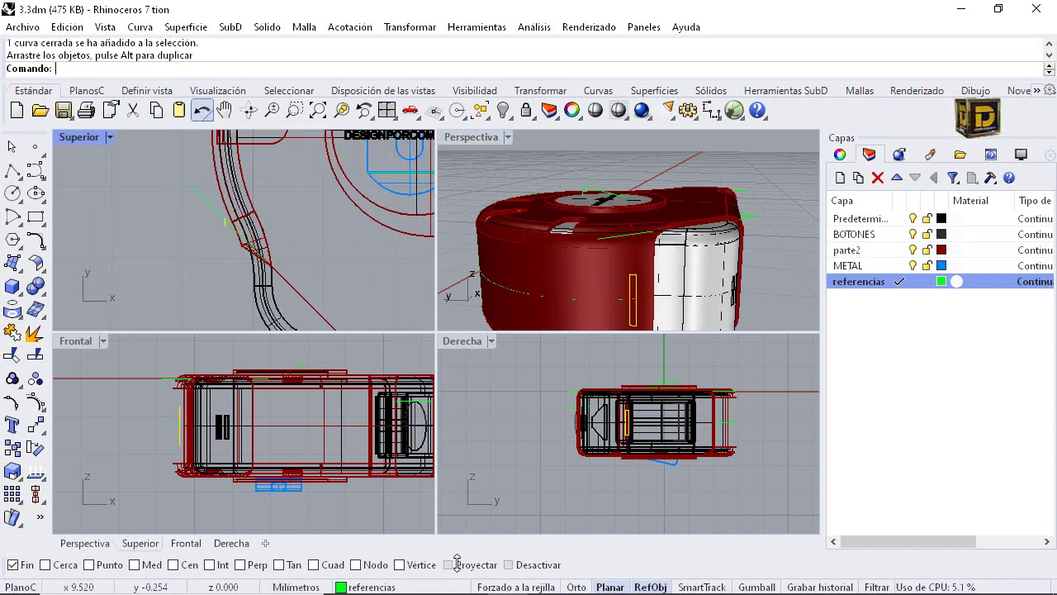
Rotate the small rectangle about 27° in the top view so it runs parallel to the adjacent shell wall
left_click(409, 27)
left_click(418, 81)
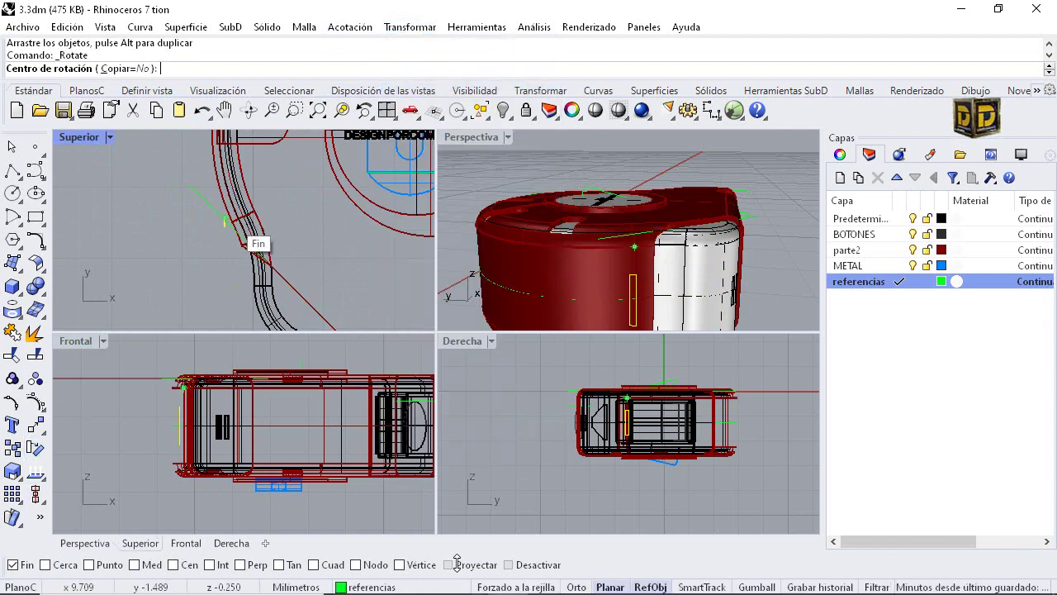
scroll(247, 256, "up", 3)
left_click(222, 265)
left_click(224, 195)
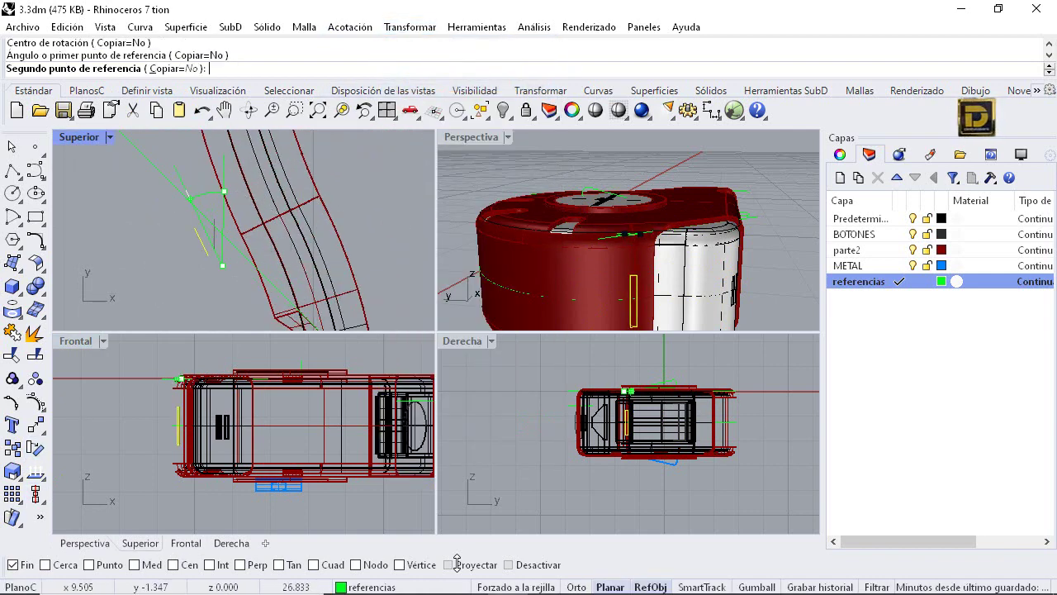
left_click(186, 203)
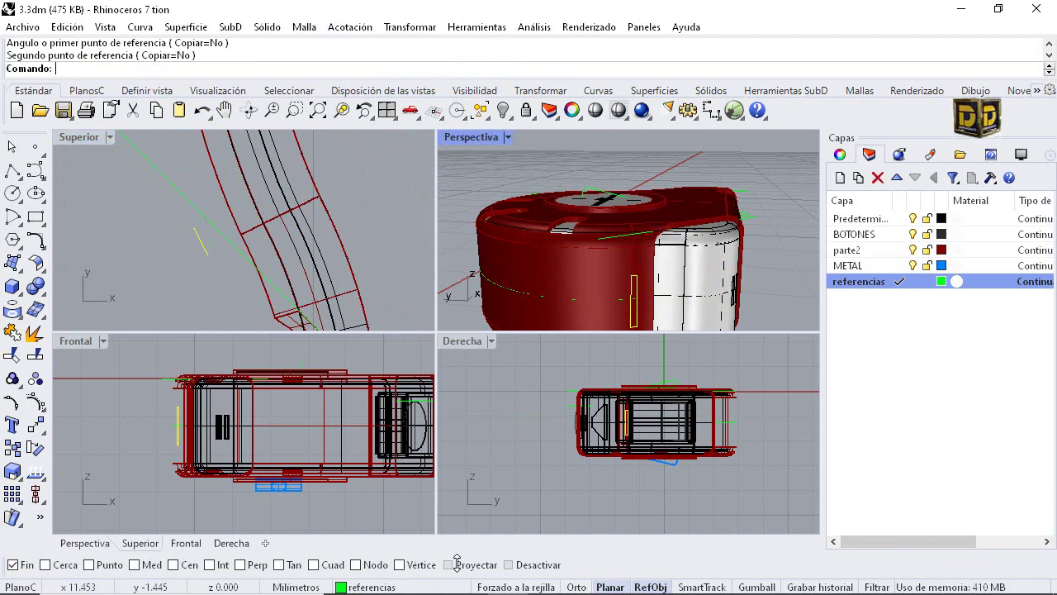
Array the small rectangle along the side-wall isocurve with 20 elements and FormaLibre orientation
right_click_drag(685, 264, 619, 264)
scroll(619, 264, "down", 3)
double_click(471, 137)
scroll(301, 248, "down", 4)
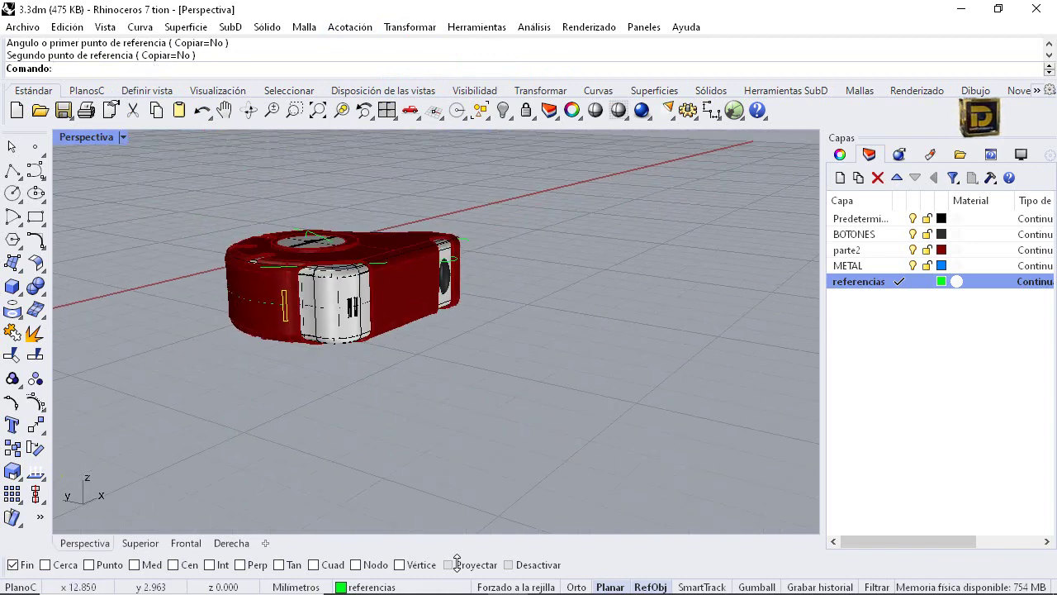
right_click_drag(301, 248, 351, 227)
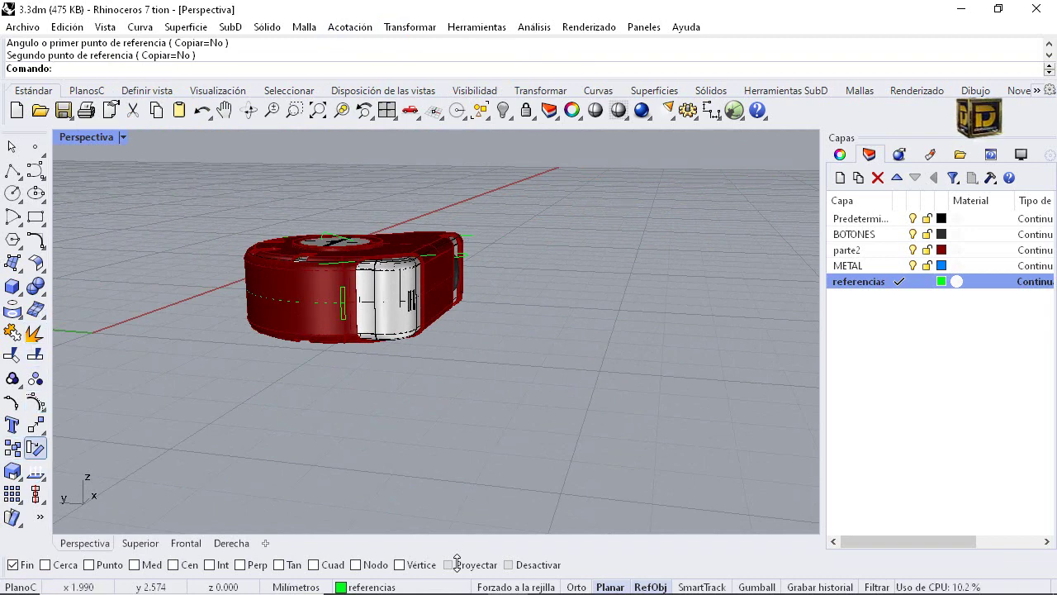
left_click(41, 431)
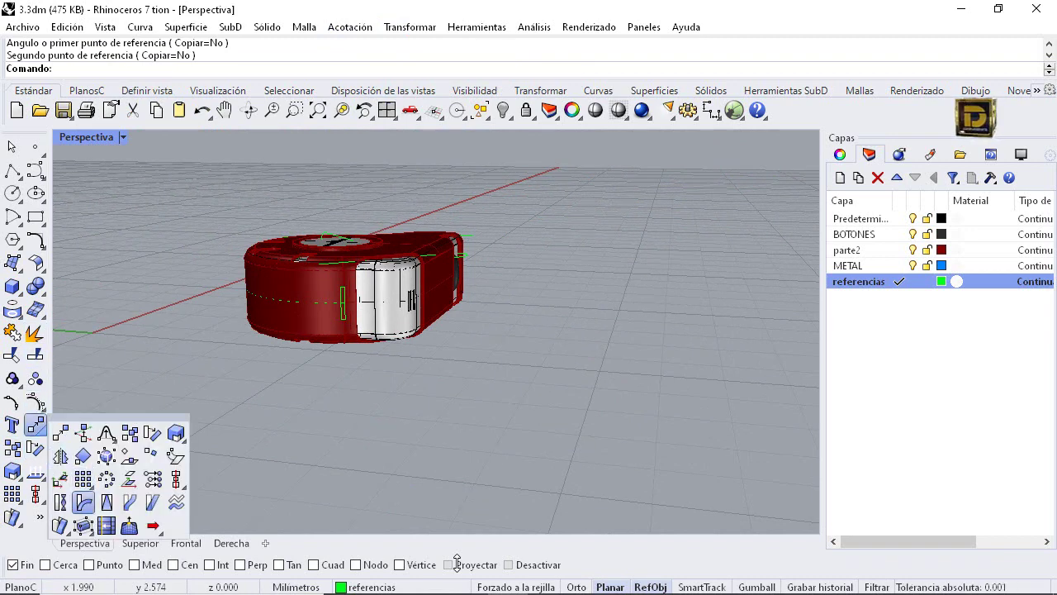
left_click(89, 486)
left_click(130, 510)
scroll(337, 315, "up", 4)
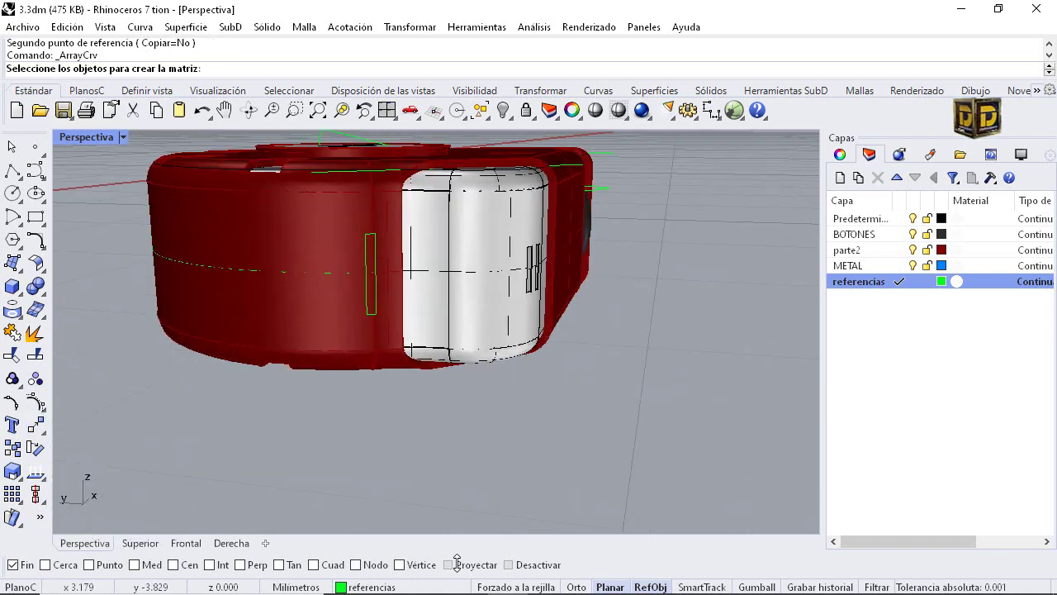
key("Return")
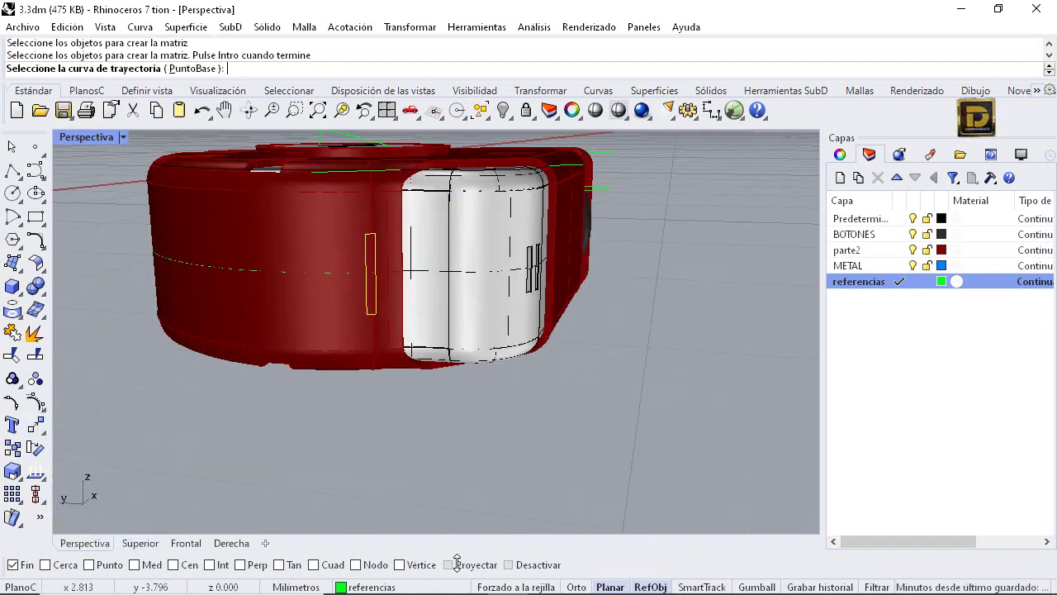
left_click(328, 273)
left_click(294, 68)
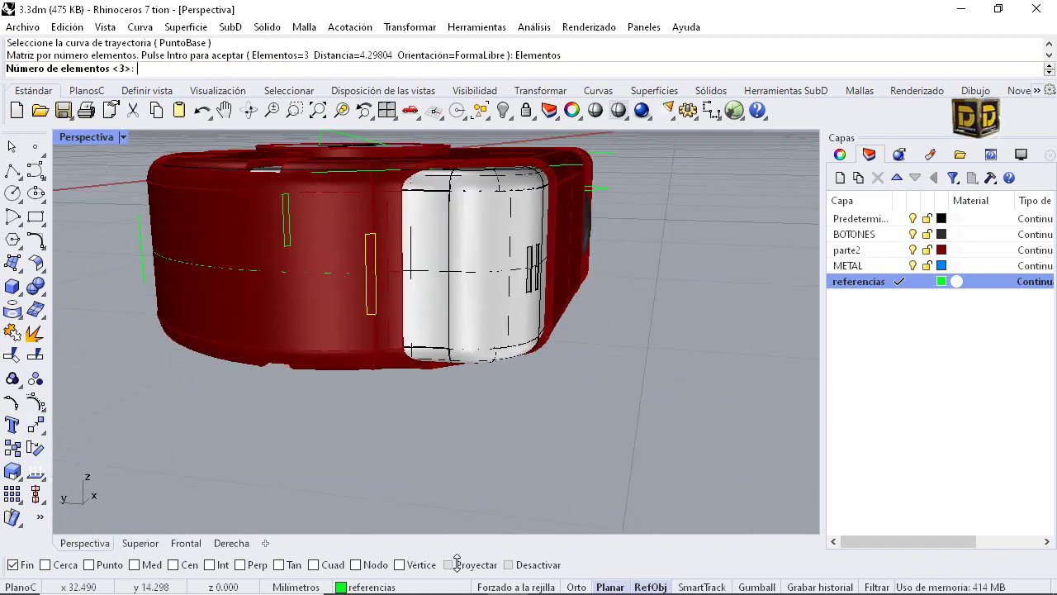
type("20")
key("Return")
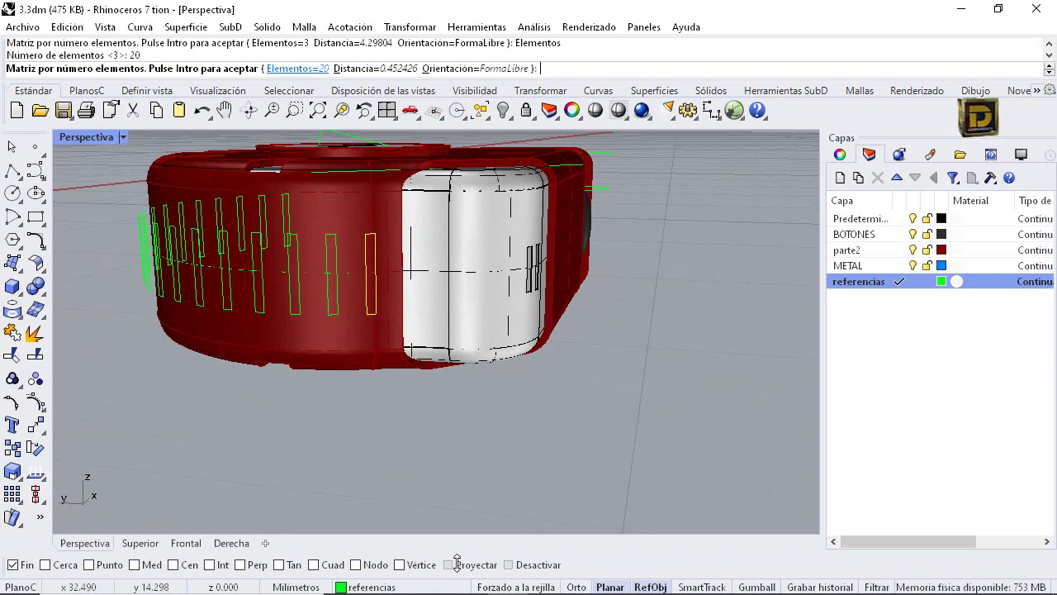
scroll(311, 207, "down", 5)
mouse_move(311, 207)
right_mouse_down()
mouse_move(421, 198)
mouse_move(504, 248)
mouse_move(363, 313)
right_mouse_up()
key("Return")
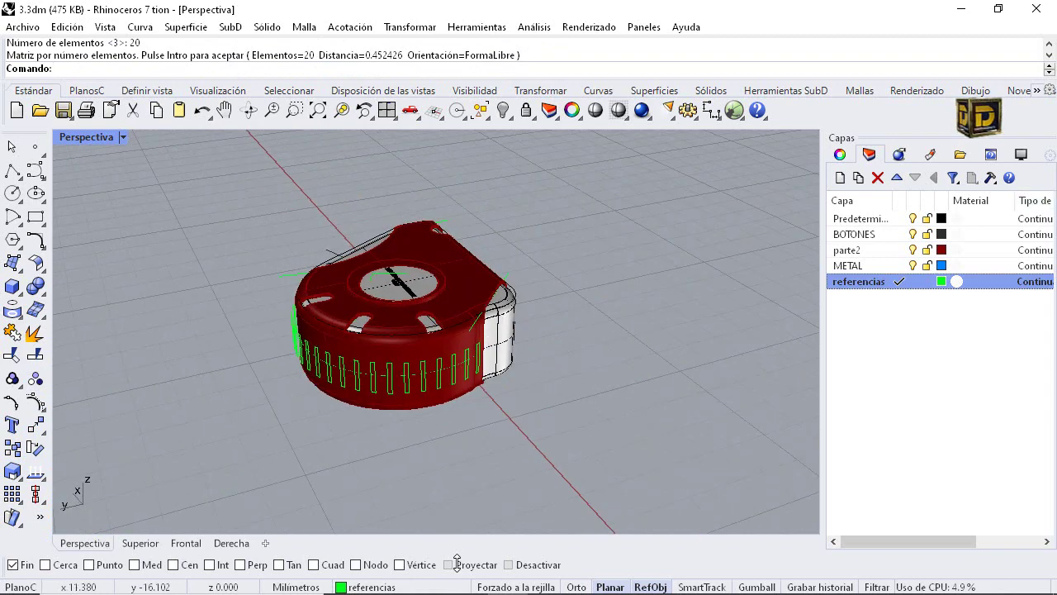
Turn off the default, BOTONES and METAL layers, leaving only parte2 and referencias visible
left_click(913, 219)
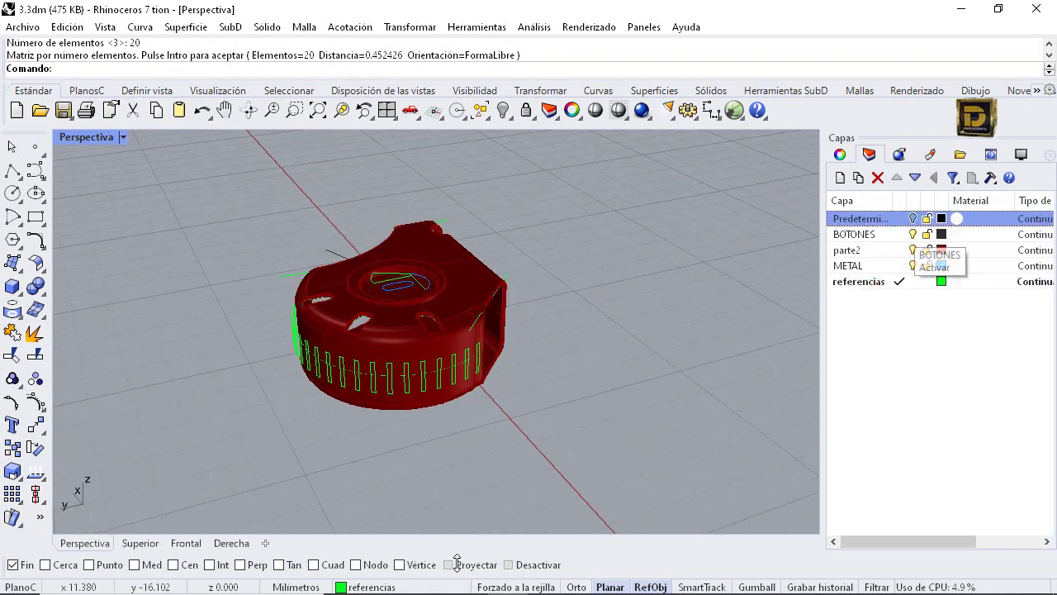
left_click(913, 234)
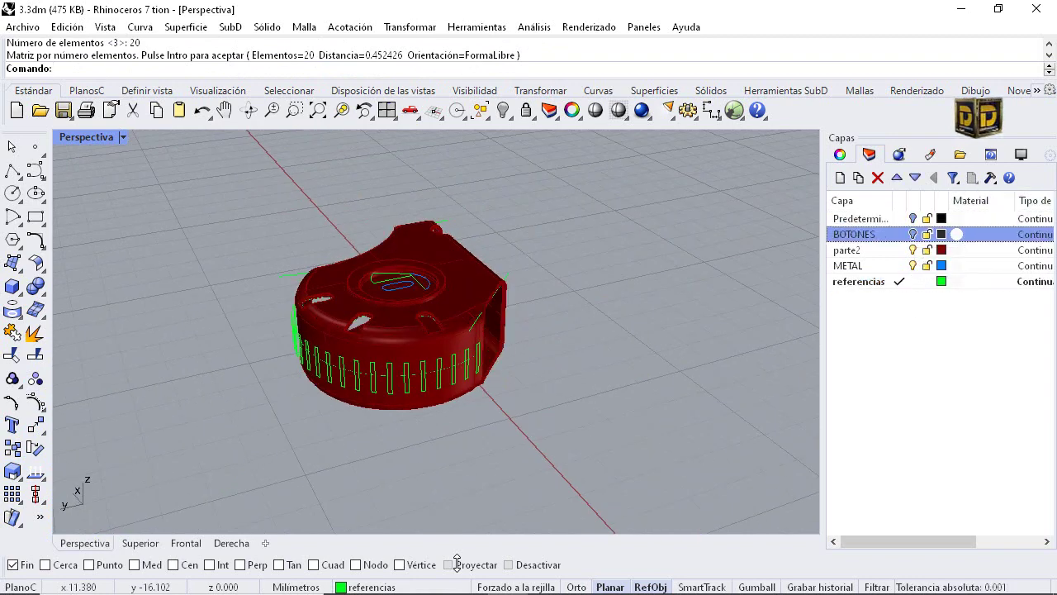
key("Down")
key("Down")
Delete the arrayed rectangle at the end of the row that overlaps the edge of the shell's side recess
right_click_drag(562, 306, 417, 310)
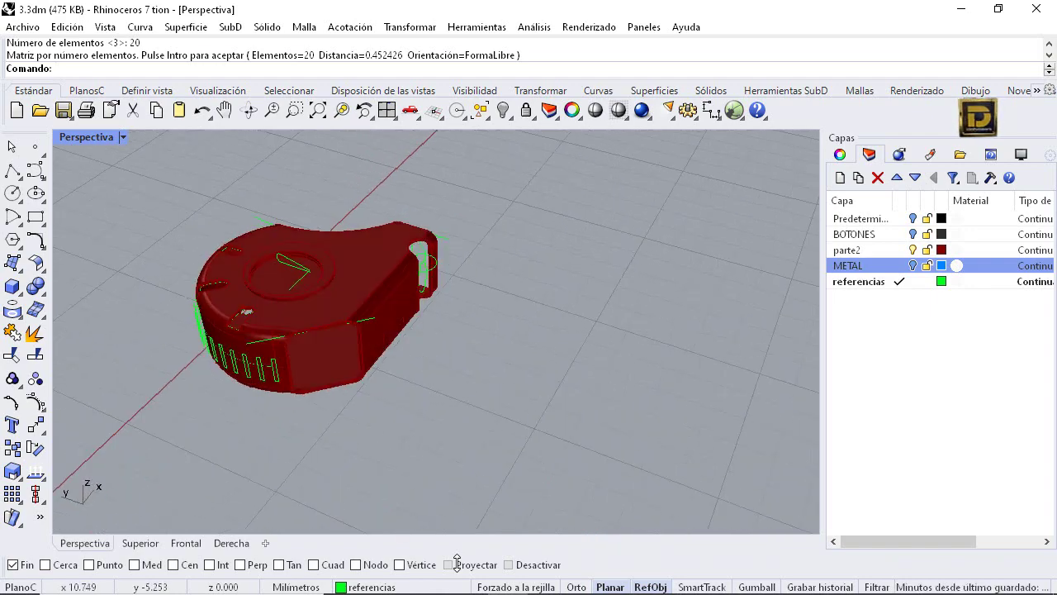
scroll(314, 302, "down", 6)
mouse_move(314, 301)
right_mouse_down()
mouse_move(491, 329)
mouse_move(549, 318)
right_mouse_up()
scroll(487, 347, "up", 5)
right_click_drag(487, 347, 587, 326)
scroll(524, 331, "up", 9)
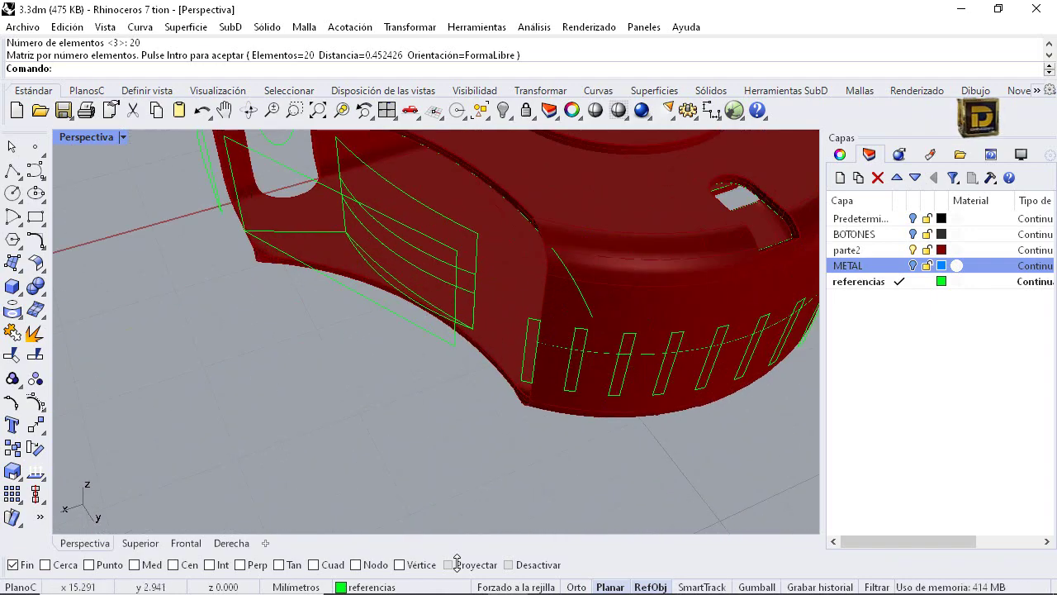
left_click(537, 343)
left_click(582, 382)
key("Delete")
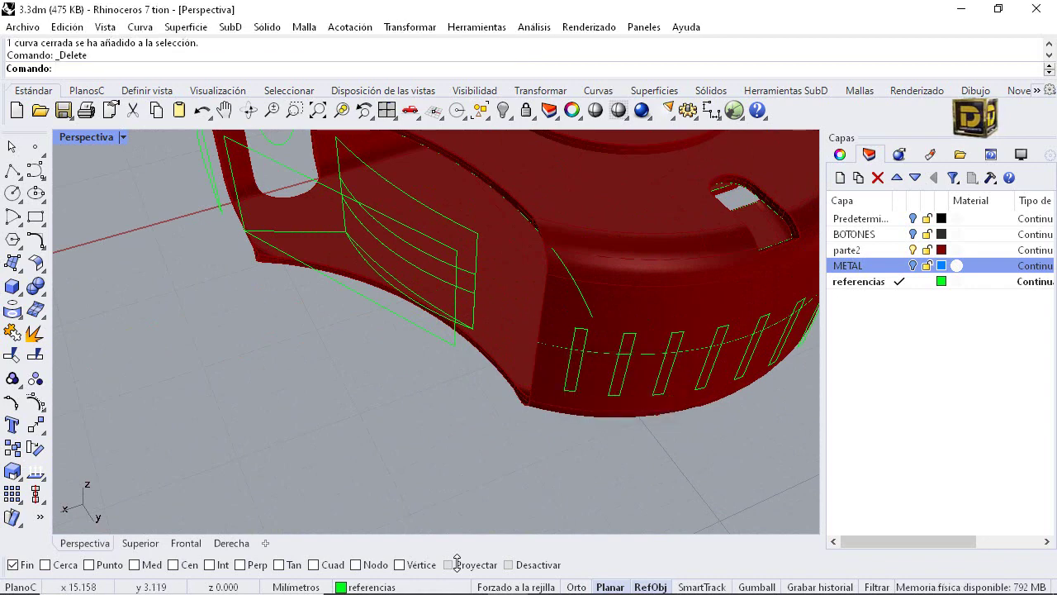
Select the first six arrayed rectangles beside the shell's side recess, excluding the rounded slot curve and the side-wall isocurve
scroll(528, 388, "down", 5)
left_click_drag(545, 405, 655, 309)
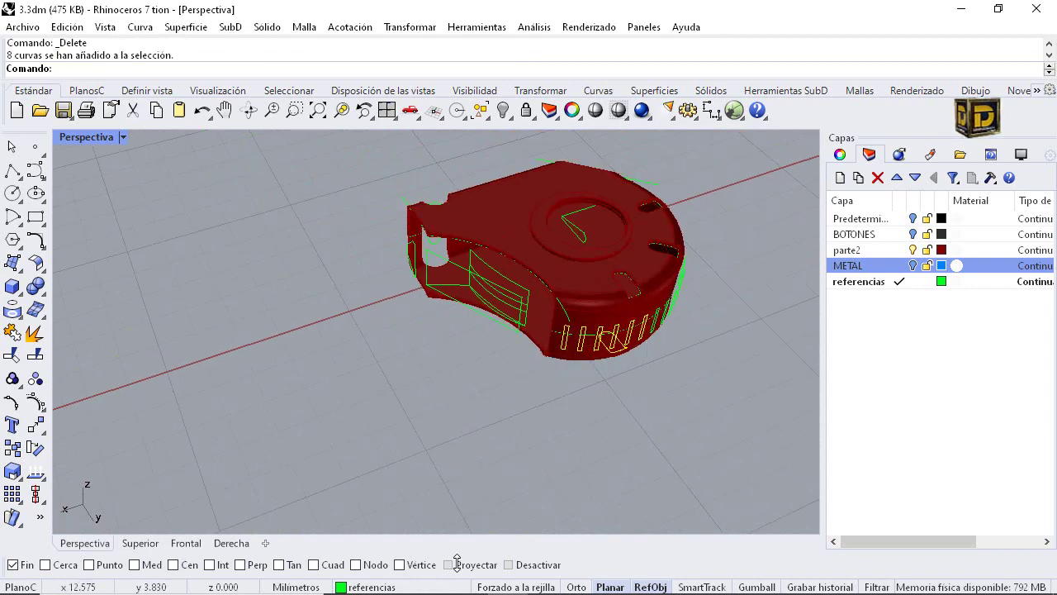
scroll(603, 389, "up", 3)
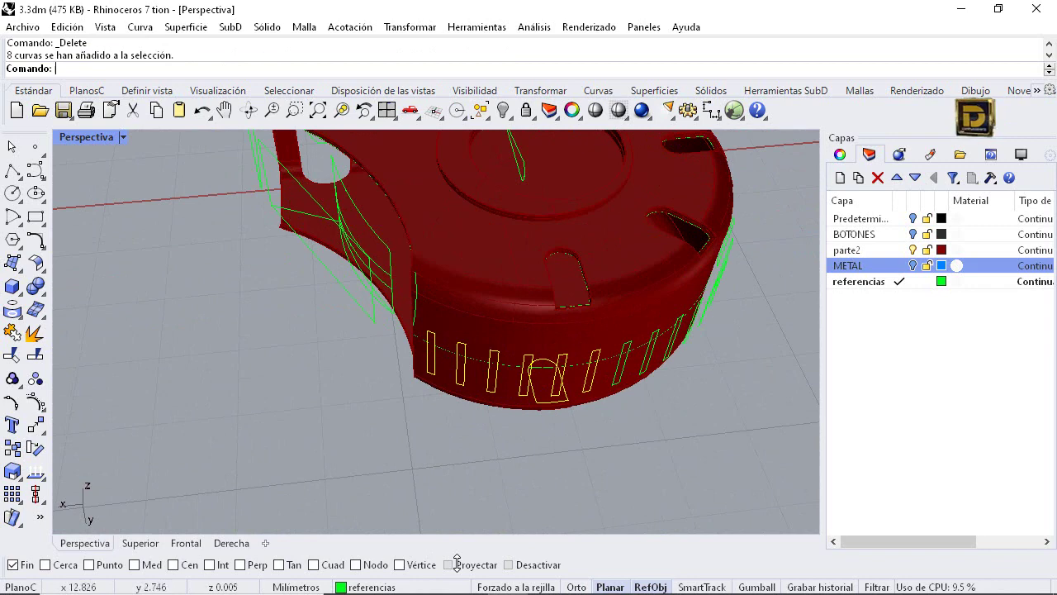
left_click(553, 402, "ctrl")
scroll(616, 378, "up", 1)
left_click(533, 402, "ctrl")
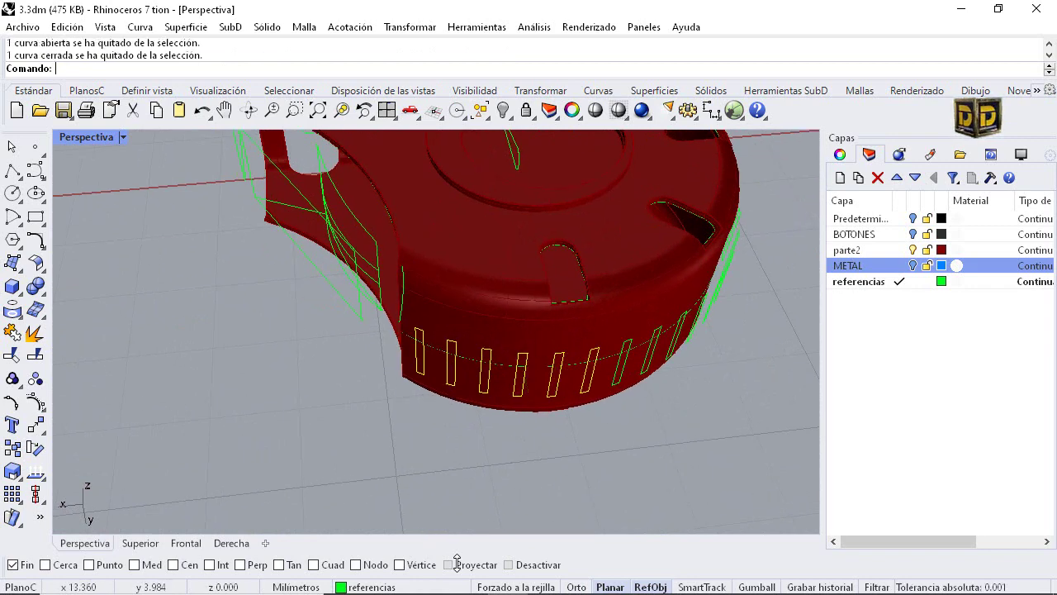
Add the remaining arrayed rectangles around the rounded side wall to the selection, up to the far end of the row
right_click_drag(570, 395, 401, 395)
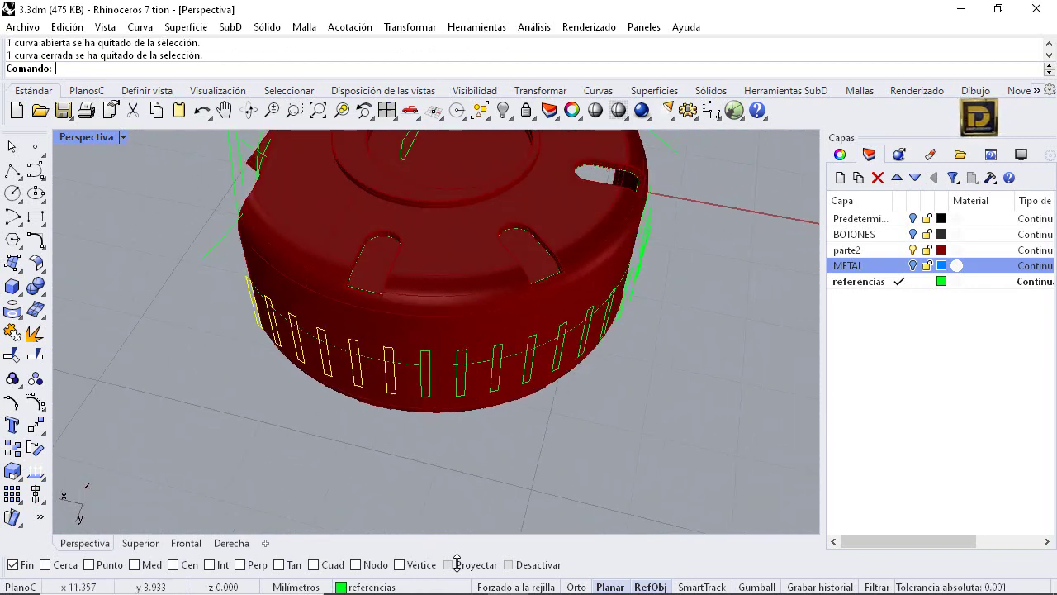
left_click(425, 396, "shift")
left_click(493, 391, "shift")
left_click(524, 382, "shift")
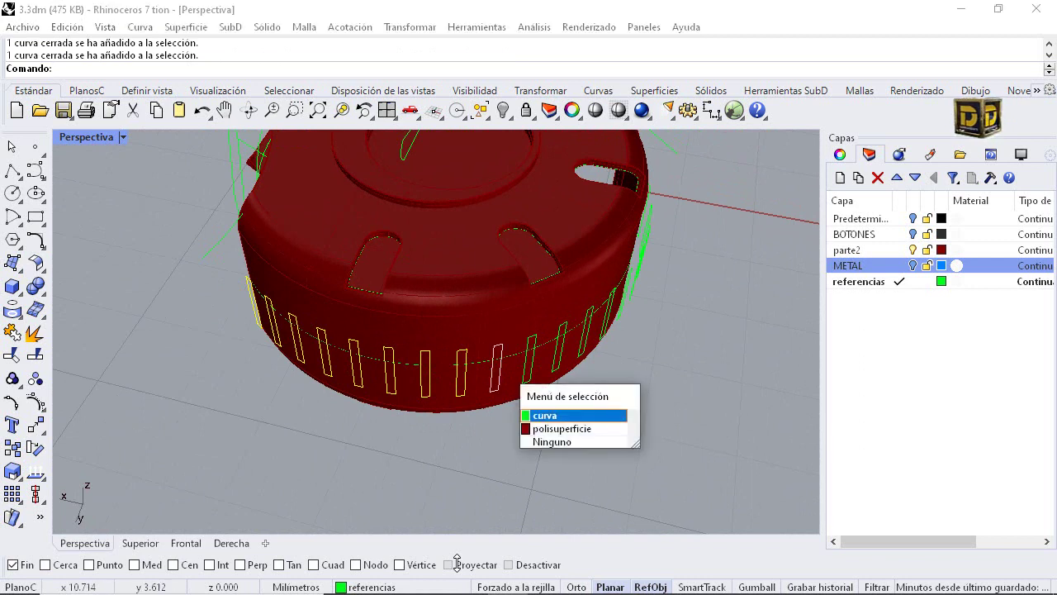
left_click(545, 414)
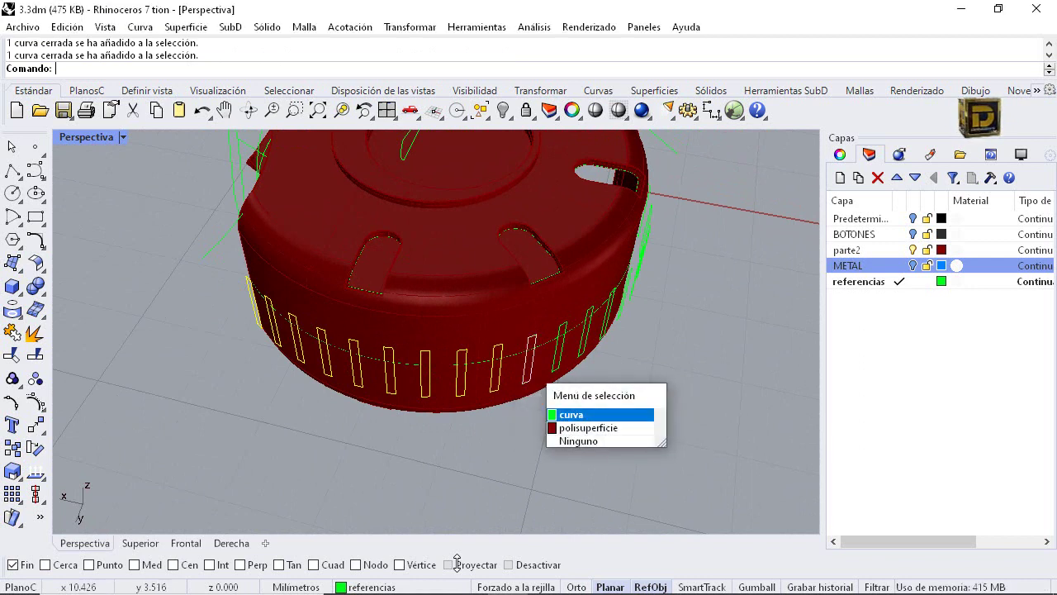
left_click(570, 414)
left_click(561, 362, "shift")
left_click(597, 411)
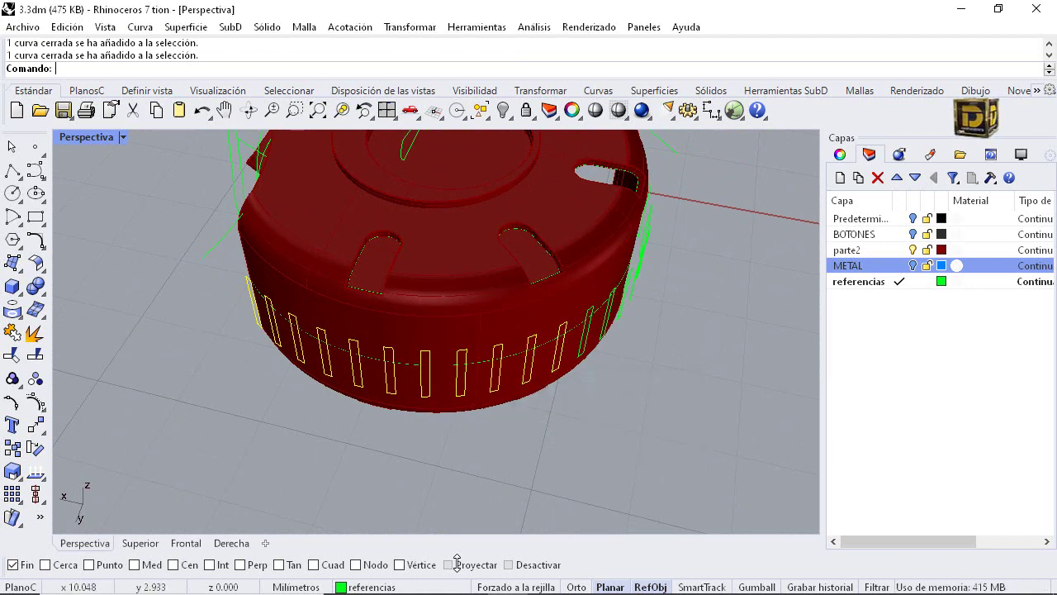
left_click(588, 341, "shift")
left_click(624, 389)
right_click_drag(621, 388, 521, 372)
scroll(430, 365, "up", 7)
left_click(425, 359, "shift")
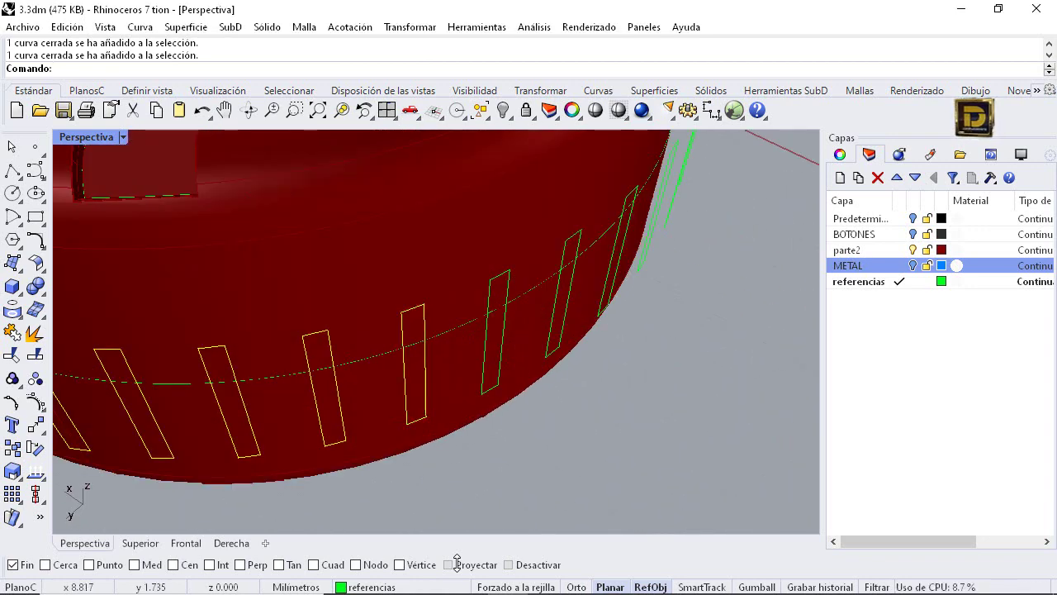
left_click(571, 334, "shift")
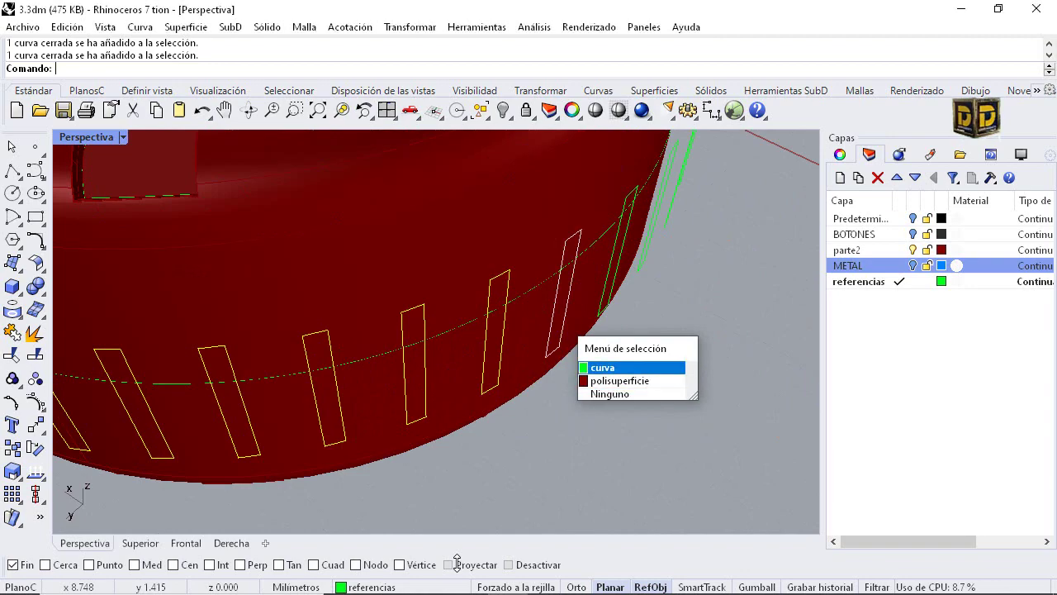
left_click(601, 366)
mouse_move(457, 562)
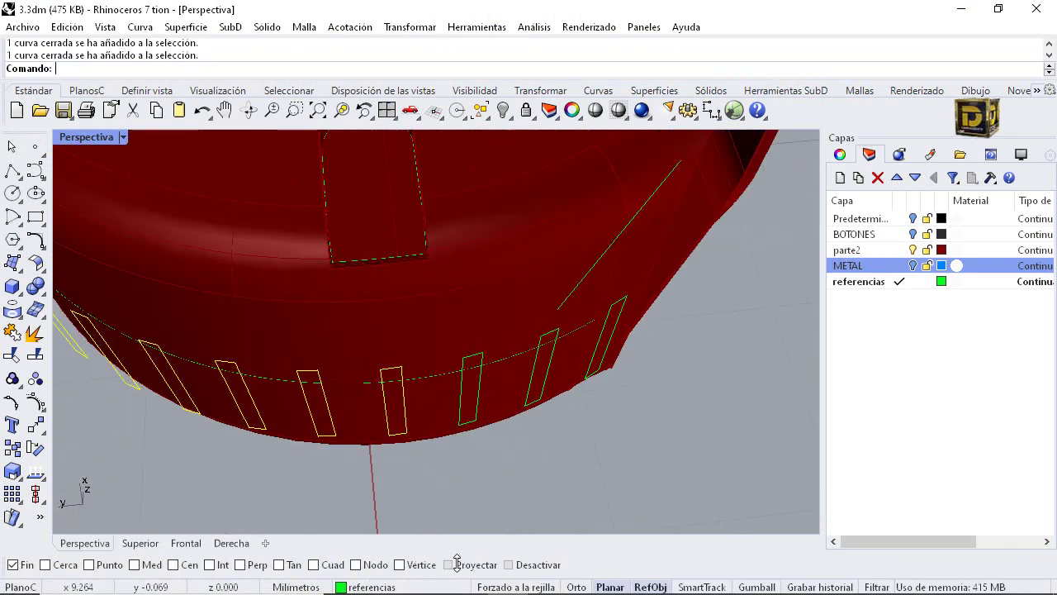
left_click(479, 412)
left_click(507, 436)
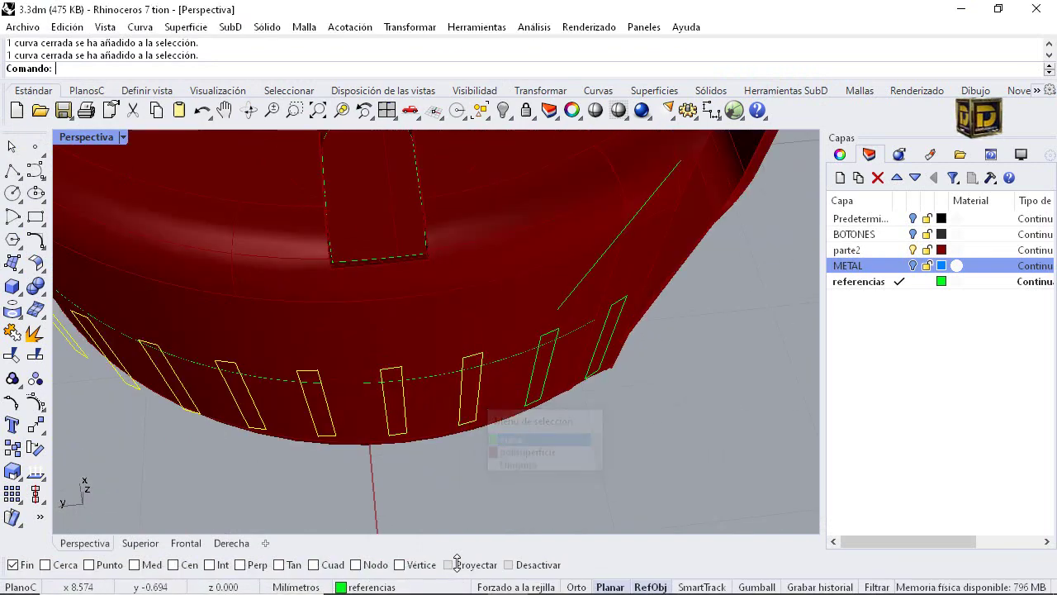
left_click(542, 393)
left_click(578, 427)
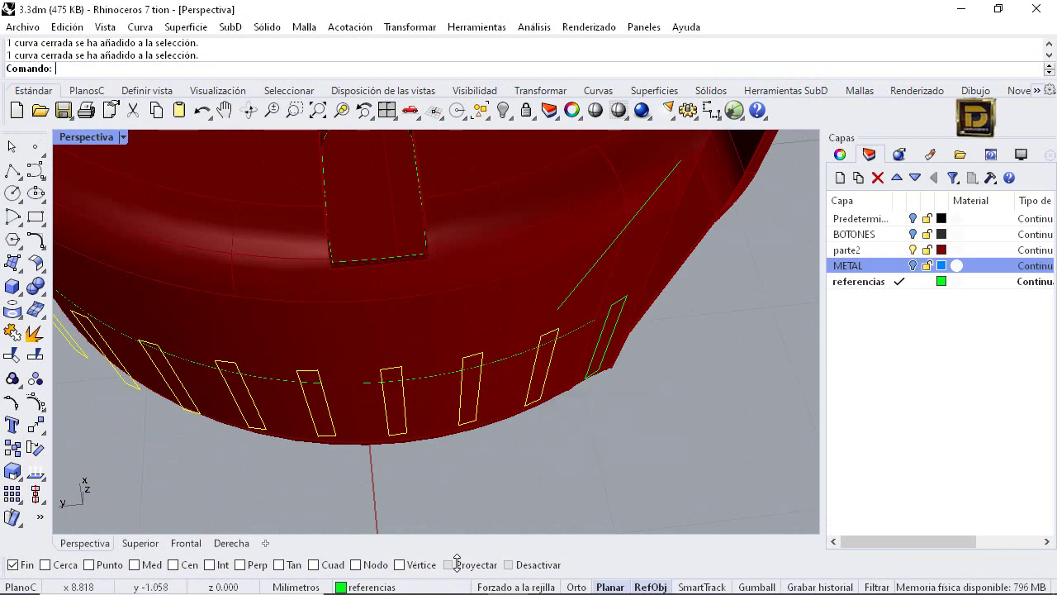
left_click(600, 364)
left_click(637, 397)
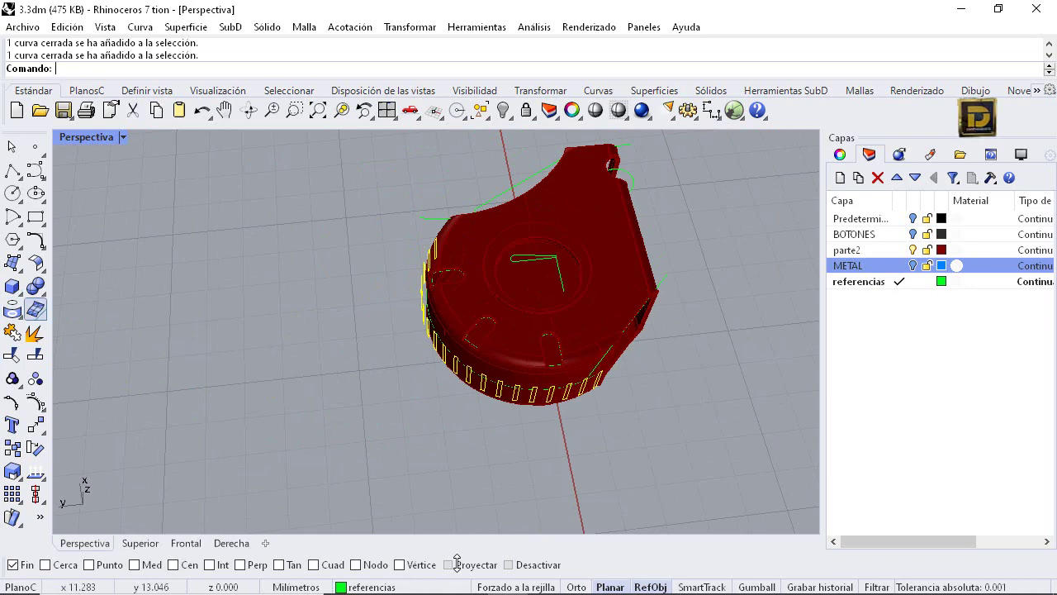
Pull the selected rectangles onto the shell surface with Suelta=No, deleting the originals and keeping output on the current layer
left_click(13, 310)
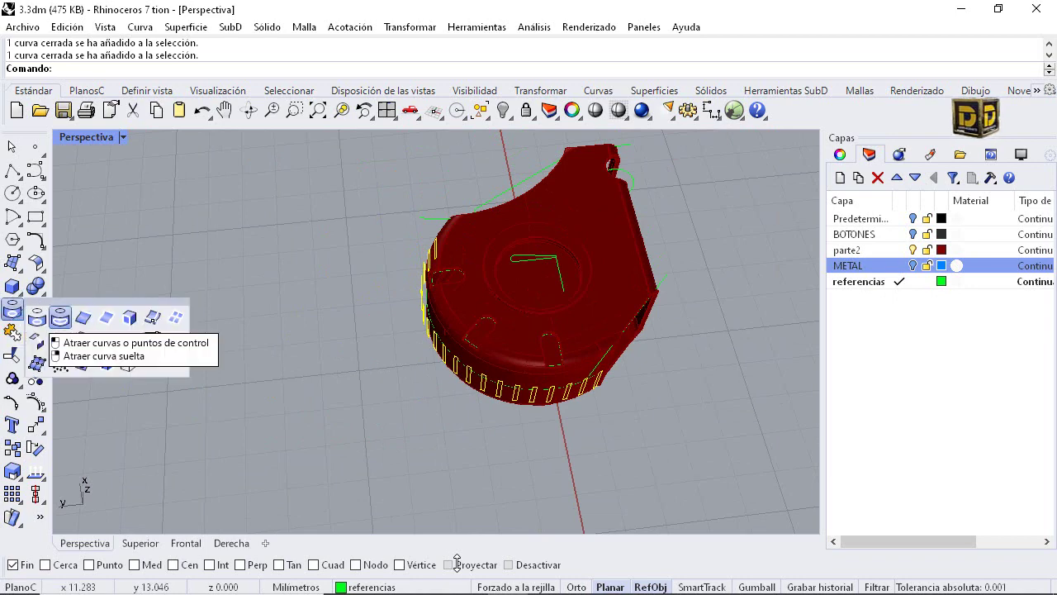
left_click(60, 317)
scroll(415, 137, "up", 5)
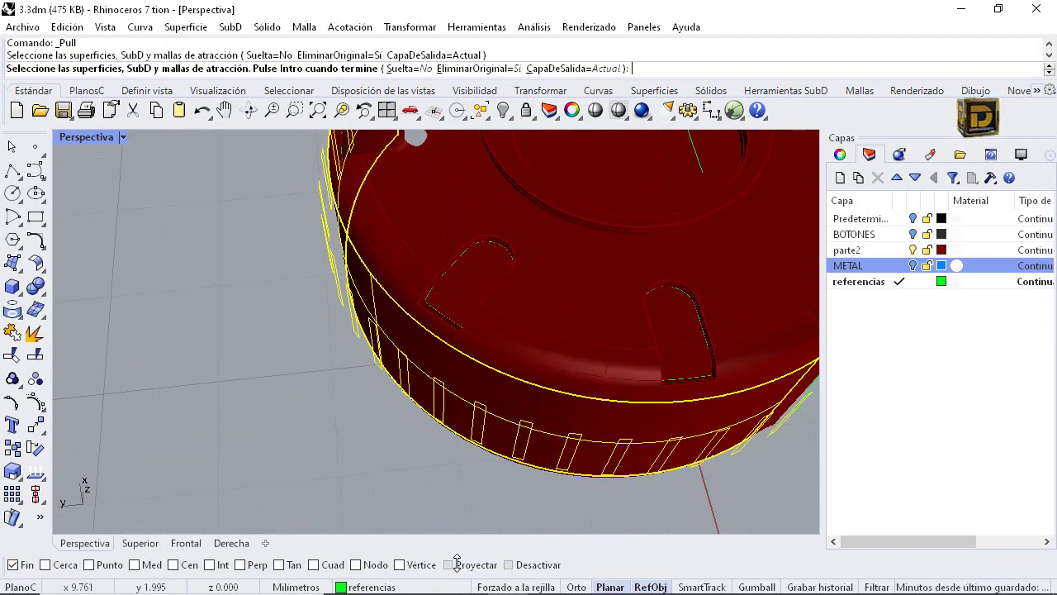
key("Return")
Isolate the pulled rectangle curves so the shell and all other reference geometry are hidden, and clear the selection
scroll(416, 136, "down", 8)
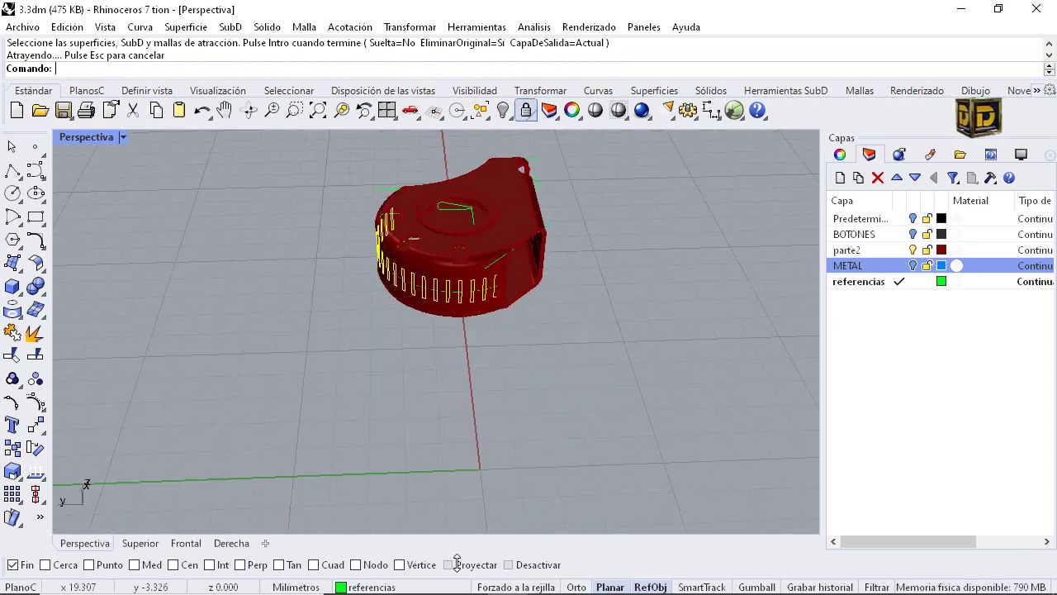
left_click(508, 115)
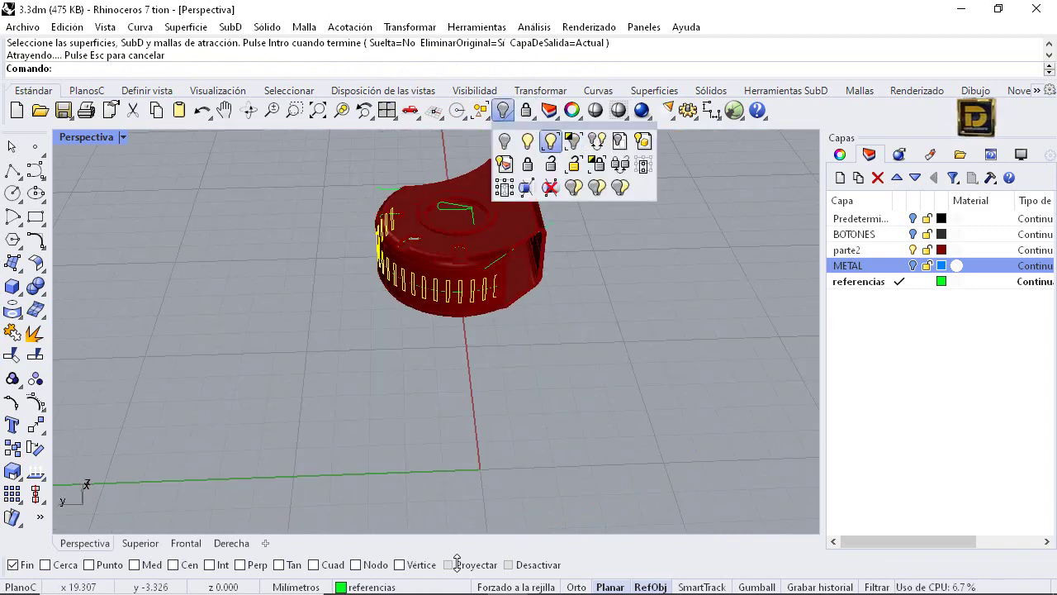
left_click(572, 141)
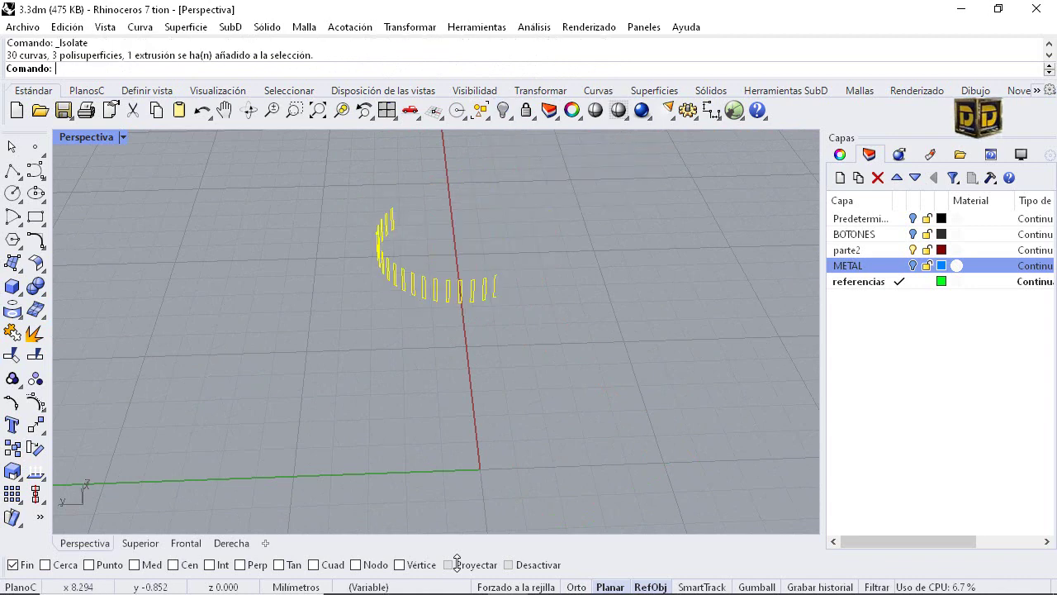
scroll(505, 283, "up", 3)
key("Escape")
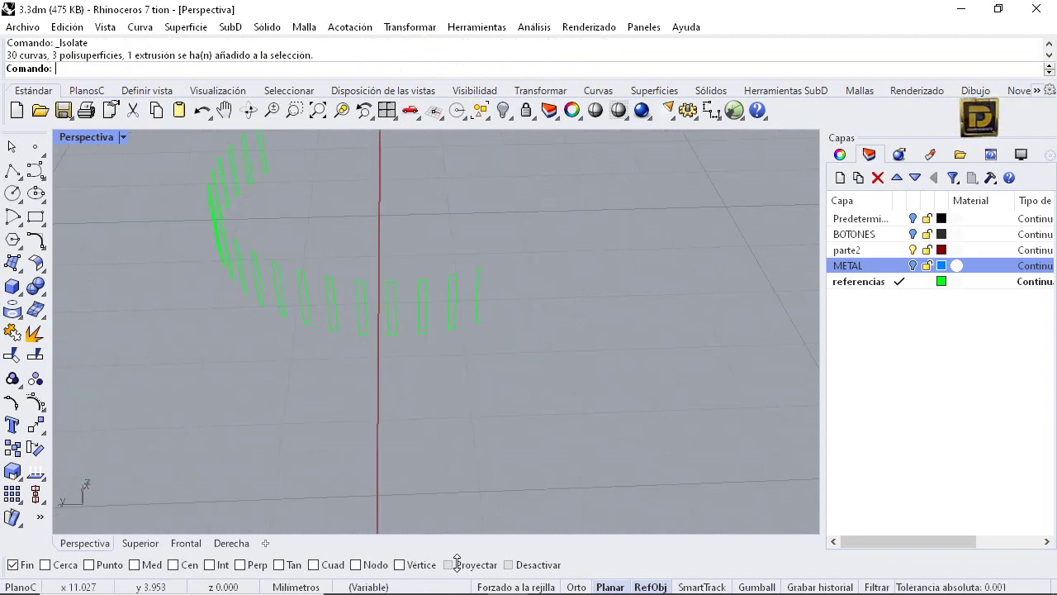
Draw a straight polyline between the two free endpoints of the open rectangle at the end of the row
left_click(12, 169)
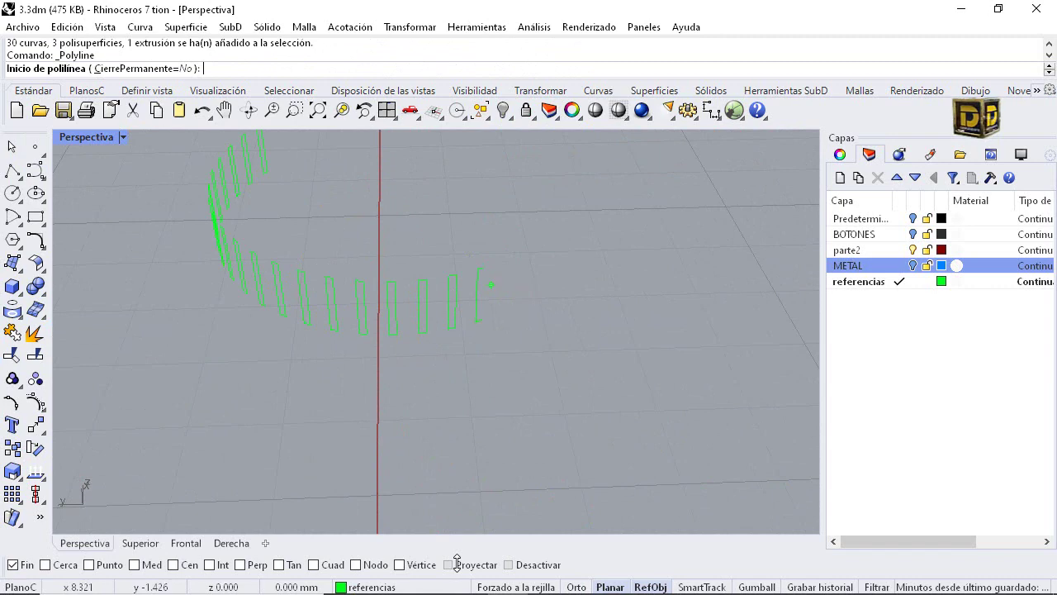
left_click(483, 267)
scroll(479, 256, "up", 2)
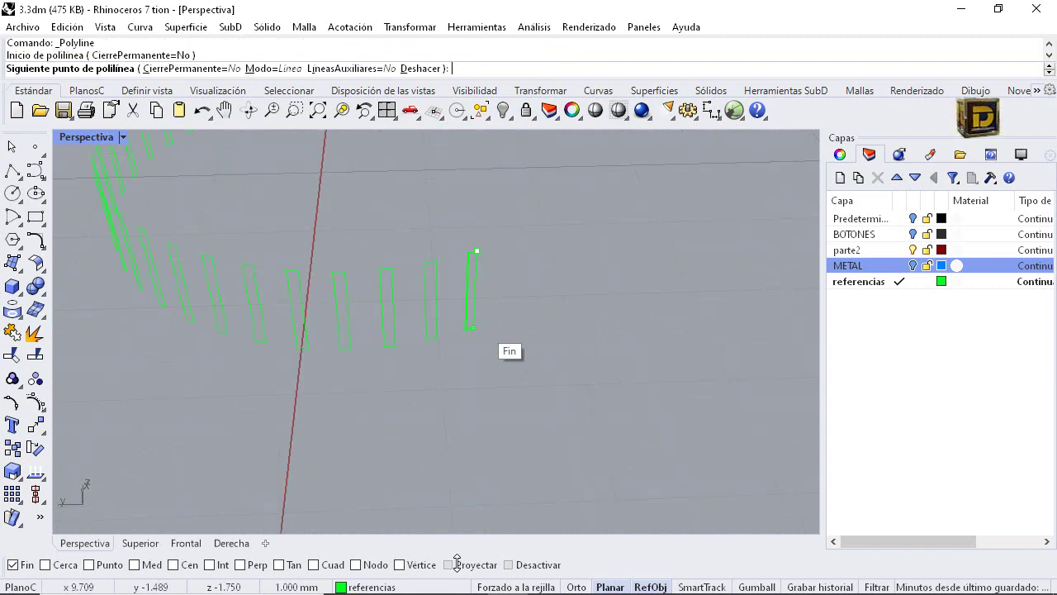
left_click(474, 328)
right_click(475, 329)
Create one patch surface through all the isolated rectangle curves using the default patch settings
scroll(549, 332, "down", 6)
scroll(537, 337, "up", 9)
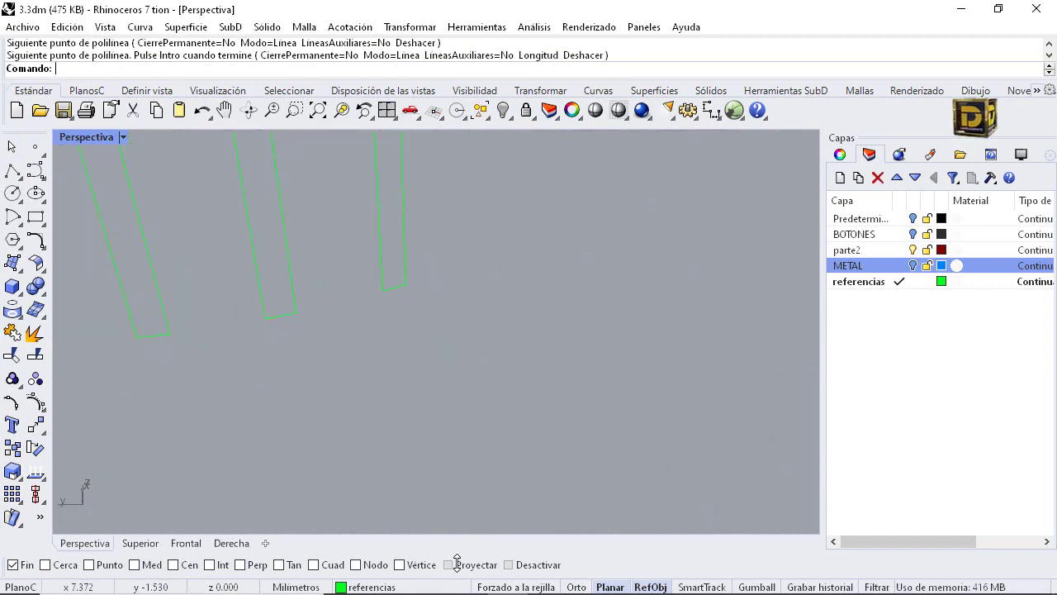
scroll(537, 337, "down", 5)
scroll(504, 322, "down", 5)
left_click_drag(431, 263, 585, 368)
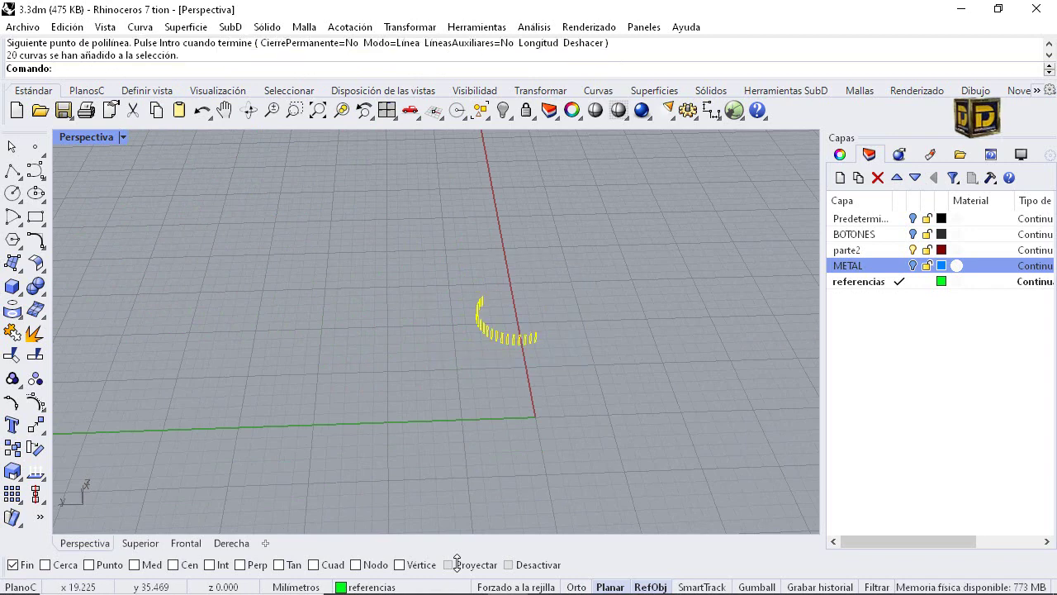
left_click(18, 268)
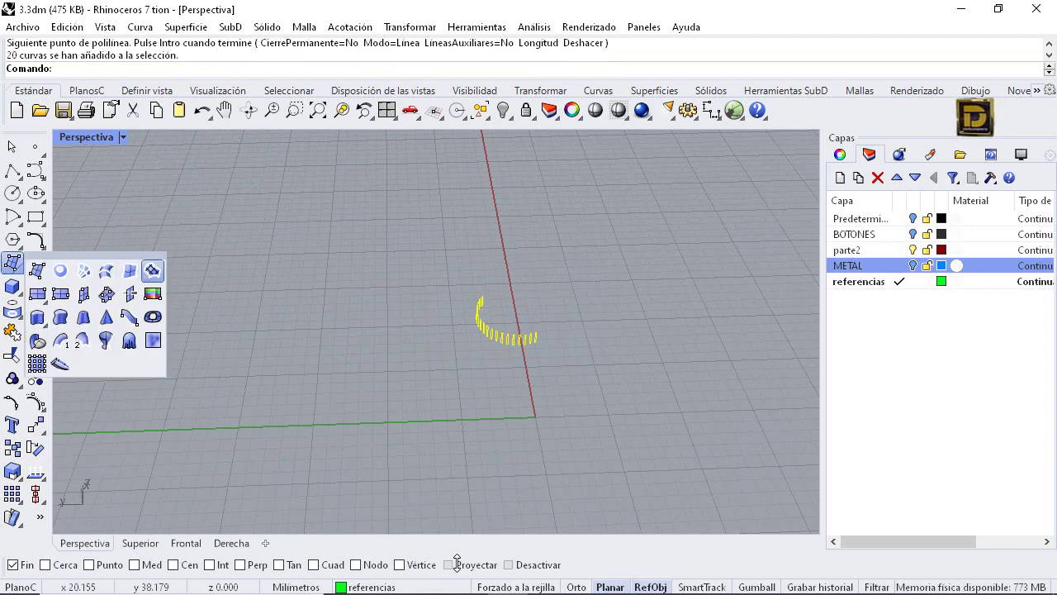
left_click(152, 270)
key("Return")
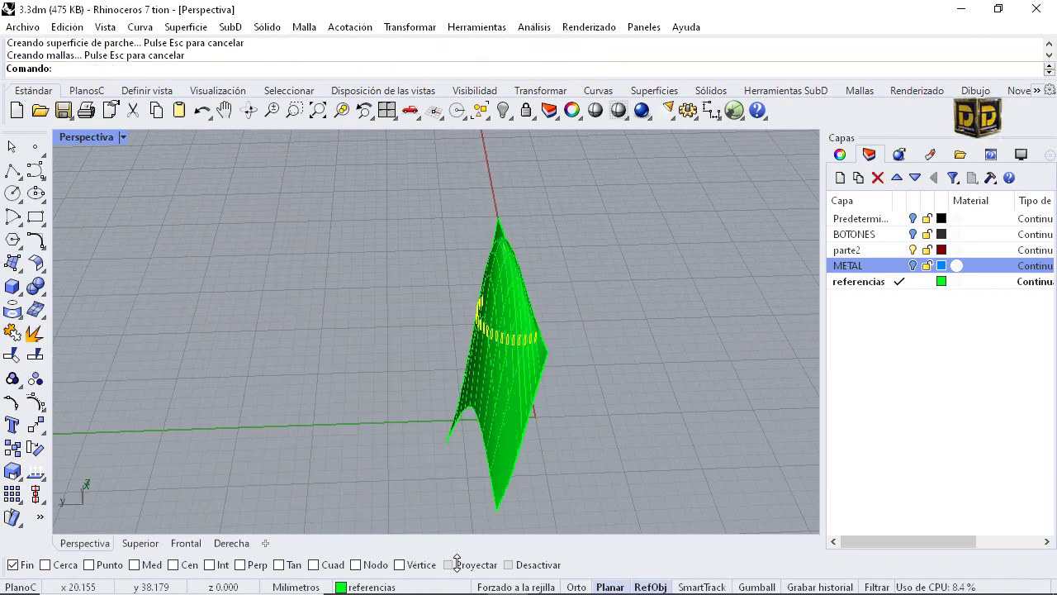
Trim the patch surface with the rectangle curves, removing the area outside them to leave separate small strips
scroll(498, 334, "up", 8)
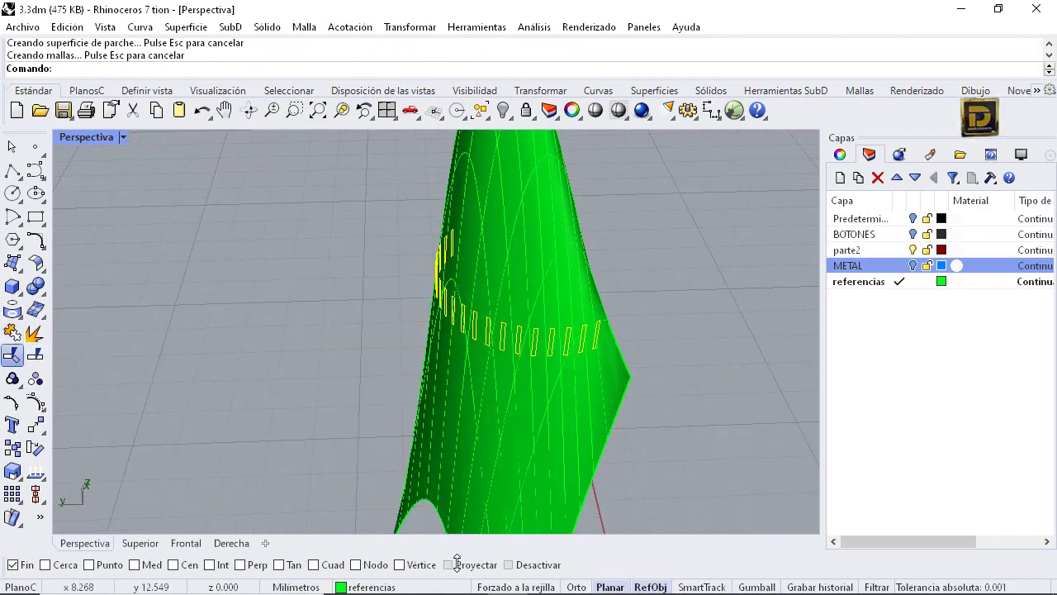
left_click(12, 354)
left_click(500, 255)
right_click_drag(409, 345, 677, 351)
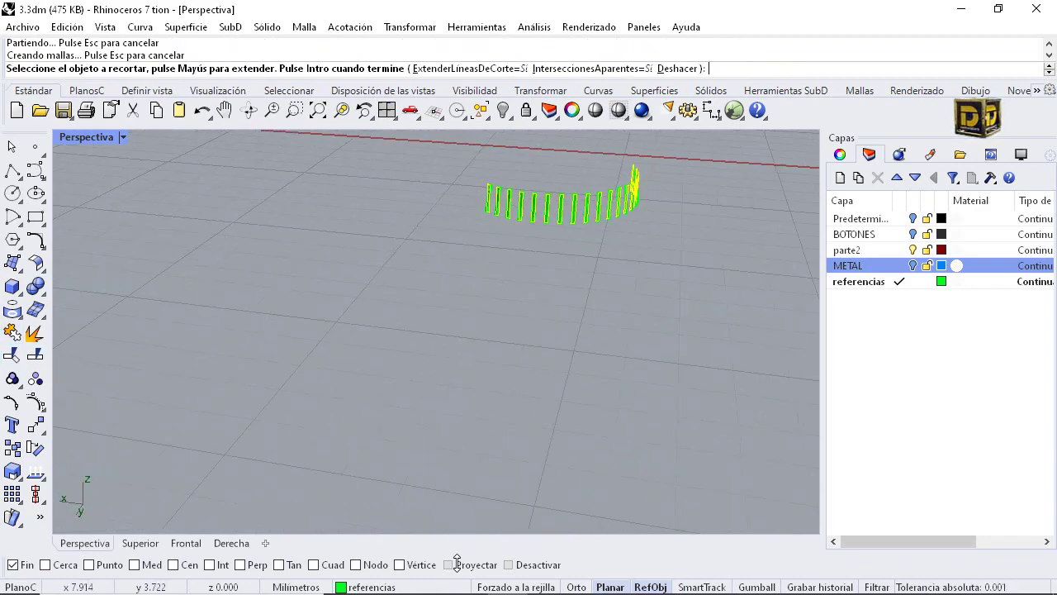
scroll(562, 198, "up", 5)
scroll(439, 169, "up", 8)
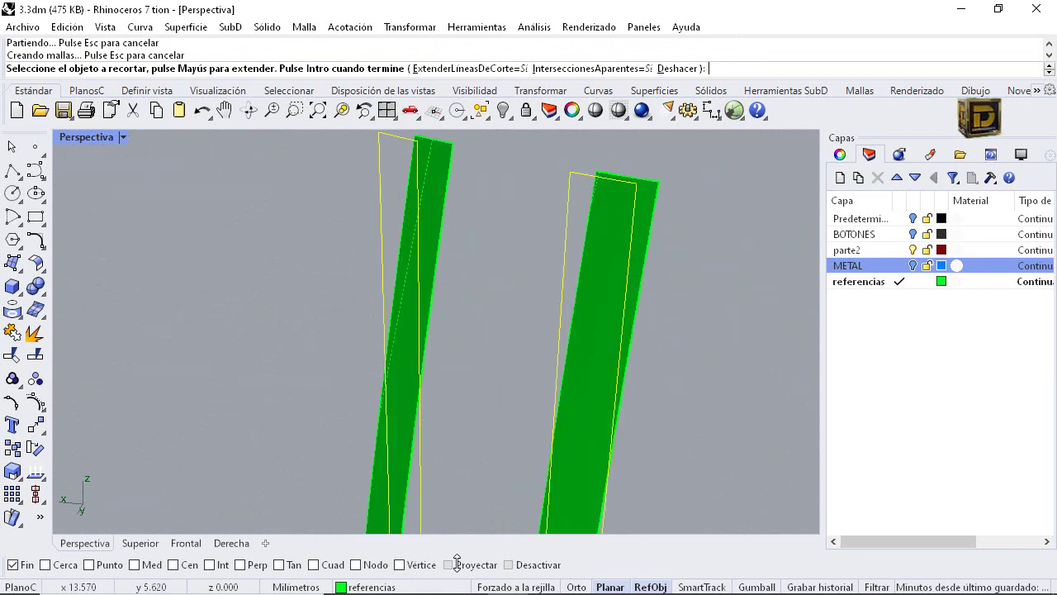
scroll(440, 169, "down", 9)
mouse_move(462, 331)
right_mouse_down()
mouse_move(504, 324)
mouse_move(426, 332)
mouse_move(537, 330)
mouse_move(446, 326)
right_mouse_up()
scroll(338, 268, "down", 6)
right_click_drag(529, 326, 338, 330)
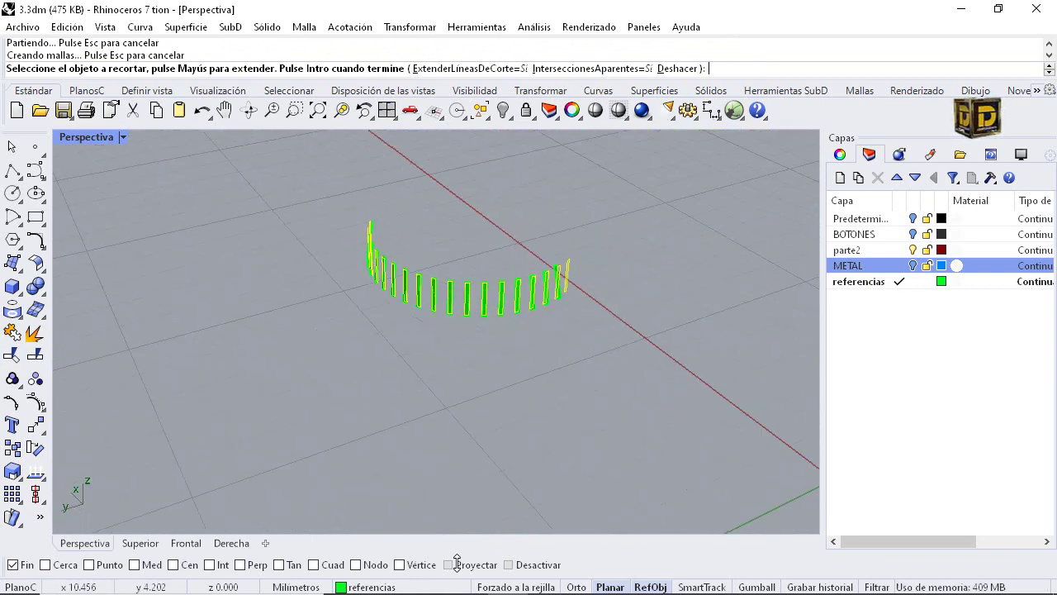
left_click_drag(312, 183, 677, 354)
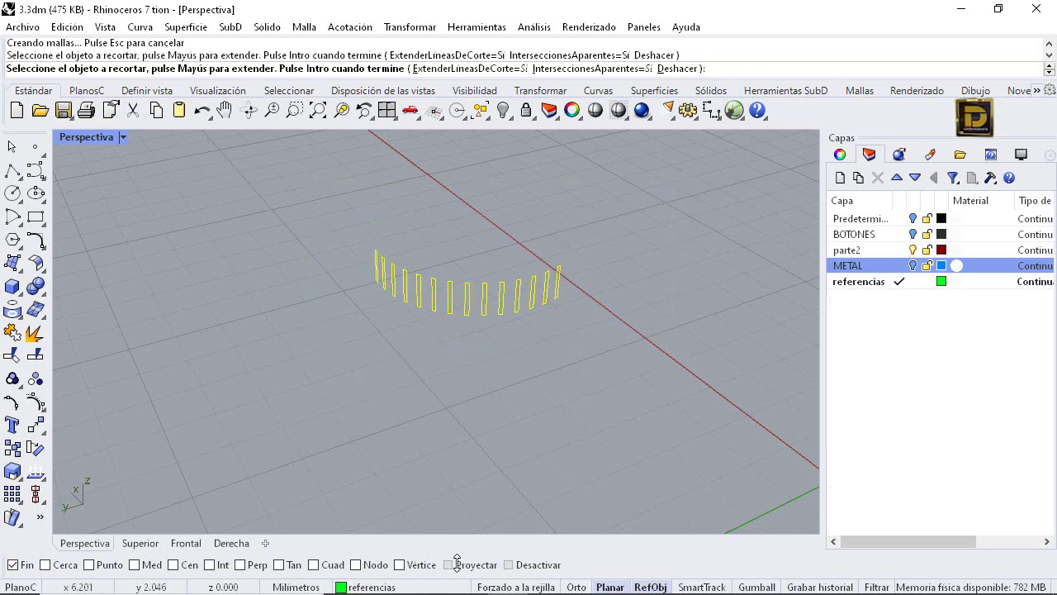
key("ctrl+z")
key("Escape")
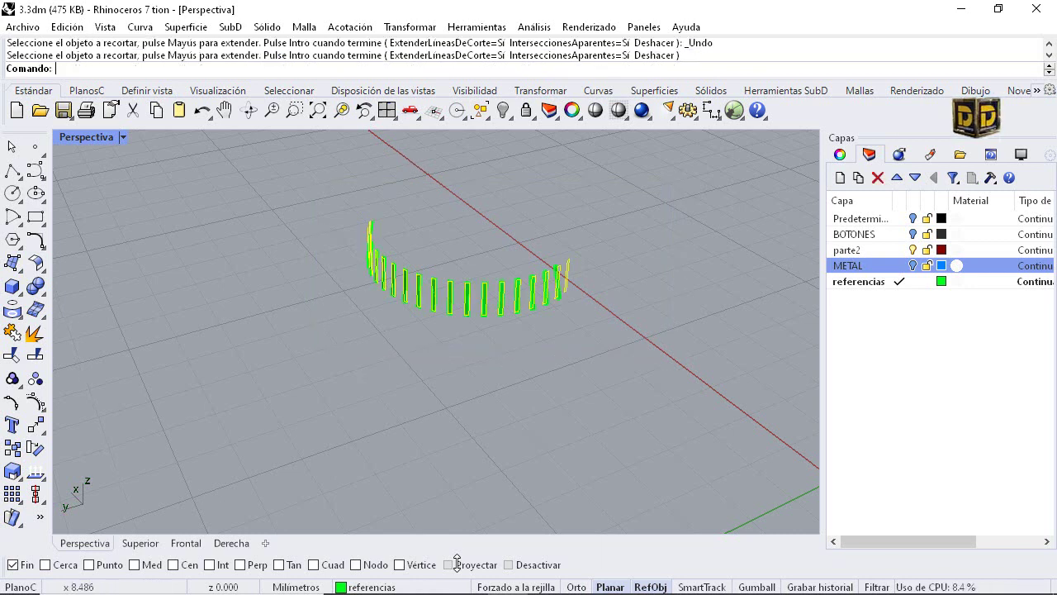
key("Escape")
Offset all the small strip surfaces outward by 0.05 mm as solids, deleting the original surfaces
left_click_drag(337, 159, 616, 378)
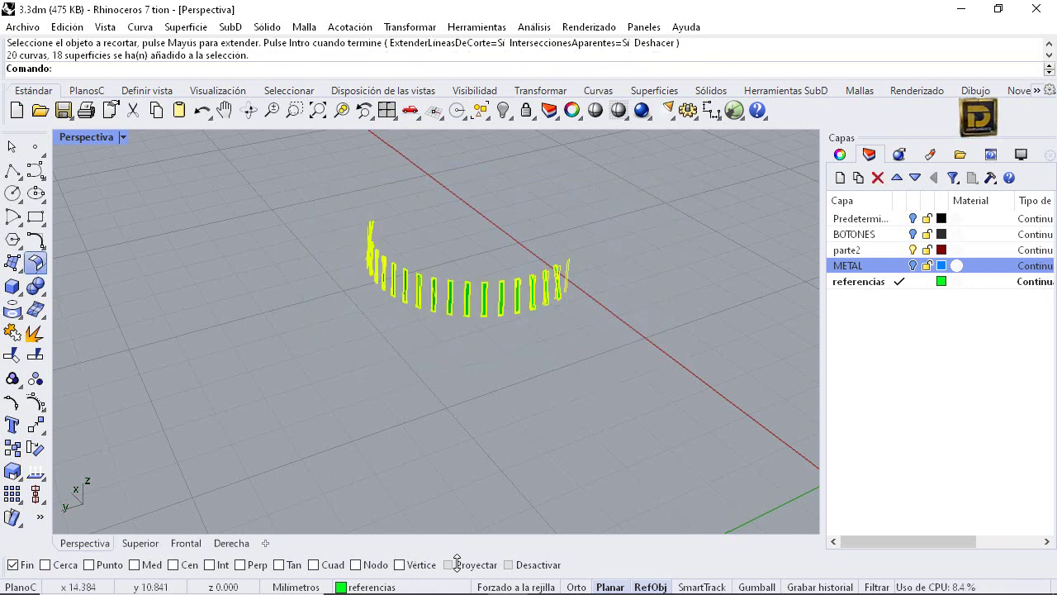
left_click(40, 267)
left_click(83, 271)
right_click_drag(529, 273, 371, 310)
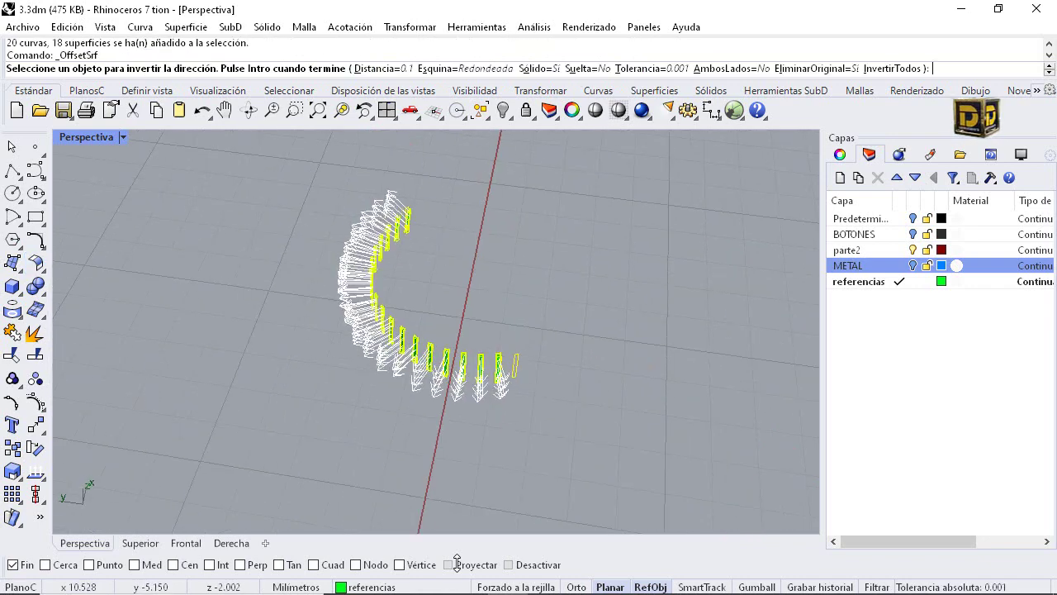
left_click(384, 68)
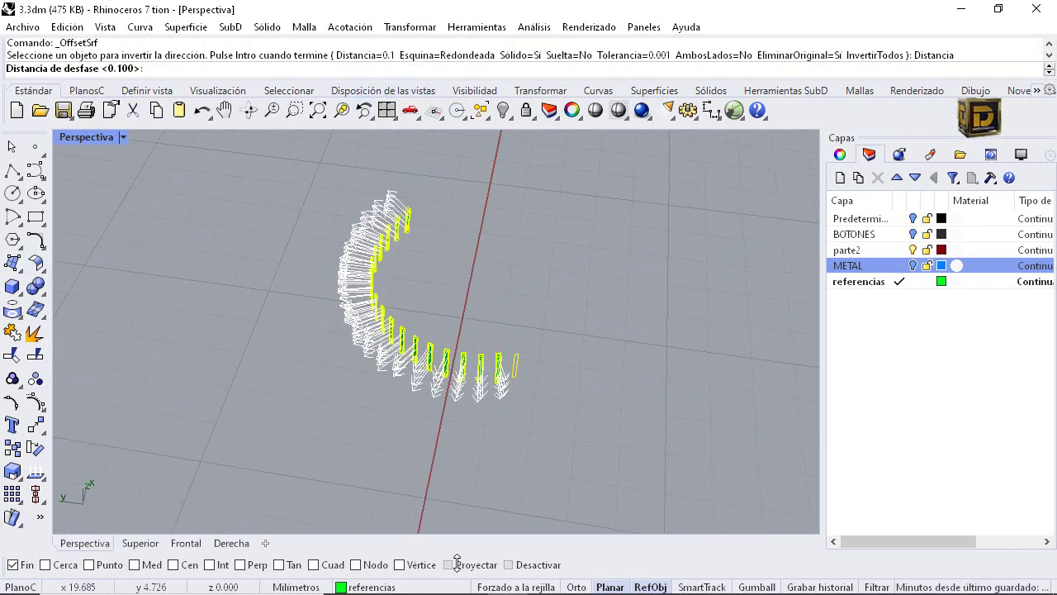
type(".05")
key("Return")
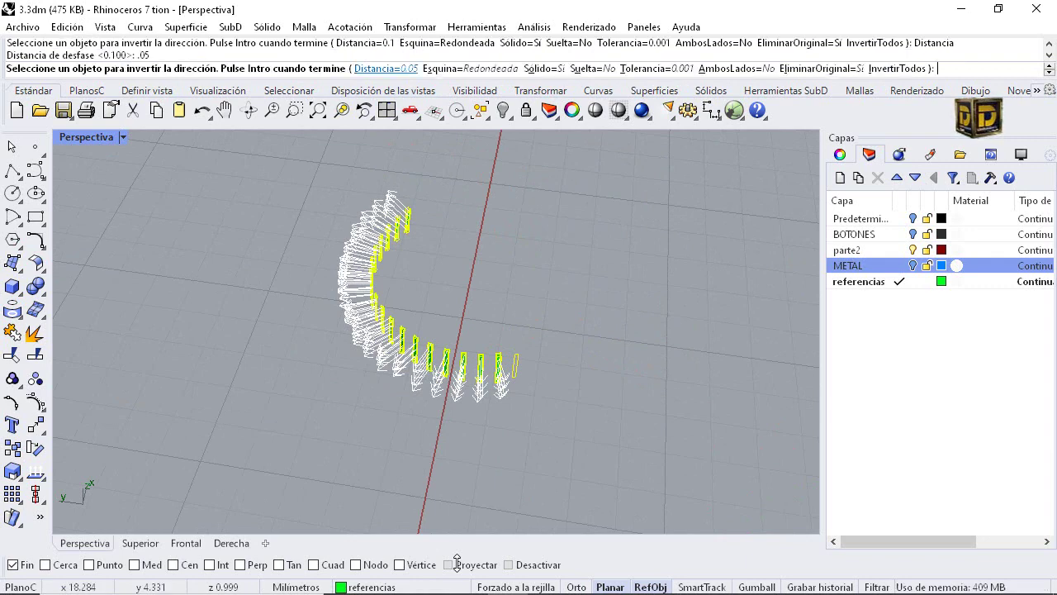
key("Return")
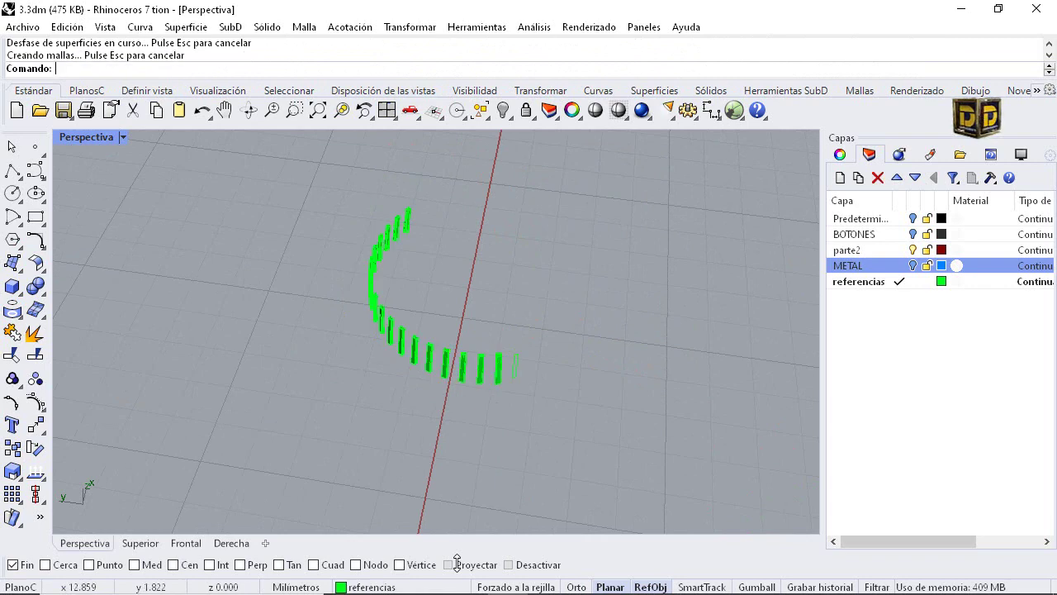
Show all hidden objects again so the ribs appear together with the full tape measure model
left_click(503, 110)
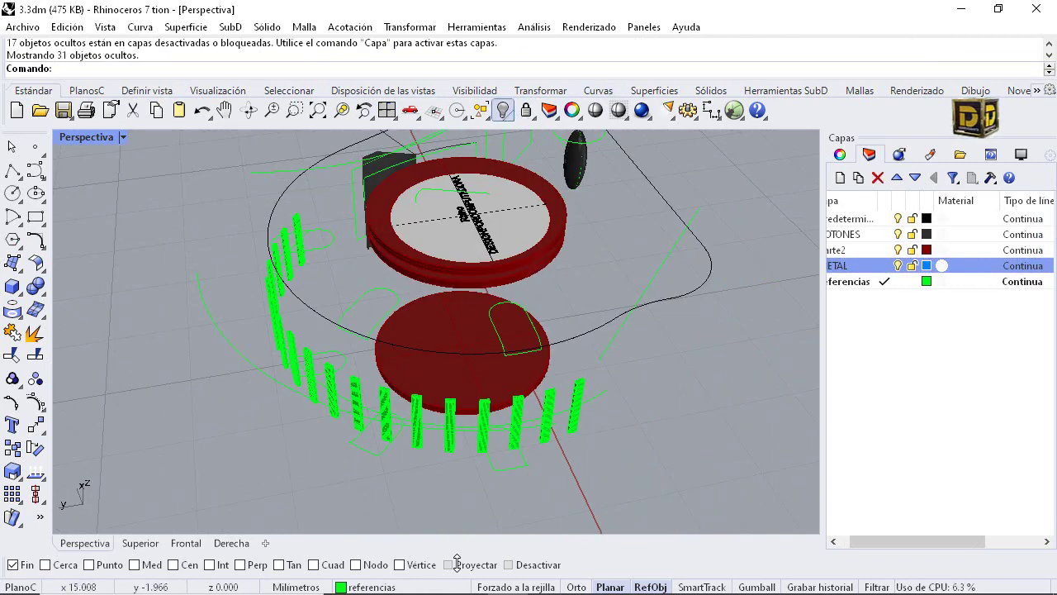
right_click(503, 109)
scroll(578, 272, "down", 4)
mouse_move(578, 372)
right_mouse_down()
mouse_move(496, 248)
mouse_move(429, 330)
right_mouse_up()
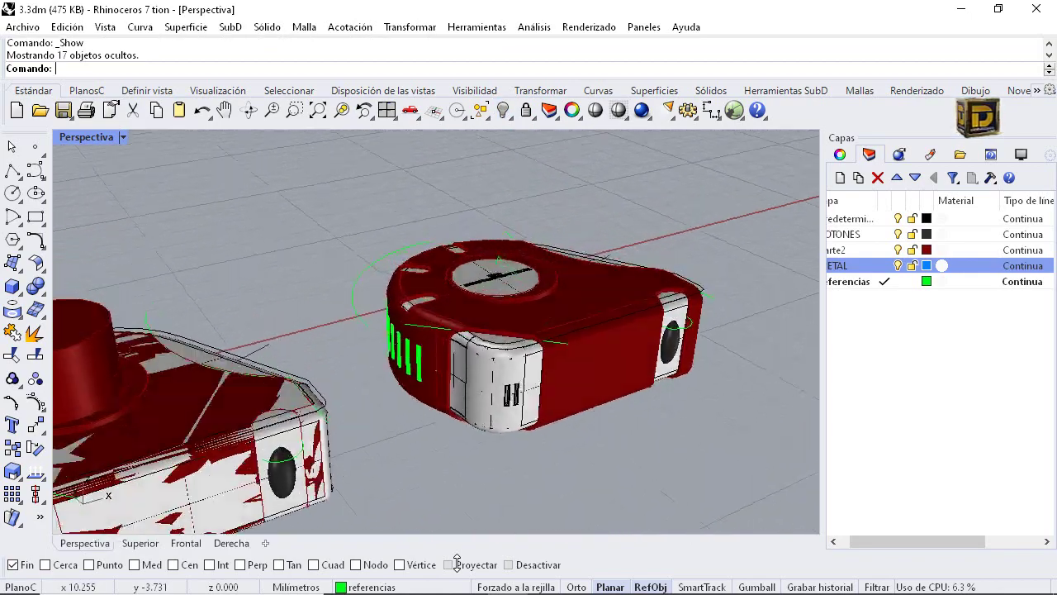
Hide the spare tape measure copy near the origin, keeping only the model with the ribs, and clear the selection
scroll(472, 259, "down", 6)
right_click_drag(472, 260, 379, 306)
left_click_drag(172, 226, 319, 324)
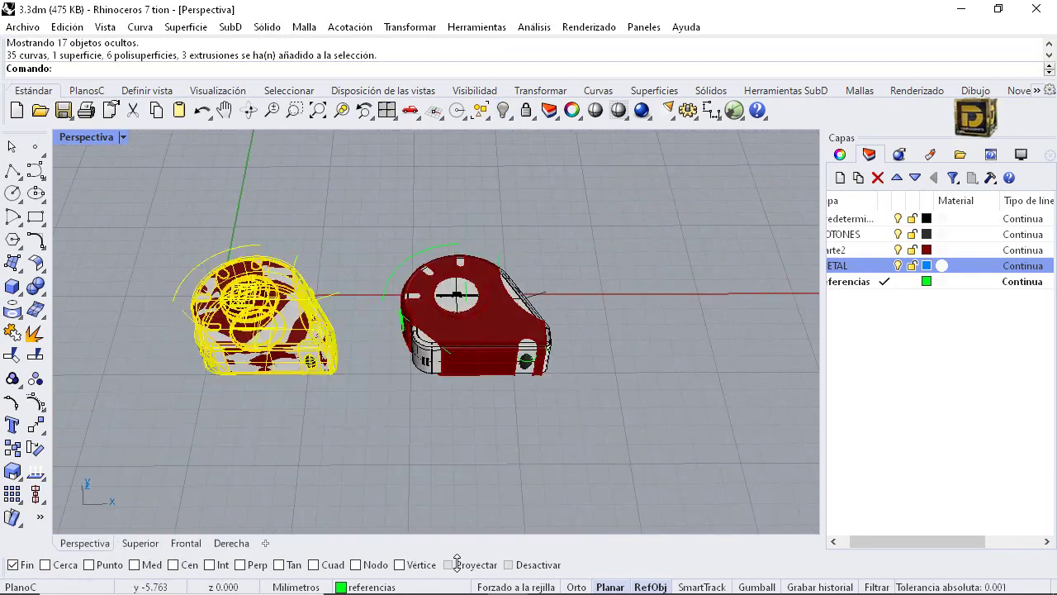
left_click(503, 110)
scroll(417, 291, "up", 4)
right_click_drag(404, 303, 558, 215)
scroll(528, 281, "up", 2)
right_click_drag(529, 276, 470, 284)
scroll(425, 322, "down", 5)
left_click_drag(320, 211, 620, 406)
key("Escape")
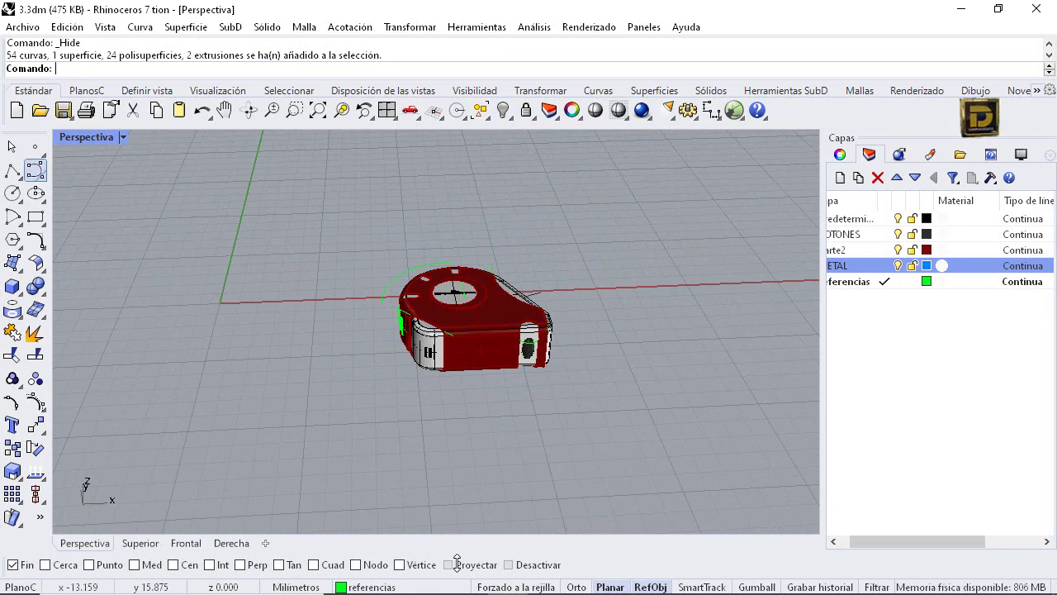
Start a degree 3 control-point curve at the midpoint of the first corner slot's edge and bring up the four-viewport layout
left_click(36, 171)
scroll(396, 330, "up", 5)
scroll(410, 346, "up", 3)
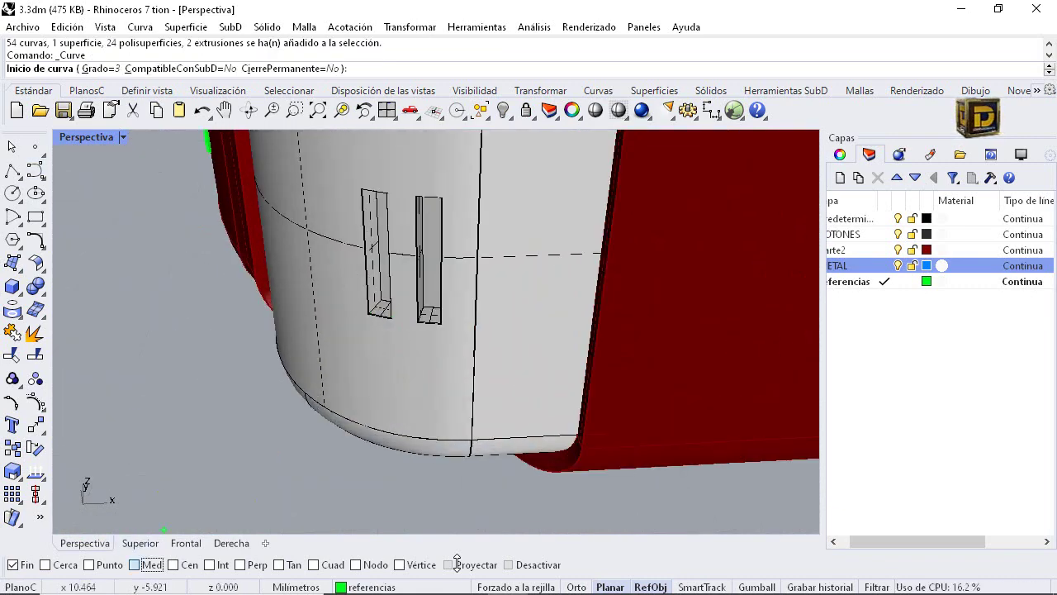
left_click(388, 259)
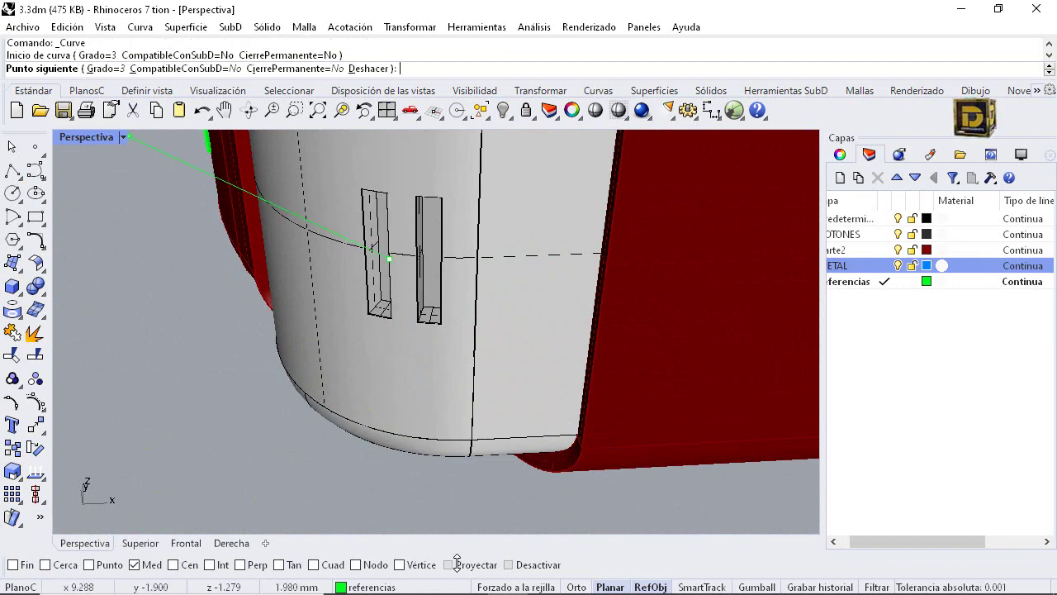
double_click(97, 137)
scroll(253, 208, "down", 6)
scroll(247, 250, "up", 4)
left_click(247, 245)
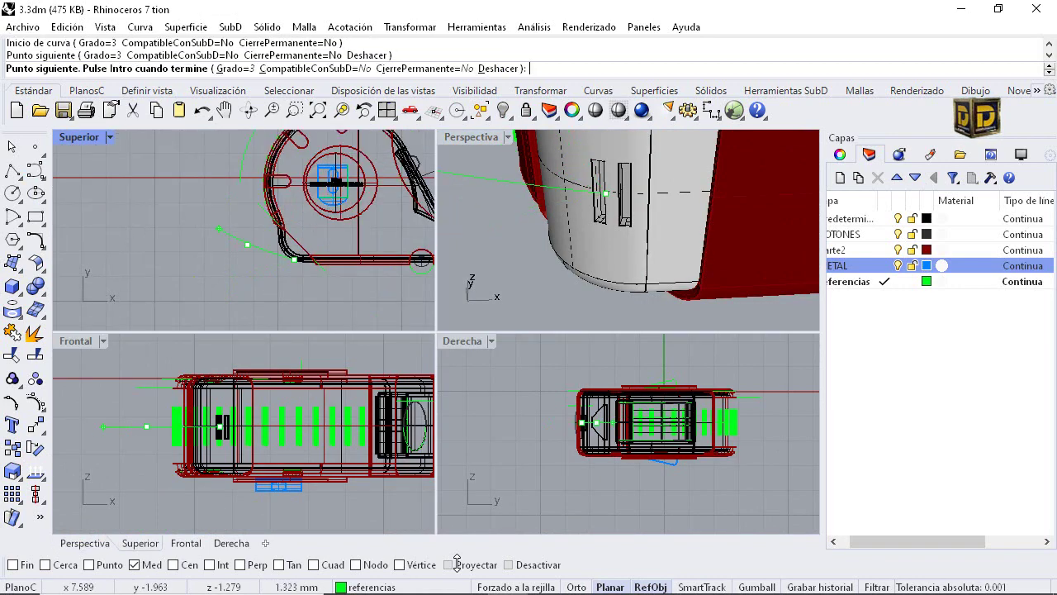
left_click(208, 218)
left_click(162, 206)
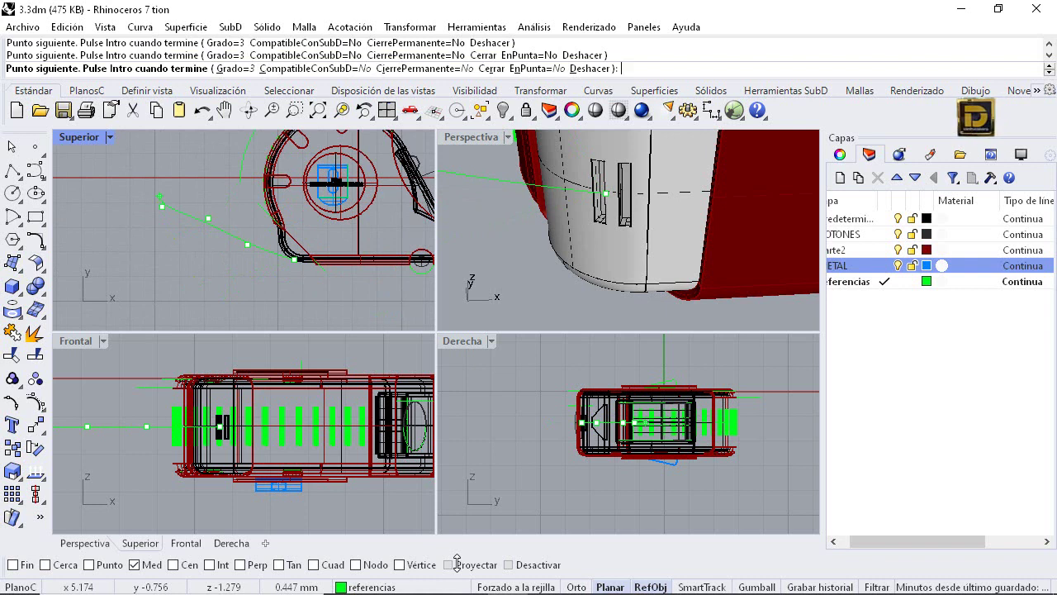
left_click(171, 182)
left_click(164, 159)
left_click(127, 181)
left_click(149, 226)
left_click(181, 250)
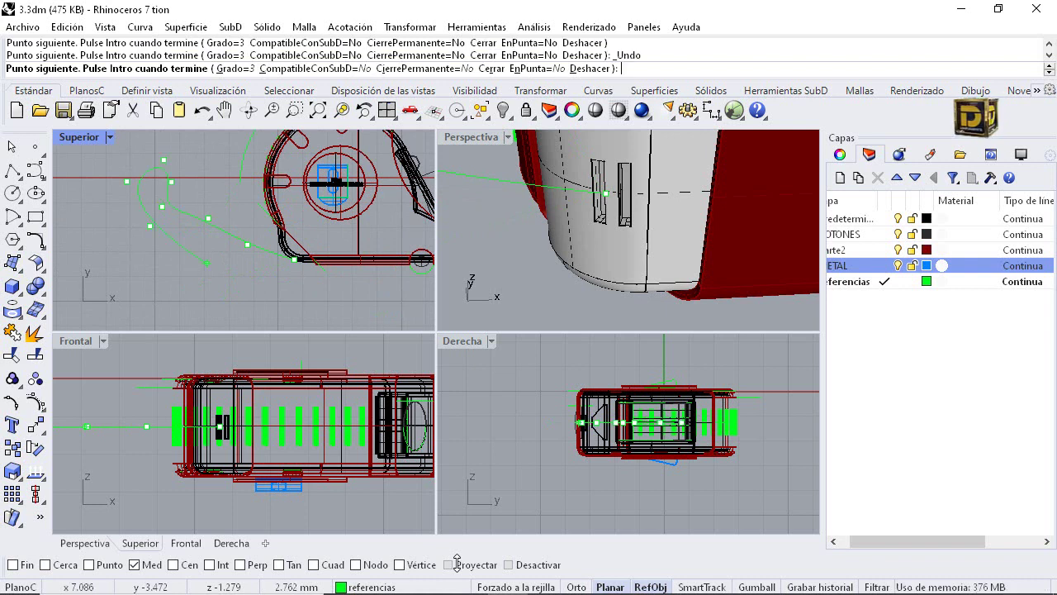
key("ctrl+z")
key("ctrl+z")
key("ctrl+z")
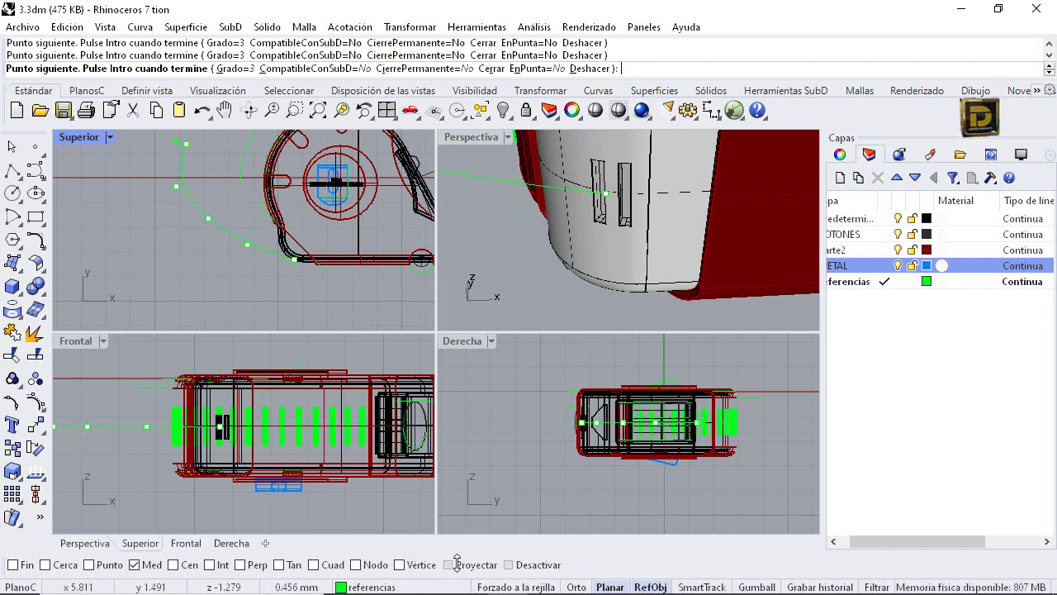
Shape the curve into a long, narrow strap loop outside the case and end it at the second slot's edge midpoint
left_click(169, 213)
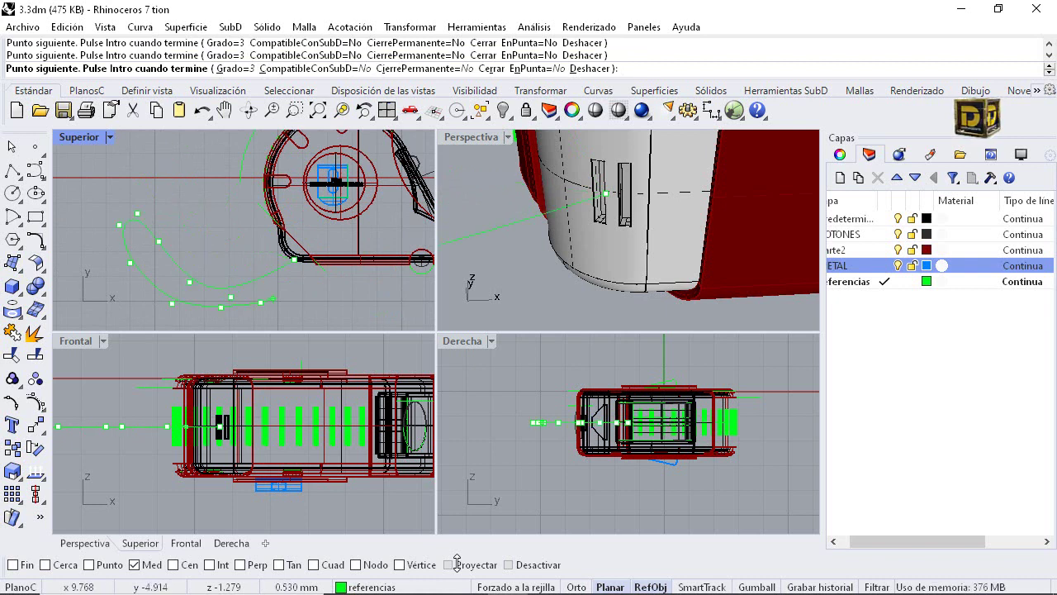
left_click(296, 274)
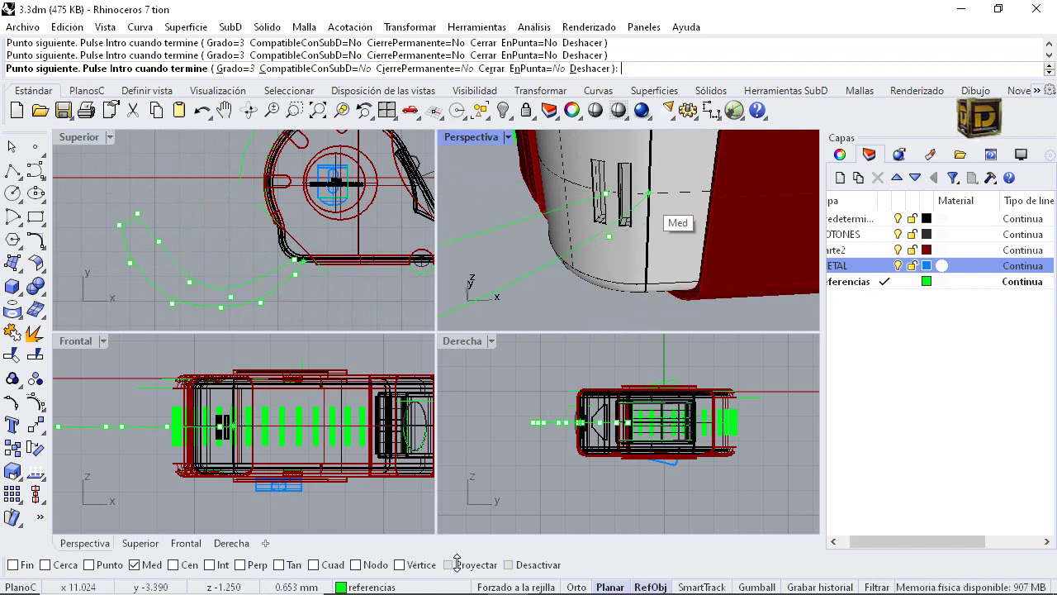
key("Return")
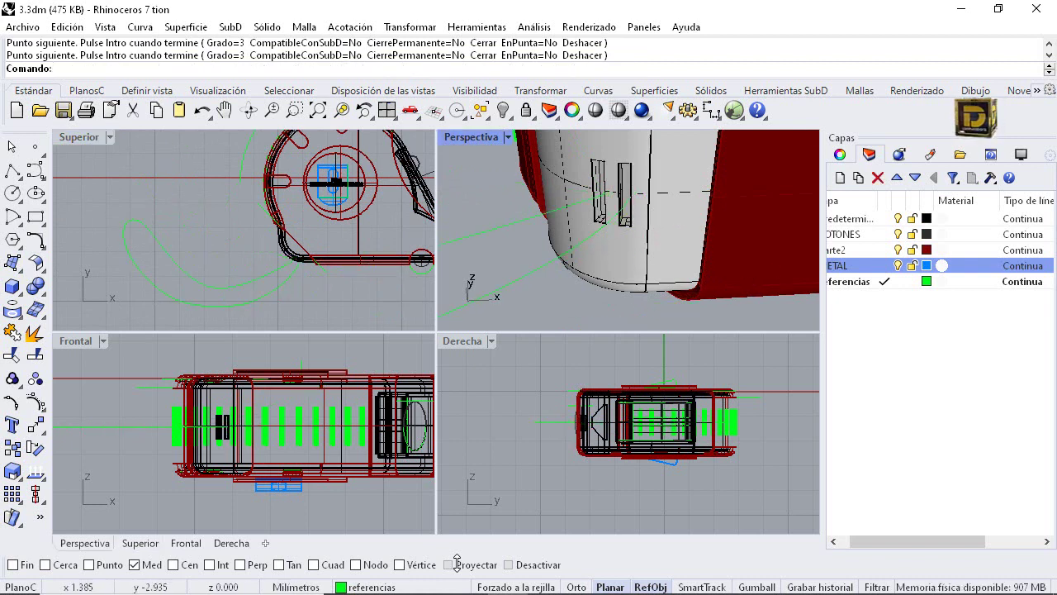
Draw a line centred on the loop curve's start, along the first slot's edge, extending about 0.07 mm to each side
left_click(20, 175)
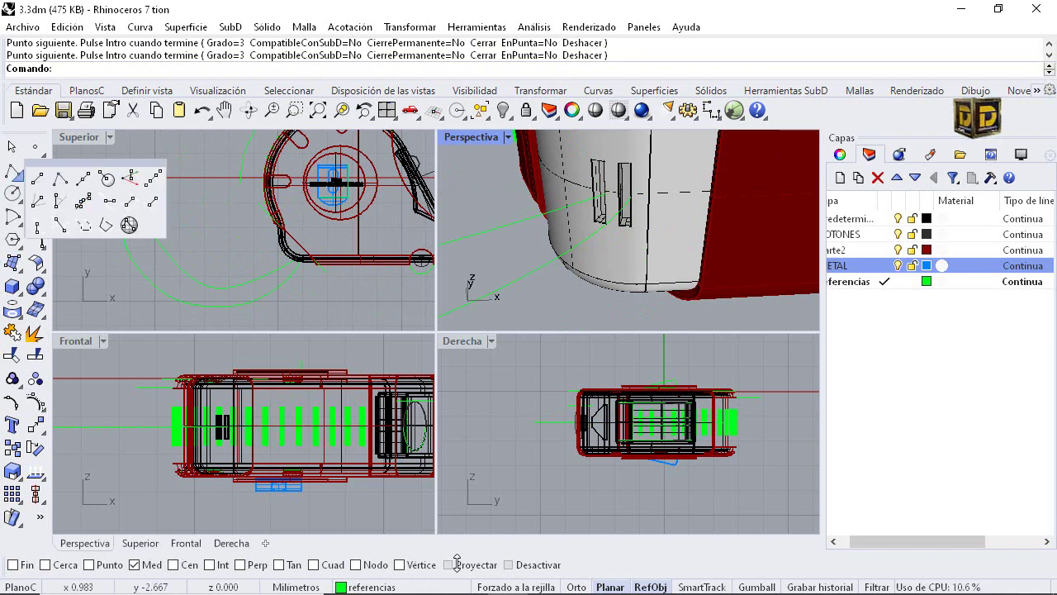
left_click(83, 177)
scroll(610, 191, "up", 9)
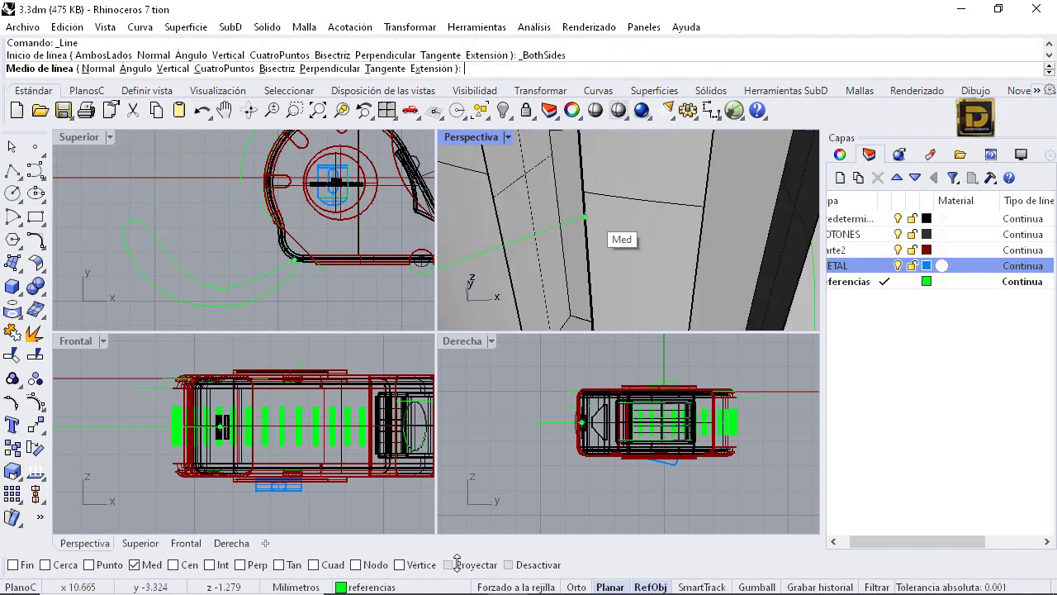
left_click(586, 217)
scroll(584, 190, "down", 10)
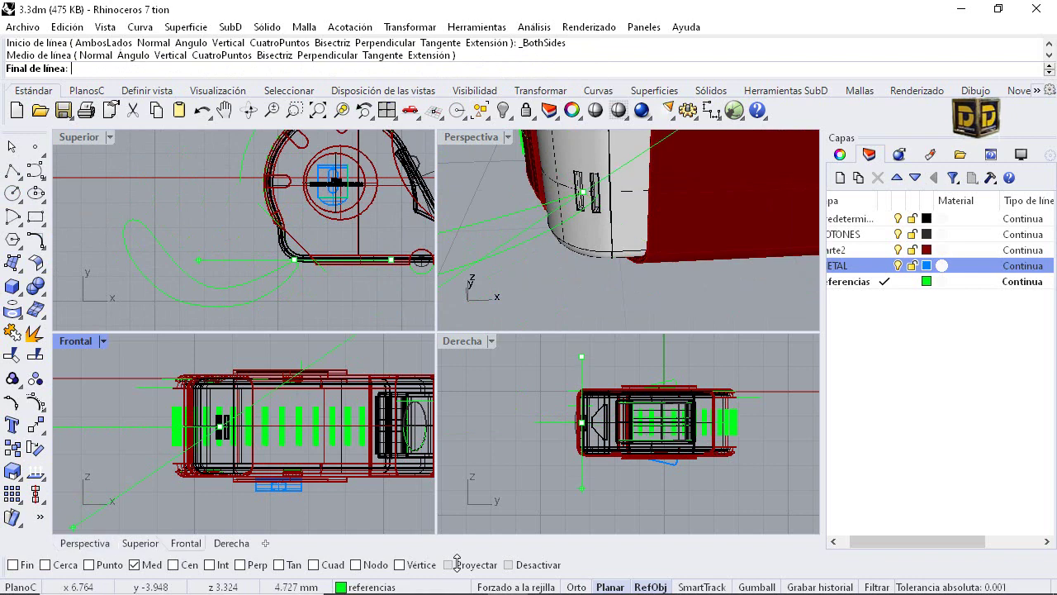
scroll(569, 227, "up", 6)
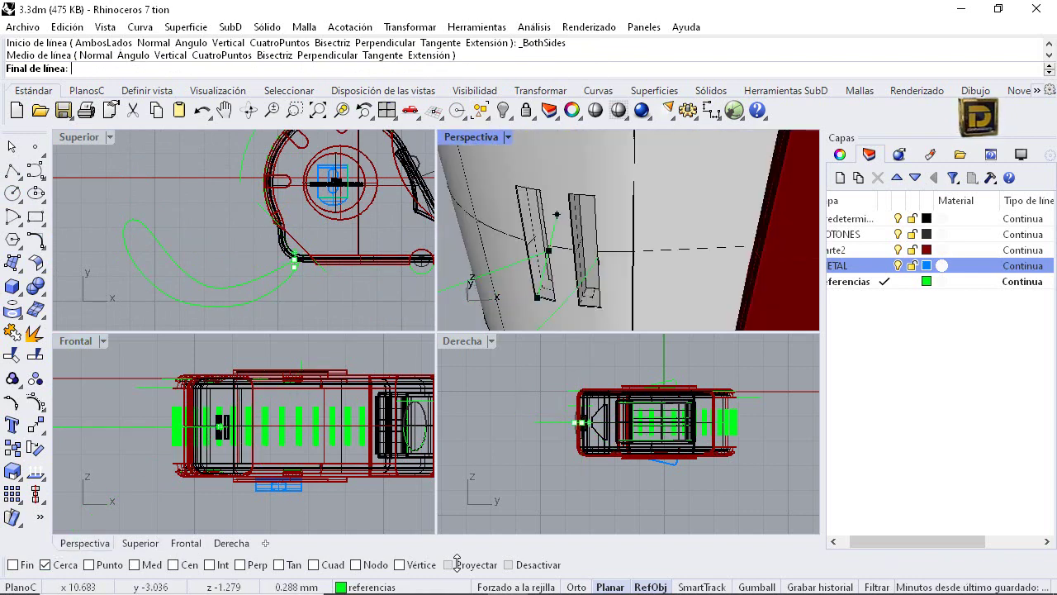
scroll(559, 223, "down", 5)
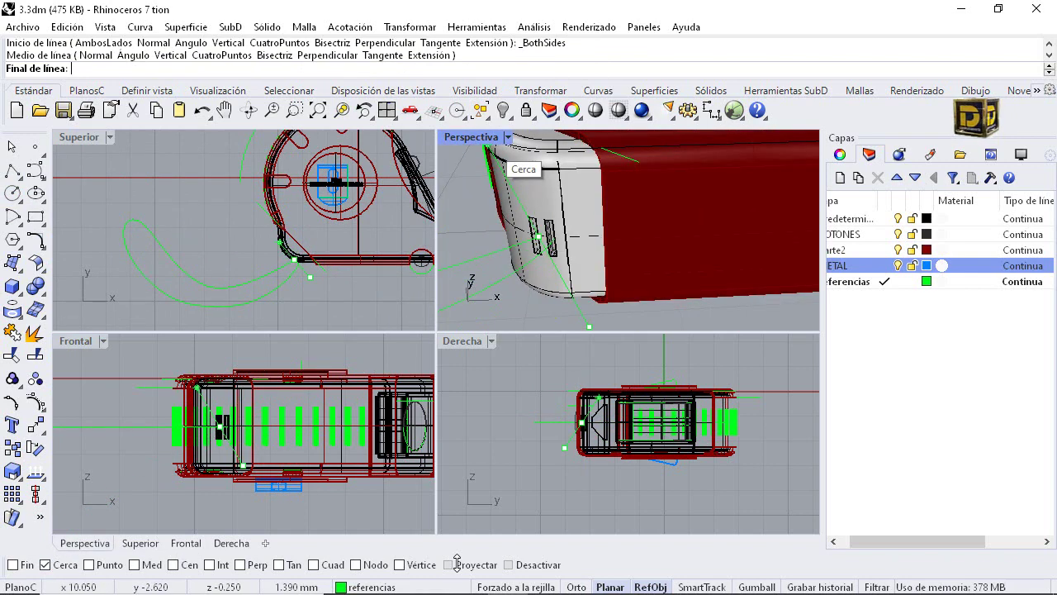
key("ctrl+m")
scroll(261, 351, "up", 3)
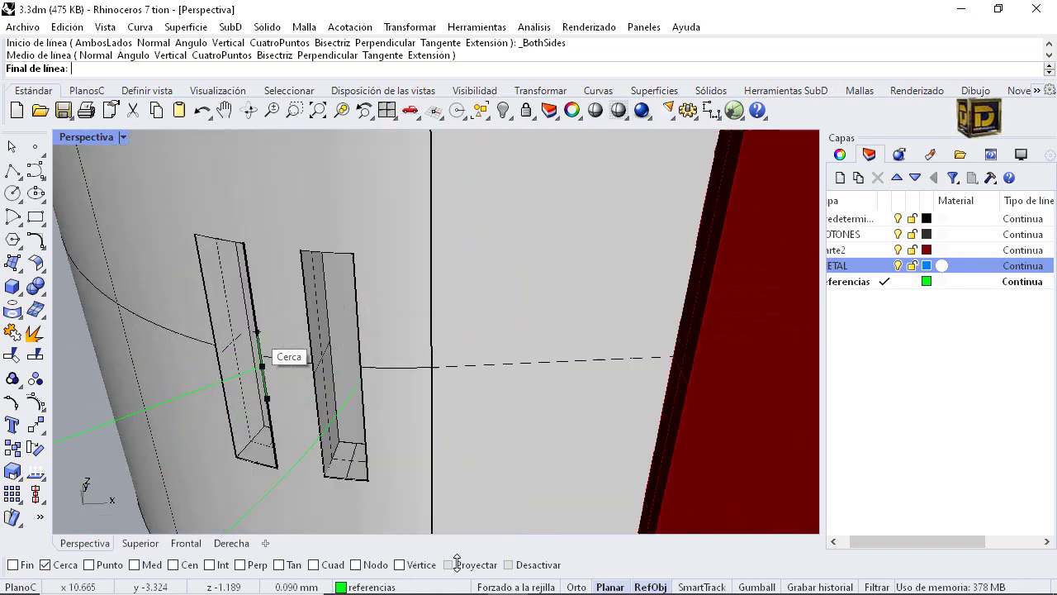
scroll(261, 351, "down", 1)
scroll(263, 359, "up", 2)
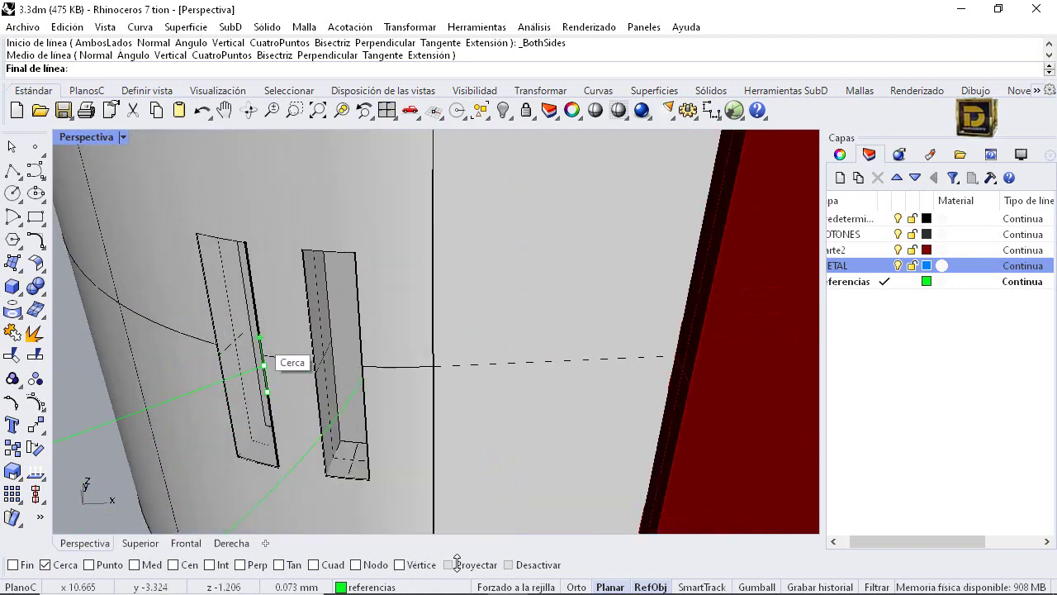
left_click(263, 363)
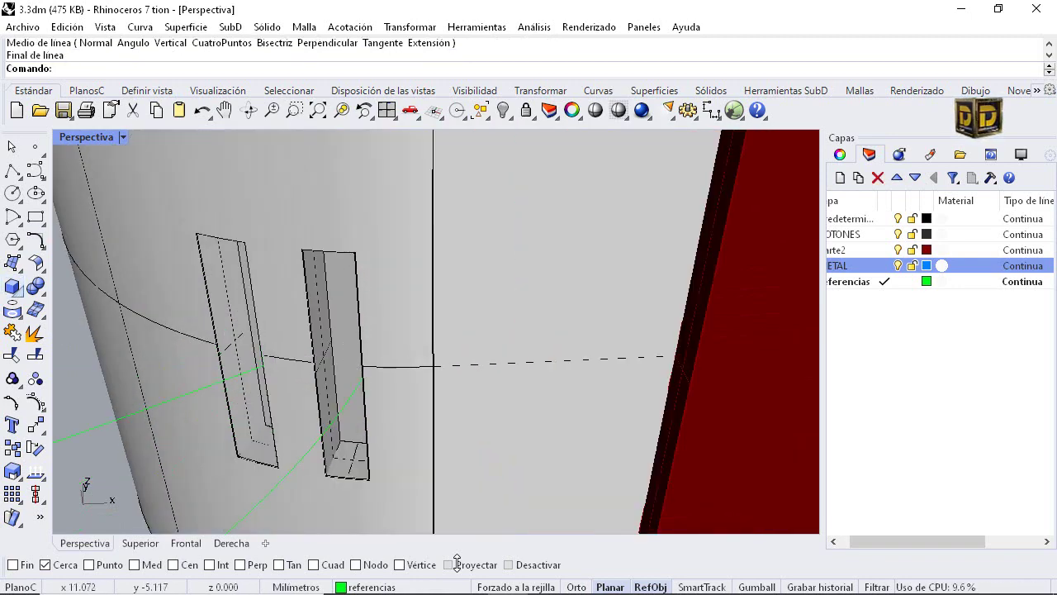
Sweep the short line along the strap loop curve with a one-rail sweep to create the strap surface
left_click(19, 270)
left_click(60, 340)
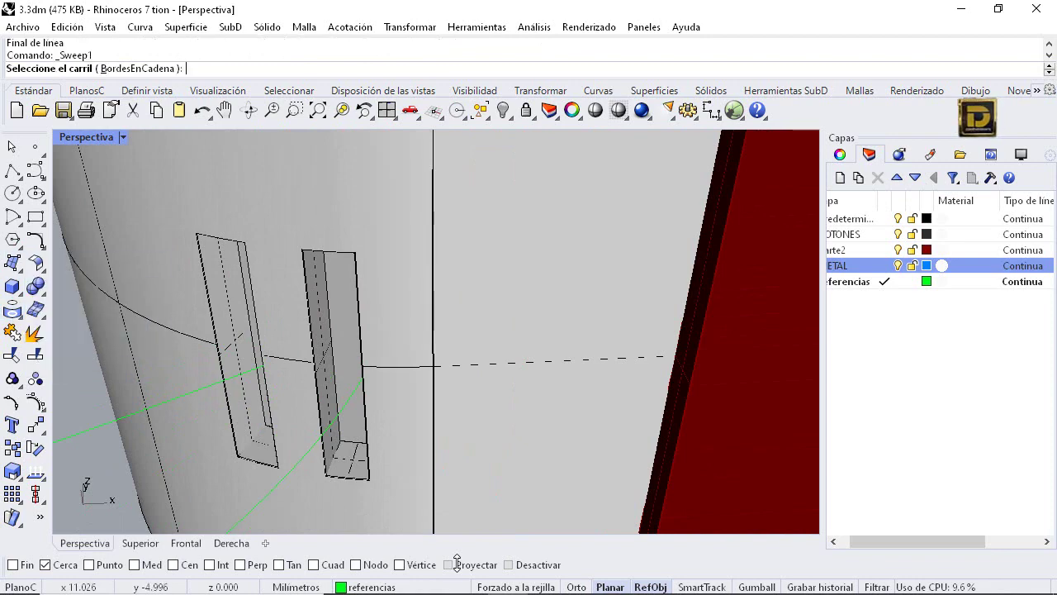
left_click(148, 407)
left_click(266, 379)
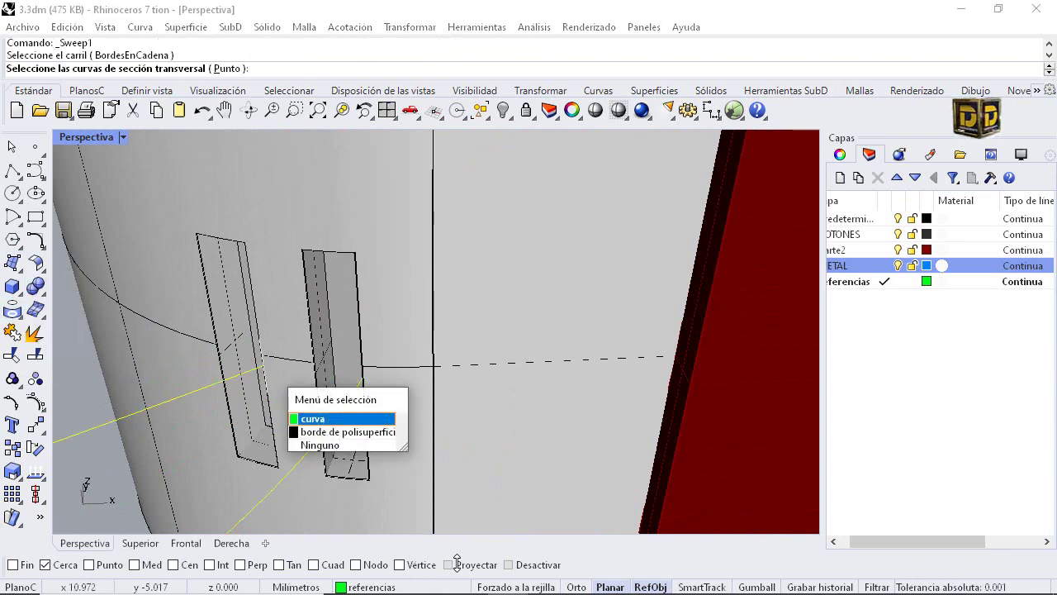
left_click(313, 419)
key("Return")
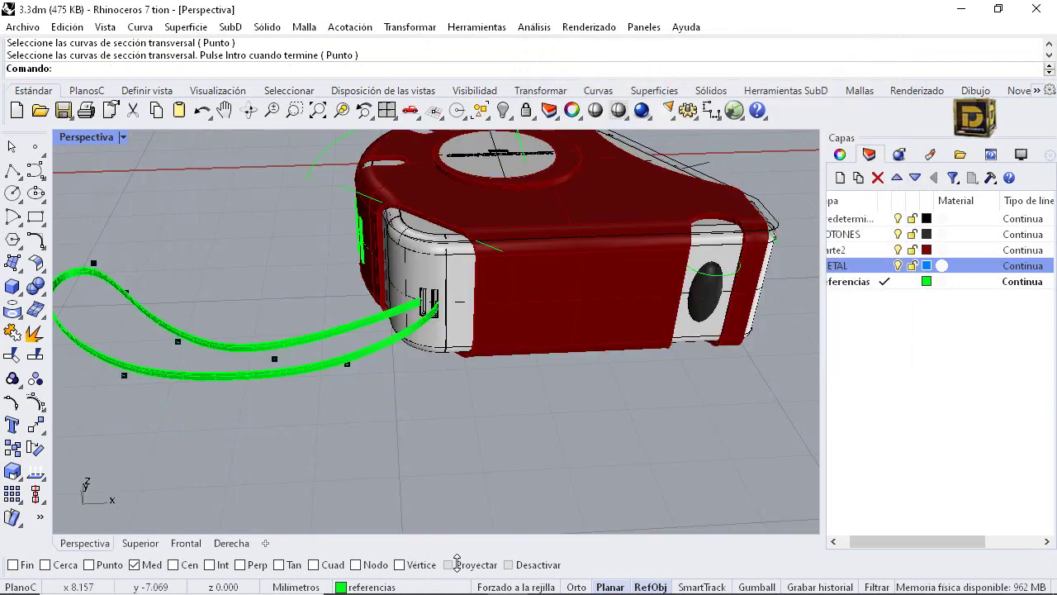
Offset the swept strap surface by 0.02 mm on both sides as a solid with rounded corners, deleting the original
left_click_drag(367, 402, 235, 361)
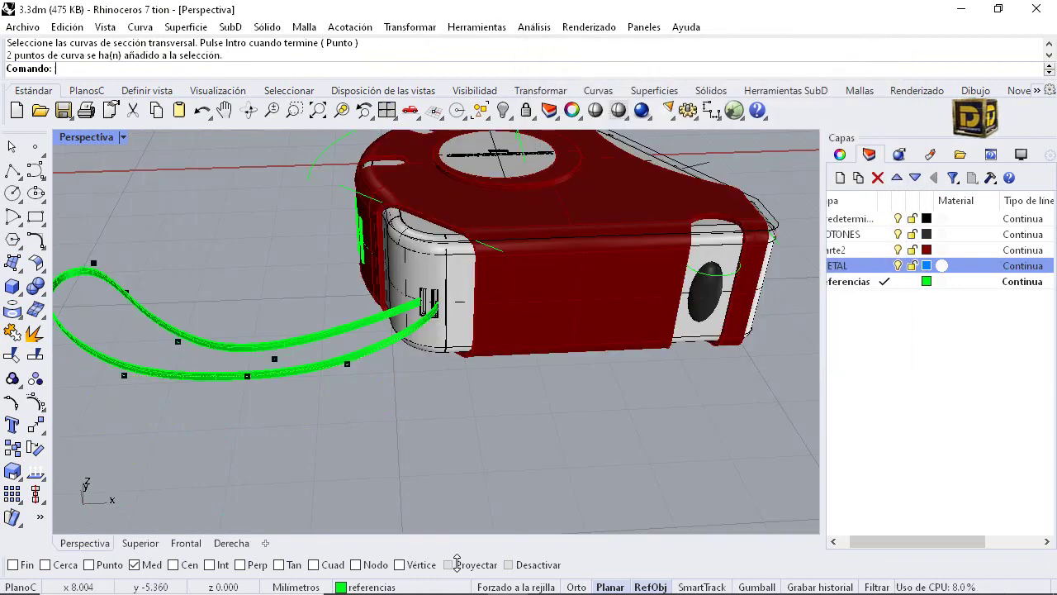
left_click(309, 365)
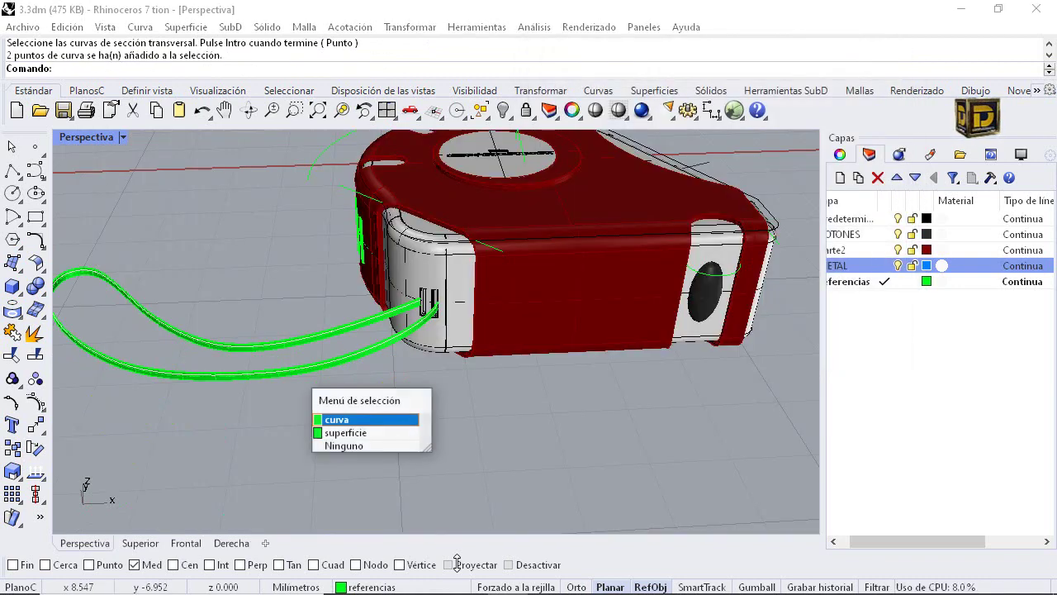
left_click(346, 431)
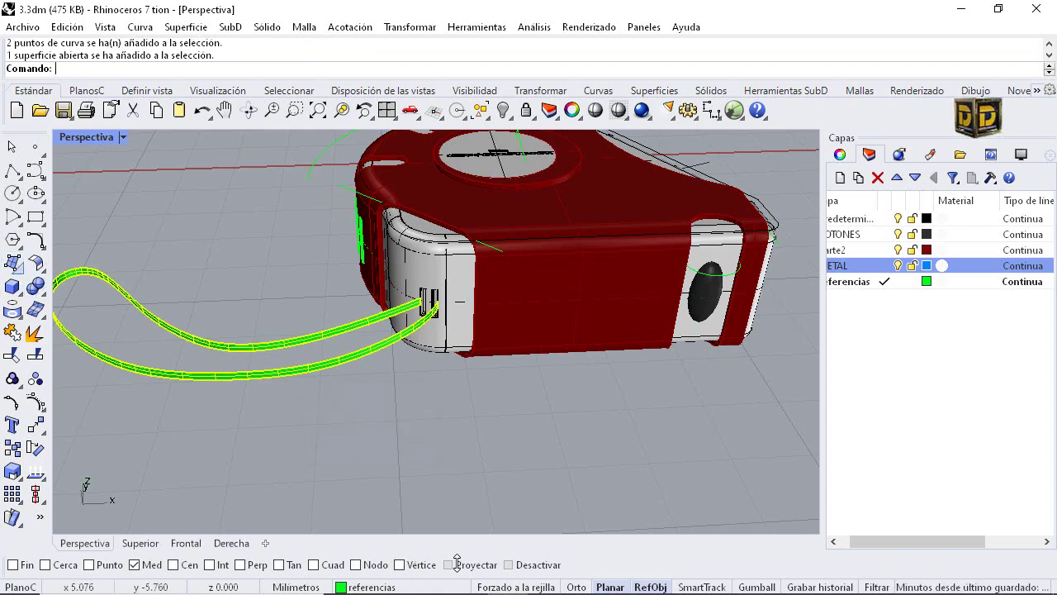
left_click(42, 269)
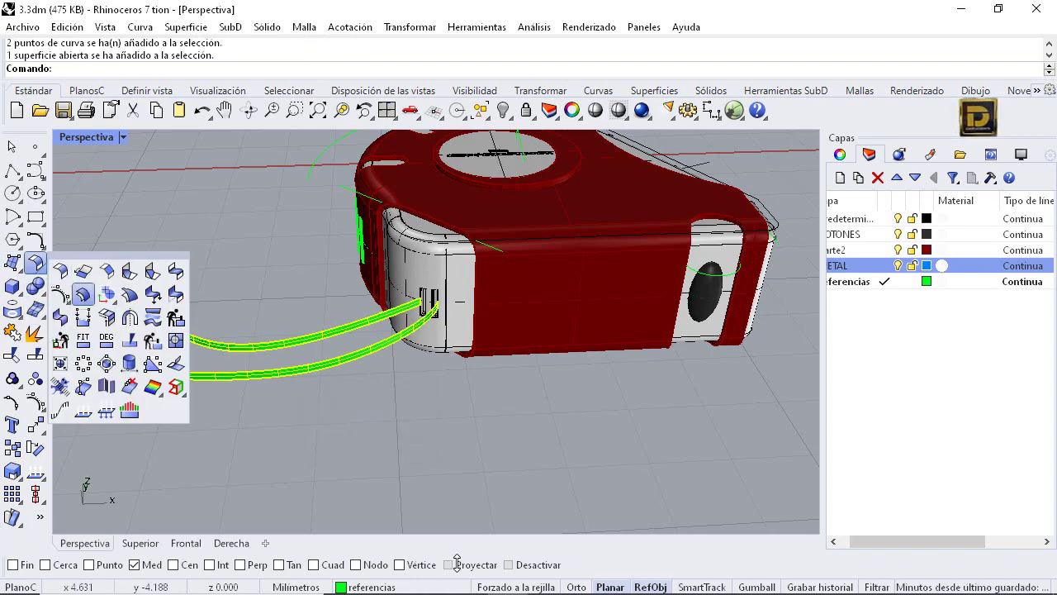
left_click(84, 294)
scroll(432, 291, "up", 12)
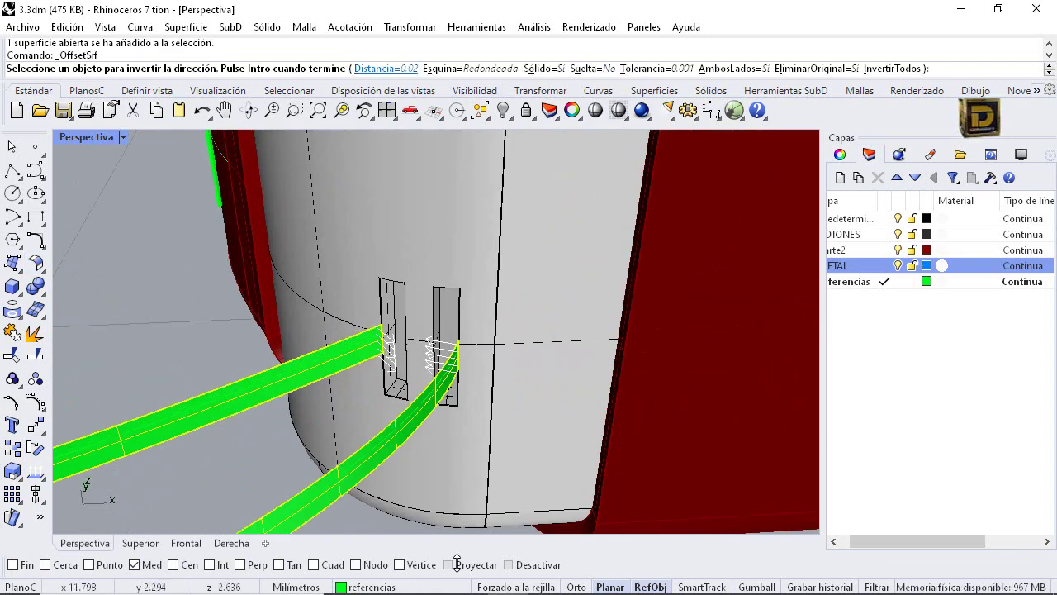
key("Return")
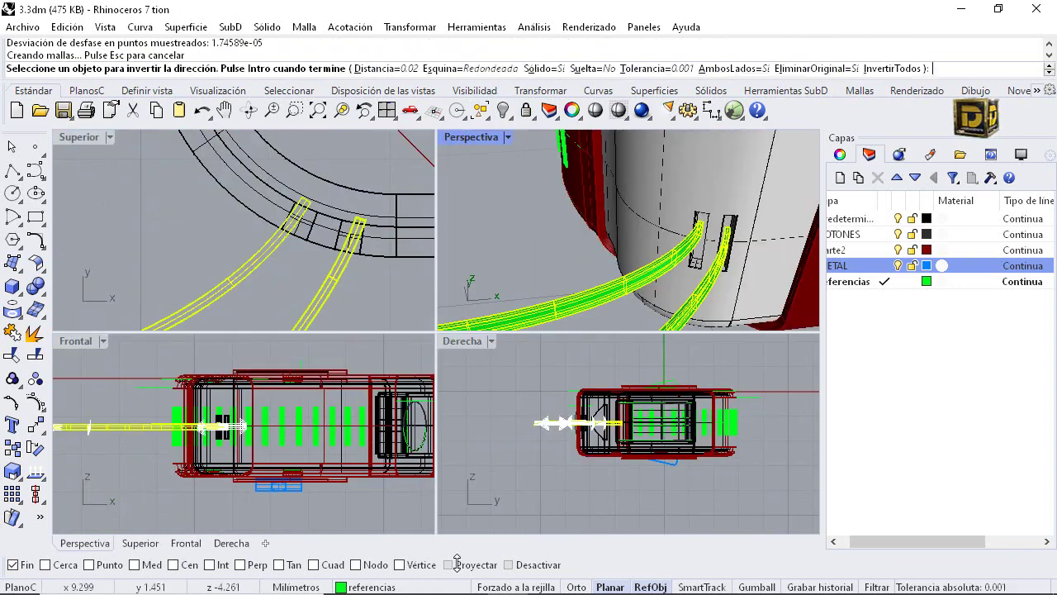
Complete the strap's solid offset and hide all construction curves in the model
key("Return")
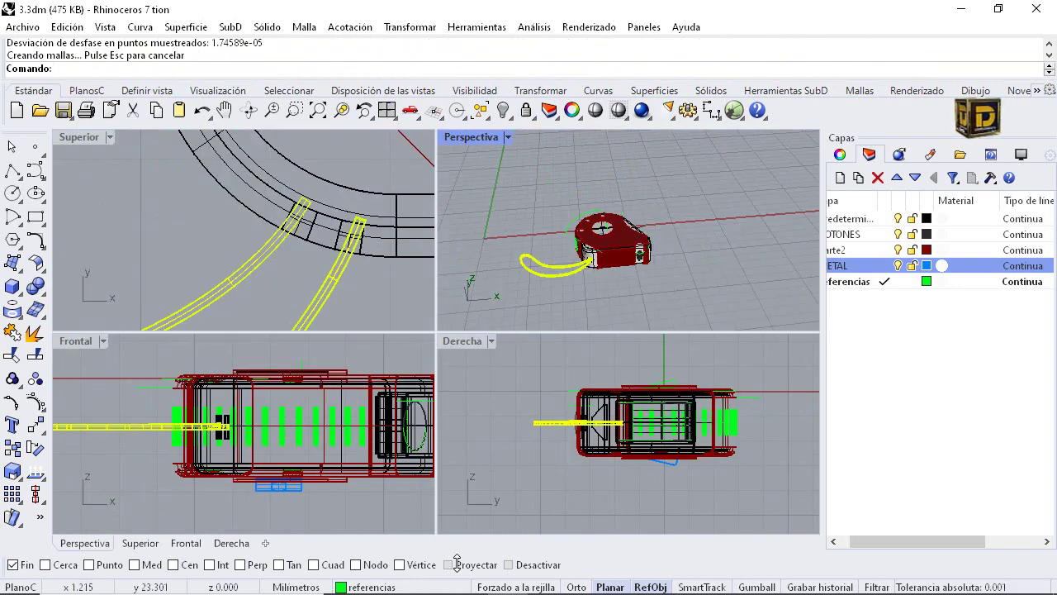
double_click(471, 137)
scroll(278, 235, "down", 2)
left_click_drag(268, 234, 459, 393)
left_click_drag(163, 271, 446, 394)
key("Escape")
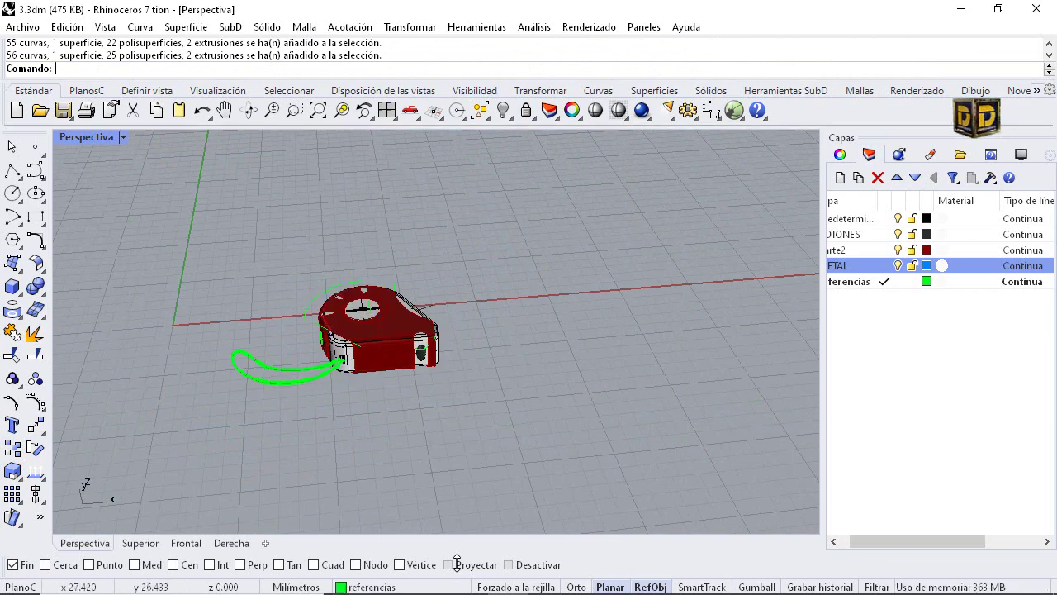
left_click(510, 117)
left_click(482, 112)
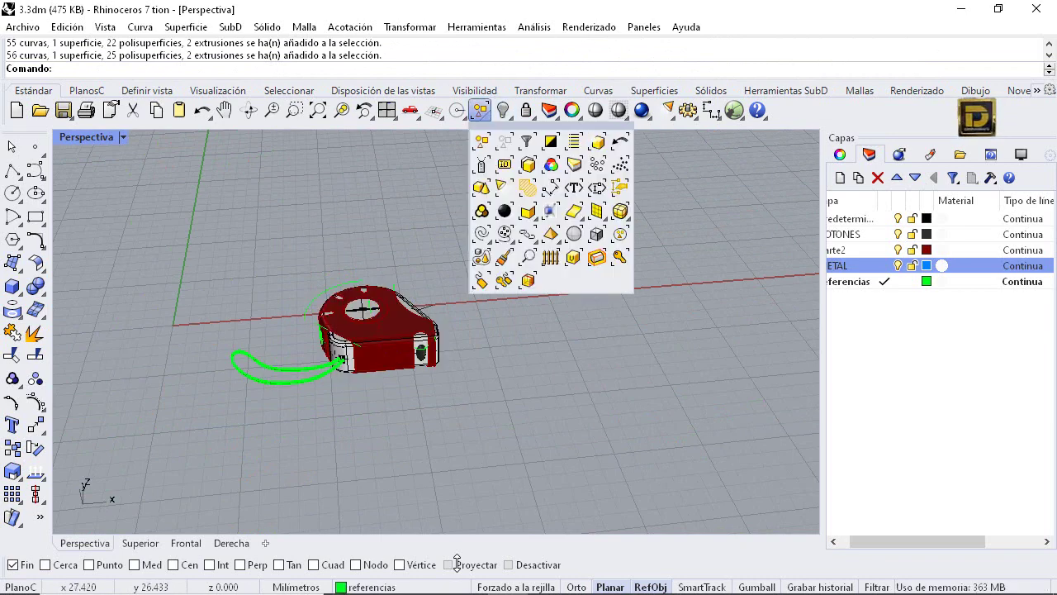
left_click(503, 111)
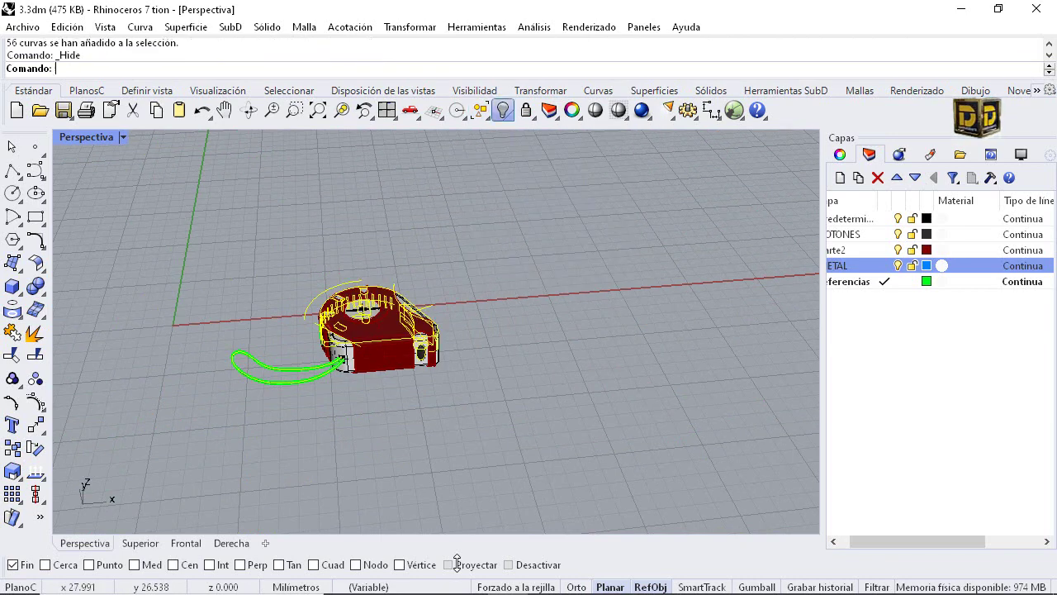
Copy the whole tape measure with its strap to a spot beside the original in the top view, and select only the copy
double_click(88, 137)
scroll(290, 225, "down", 15)
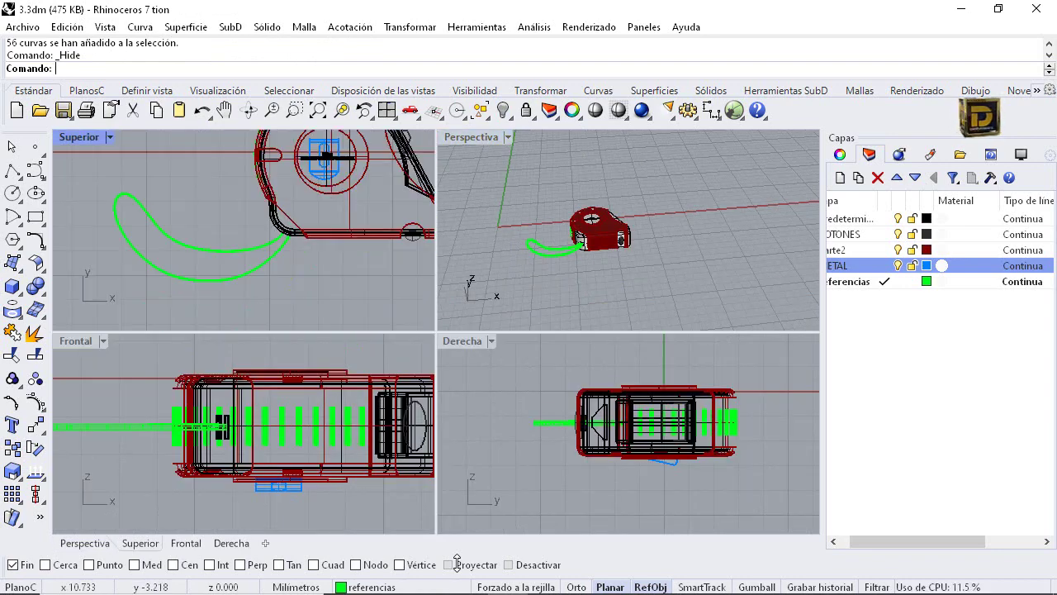
left_click_drag(177, 161, 380, 282)
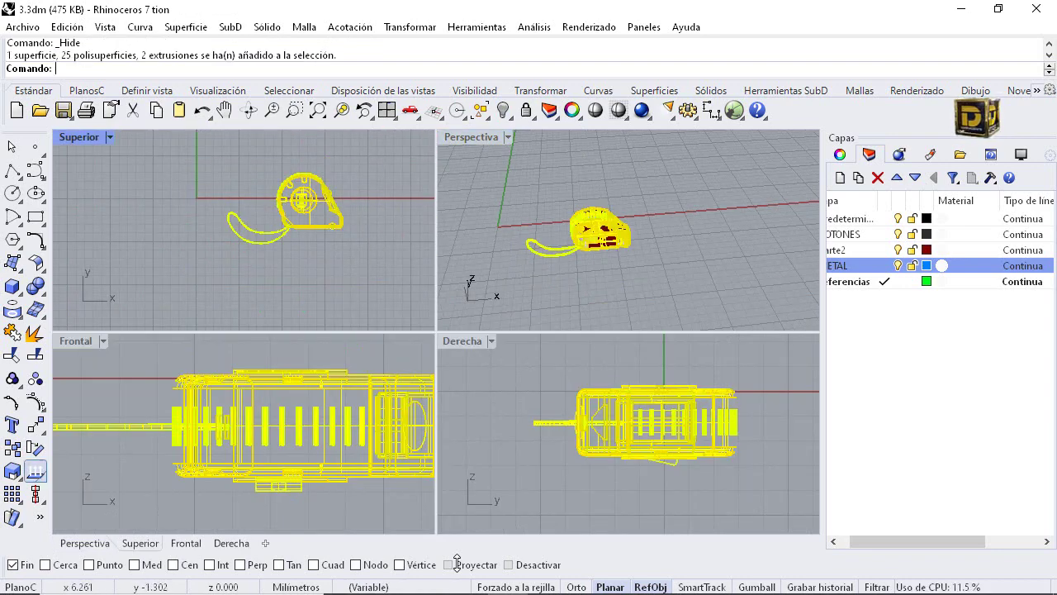
left_click(13, 448)
left_click(309, 233)
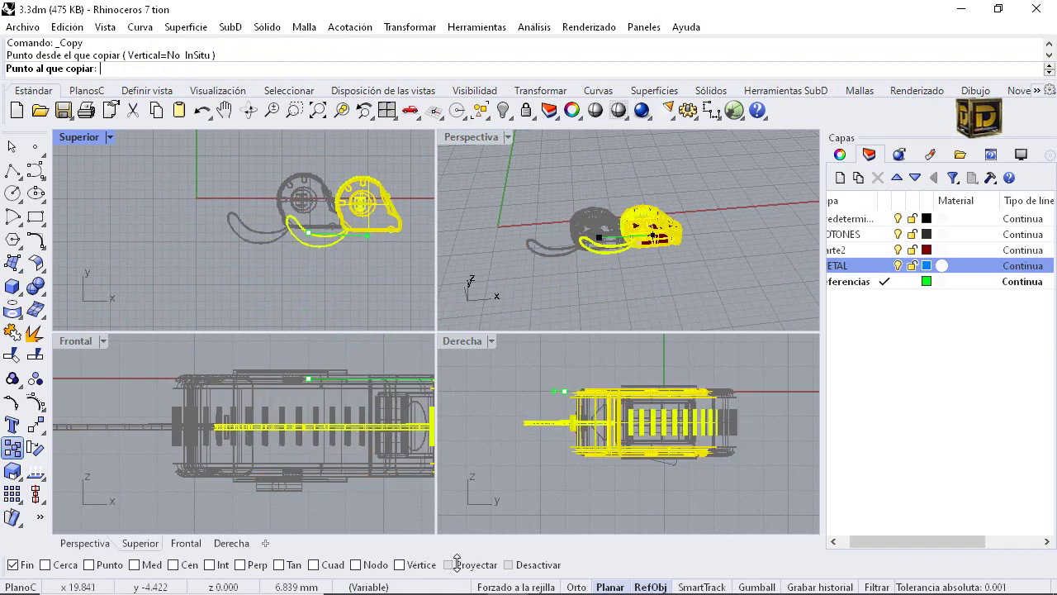
left_click(401, 240)
key("Return")
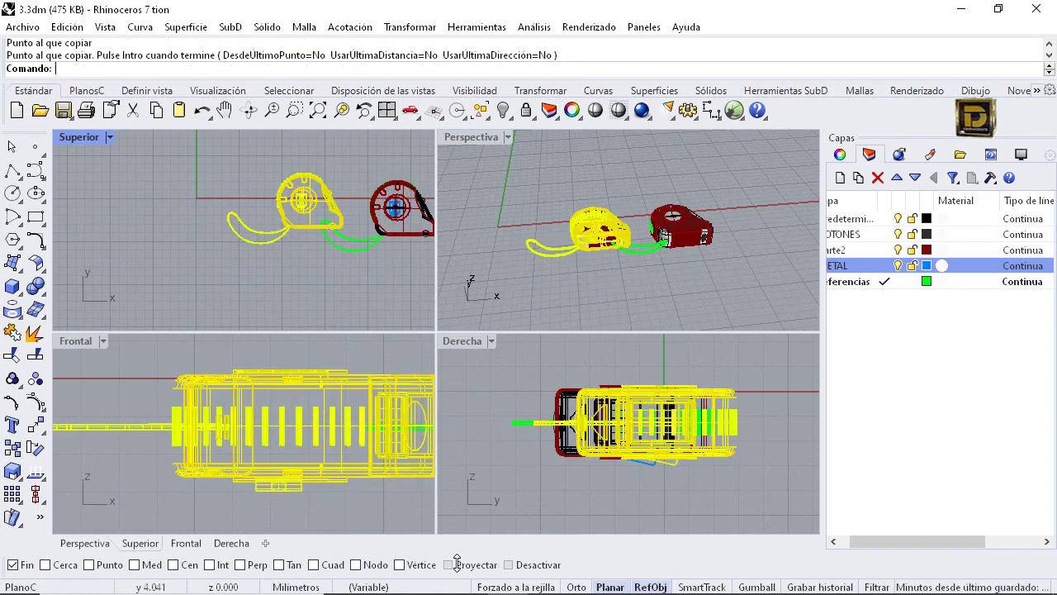
left_click(427, 149)
scroll(279, 194, "down", 6)
left_click_drag(333, 156, 333, 156)
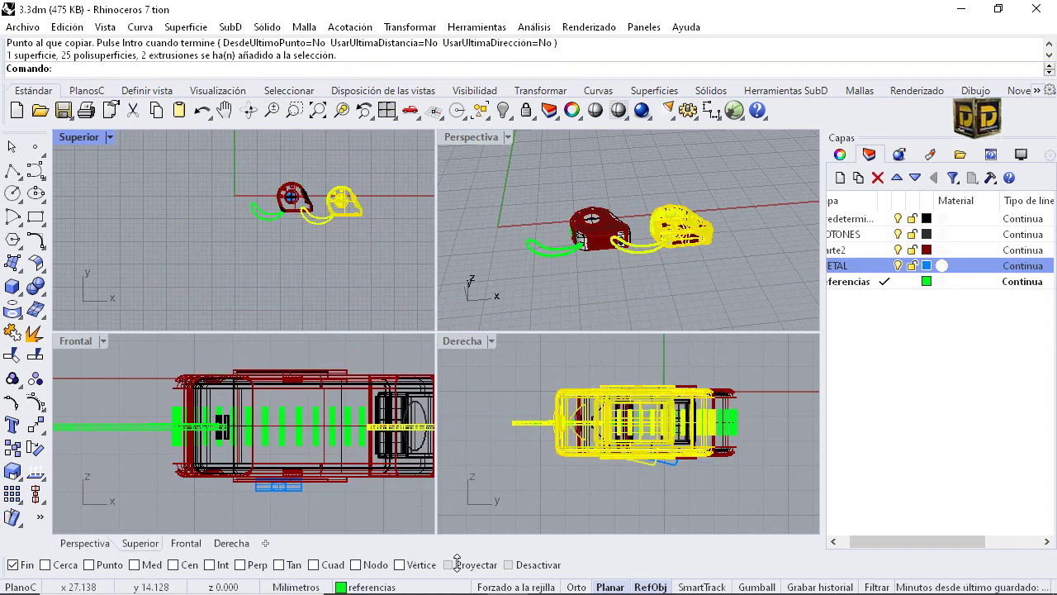
Try to rotate the copied tape measure 90 degrees in the front view, and undo the rotation
left_click(410, 26)
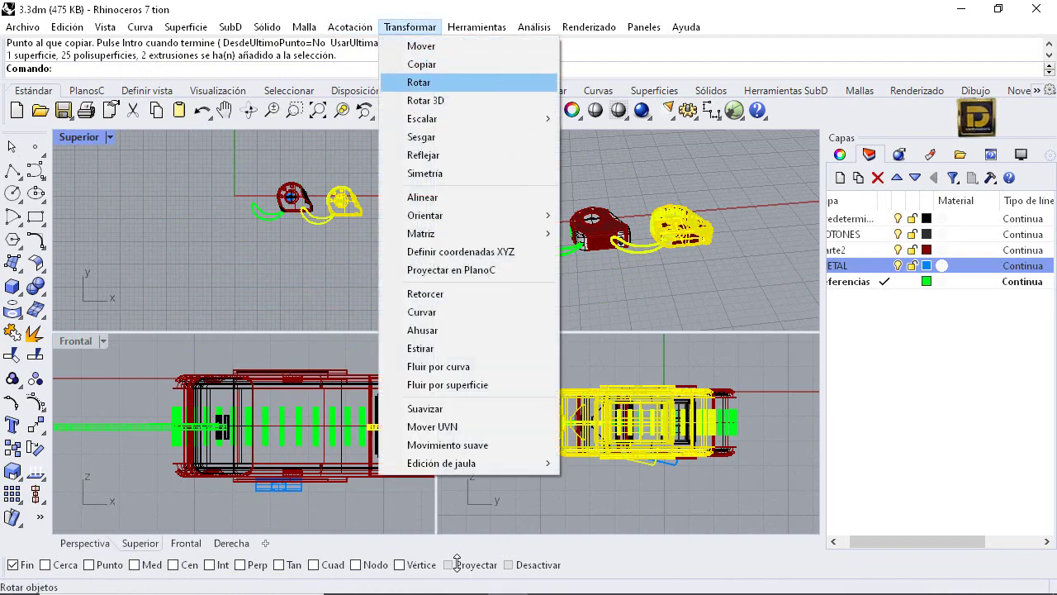
left_click(418, 80)
scroll(570, 417, "down", 2)
scroll(248, 404, "down", 5)
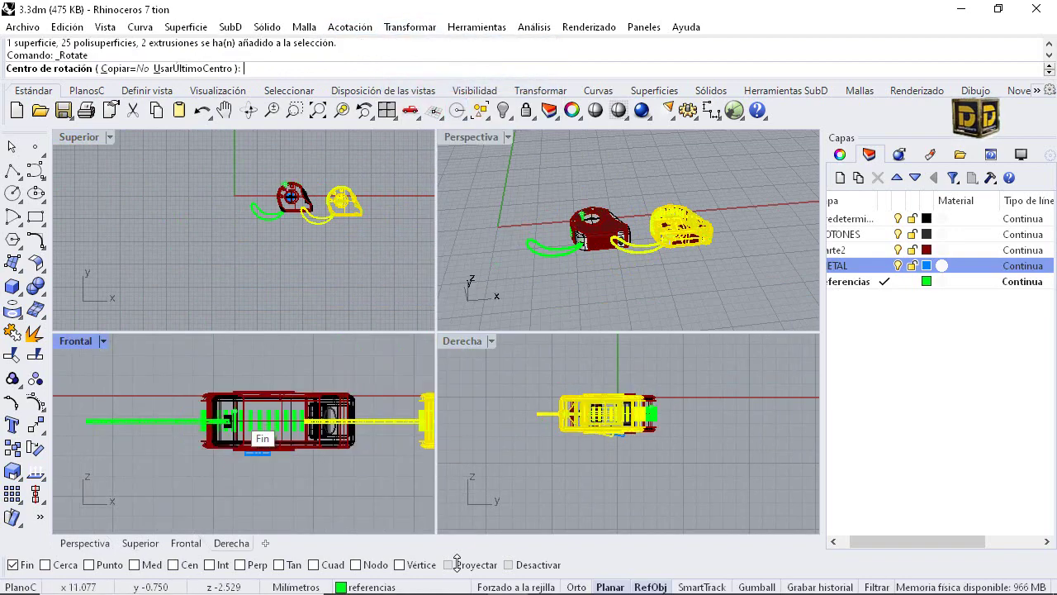
left_click(300, 438)
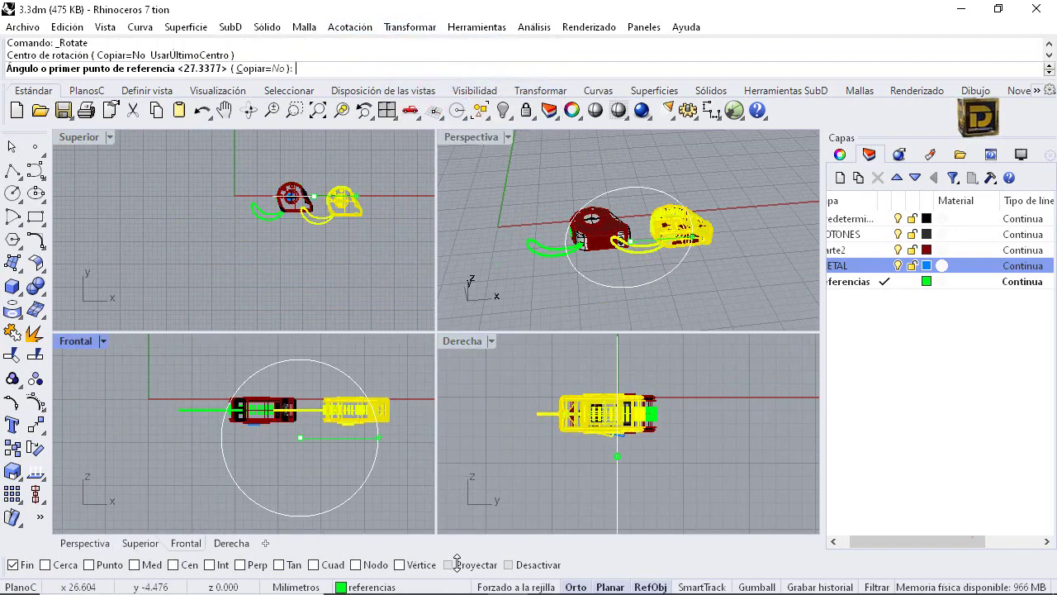
left_click(413, 437, "shift")
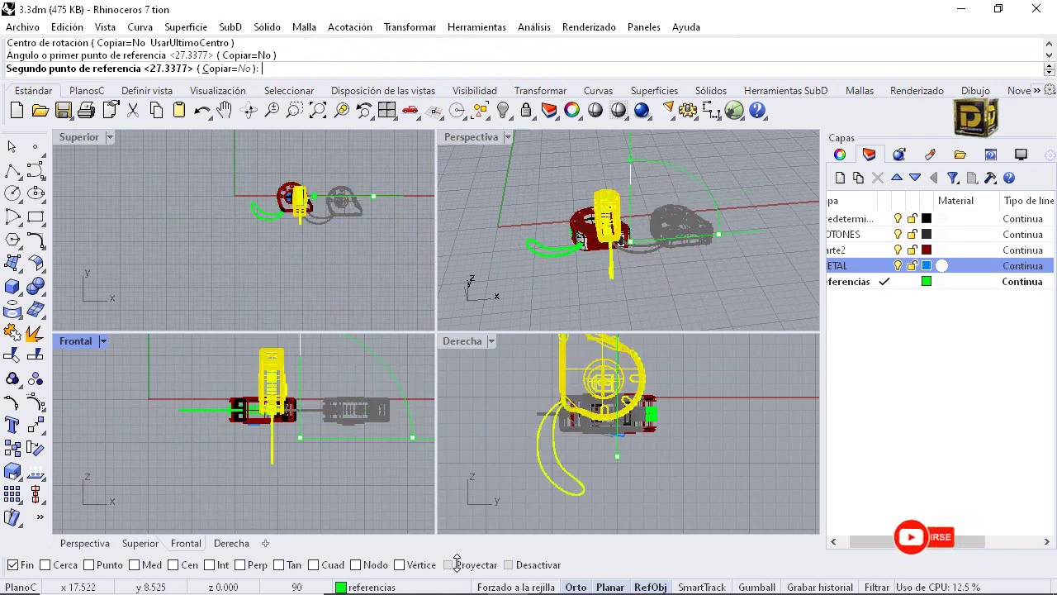
left_click(299, 356, "shift")
right_click_drag(538, 248, 620, 251)
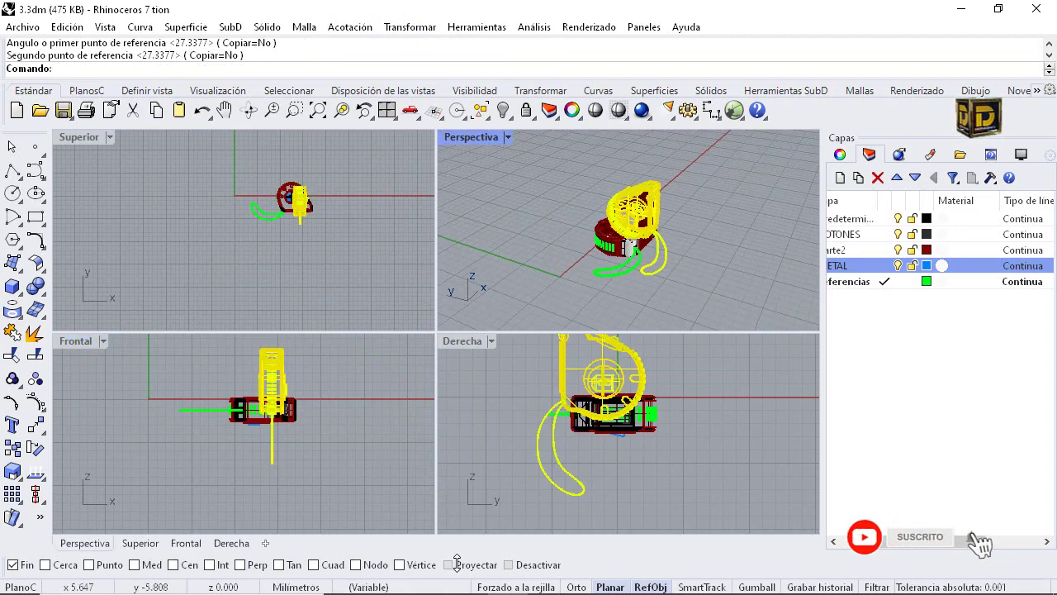
key("ctrl+z")
Rotate the copied tape measure 90 degrees in the right view so it stands upright, and move it up and away from the original
key("Return")
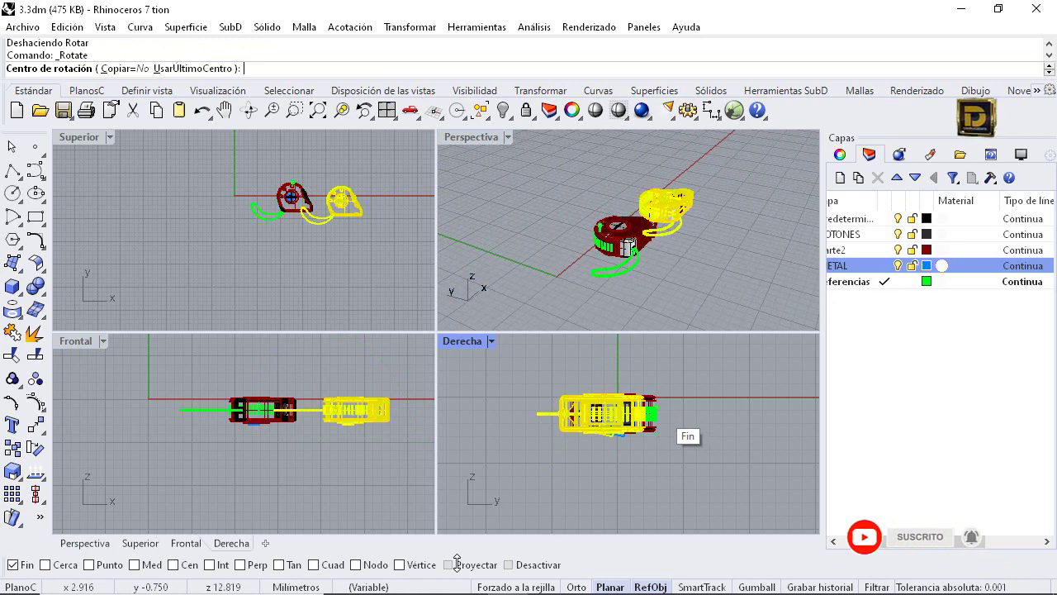
left_click(652, 412)
left_click(470, 406)
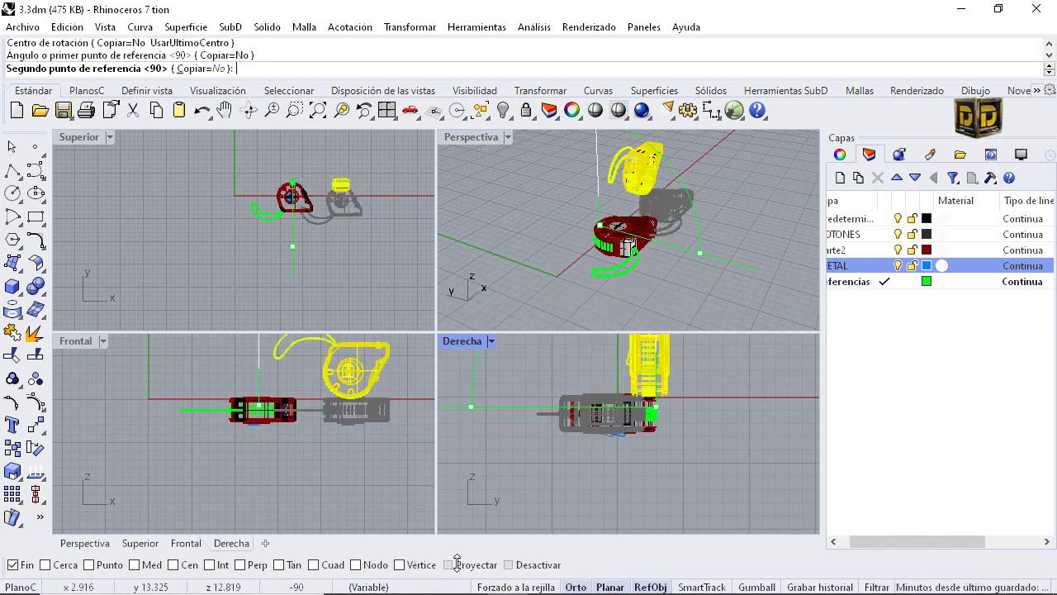
left_click(657, 496, "shift")
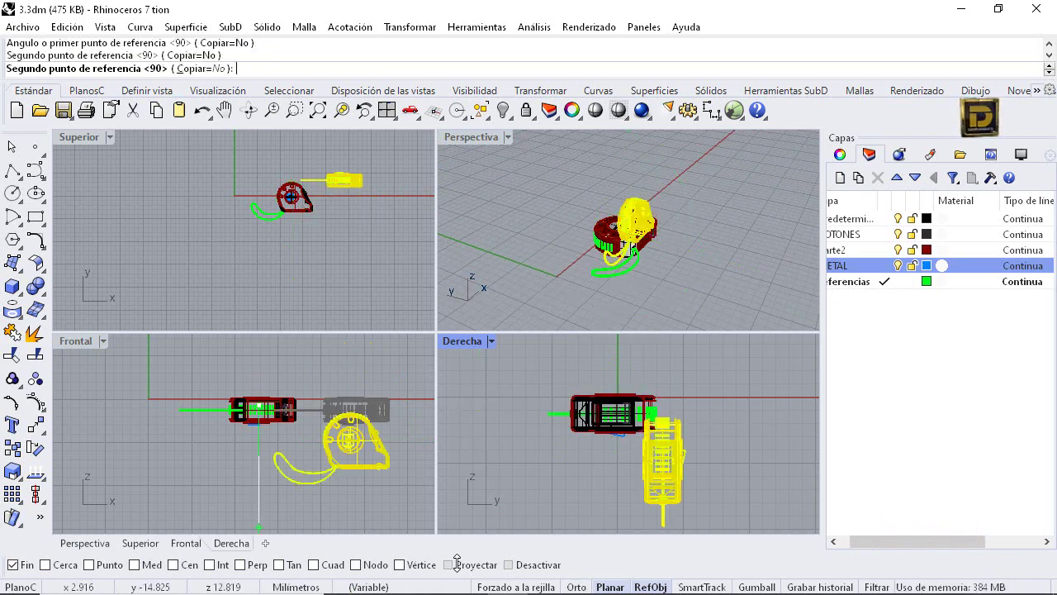
left_click_drag(663, 468, 694, 397)
left_click(583, 343)
double_click(471, 137)
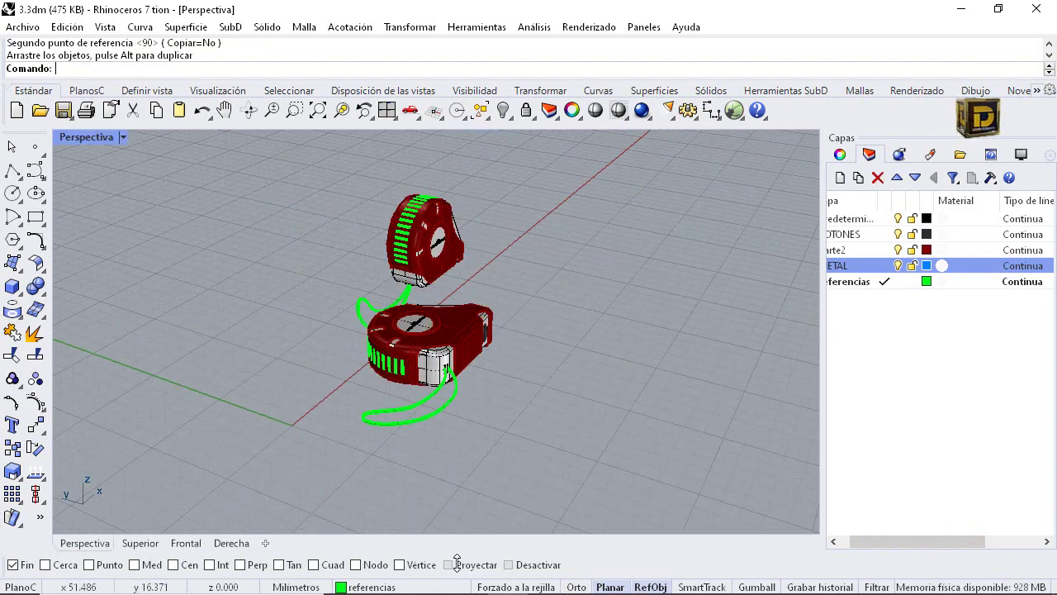
mouse_move(198, 272)
right_mouse_down()
mouse_move(306, 363)
mouse_move(388, 285)
mouse_move(462, 331)
right_mouse_up()
key("Left")
key("Left")
key("Left")
key("Left")
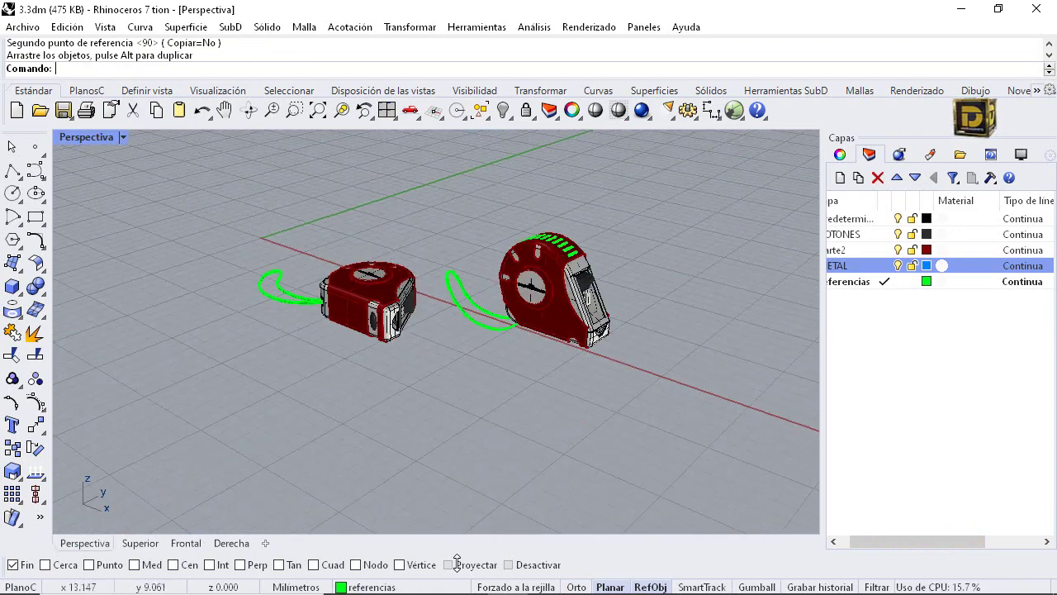
Select the upright tape measure with its strap and rotate it about 134 degrees clockwise in the top view
left_click_drag(453, 206, 617, 355)
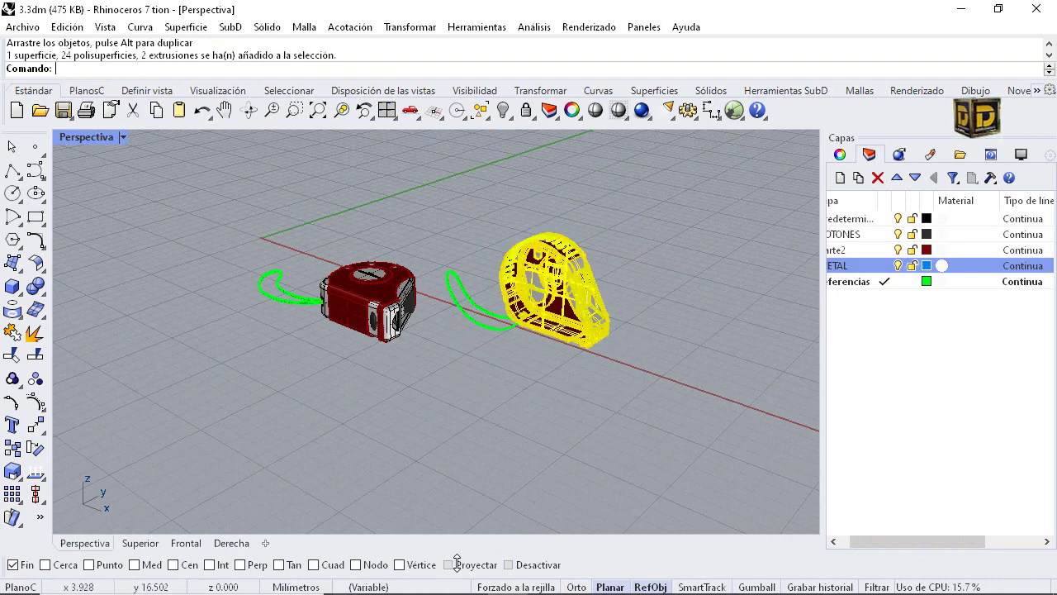
left_click_drag(431, 198, 671, 406)
double_click(86, 137)
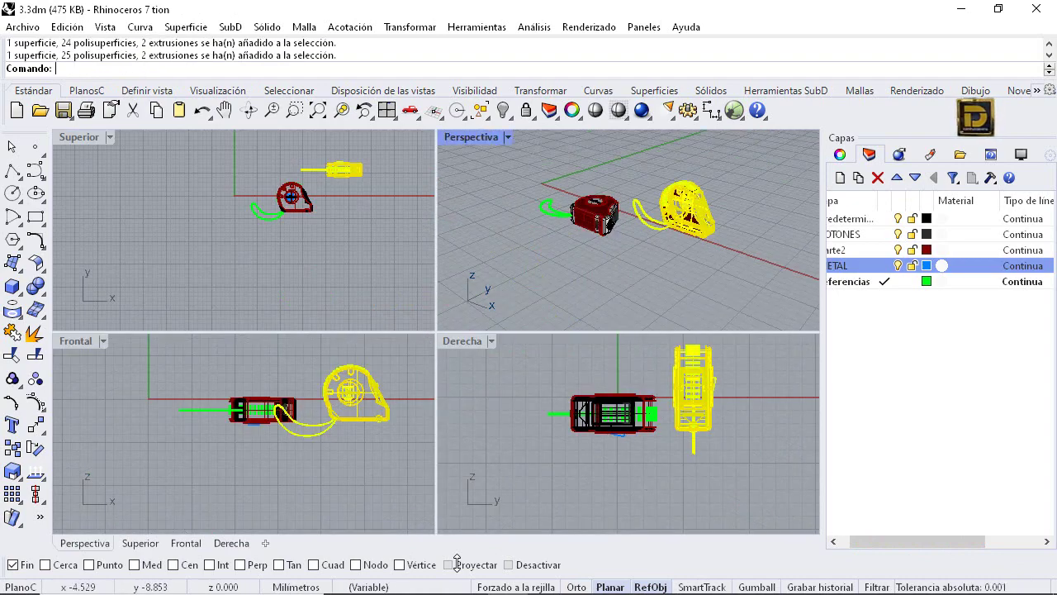
scroll(326, 169, "up", 5)
left_click(410, 28)
left_click(420, 83)
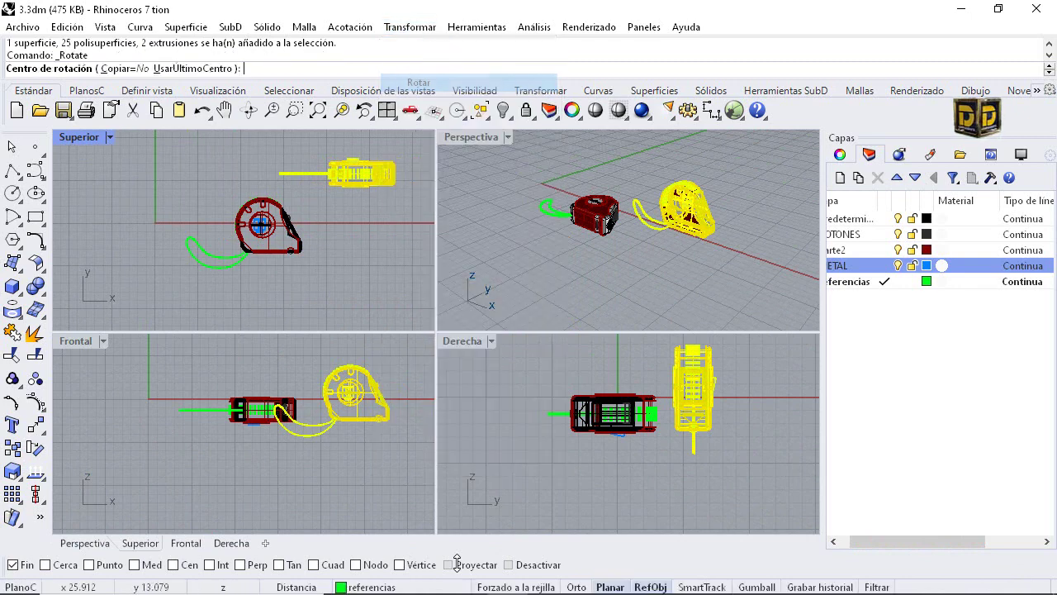
left_click(375, 180)
left_click(205, 163)
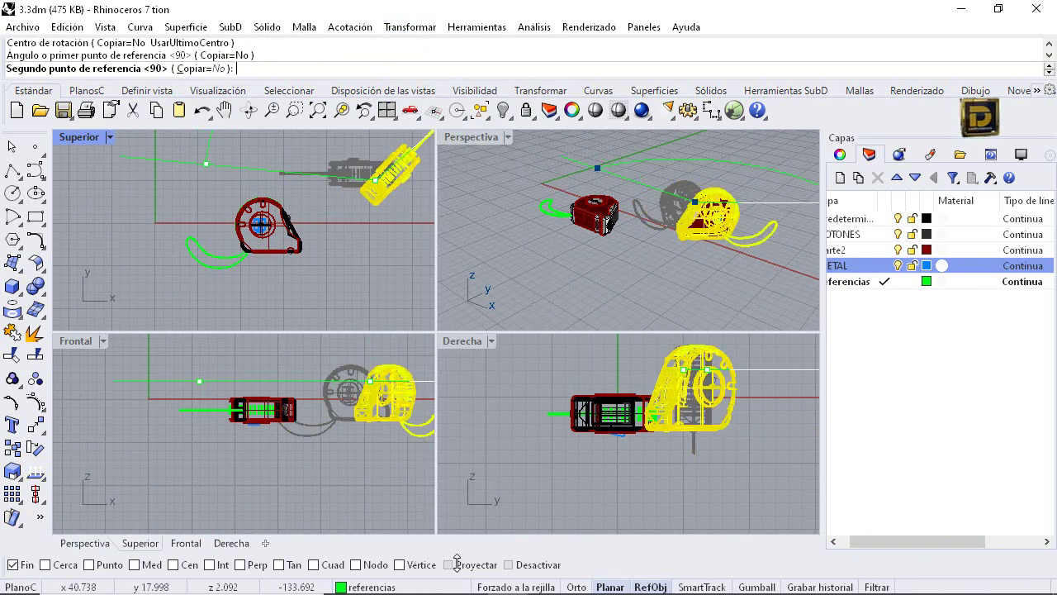
left_click(411, 149)
Move the upright tape measure close beside the flat one in the top view, and deselect it
left_click_drag(390, 174, 344, 229)
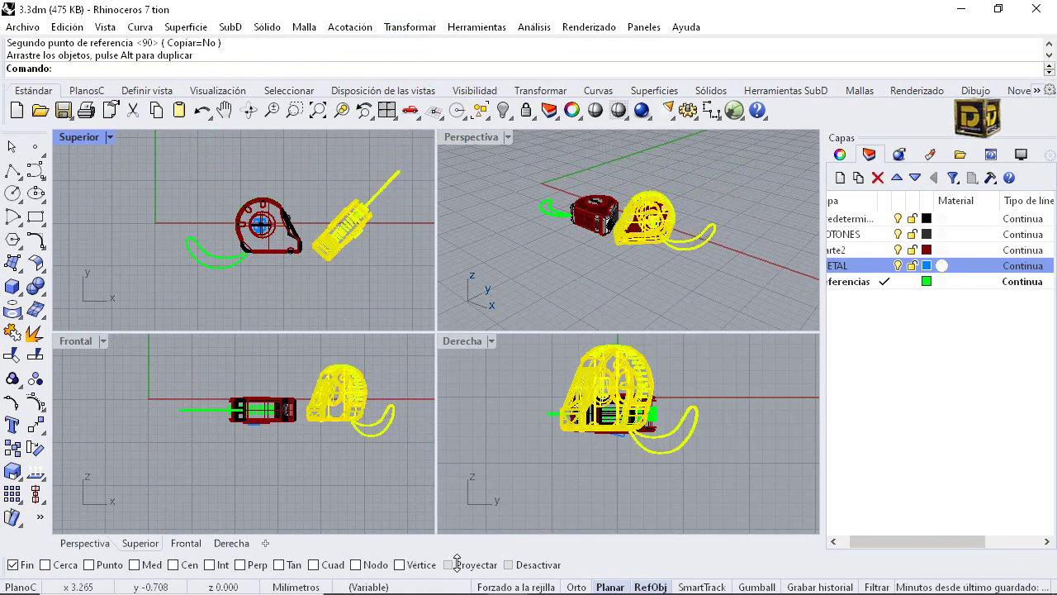
left_click(674, 395)
left_click(684, 213)
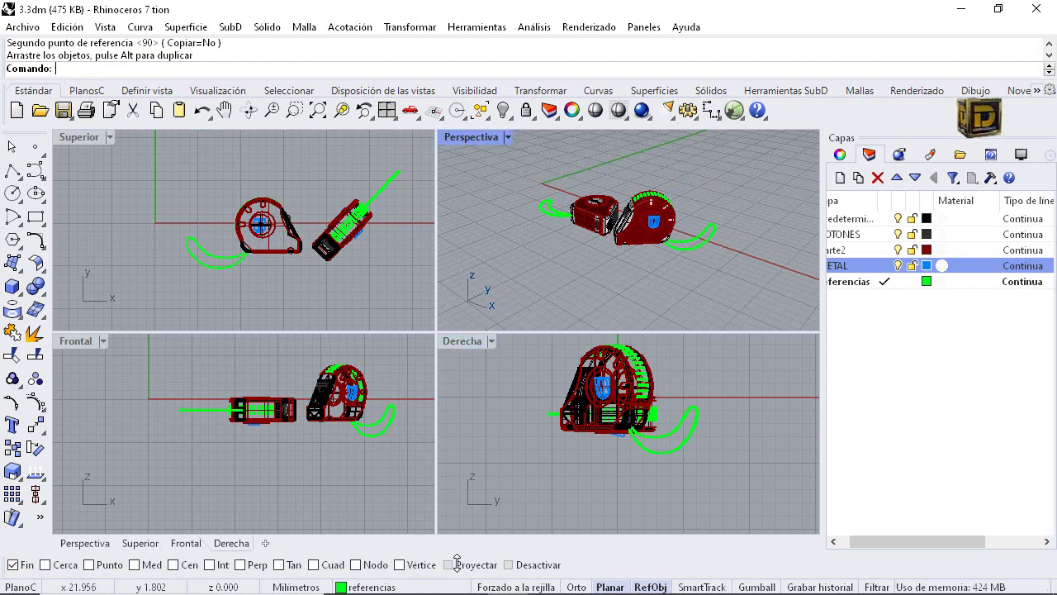
scroll(649, 211, "up", 4)
key("ctrl+m")
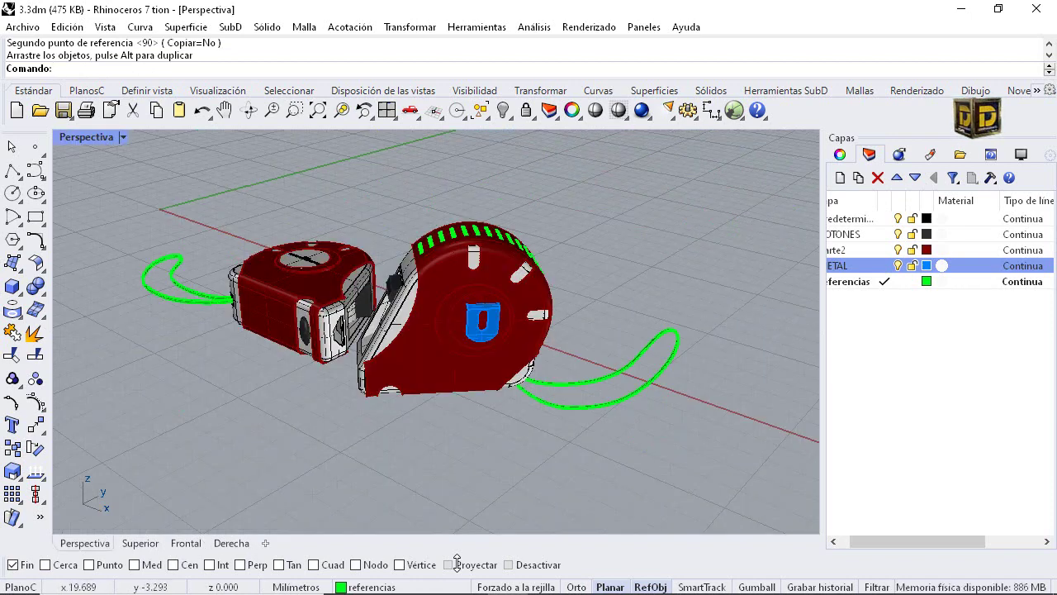
Make METAL the current layer for a polyline at the tape measure's front opening
mouse_move(413, 330)
right_mouse_down()
mouse_move(491, 307)
mouse_move(446, 332)
right_mouse_up()
scroll(384, 322, "up", 5)
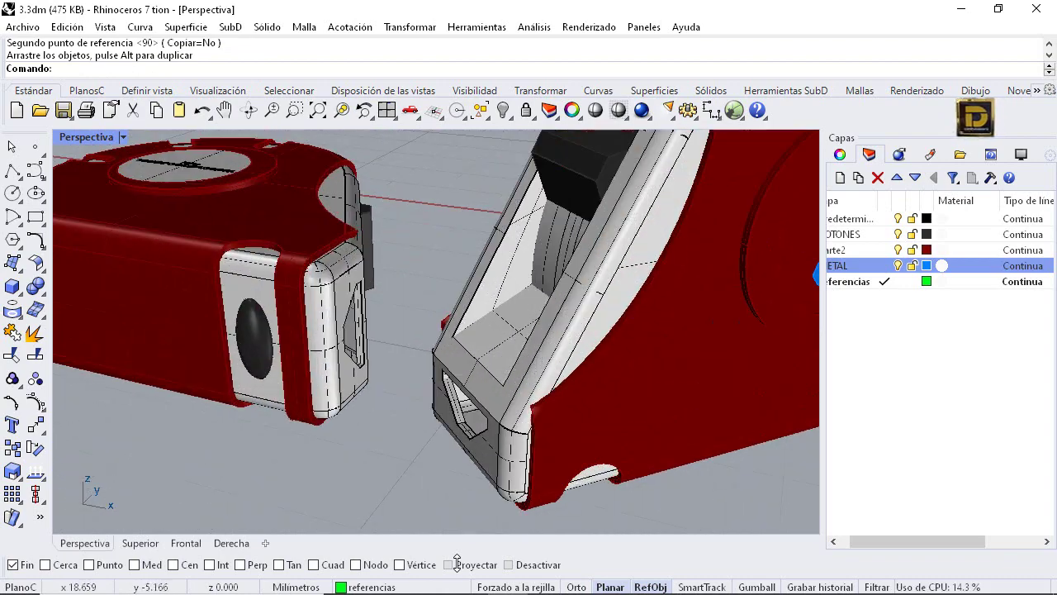
scroll(351, 322, "up", 6)
scroll(354, 304, "down", 6)
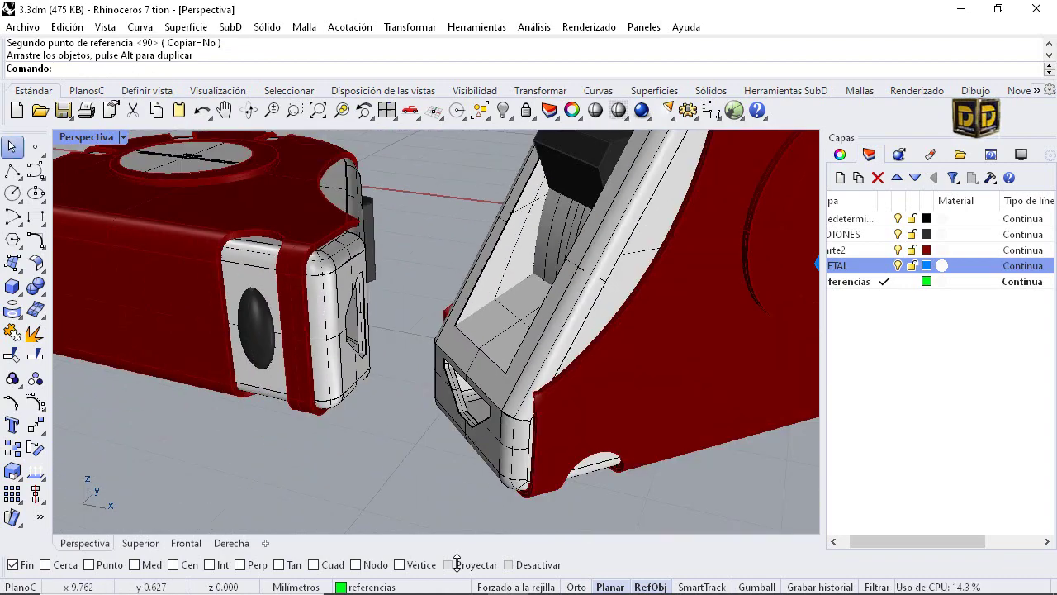
left_click(12, 147)
left_click(12, 170)
scroll(365, 286, "up", 3)
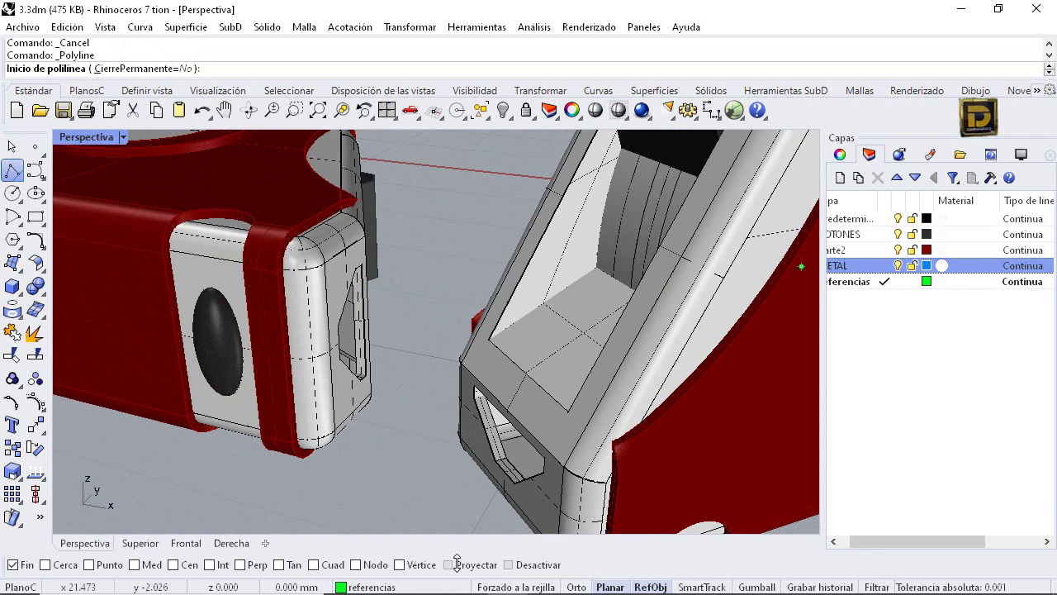
left_click(884, 266)
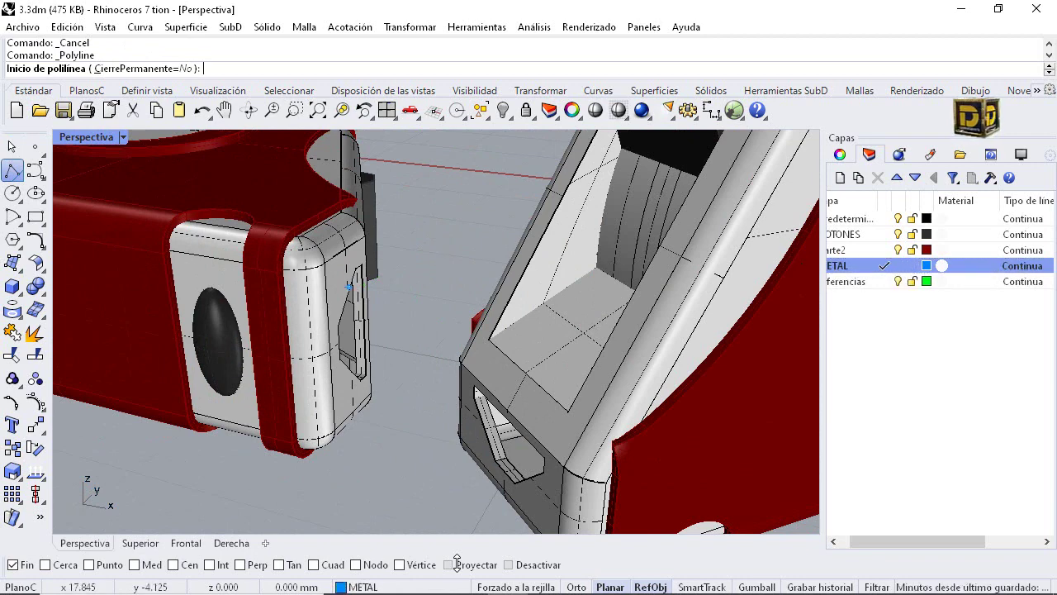
Examine the tape exit openings at the front ends of both tape measures, and leave the polyline undrawn
right_click_drag(444, 308, 423, 309)
scroll(406, 324, "down", 3)
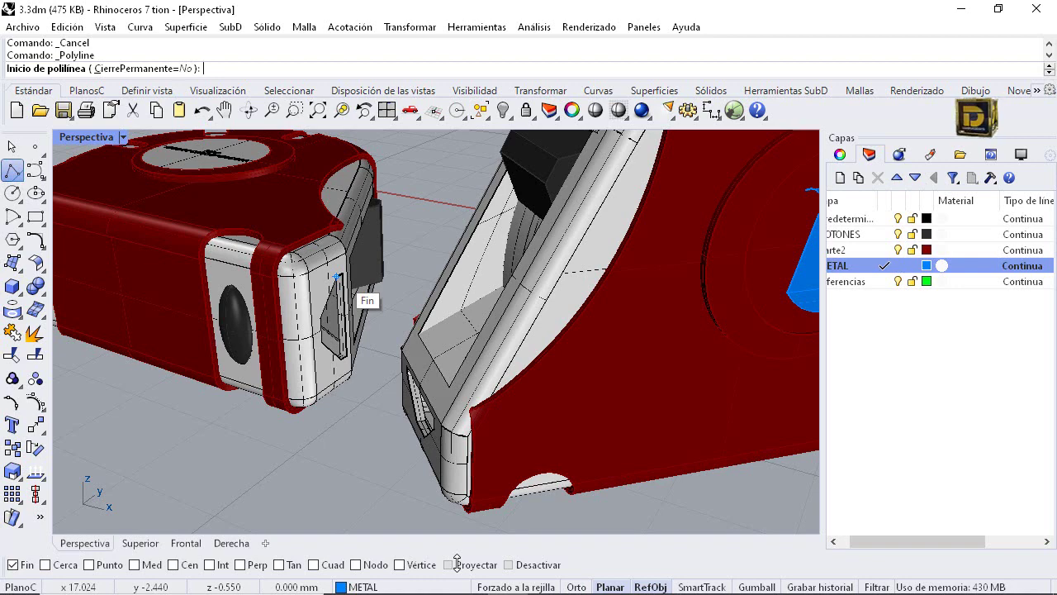
scroll(336, 276, "up", 2)
scroll(339, 252, "up", 4)
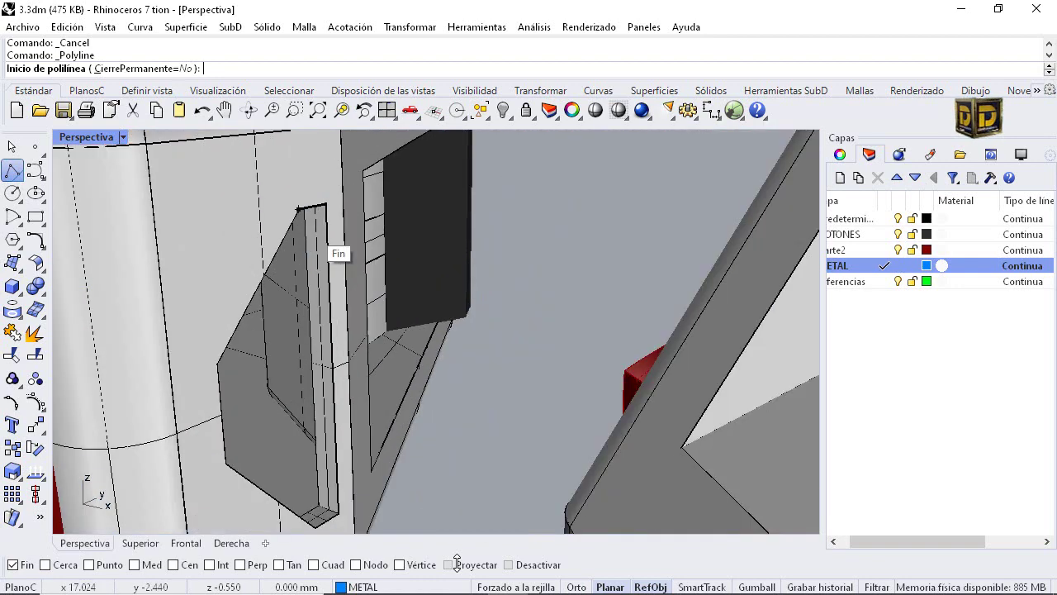
scroll(324, 235, "down", 4)
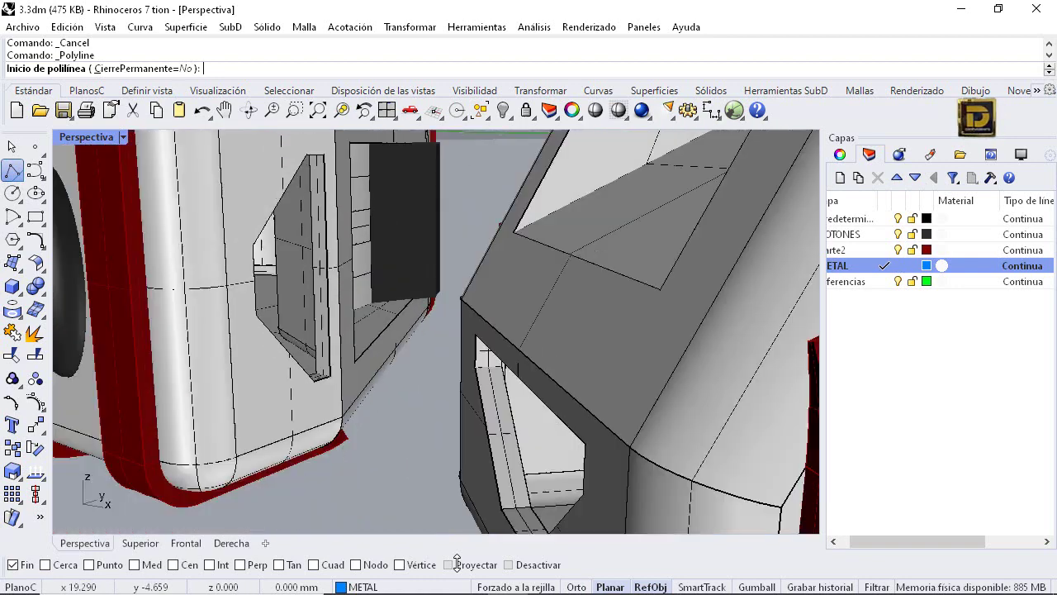
right_click_drag(331, 285, 319, 192)
scroll(314, 267, "down", 5)
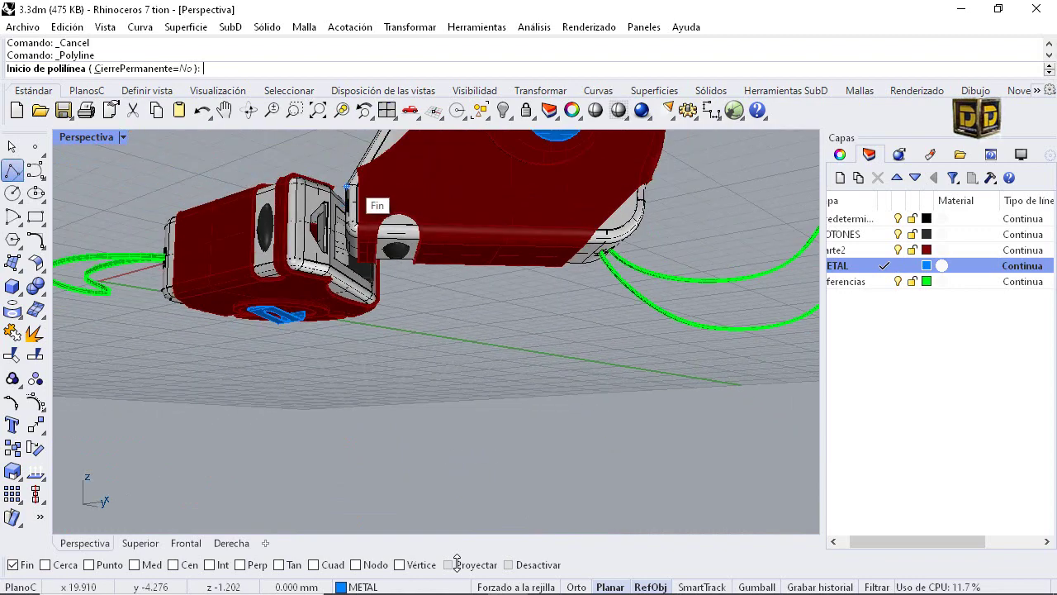
scroll(331, 173, "up", 4)
key("Escape")
scroll(271, 277, "down", 6)
scroll(529, 270, "down", 6)
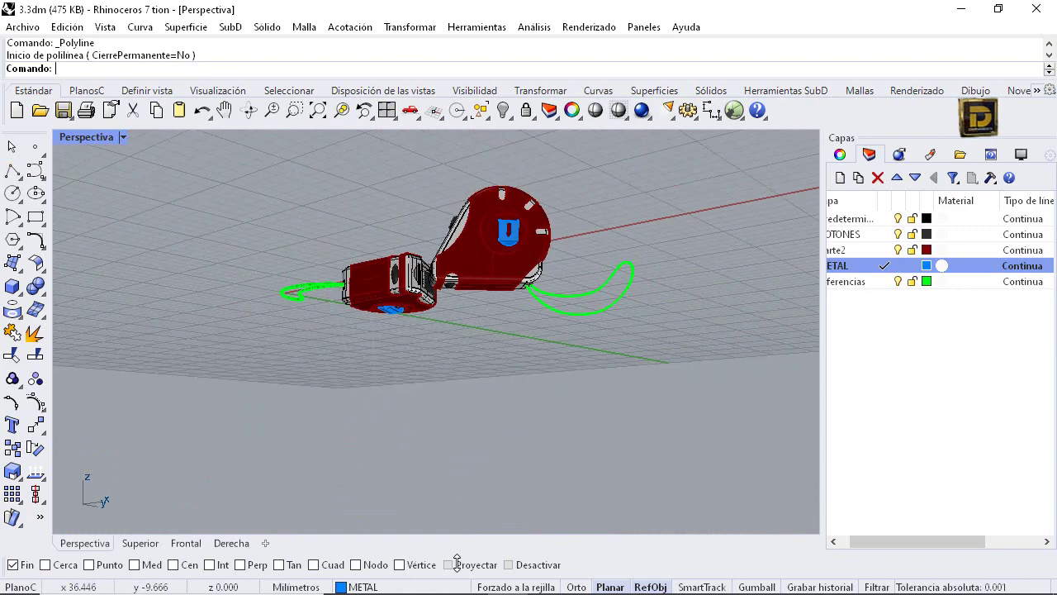
Hide the upright tape measure together with its strap, keeping only the flat one in view
left_click_drag(628, 163, 479, 290)
right_click_drag(412, 247, 420, 297)
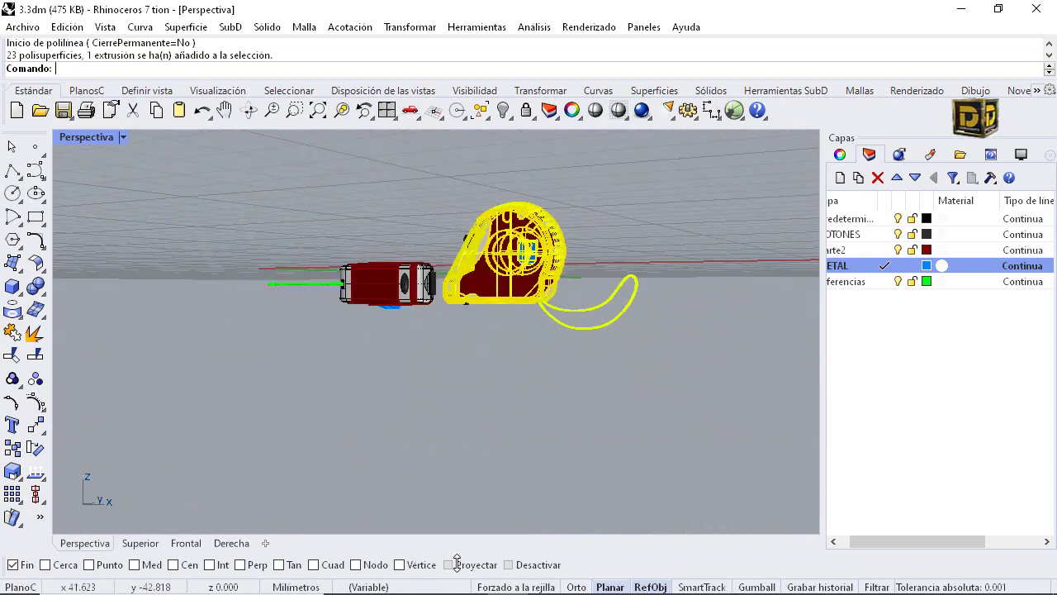
left_click(502, 110)
left_click_drag(513, 168, 446, 332)
left_click(502, 110)
scroll(420, 285, "up", 7)
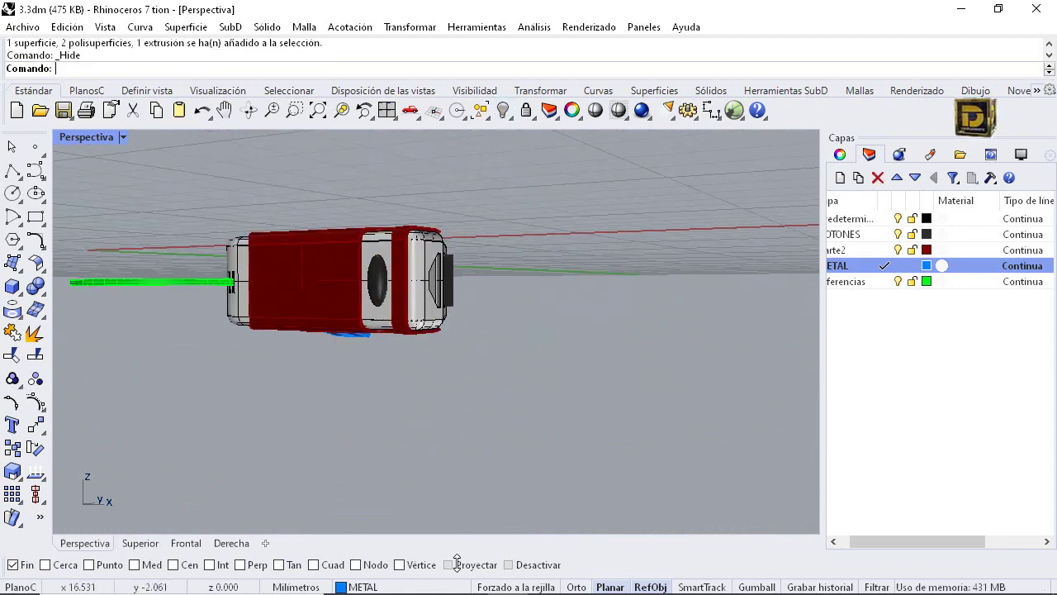
Draw an L-shaped polyline from the small front opening's upper corner, about 0.4 mm outward and 1.3 mm sideways past the tape measure's side
mouse_move(426, 285)
right_mouse_down()
mouse_move(355, 284)
mouse_move(276, 239)
right_mouse_up()
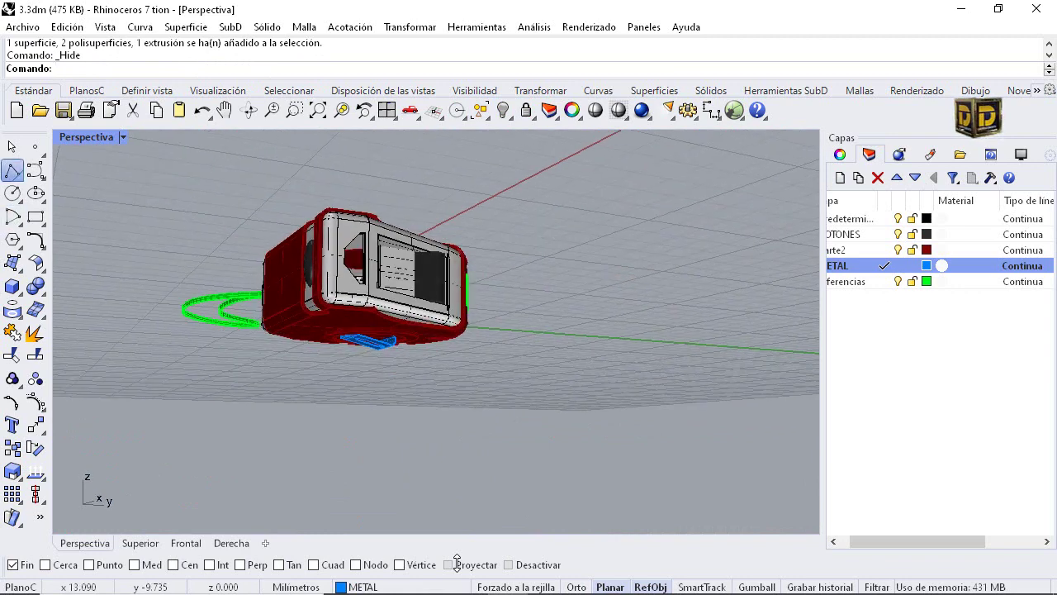
left_click(12, 169)
scroll(393, 266, "up", 5)
left_click(348, 212)
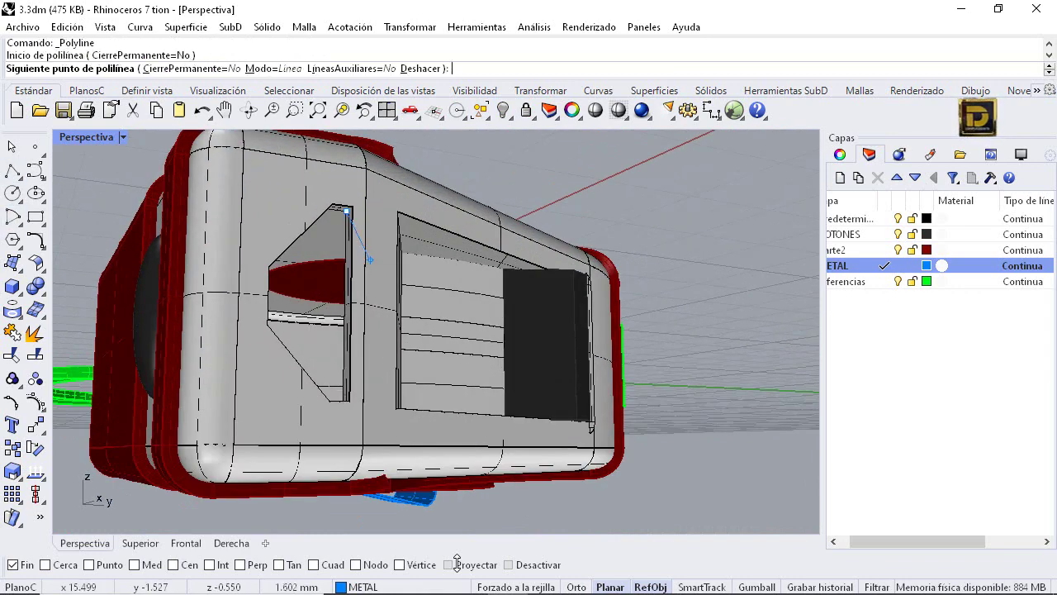
double_click(85, 137)
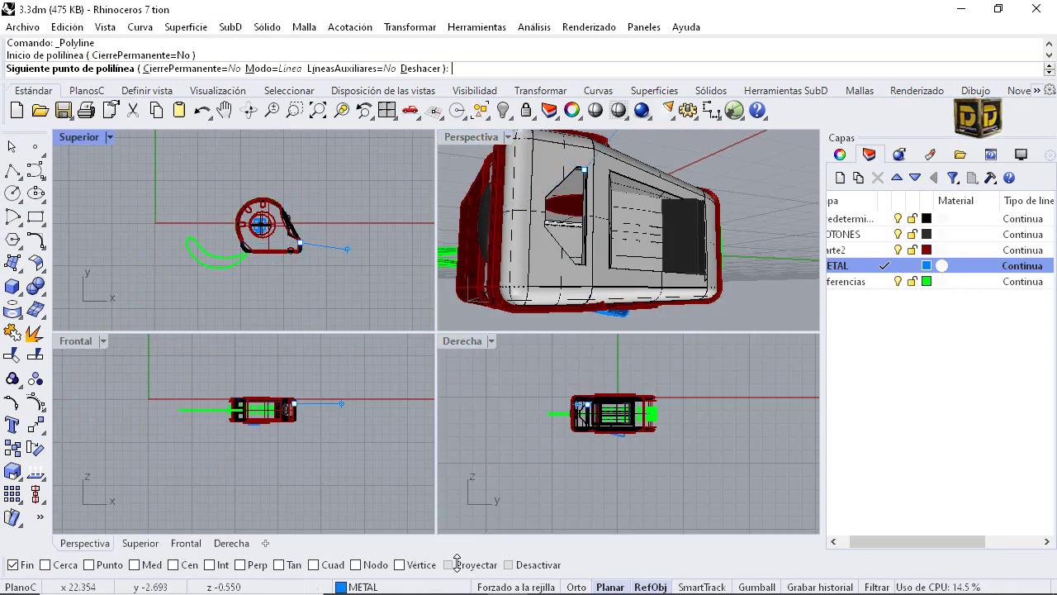
scroll(347, 249, "up", 6)
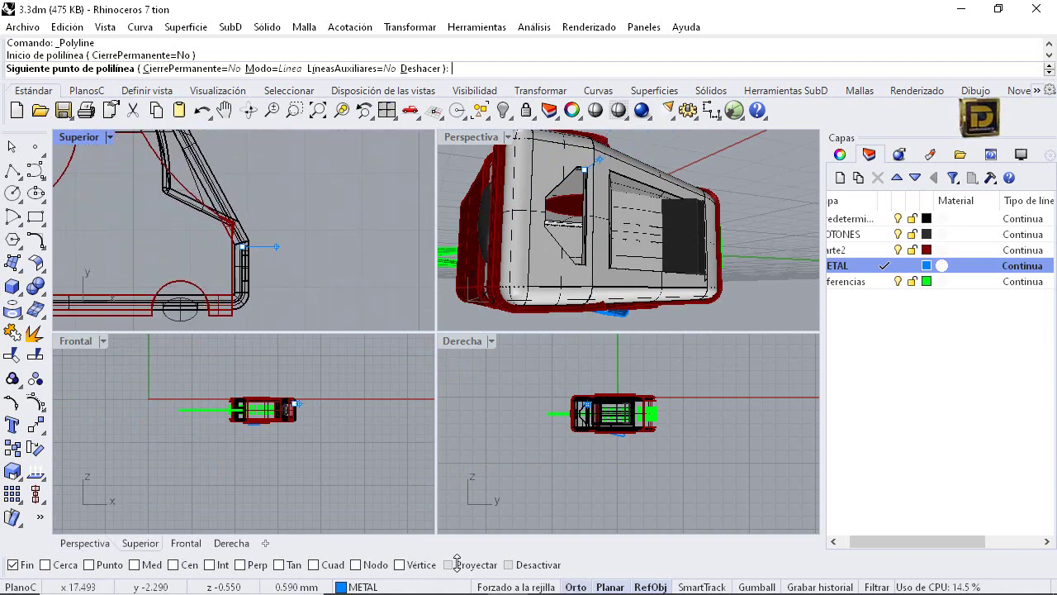
left_click(266, 246)
left_click(266, 320)
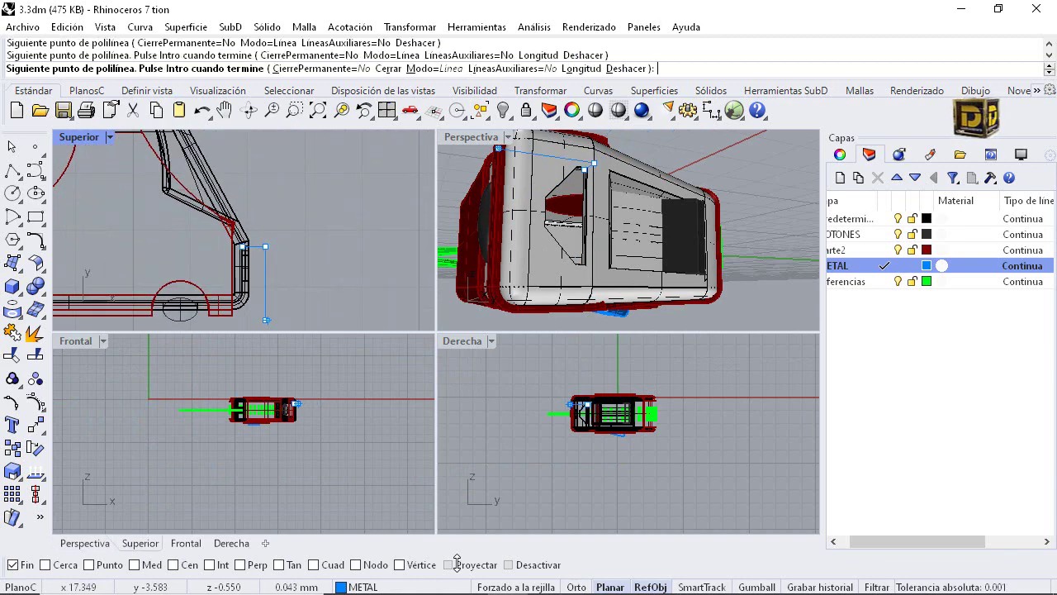
key("Return")
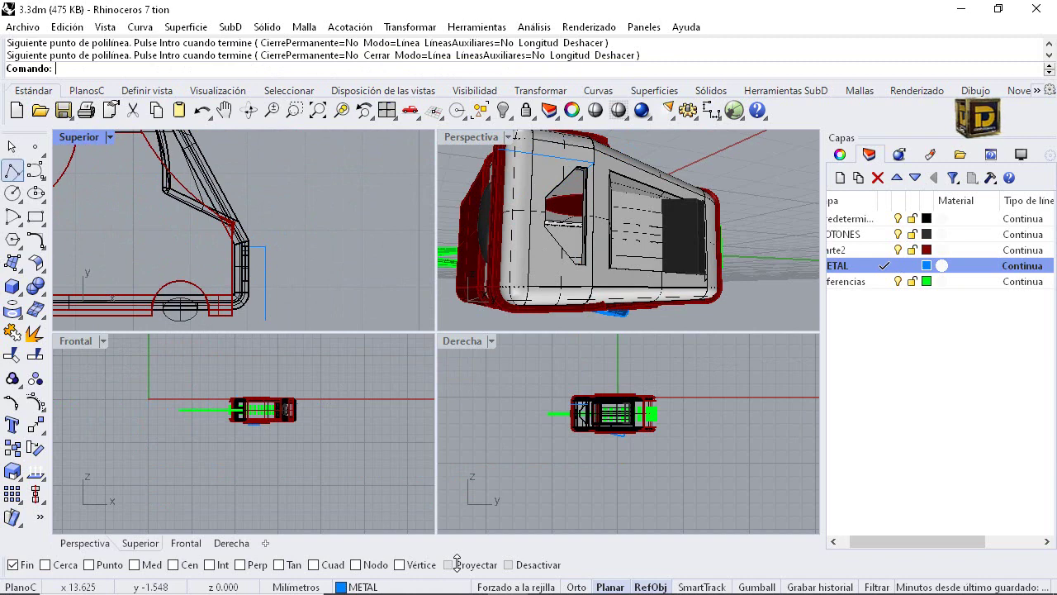
Draw a vertical line in the front view from the L-shaped polyline's corner down to about the small opening's lower edge
left_click(13, 169)
left_click(592, 165)
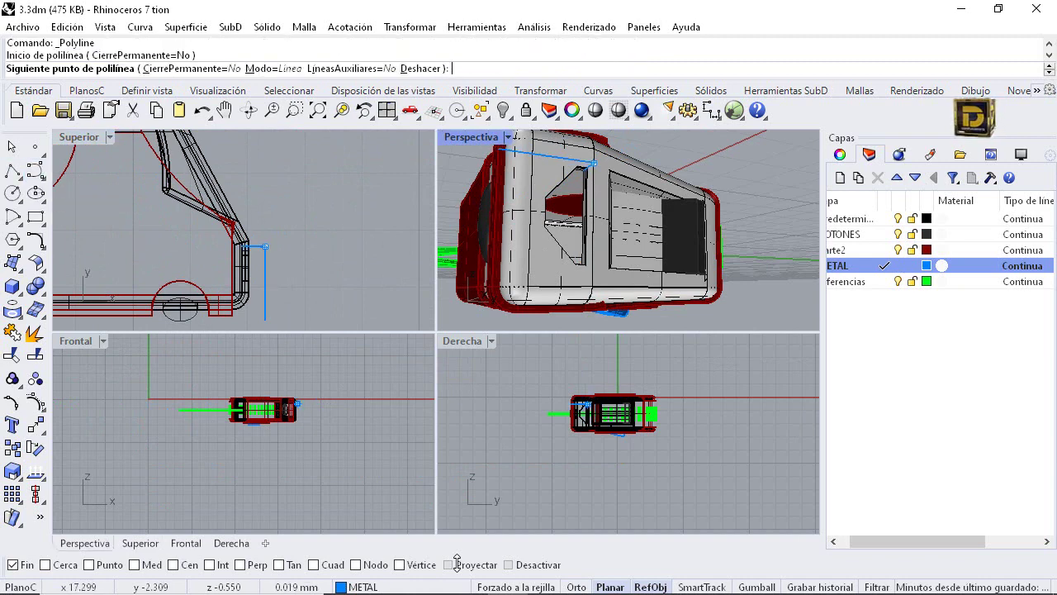
scroll(295, 413, "up", 5)
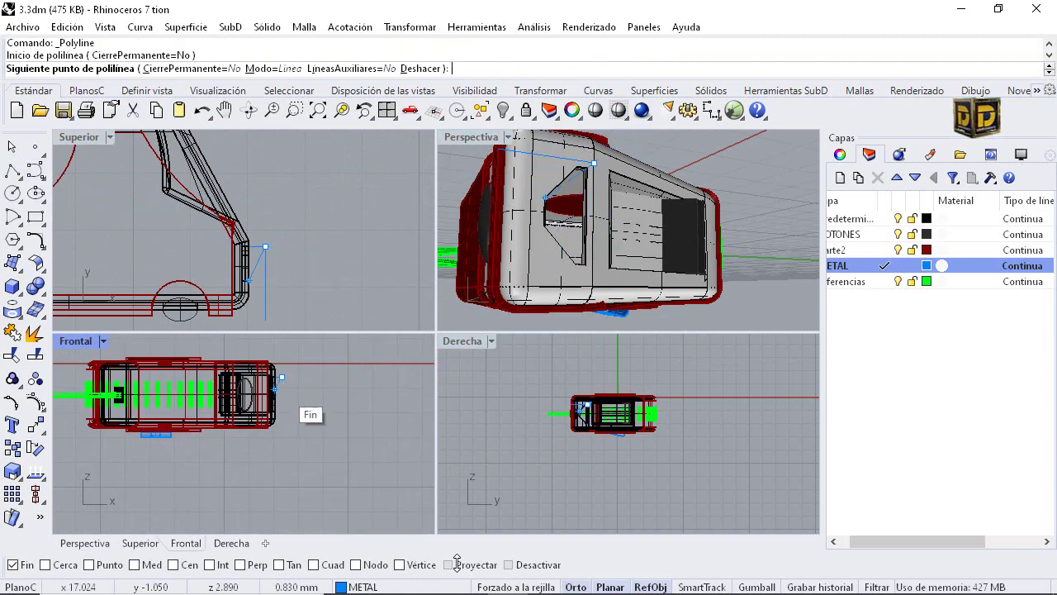
key("F8")
left_click(282, 455)
key("Return")
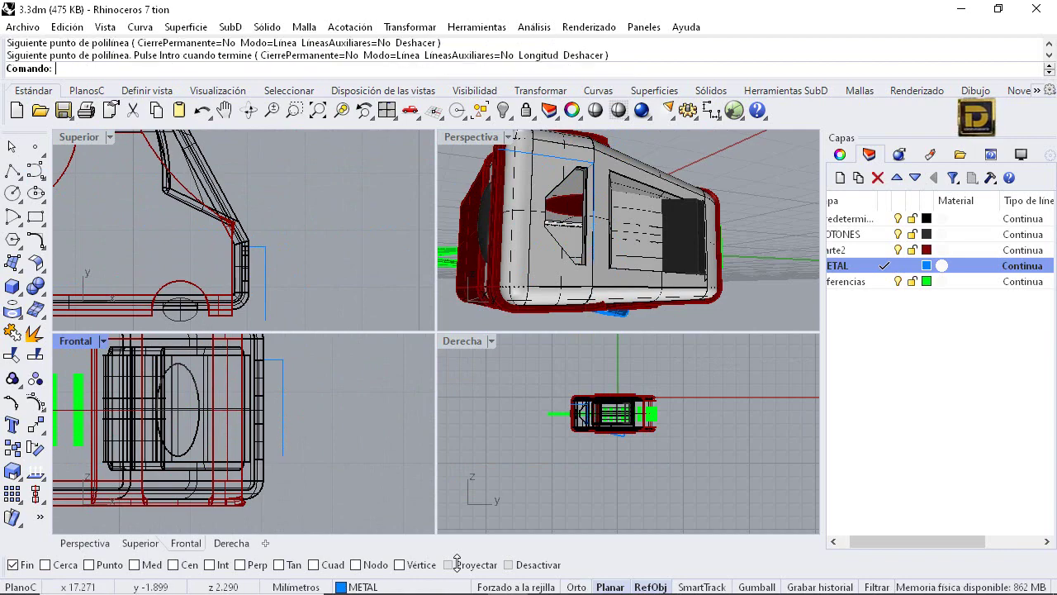
scroll(546, 215, "down", 4)
right_click_drag(562, 219, 551, 261)
double_click(470, 137)
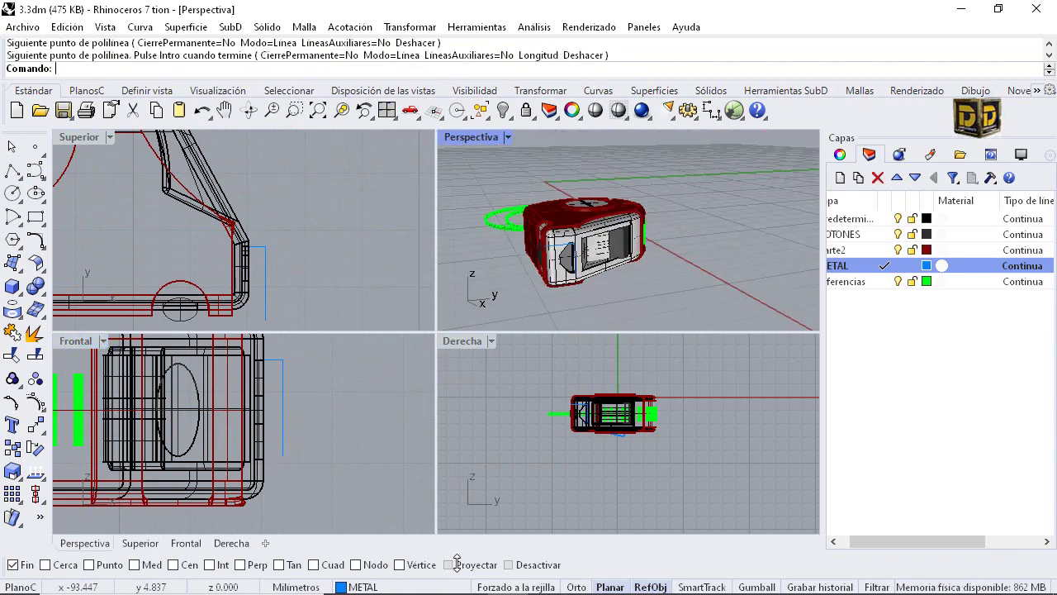
mouse_move(470, 272)
right_mouse_down()
mouse_move(405, 322)
mouse_move(343, 306)
right_mouse_up()
scroll(289, 363, "up", 4)
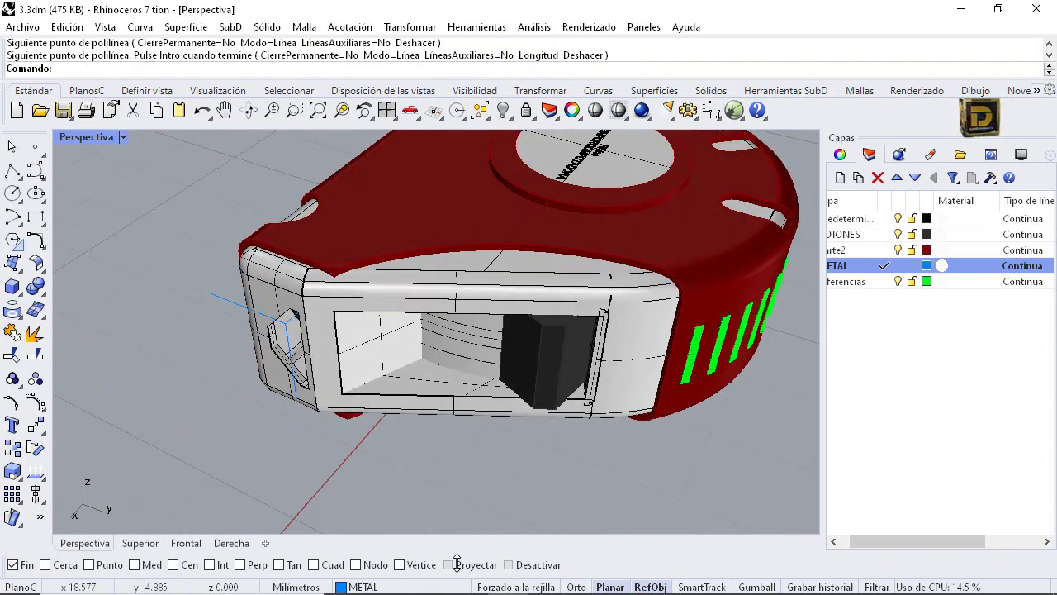
left_click(19, 269)
left_click(61, 341)
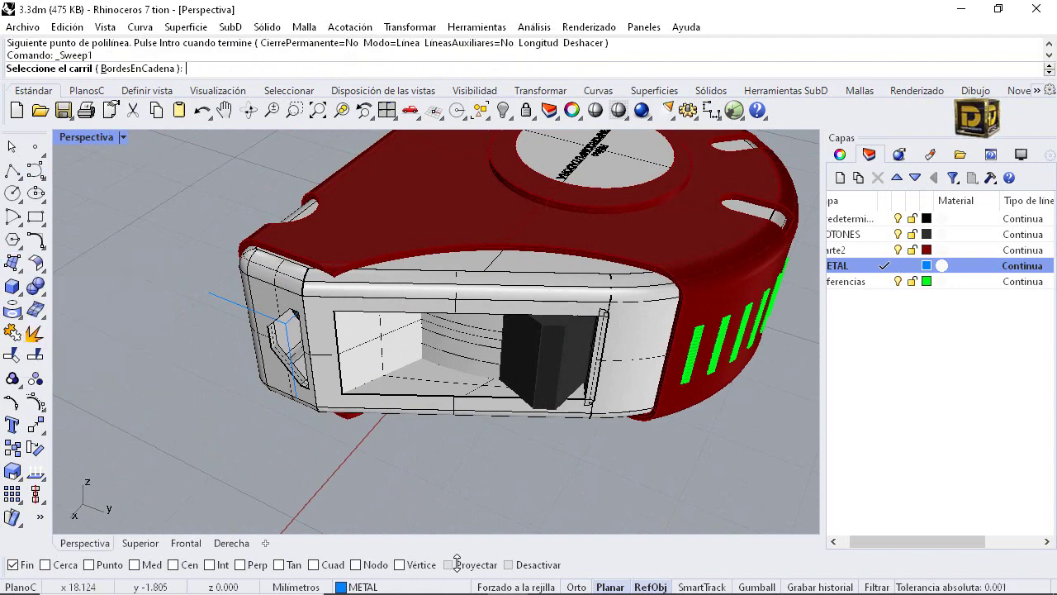
left_click(290, 360)
left_click(237, 304)
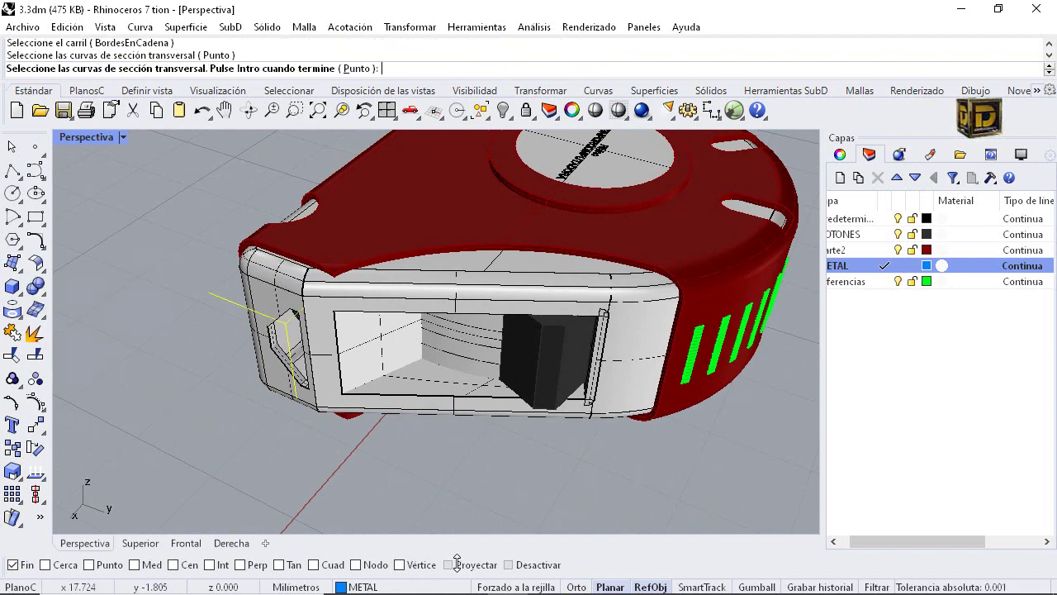
key("Escape")
Explode the L-shaped polyline and sweep the vertical line along its short segment with Sweep1 to form the tape's short strip
left_click(221, 298)
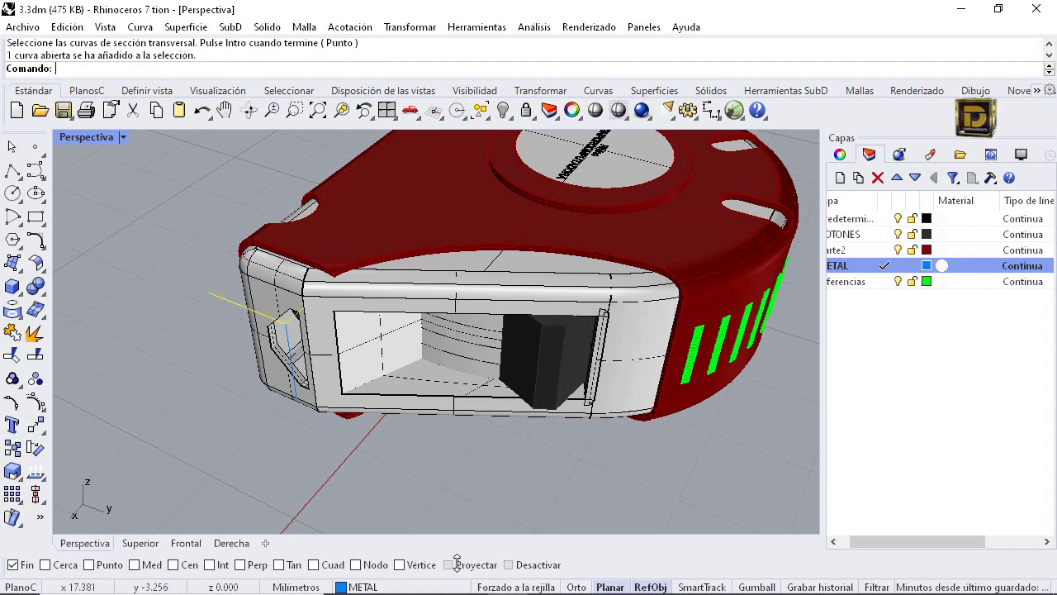
left_click(36, 332)
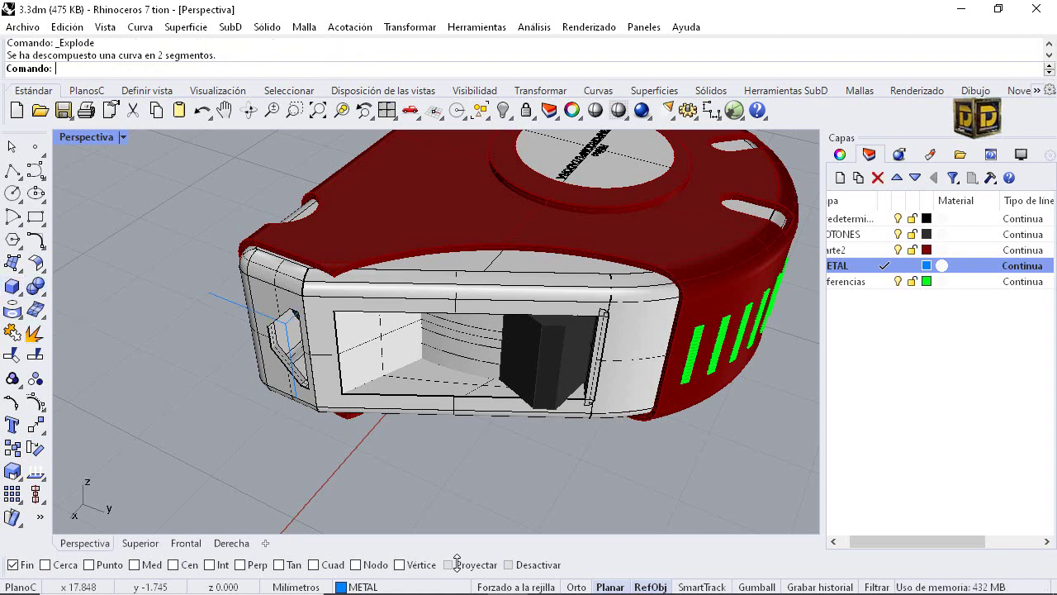
left_click(13, 262)
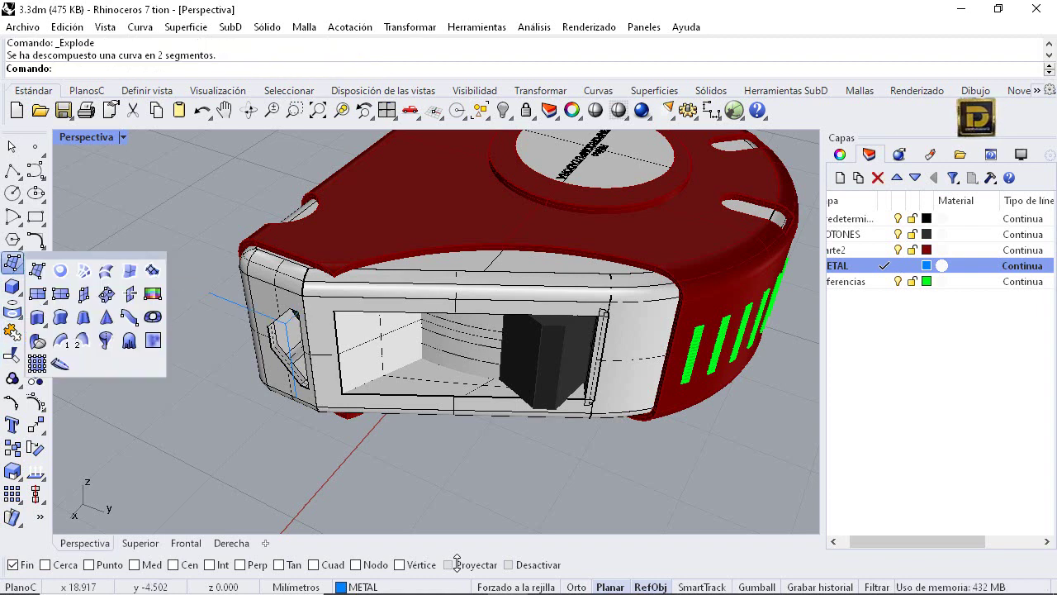
left_click(60, 317)
left_click(297, 315)
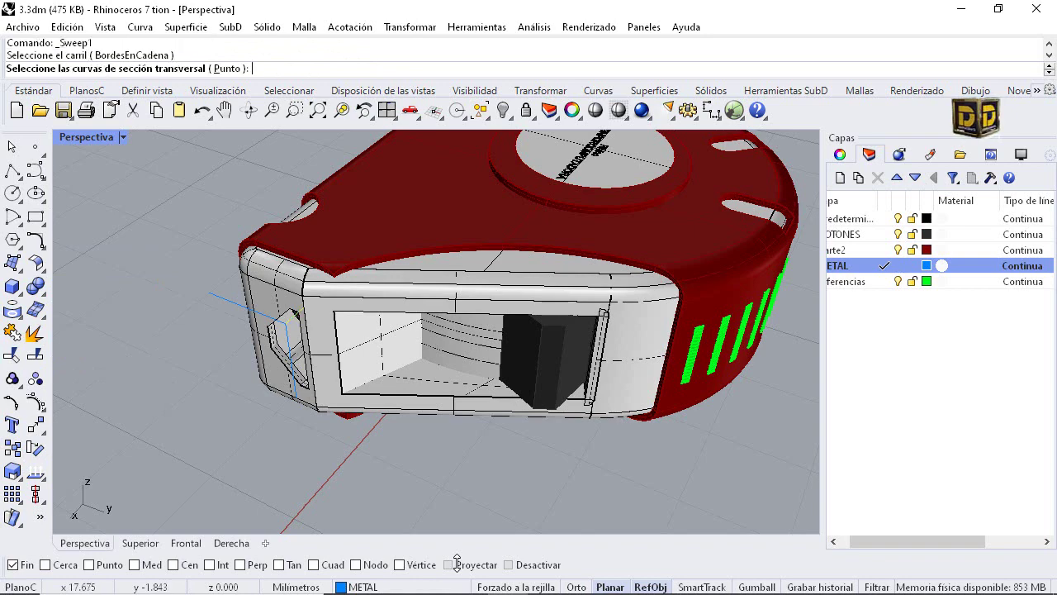
left_click(288, 333)
key("Return")
key("Return")
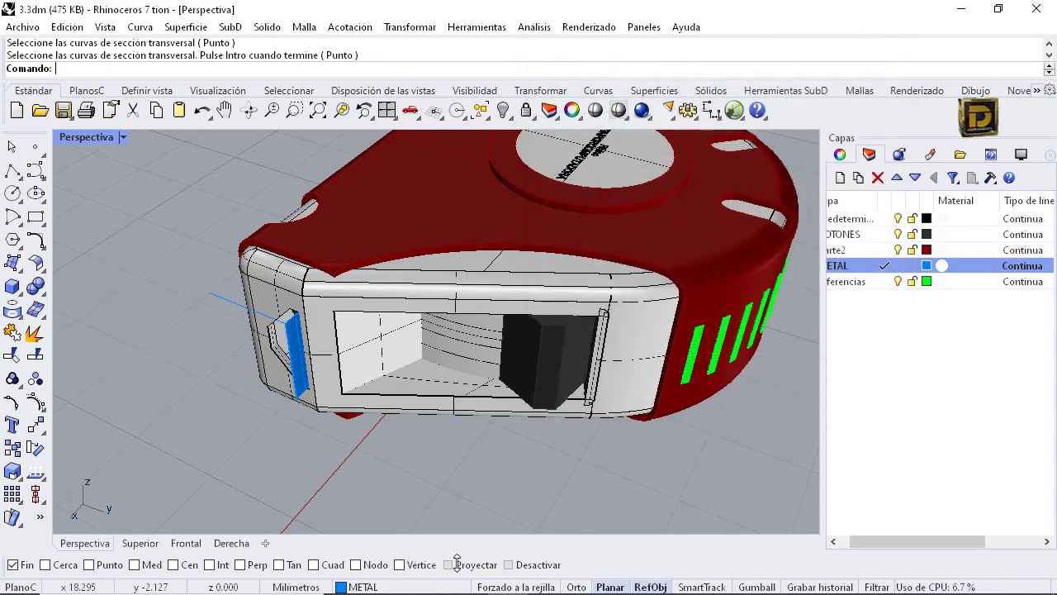
Sweep the vertical line along the long horizontal segment with Sweep1 to form the hook plate in front of the small opening
key("Return")
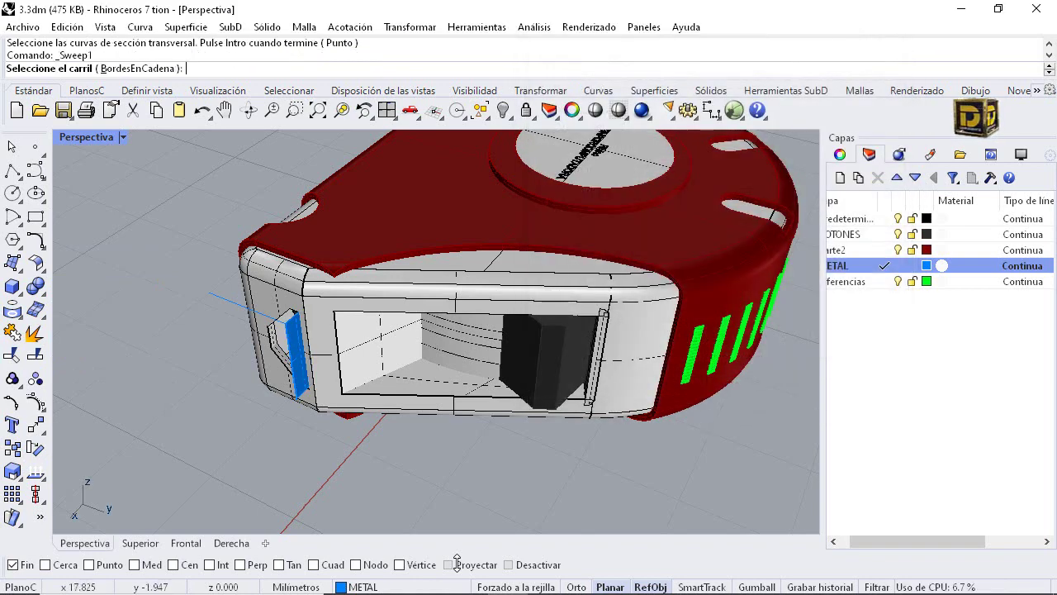
left_click(289, 322)
left_click(327, 366)
left_click(300, 343)
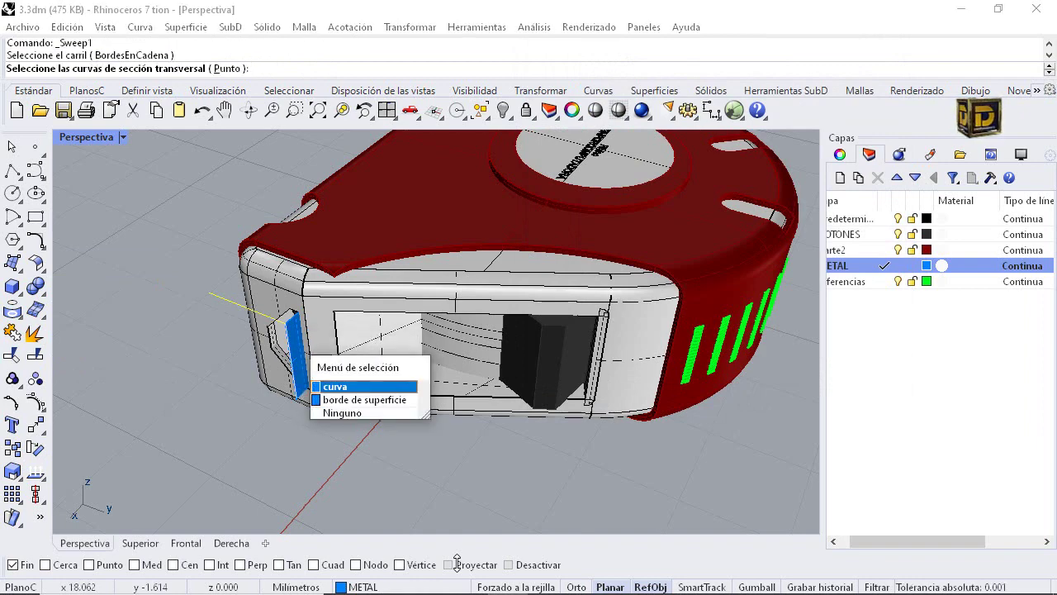
key("Return")
key("Return")
key("Return")
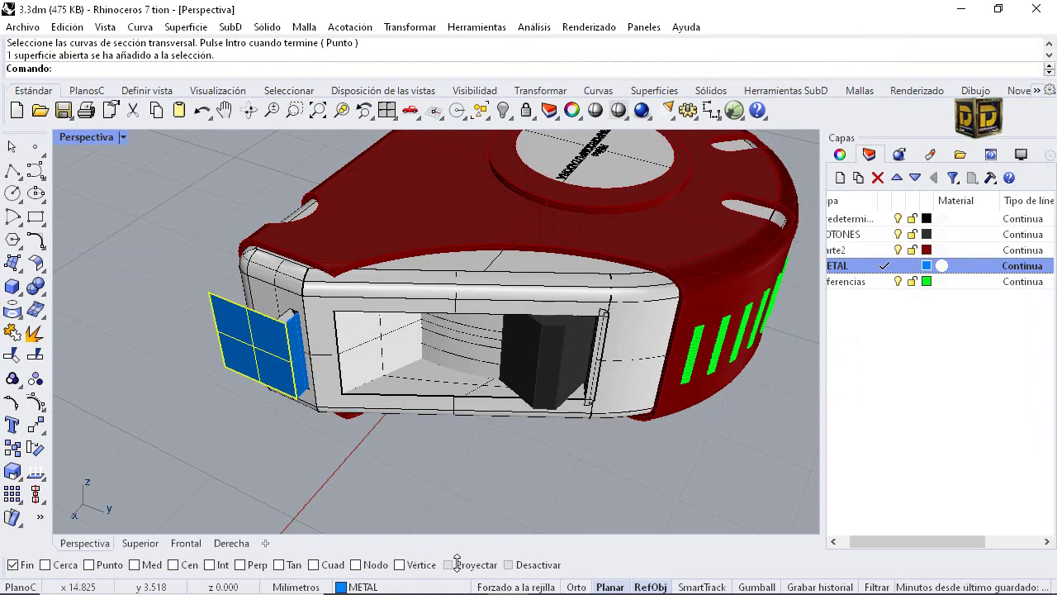
Move the hook plate surface to the Predeterminado layer and deselect it
right_click(844, 218)
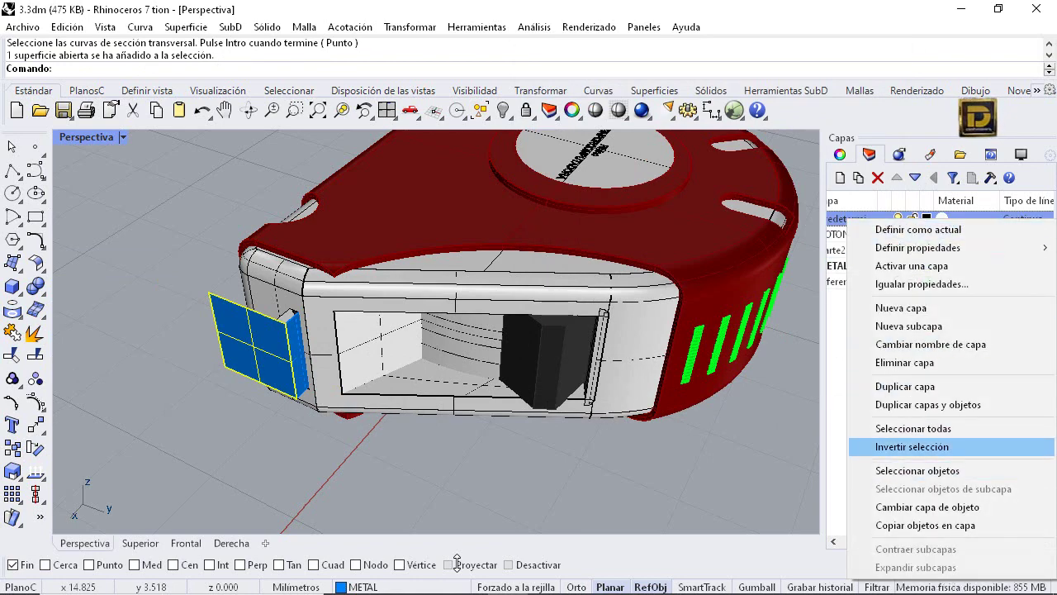
left_click(928, 507)
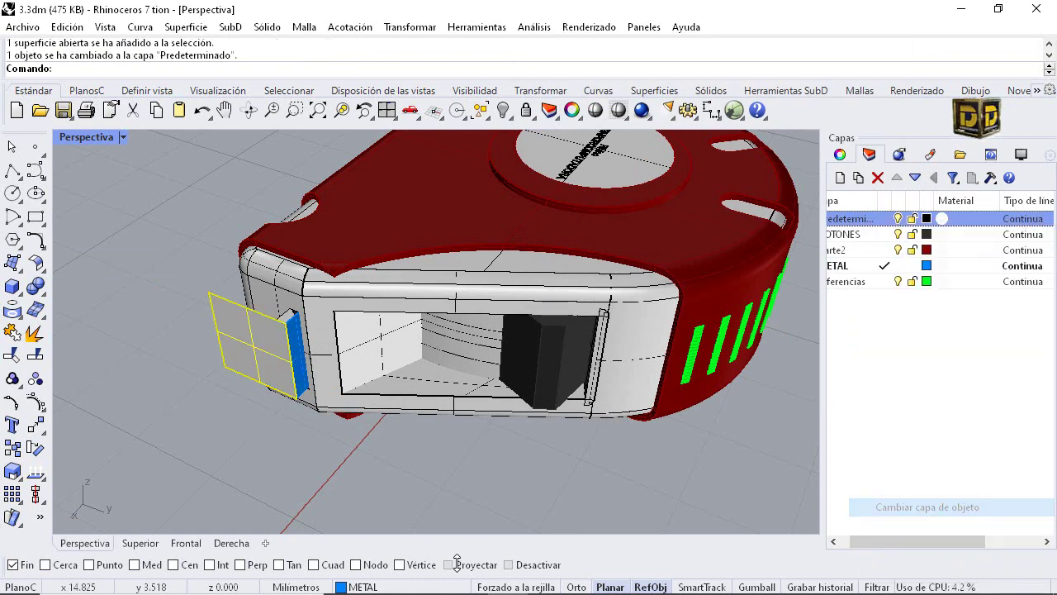
left_click(512, 479)
Draw a circle of diameter 1 mm in the right view, centred on the hook plate's upper outer corner
scroll(512, 471, "down", 5)
right_click_drag(512, 471, 677, 404)
mouse_move(462, 330)
right_mouse_down()
mouse_move(438, 396)
mouse_move(347, 388)
mouse_move(290, 314)
right_mouse_up()
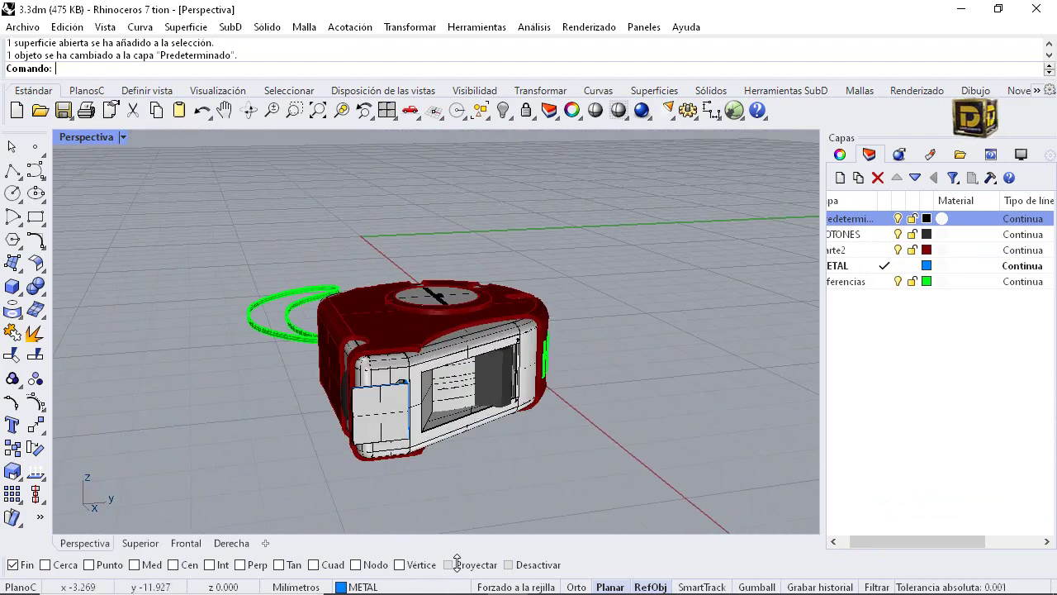
double_click(86, 137)
left_click(13, 192)
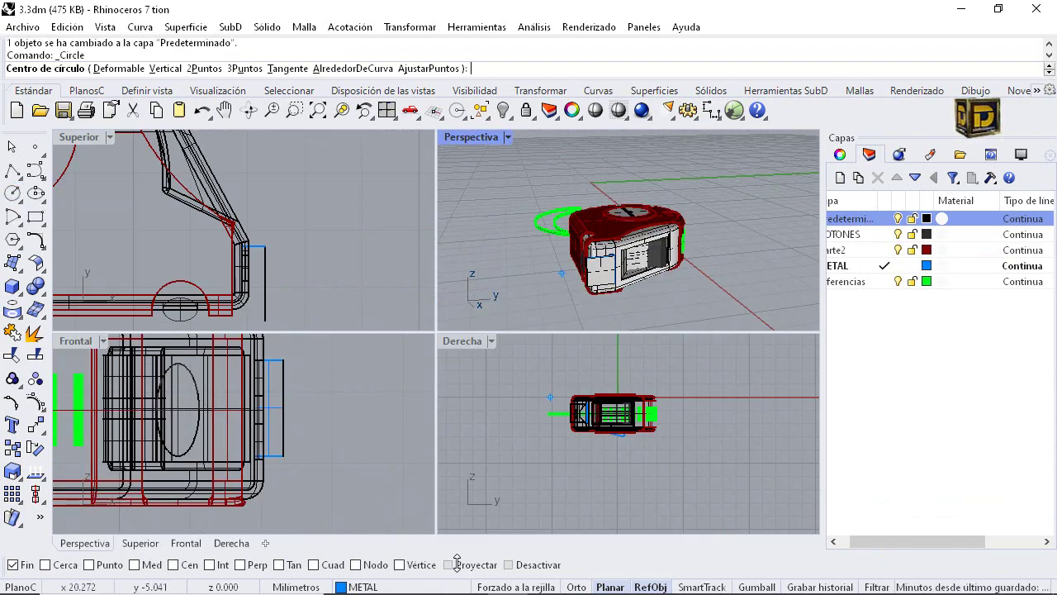
scroll(607, 268, "up", 2)
scroll(601, 269, "up", 2)
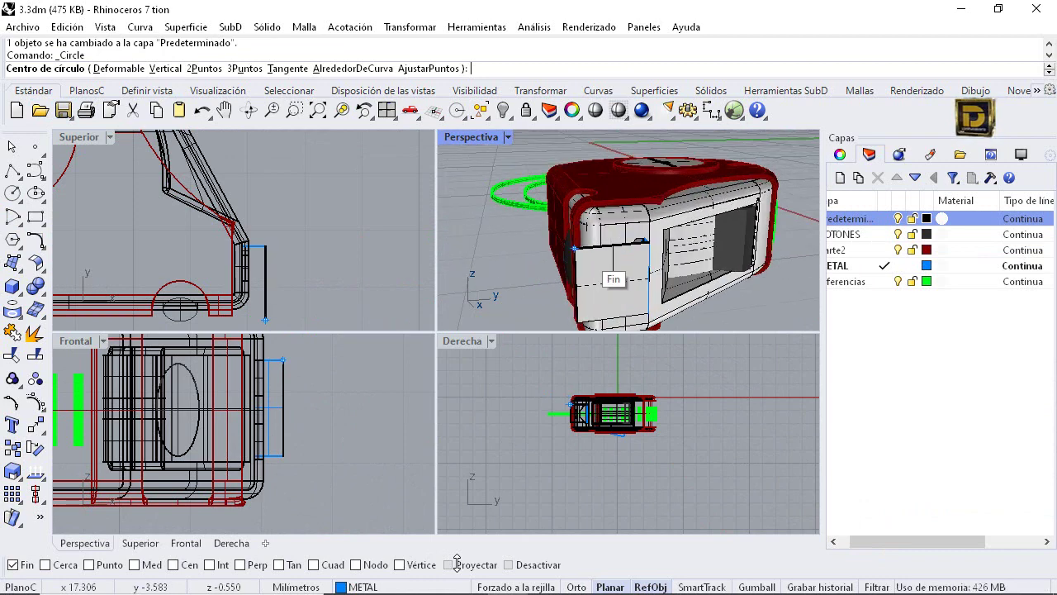
left_click(574, 248)
scroll(553, 395, "up", 6)
scroll(309, 404, "down", 8)
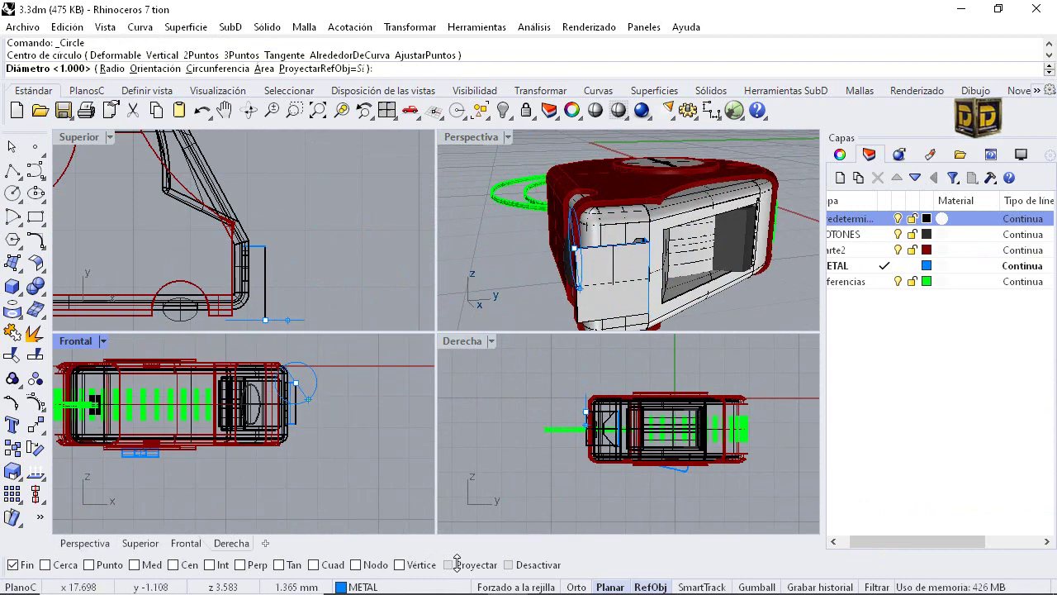
scroll(315, 401, "up", 8)
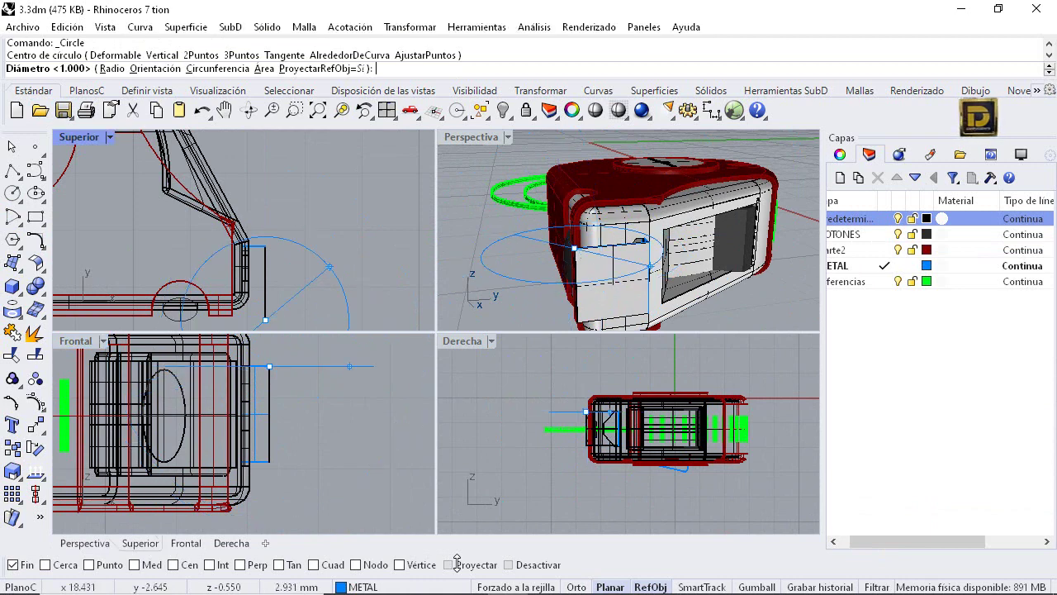
scroll(594, 417, "up", 4)
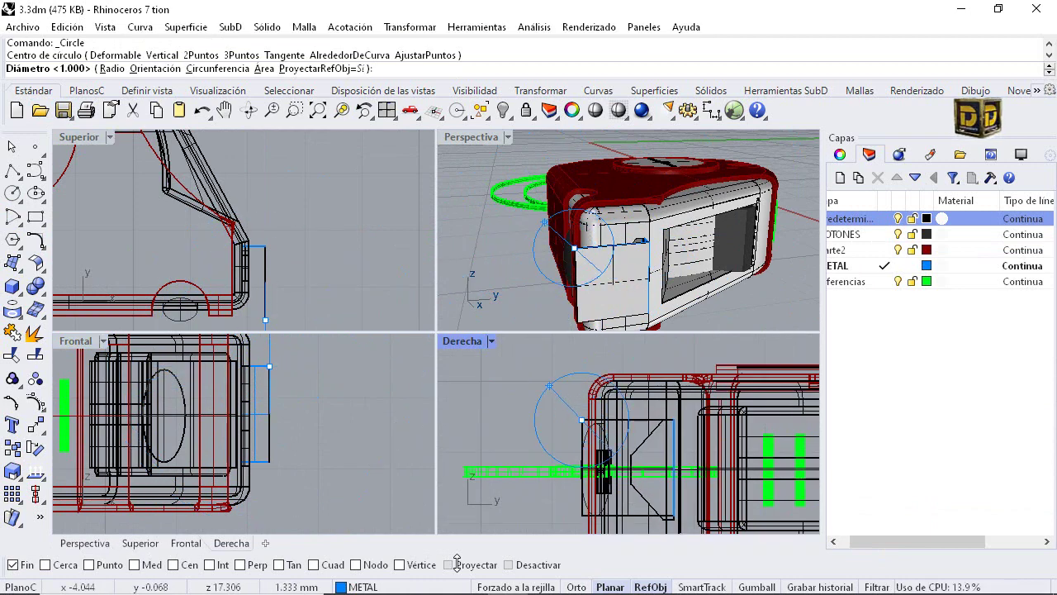
type("1")
key("Return")
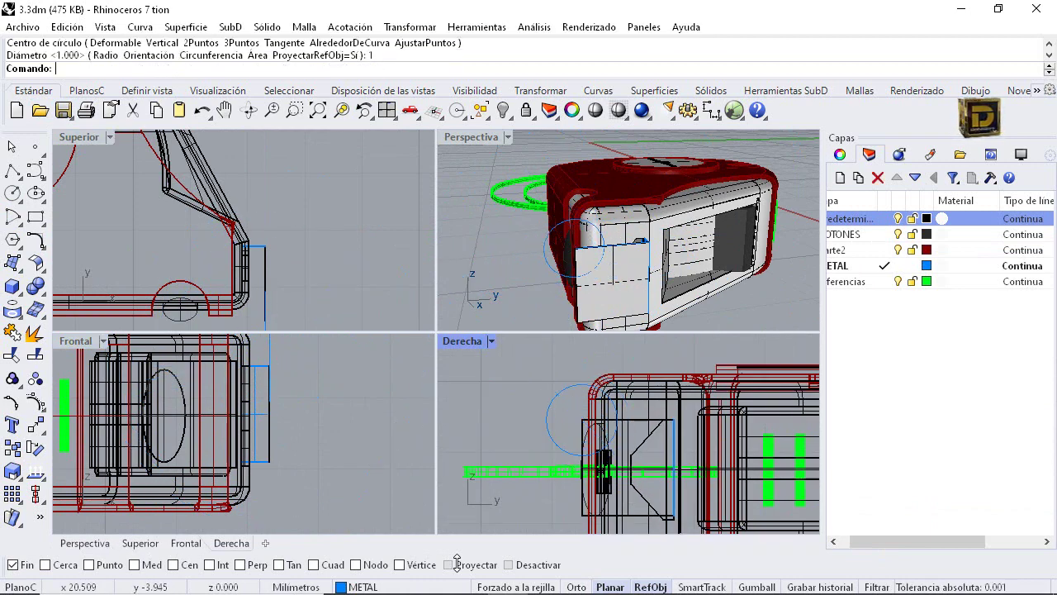
Draw a second circle of diameter 1 mm in the right view, centred on the hook plate's lower outer corner
right_click(585, 304)
scroll(581, 307, "down", 5)
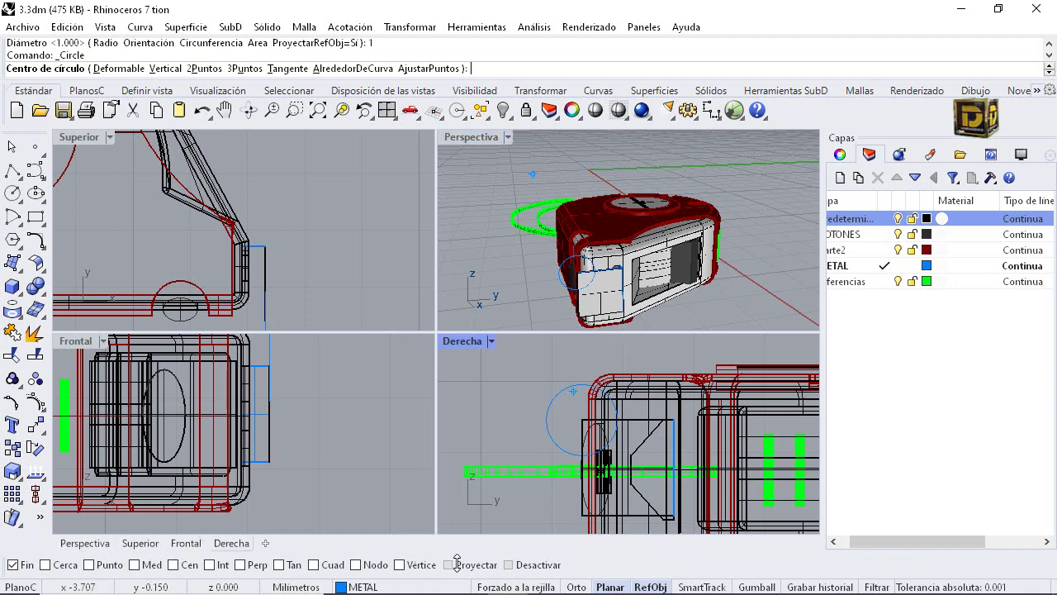
scroll(578, 318, "up", 4)
left_click(581, 514)
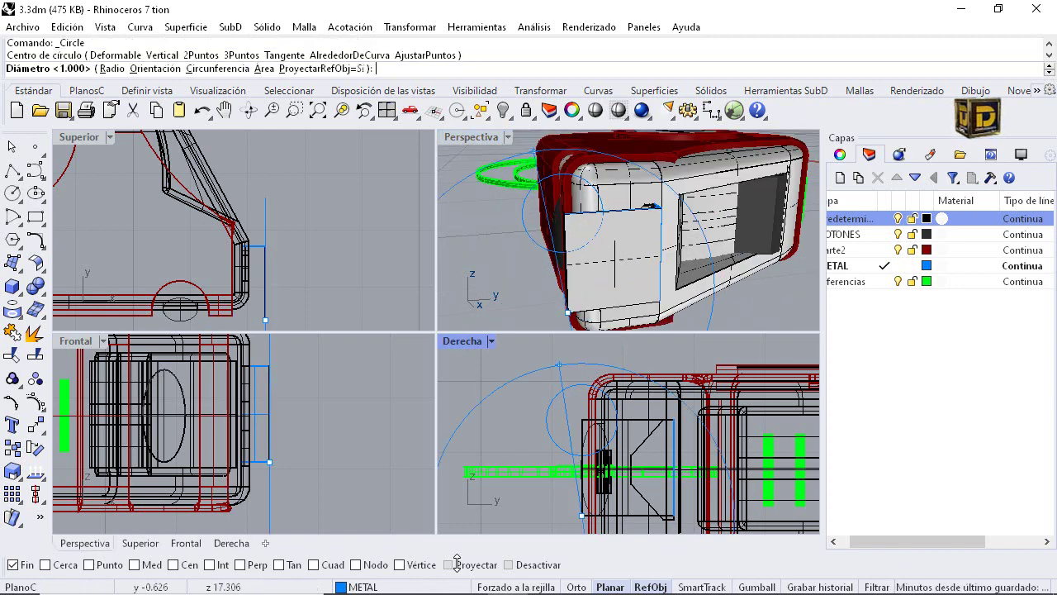
key("Return")
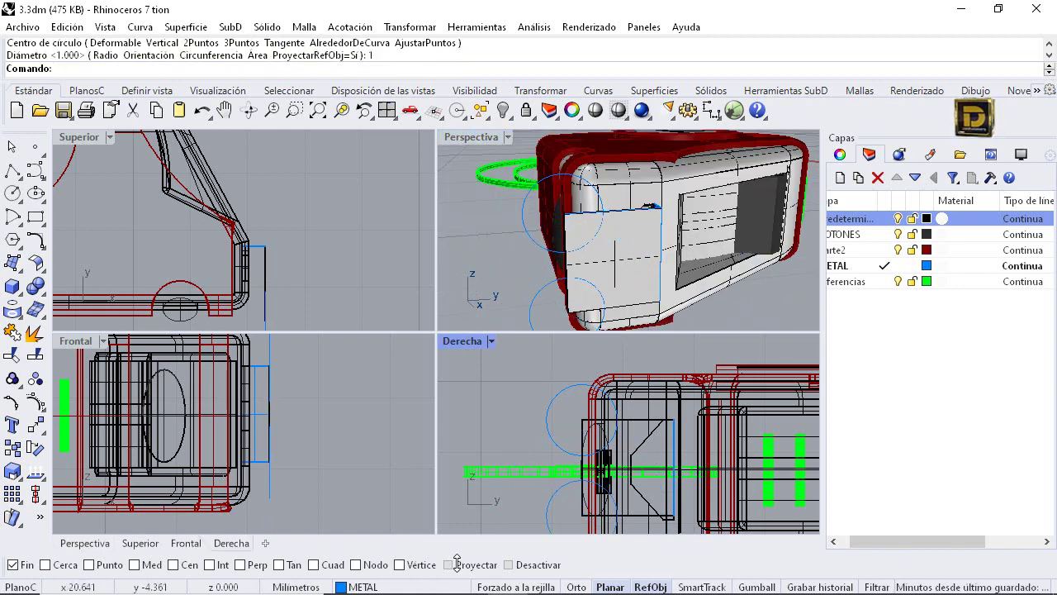
Trim away the hook plate's upper and lower outer corners, using the two 1 mm circles as cutting objects
left_click(523, 213)
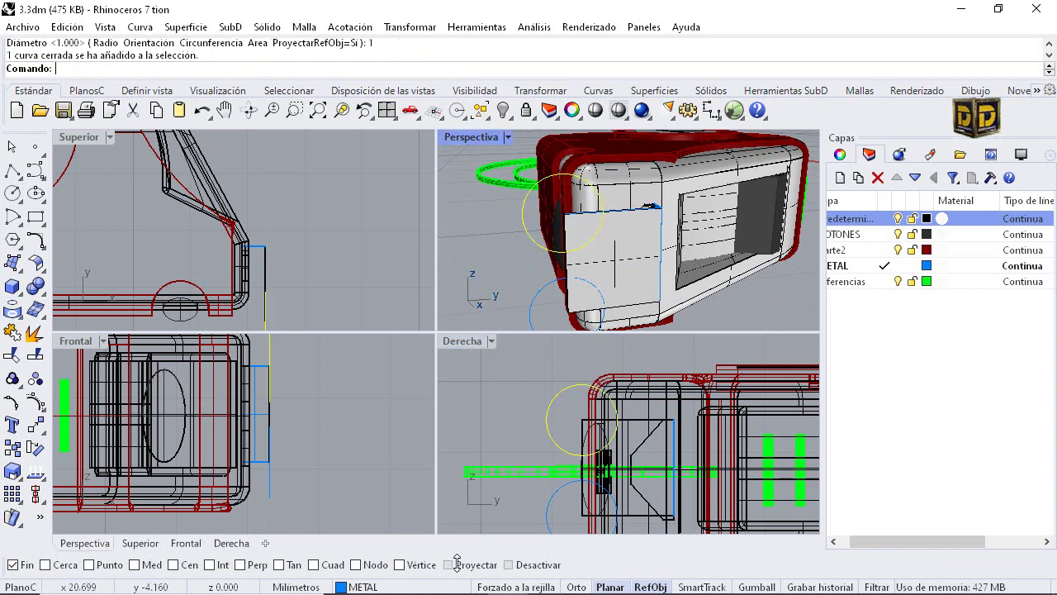
left_click(530, 311, "shift")
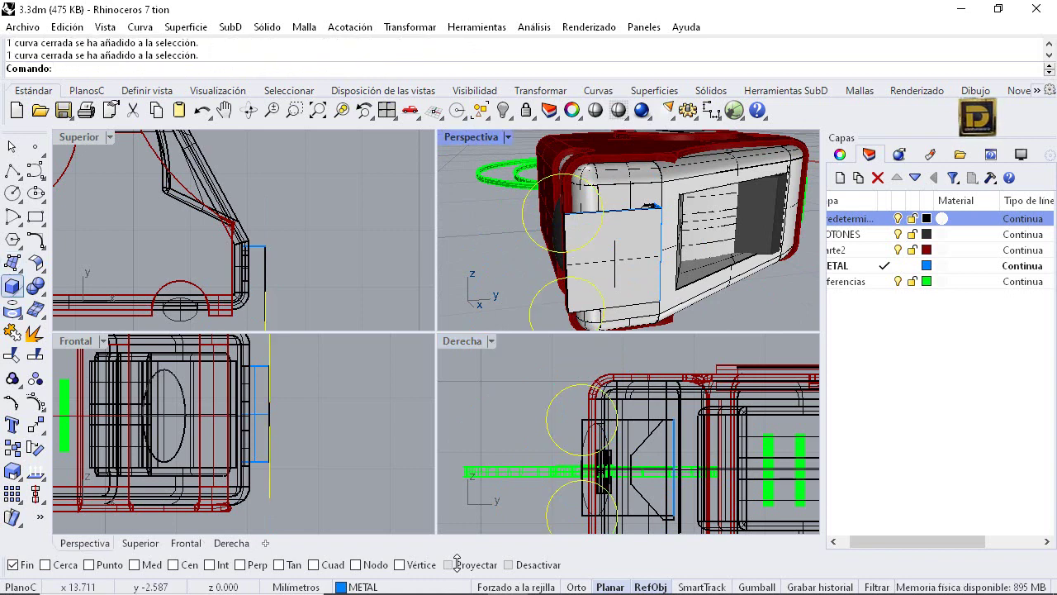
left_click(12, 355)
left_click(580, 229)
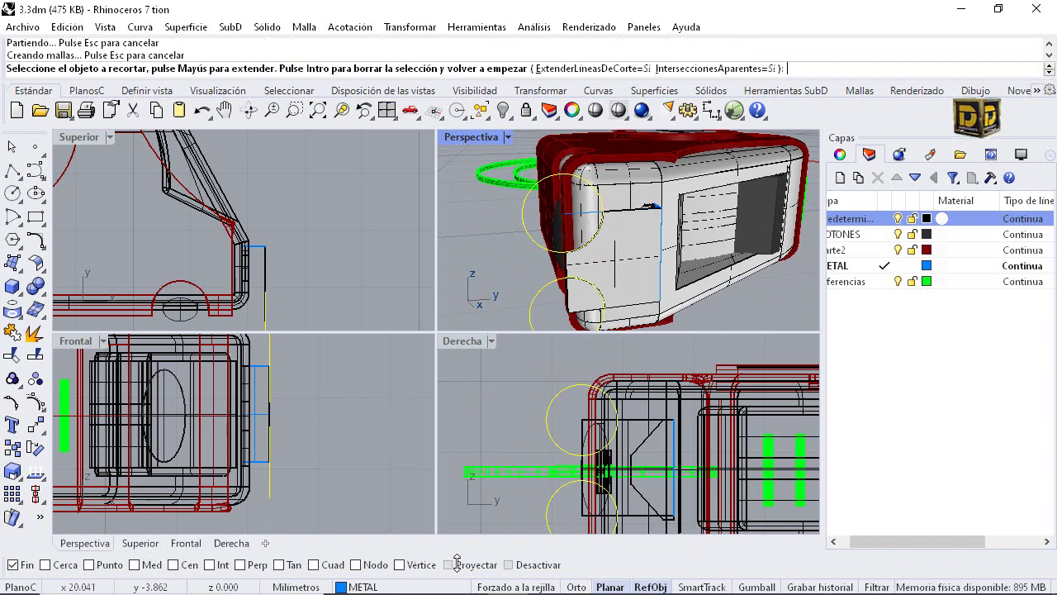
left_click(580, 297)
key("Return")
scroll(507, 232, "down", 5)
right_click_drag(627, 237, 568, 245)
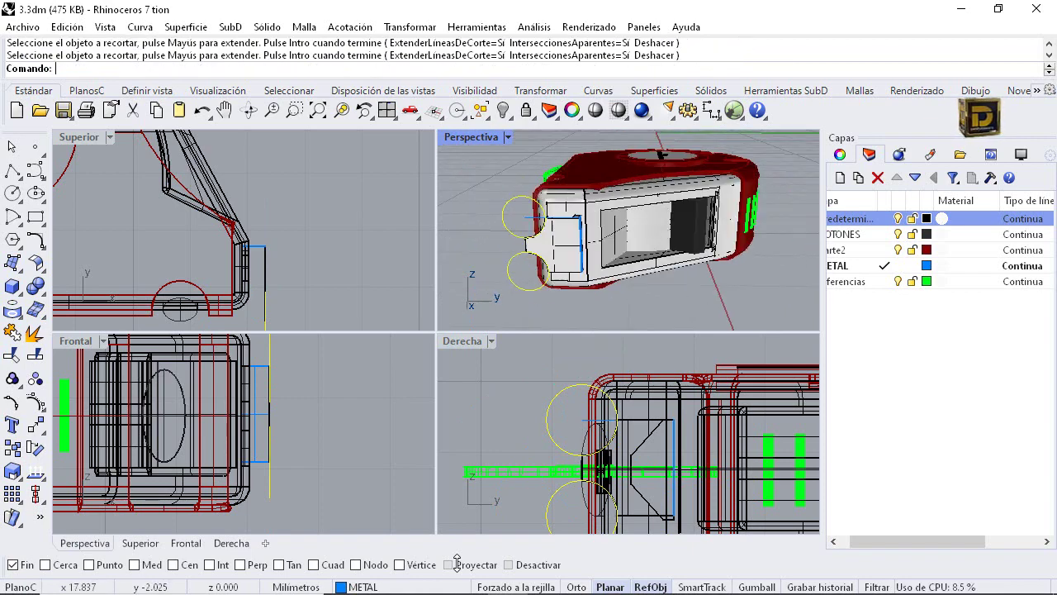
Maximize the perspective view to show the notched hook plate and save the model
double_click(471, 137)
right_click_drag(396, 330, 570, 355)
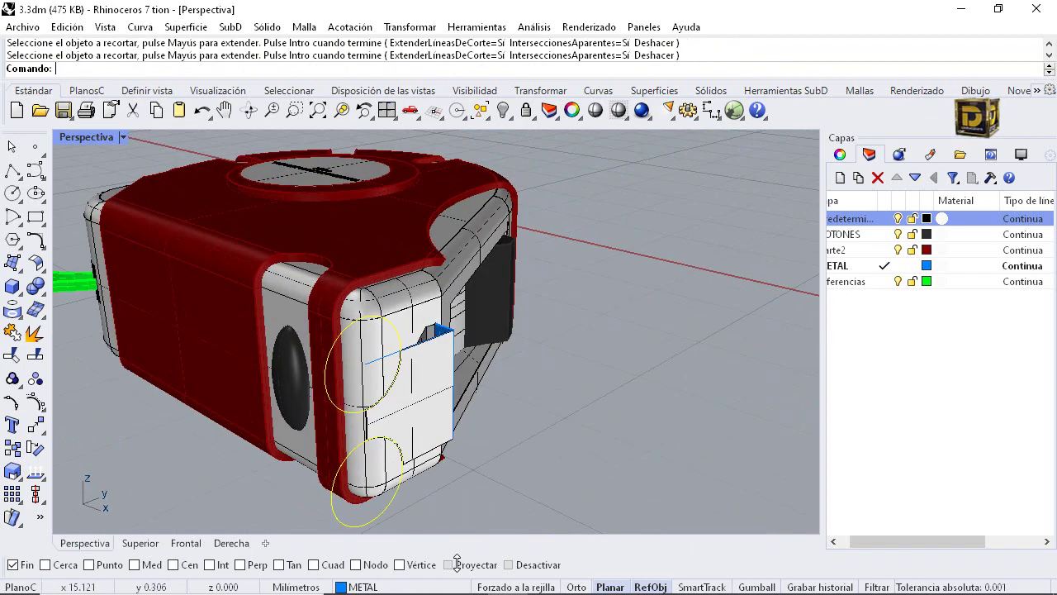
left_click(22, 27)
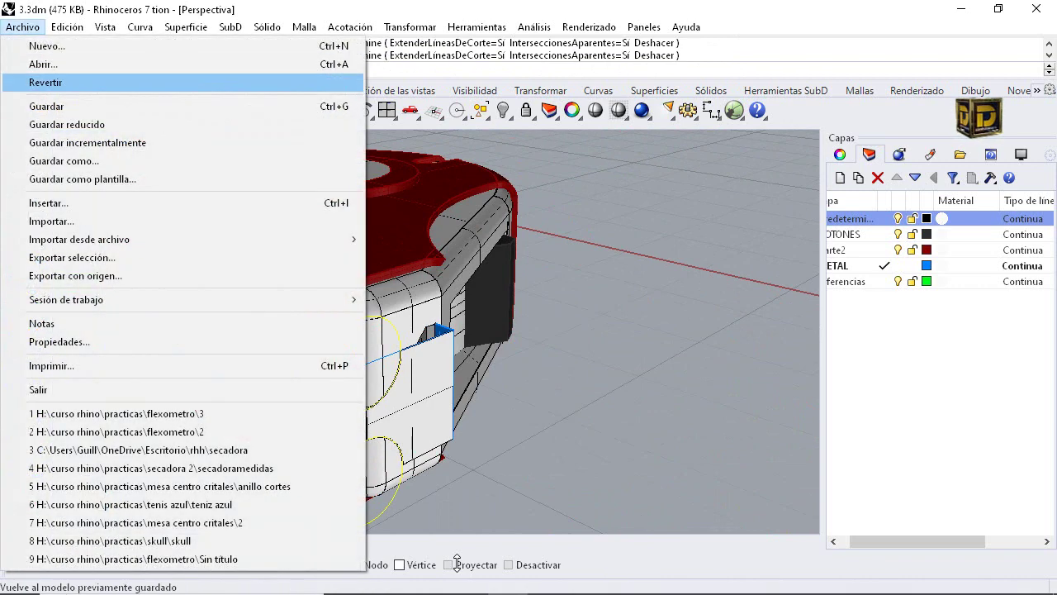
left_click(46, 107)
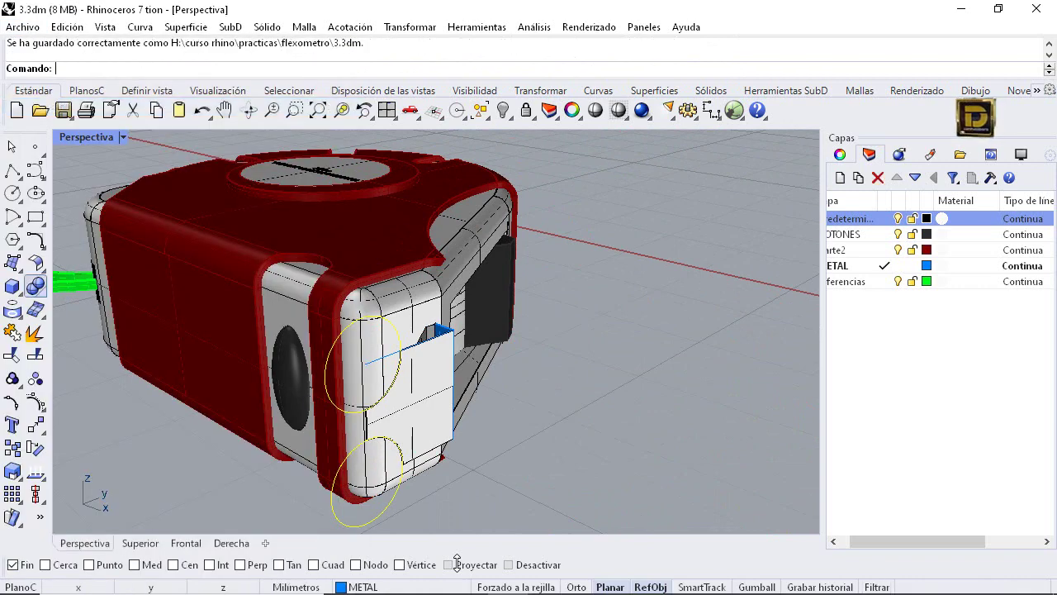
Offset the trimmed hook plate surface into a solid at a distance of 0.02 mm on both sides, deleting the original
left_click(41, 269)
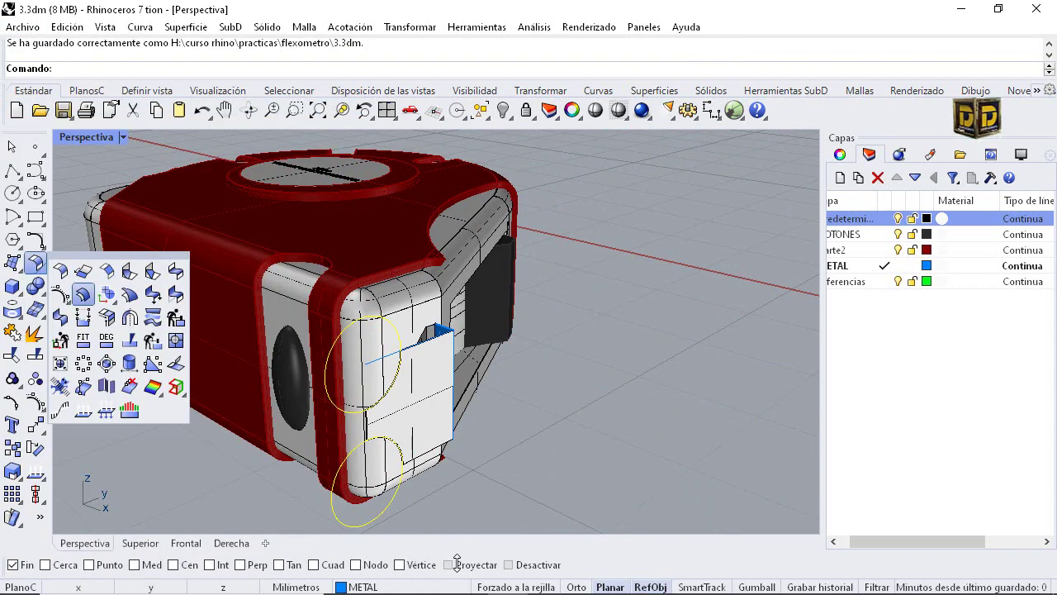
left_click(83, 295)
left_click(416, 405)
key("Return")
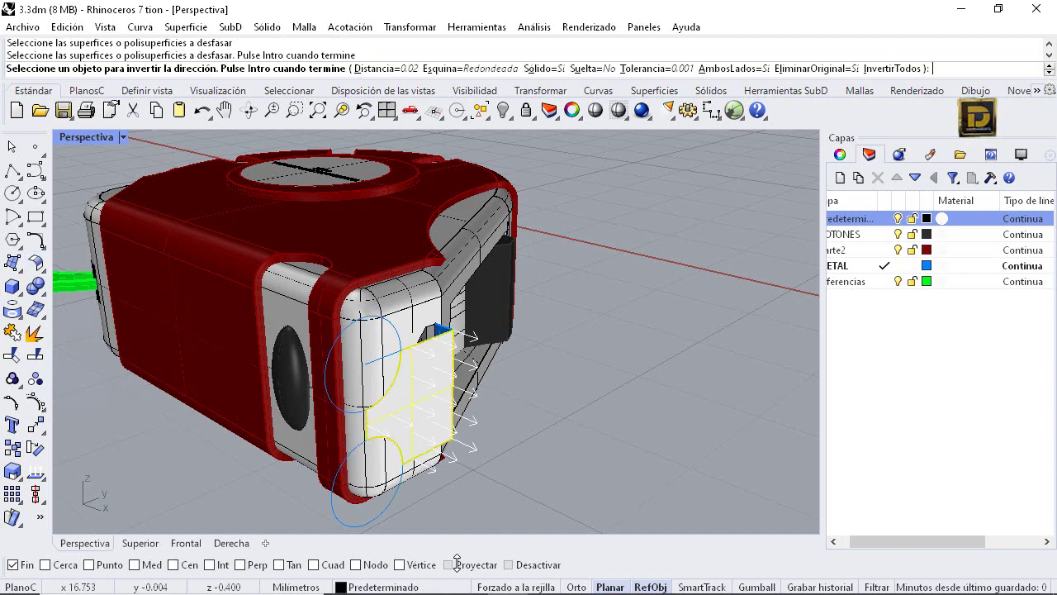
key("Return")
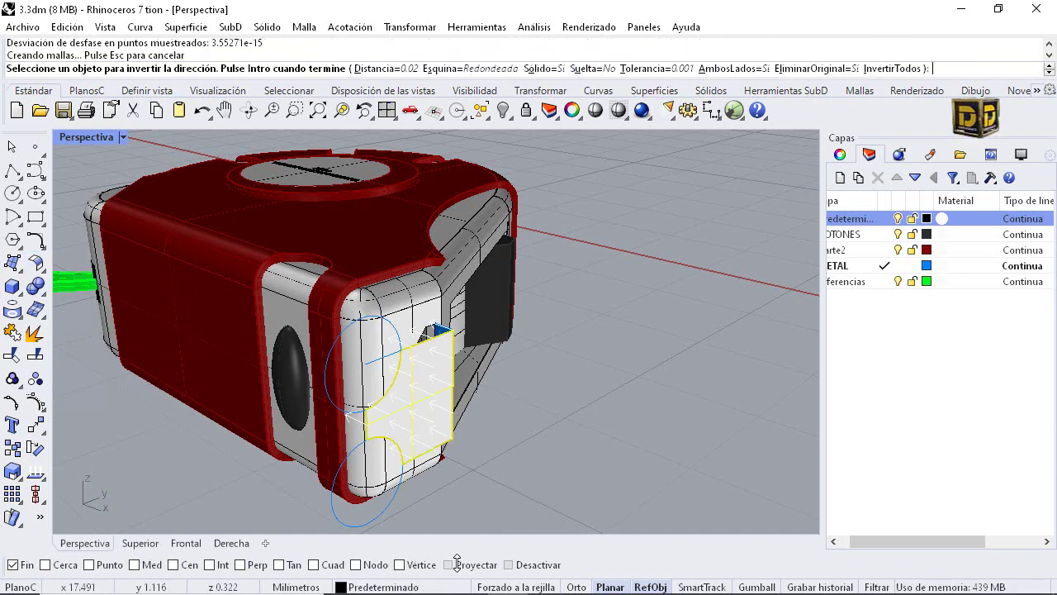
Thicken the adjoining METAL tape surface at the small opening with the same 0.02 mm two-sided solid offset
scroll(454, 331, "up", 12)
left_click(420, 324)
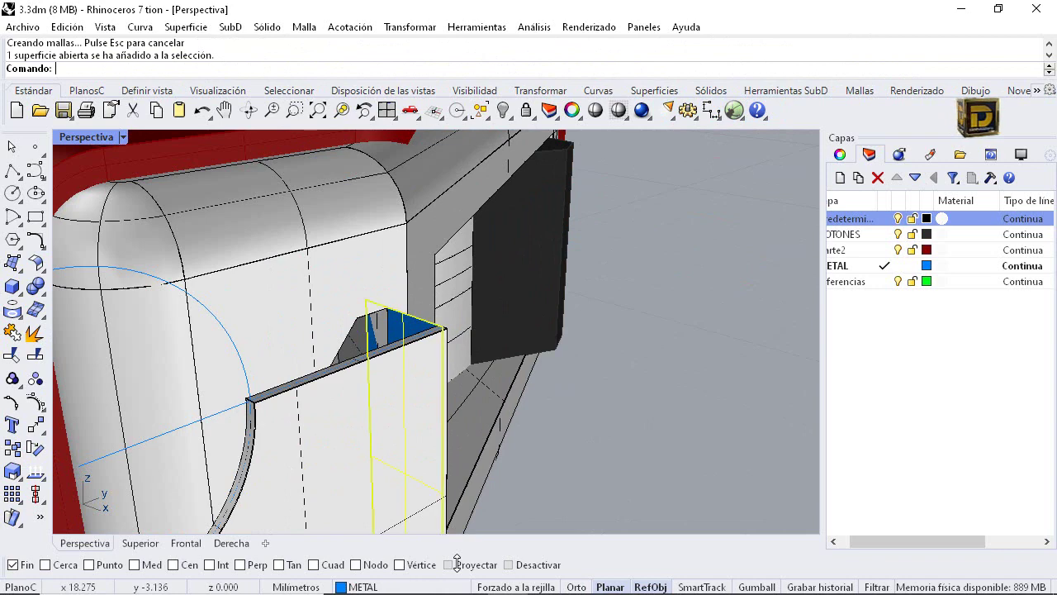
key("Return")
key("Return")
scroll(531, 273, "down", 8)
left_click(570, 350)
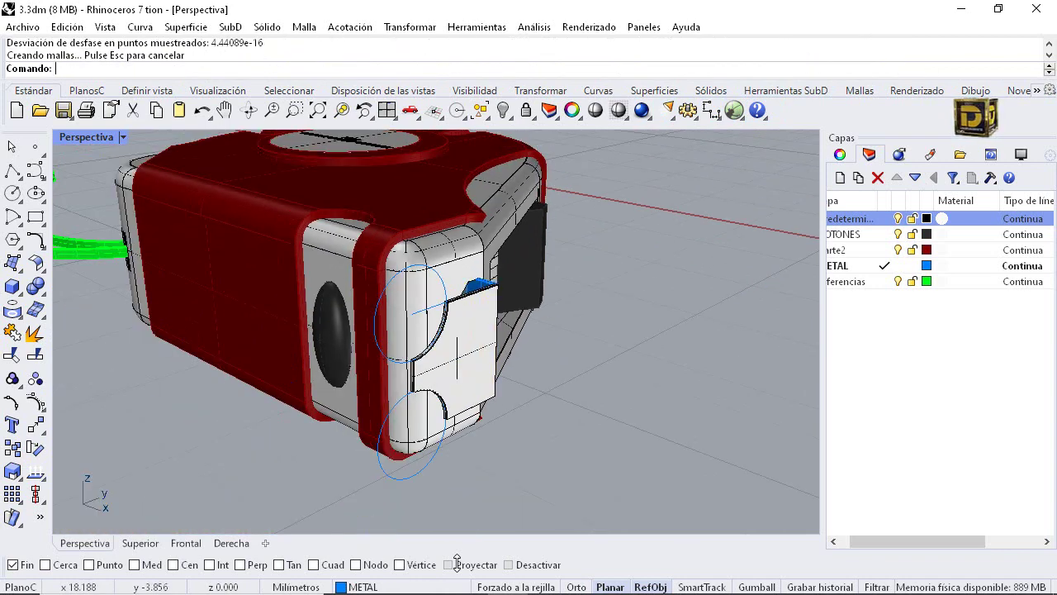
Show all hidden objects and hide the extra tape measure copy beside the flat one
scroll(570, 350, "down", 8)
scroll(498, 289, "down", 7)
right_click(503, 110)
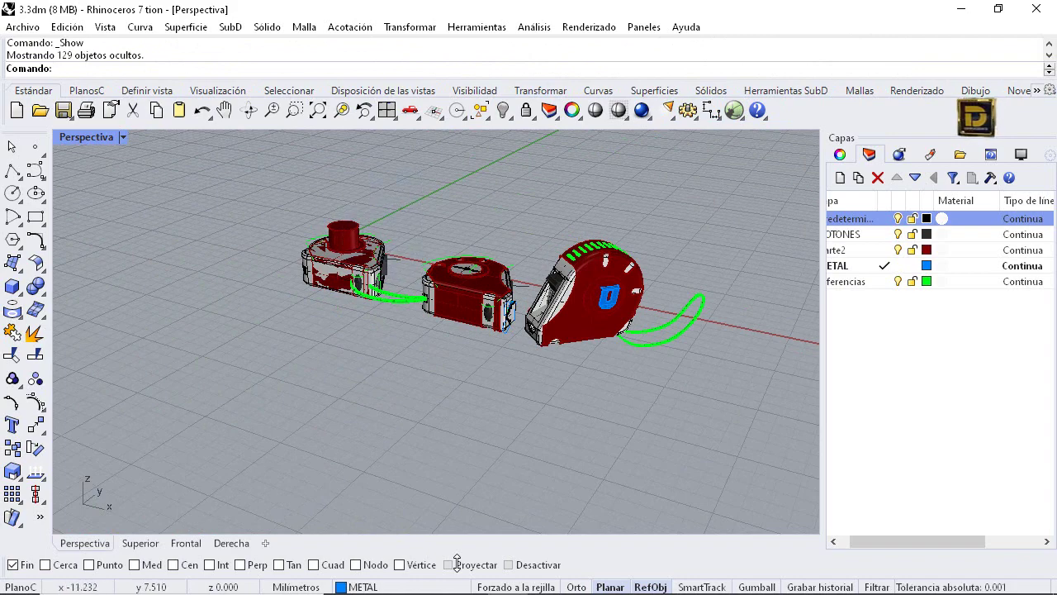
right_click_drag(355, 389, 373, 403)
left_click_drag(182, 218, 351, 381)
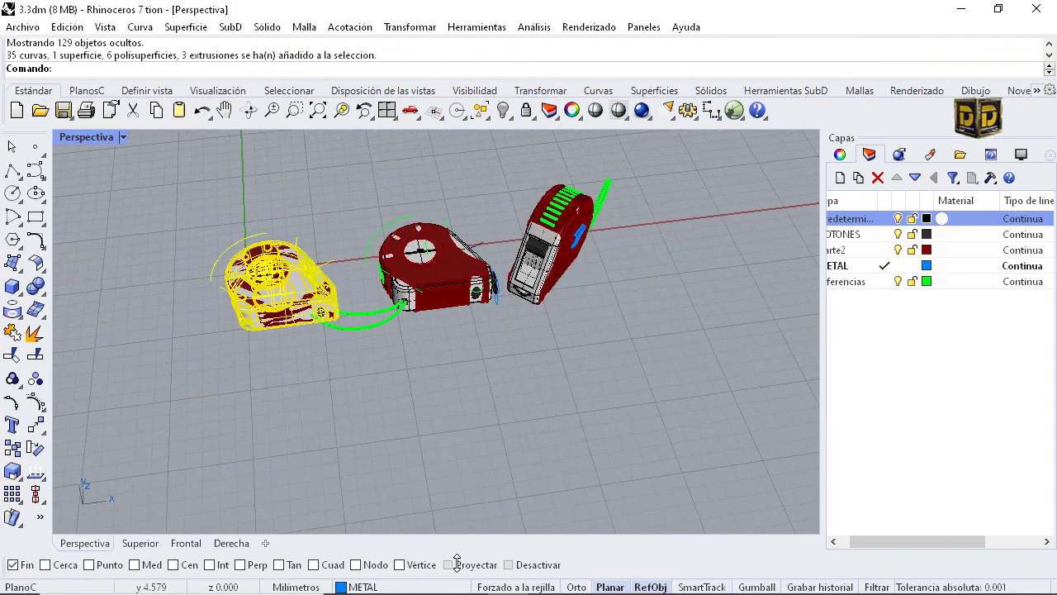
left_click(503, 109)
Set the perspective view of the flat and upright tape measures to the Tinta display mode and save the model
left_click(122, 137)
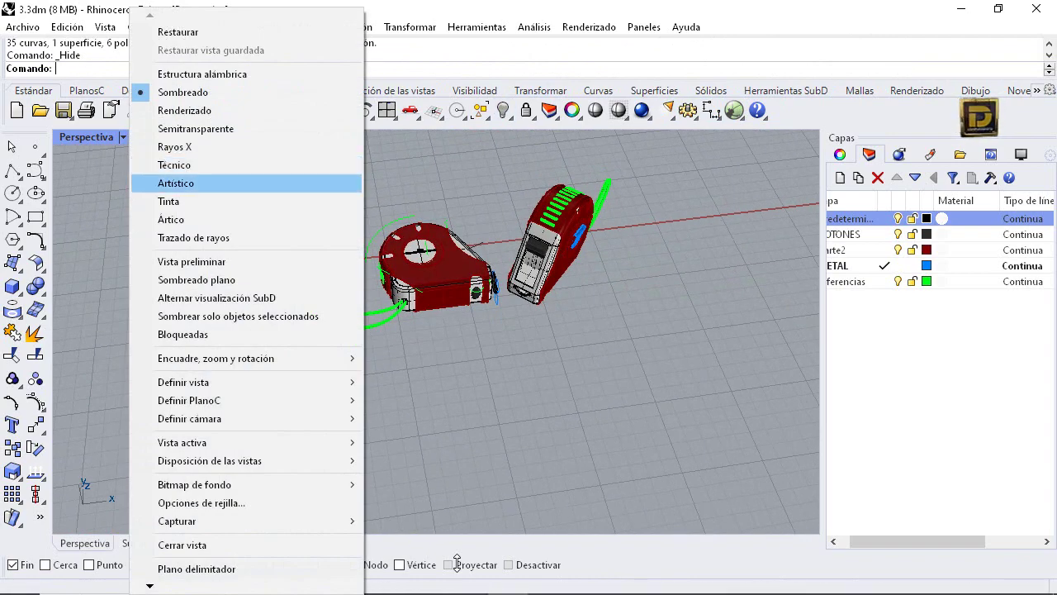
left_click(168, 201)
scroll(560, 291, "up", 6)
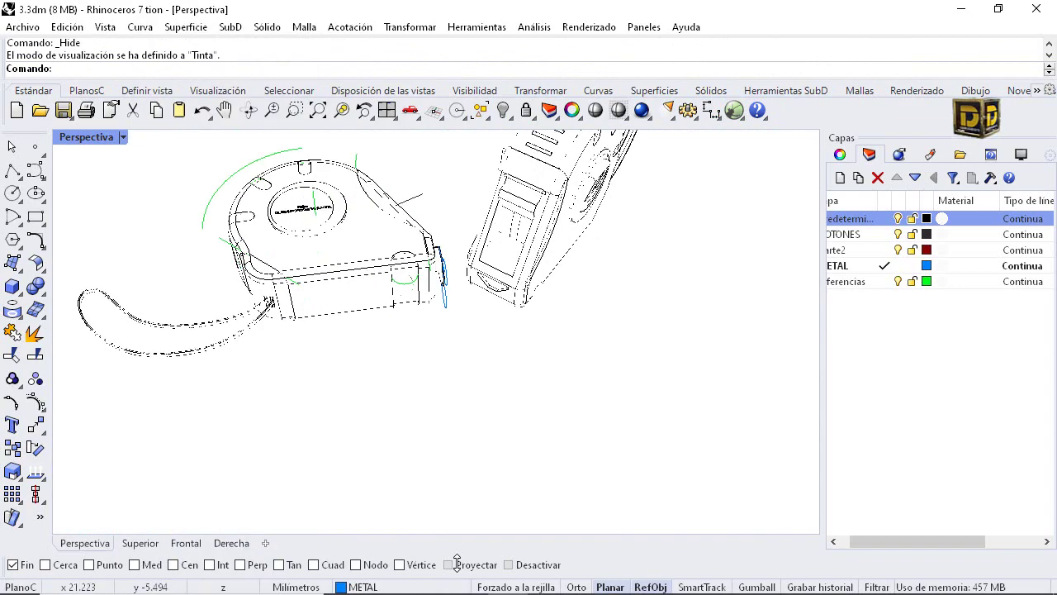
right_click_drag(559, 291, 555, 266)
middle_click(549, 237)
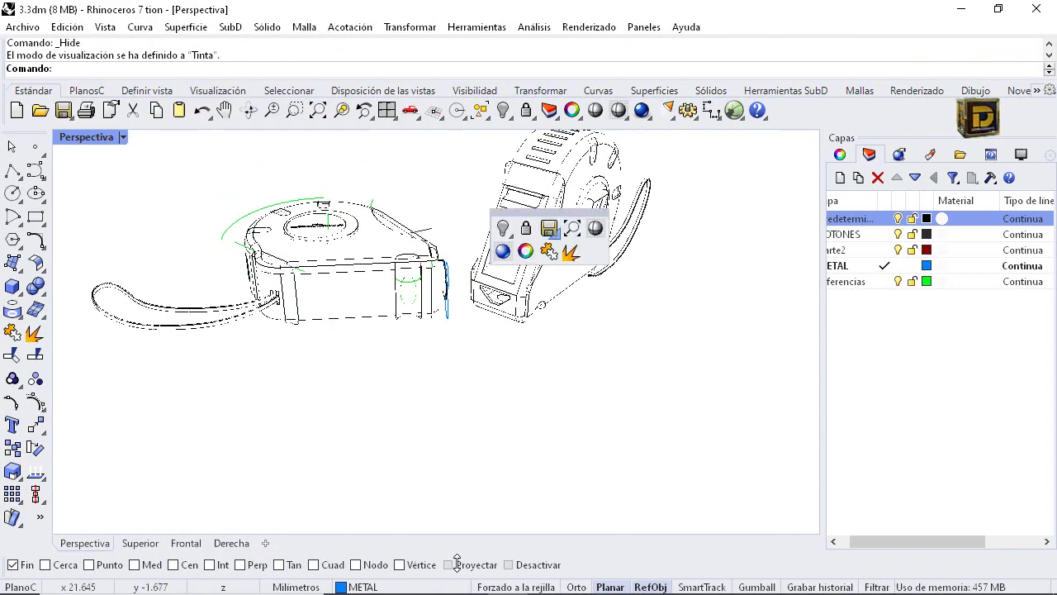
left_click(569, 229)
right_click_drag(545, 280, 405, 252)
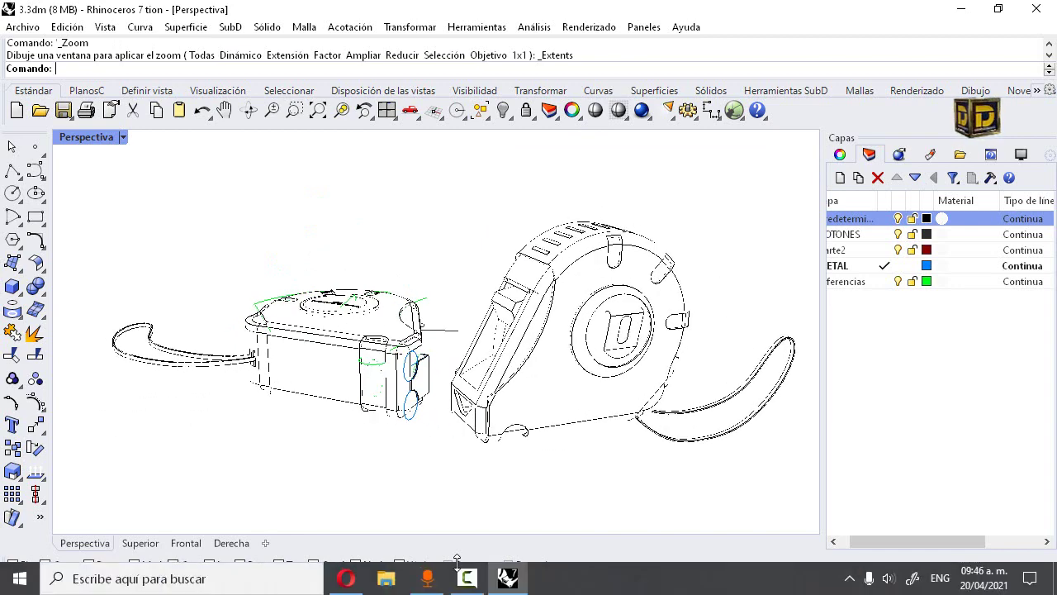
left_click(457, 563)
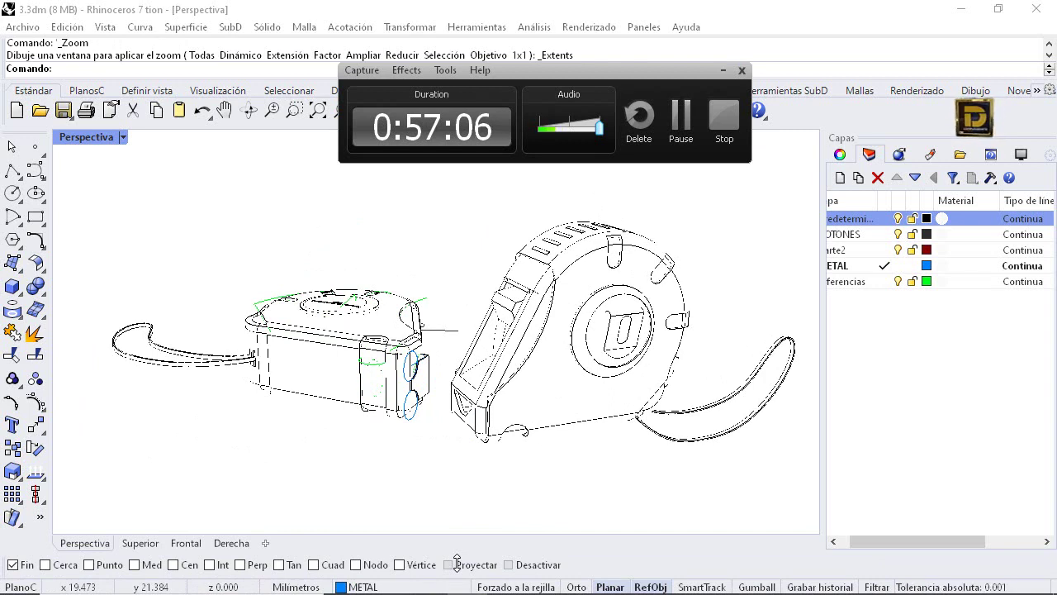
key("ctrl+s")
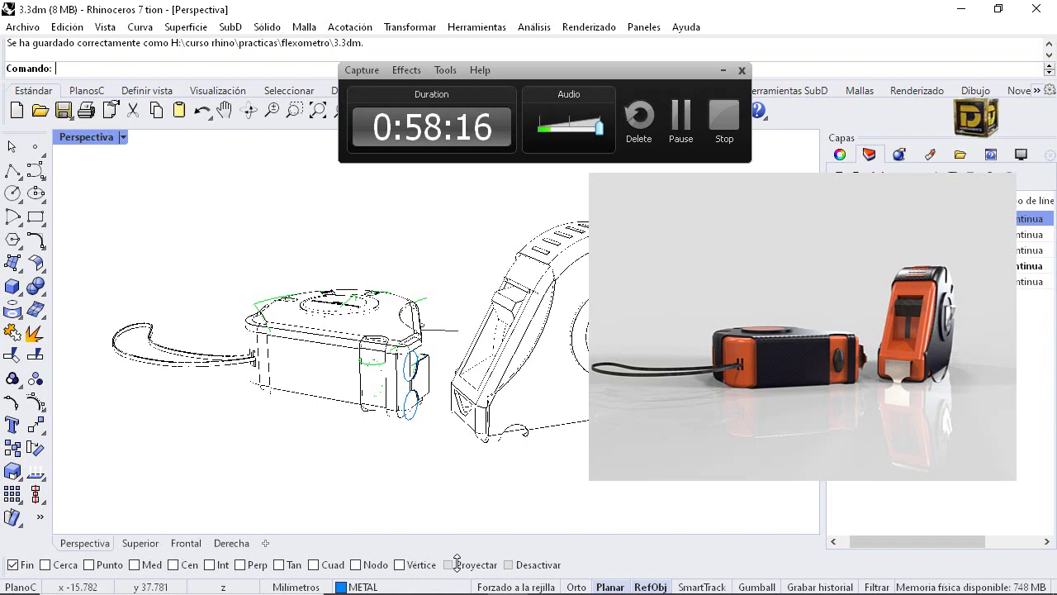
Examine the leftover reference curves around the flat tape measure, selecting them one at a time
right_click_drag(446, 372, 451, 412)
scroll(426, 289, "up", 6)
left_click(413, 283)
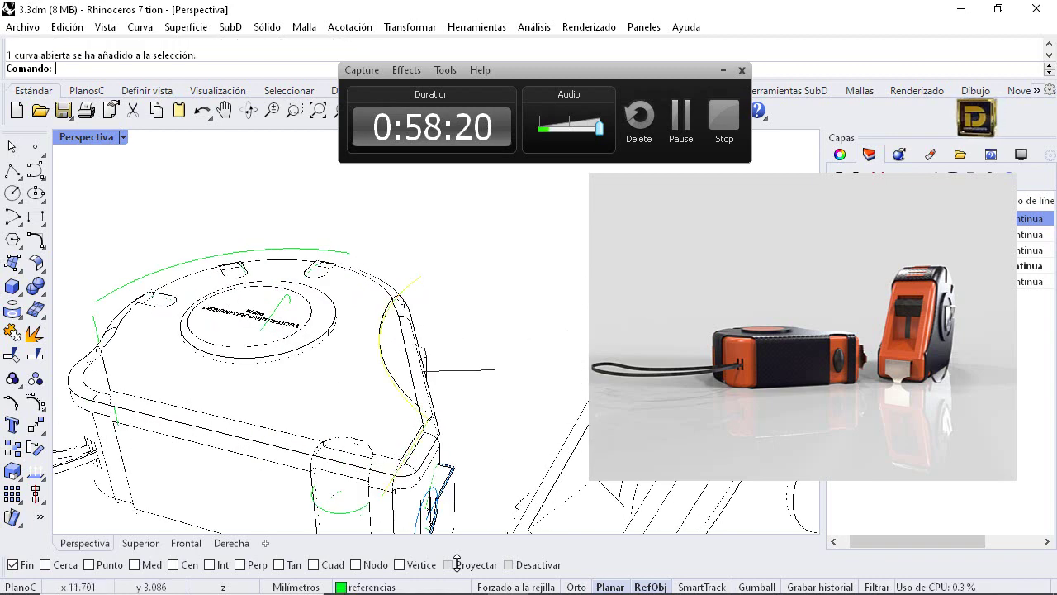
left_click(323, 250)
left_click(97, 336)
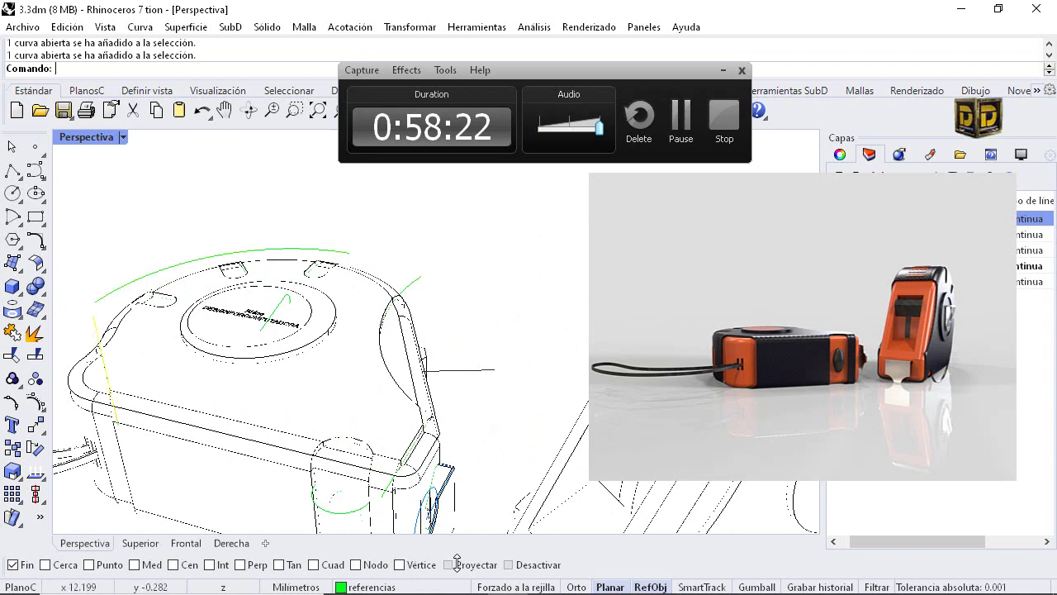
left_click(283, 300)
left_click(444, 237)
scroll(444, 237, "down", 4)
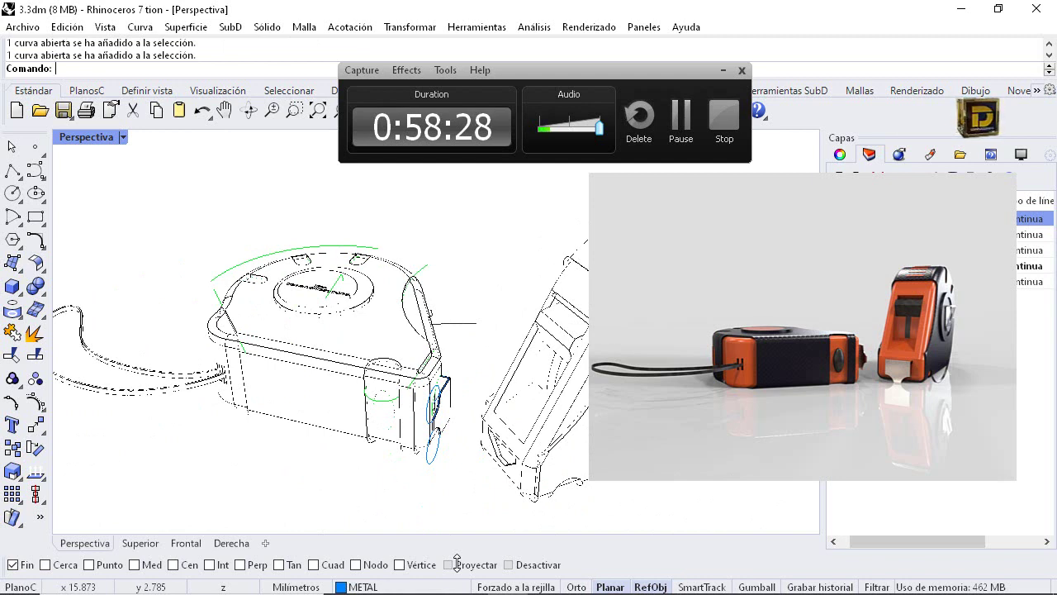
left_click(420, 270)
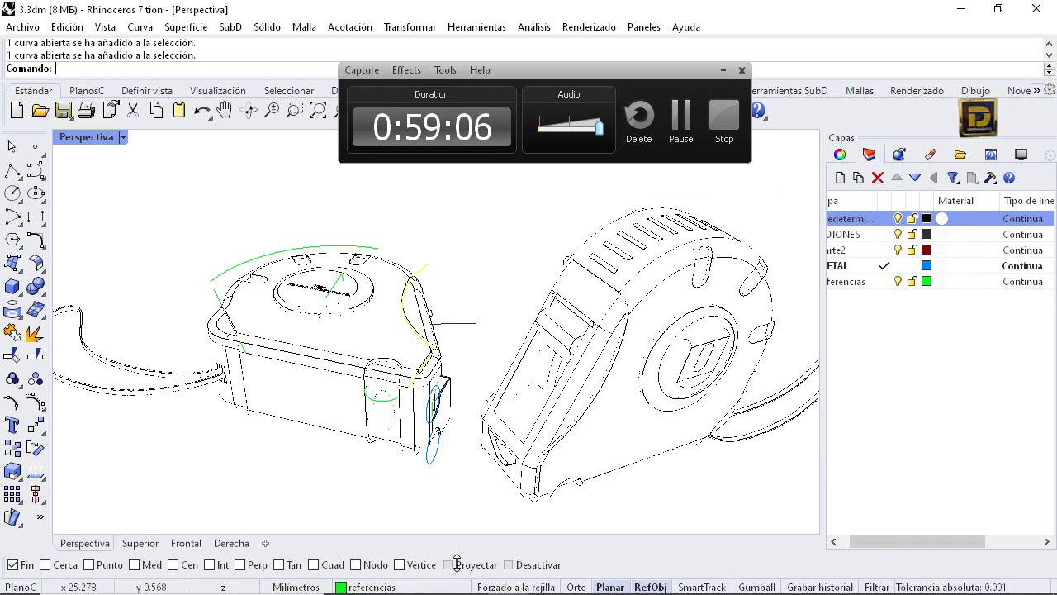
mouse_move(456, 562)
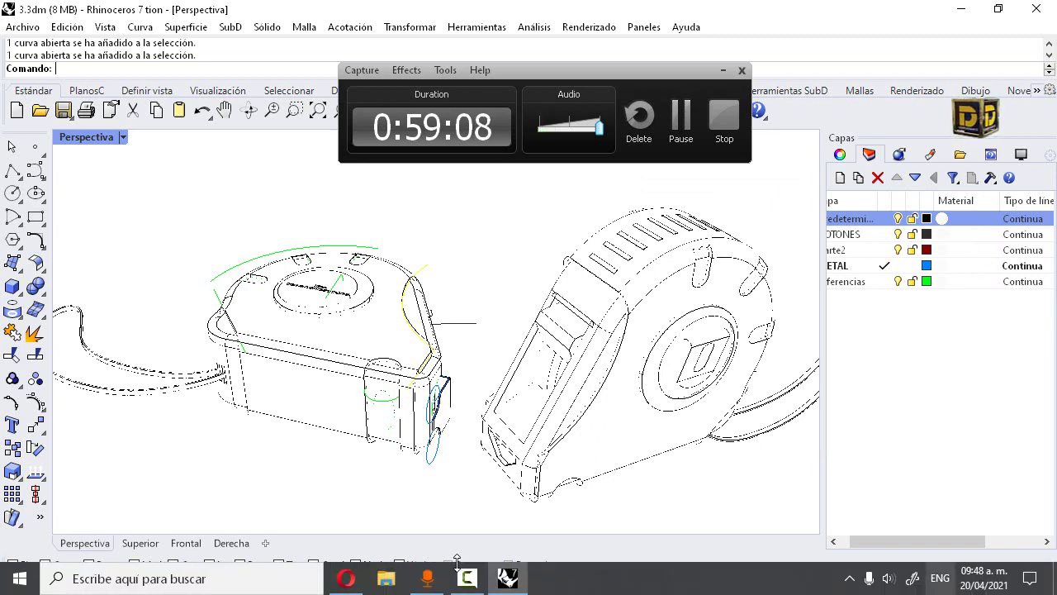